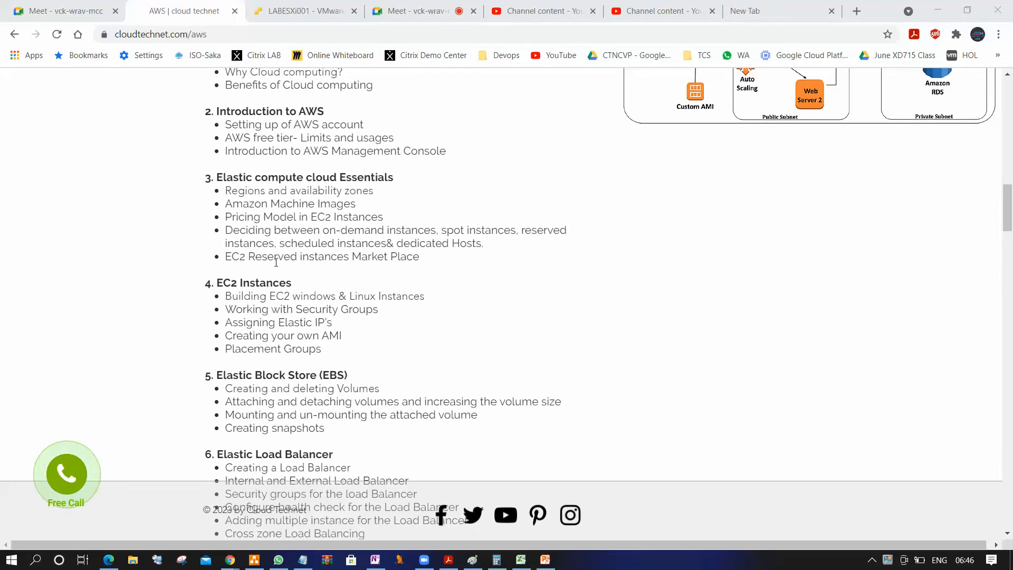
Review the EC2 Instances topics in the AWS course outline, highlighting the entries from building instances to placement groups
{"action": "scroll", "coordinate": [274, 170], "scroll_direction": "down", "scroll_amount": 3}
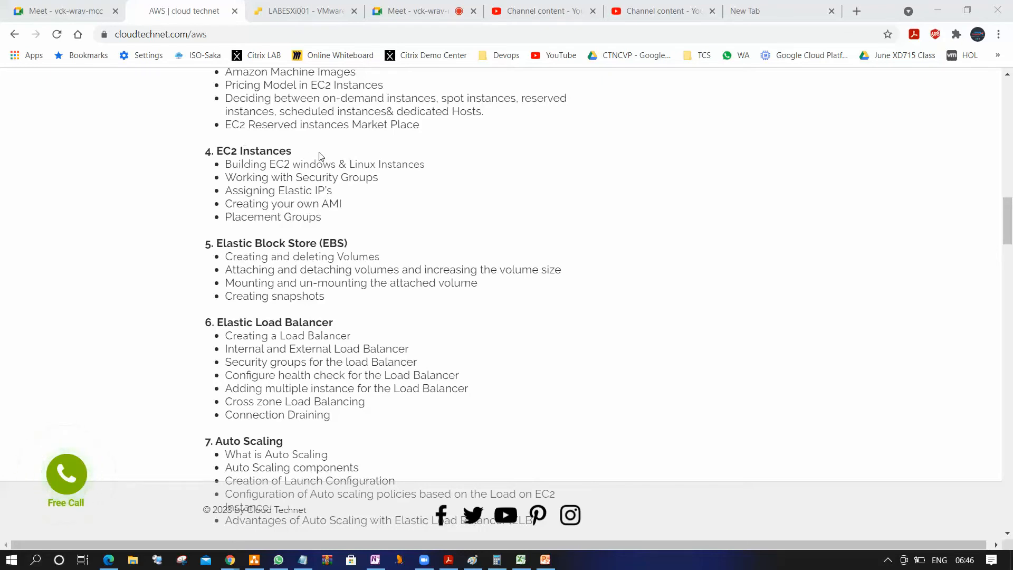
{"action": "left_click_drag", "start_coordinate": [227, 163], "coordinate": [332, 221]}
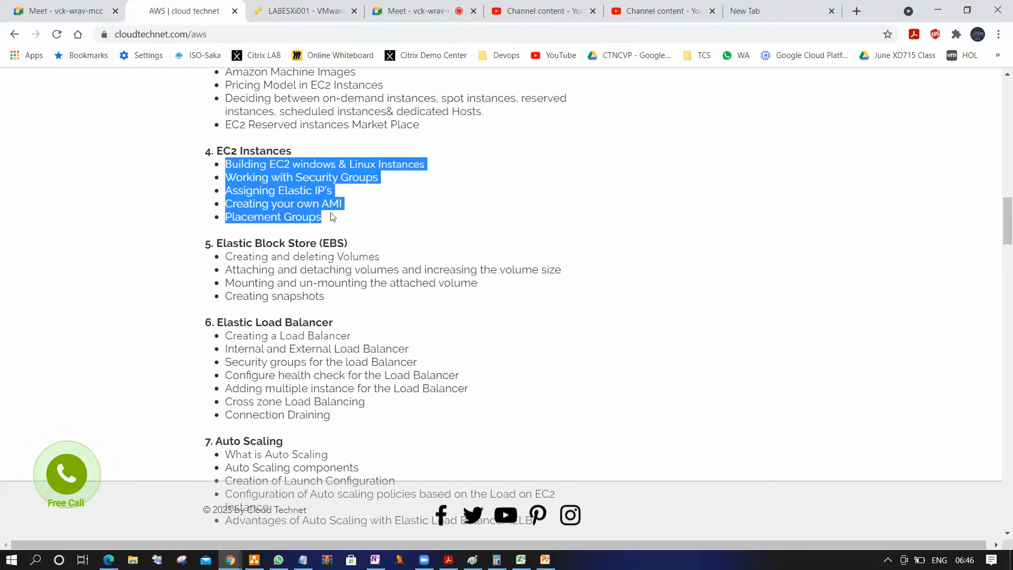
{"action": "left_click", "coordinate": [257, 169]}
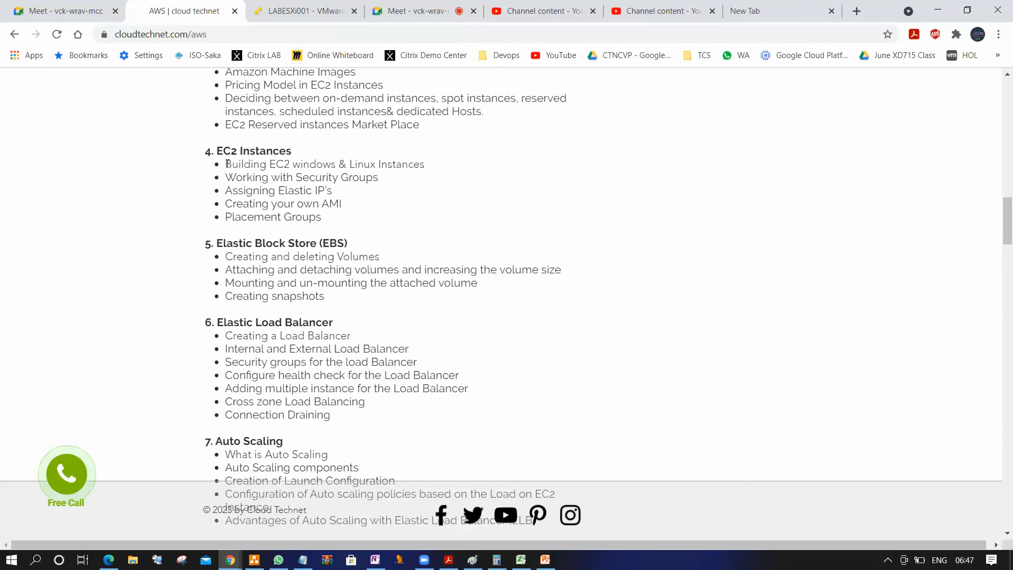
{"action": "left_click_drag", "start_coordinate": [225, 164], "coordinate": [347, 204]}
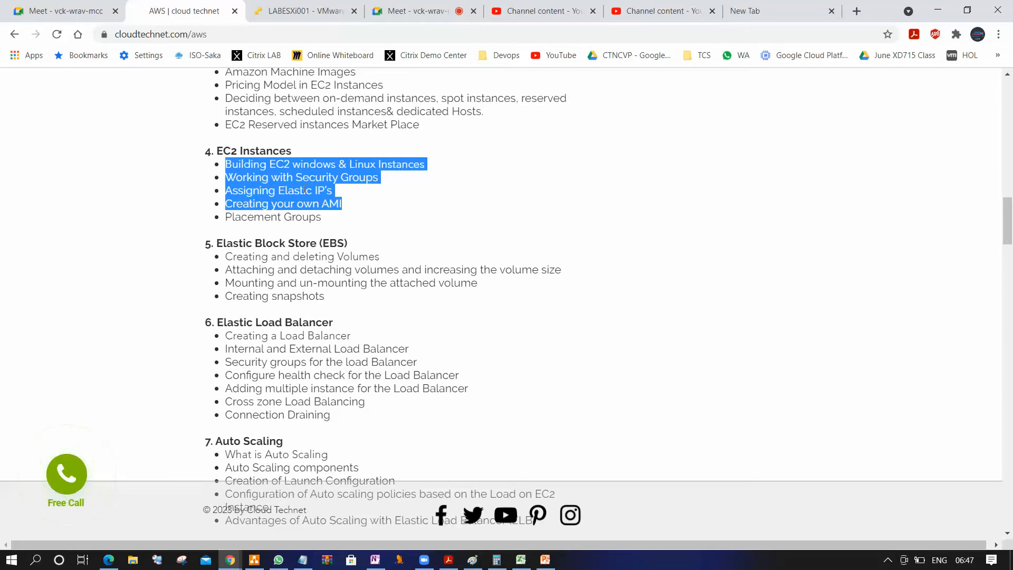
{"action": "left_click", "coordinate": [441, 196]}
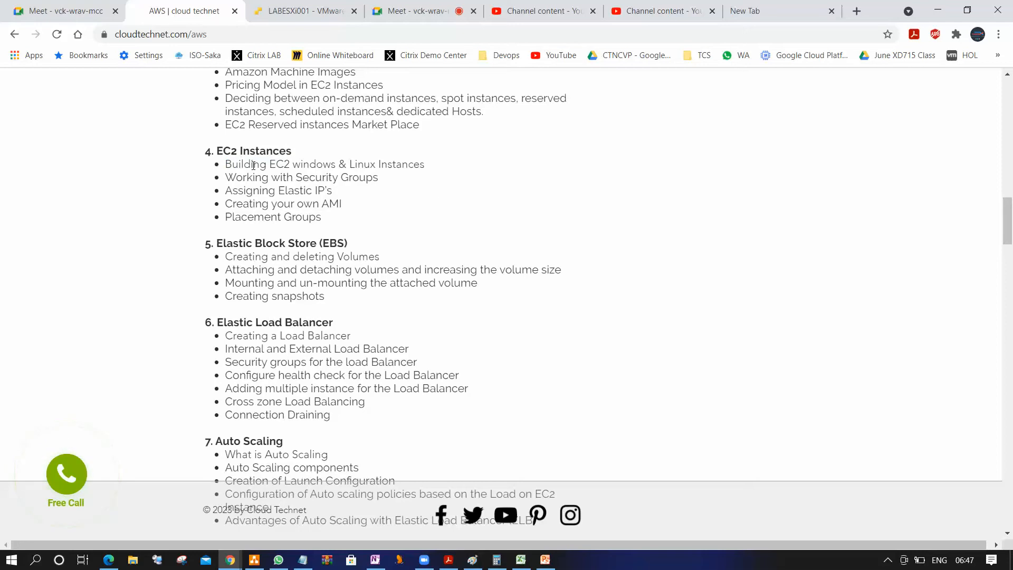
{"action": "left_click_drag", "start_coordinate": [226, 164], "coordinate": [427, 169]}
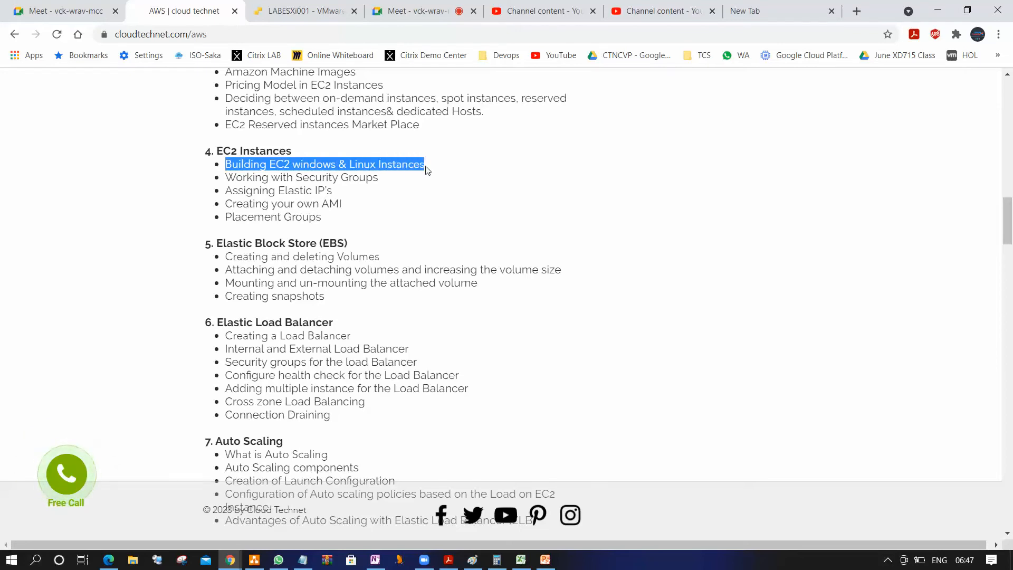
Open aws.amazon.com in the empty browser tab
{"action": "left_click", "coordinate": [815, 13]}
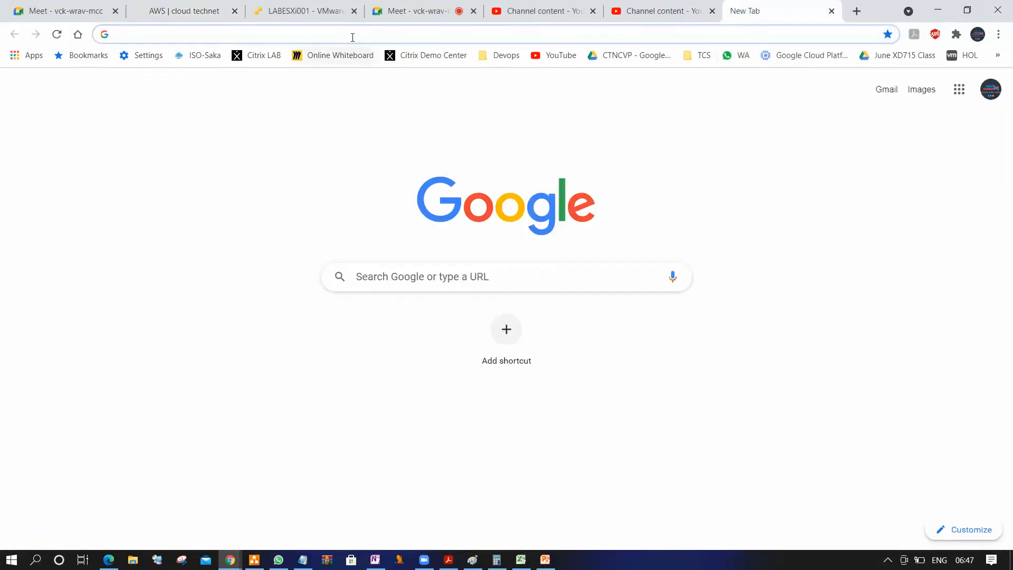
{"action": "left_click", "coordinate": [341, 29]}
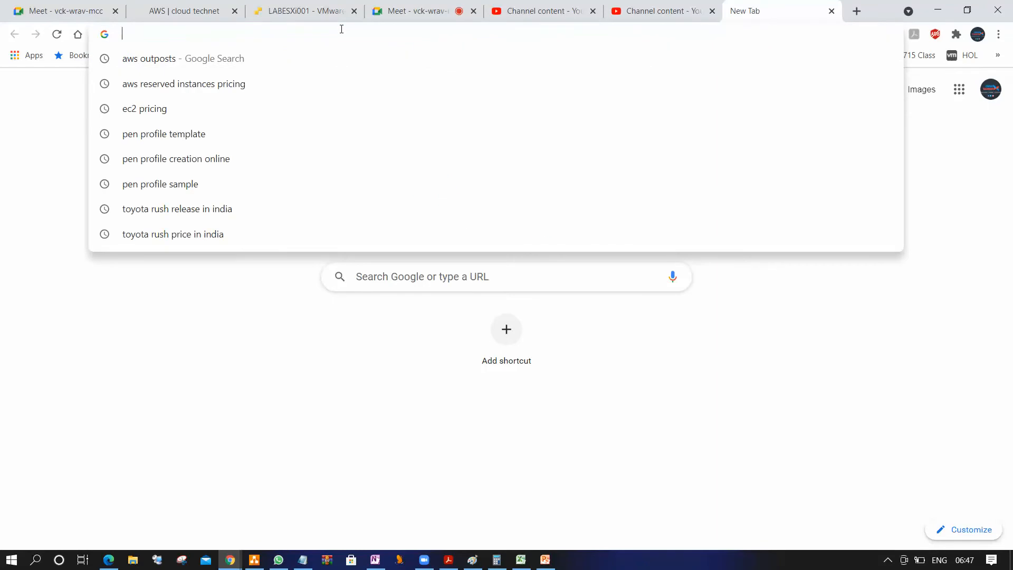
{"action": "type", "text": "aws.amazon.com"}
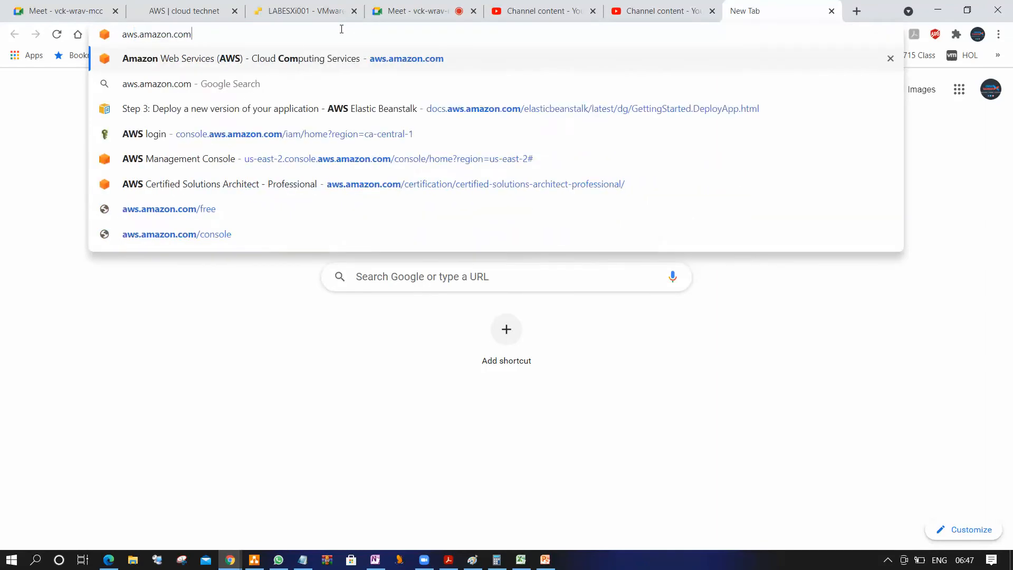
{"action": "key", "text": "Return"}
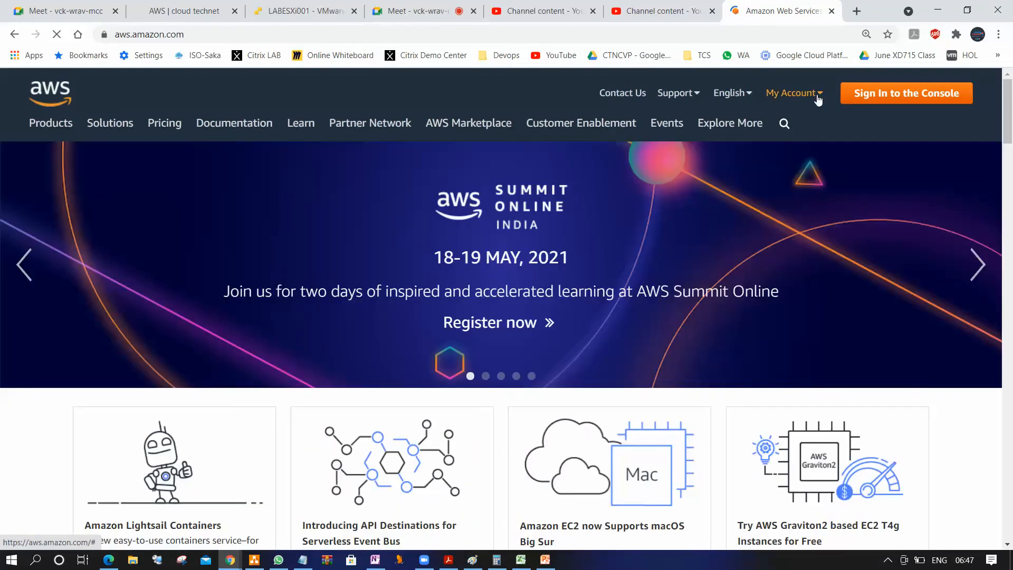
Go to the AWS Management Console sign-in and continue as root user with the prefilled email address
{"action": "left_click", "coordinate": [818, 100]}
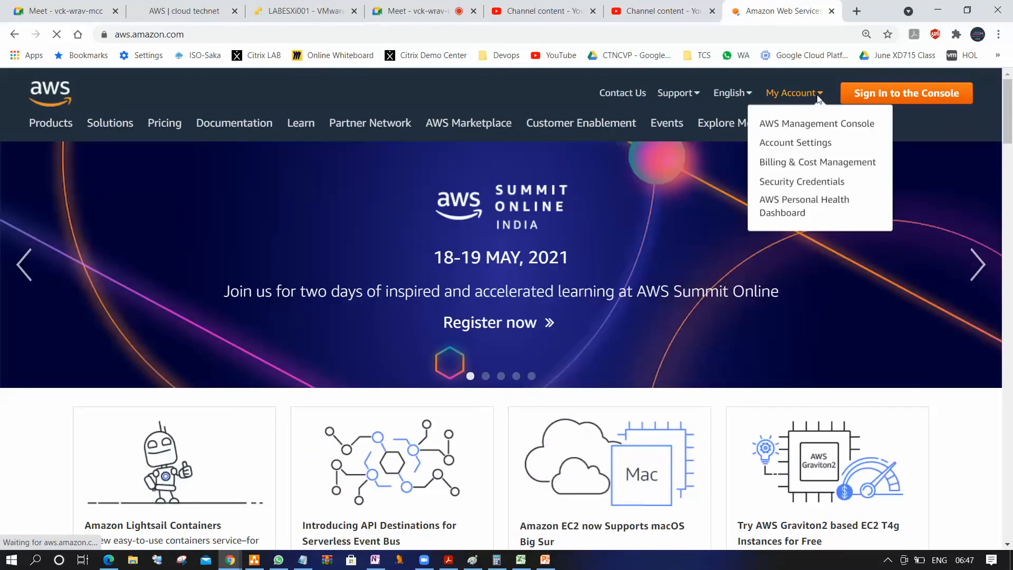
{"action": "left_click", "coordinate": [821, 126]}
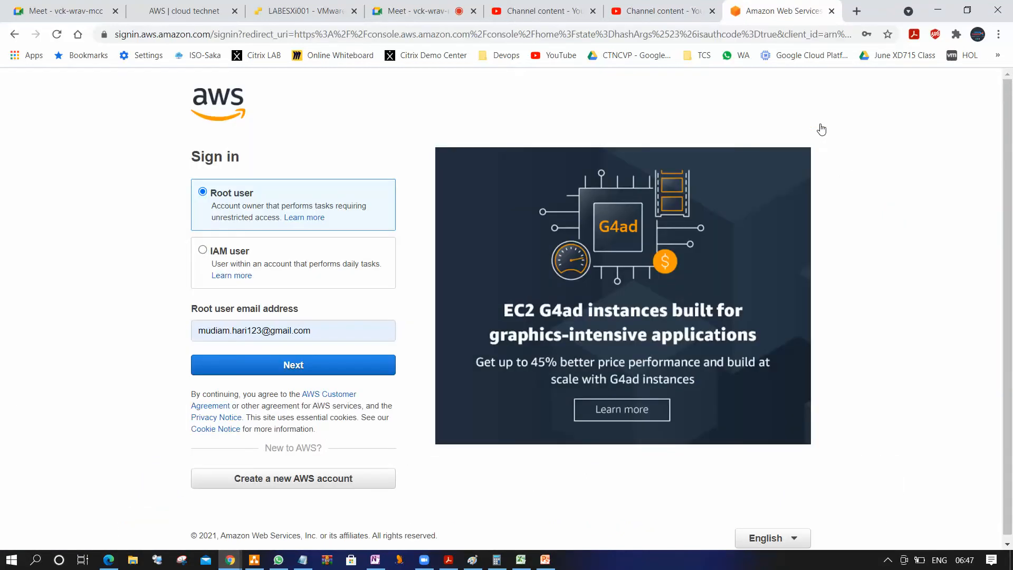
{"action": "left_click", "coordinate": [282, 363]}
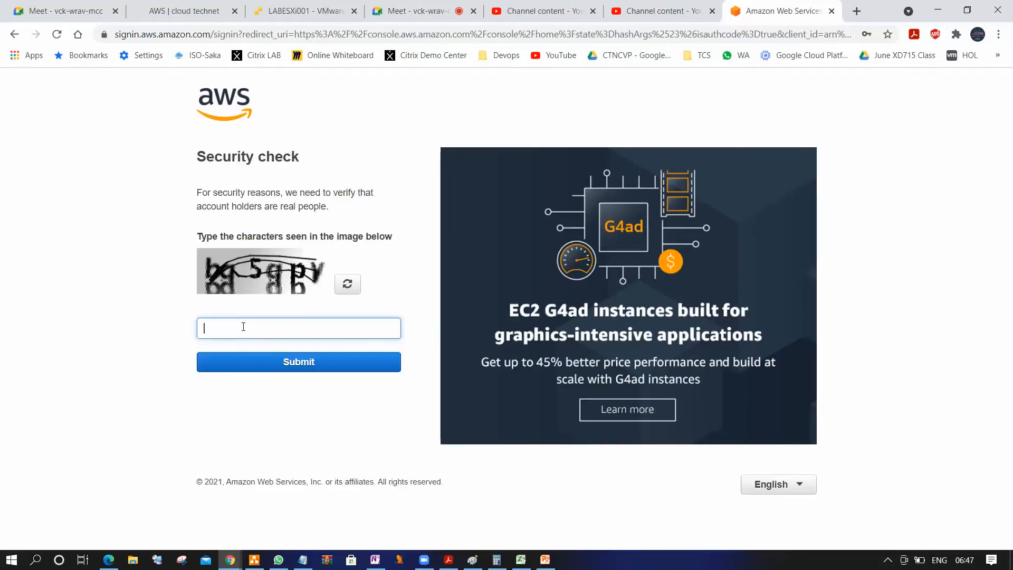
Try to pass the security check by submitting the characters shown in the captcha image
{"action": "type", "text": "bg5qpv"}
{"action": "left_click", "coordinate": [300, 366]}
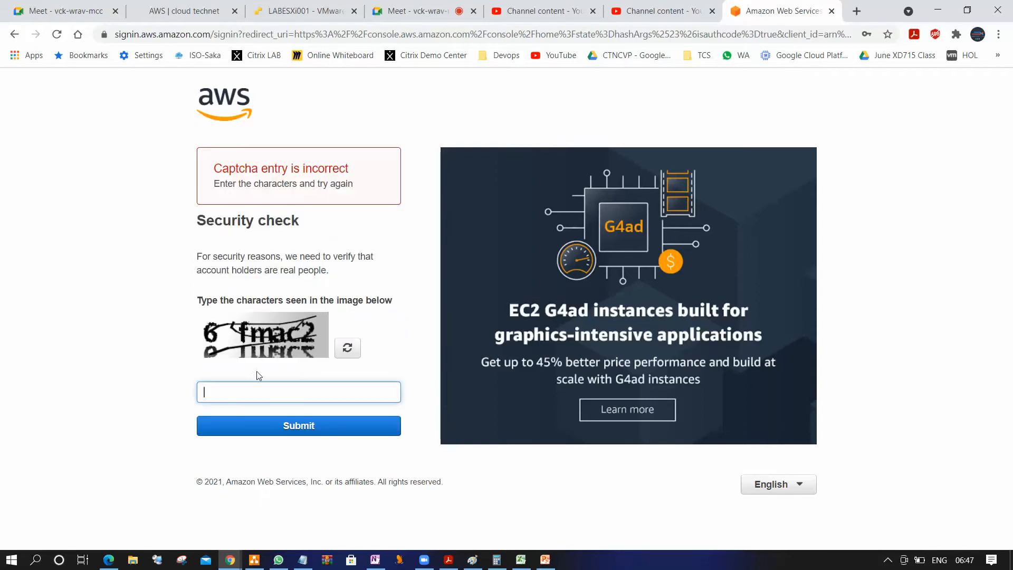
Submit the characters of the new captcha image and complete the root user sign-in to the console
{"action": "type", "text": "6fmac2"}
{"action": "left_click", "coordinate": [301, 426]}
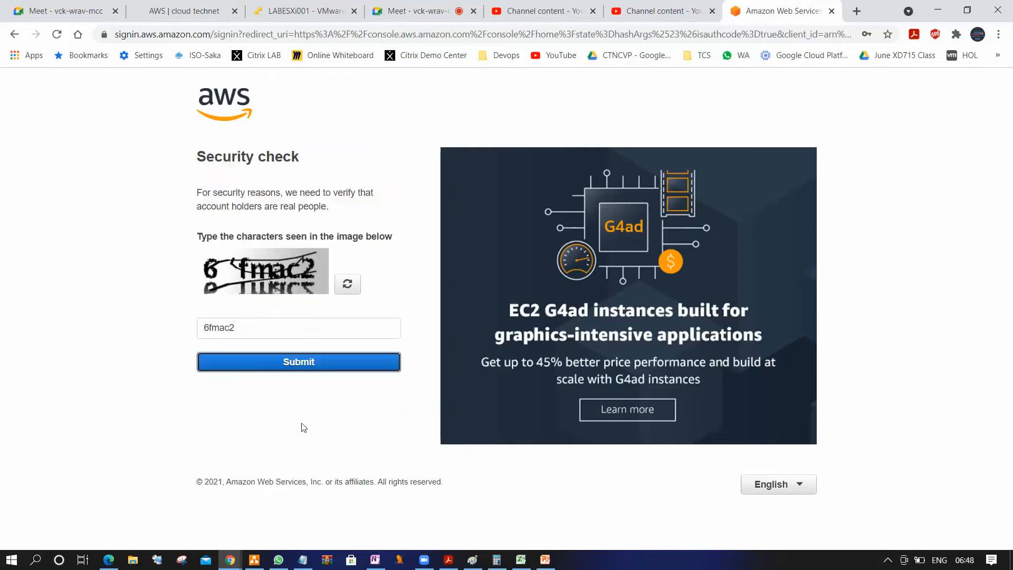
{"action": "left_click", "coordinate": [313, 272]}
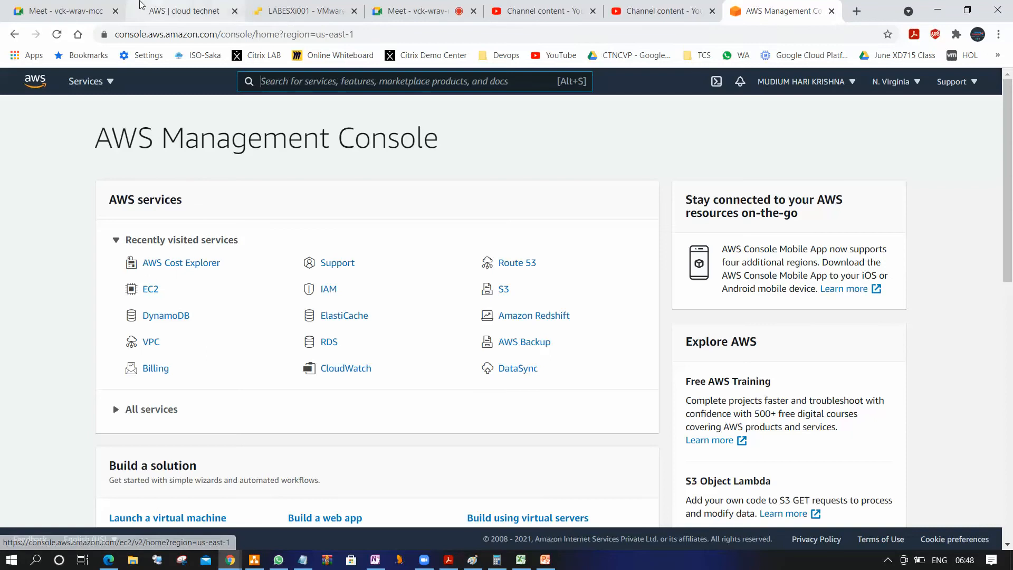
Open the EC2 dashboard, dismiss its welcome banner, and switch the region to Asia Pacific (Mumbai)
{"action": "left_click", "coordinate": [106, 82]}
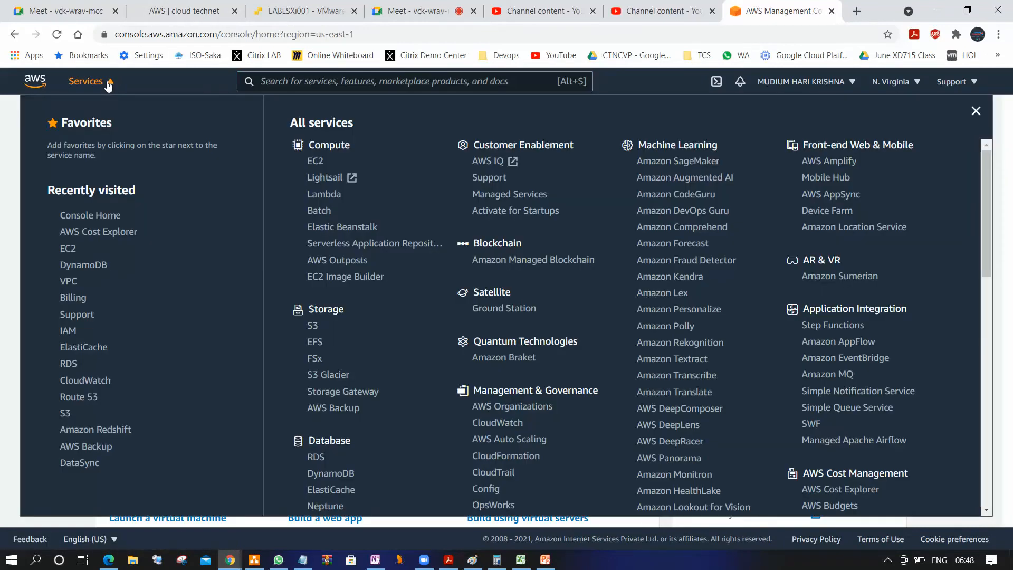
{"action": "left_click", "coordinate": [315, 161]}
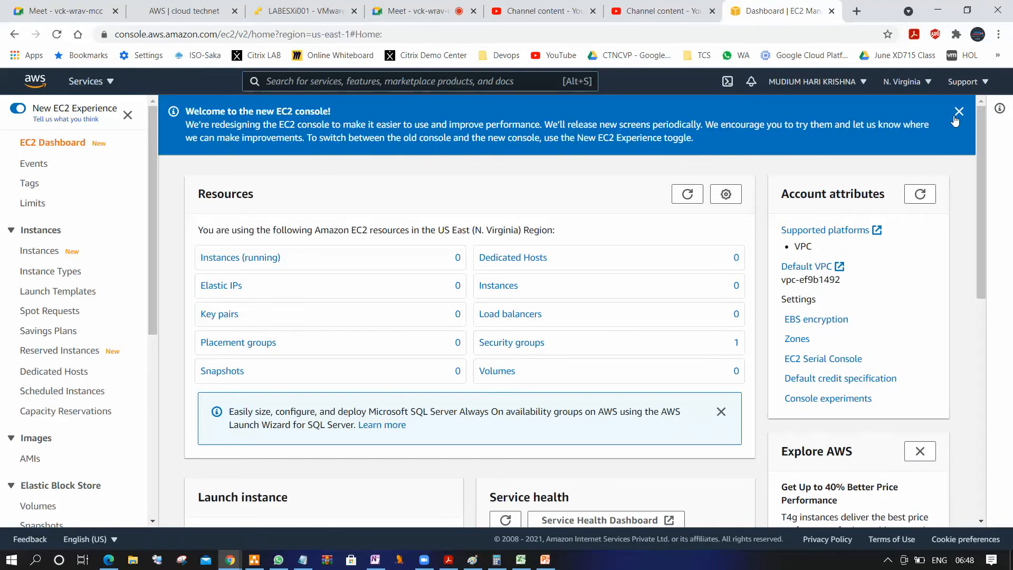
{"action": "left_click", "coordinate": [958, 112]}
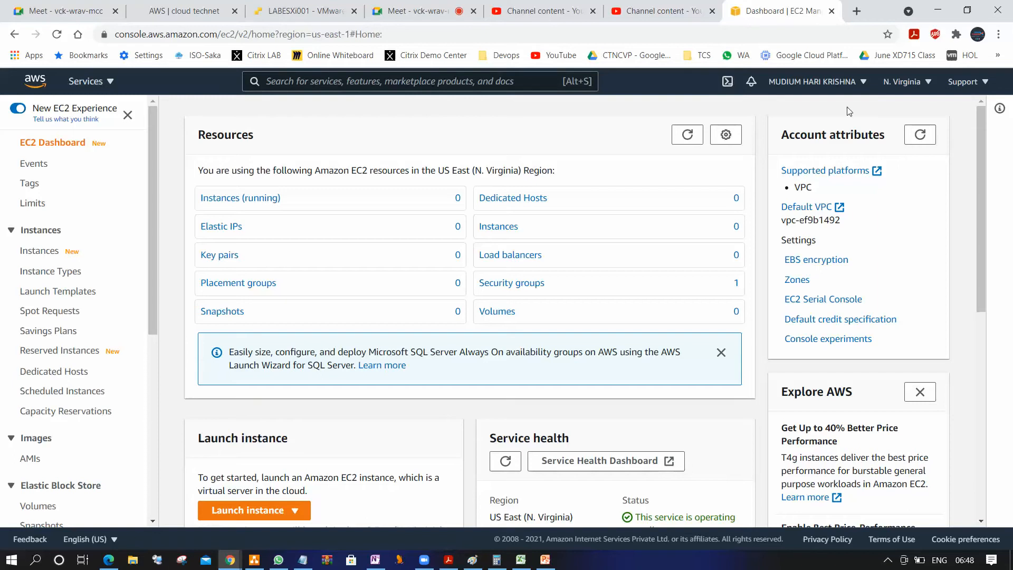
{"action": "left_click", "coordinate": [926, 85]}
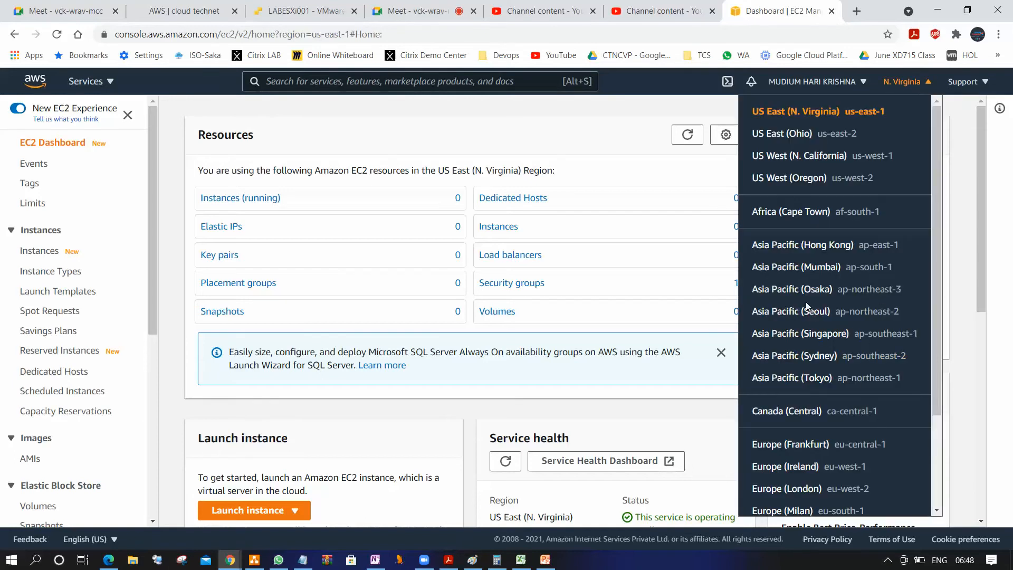
{"action": "left_click", "coordinate": [812, 268]}
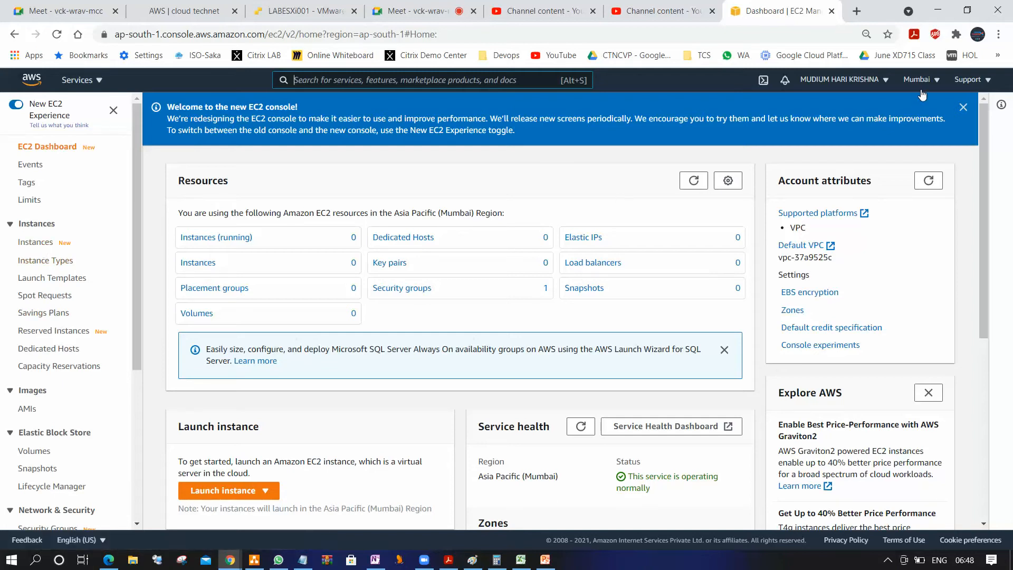
Start launching a new instance from the EC2 instances list and look through the offered Amazon Machine Images
{"action": "left_click", "coordinate": [44, 246]}
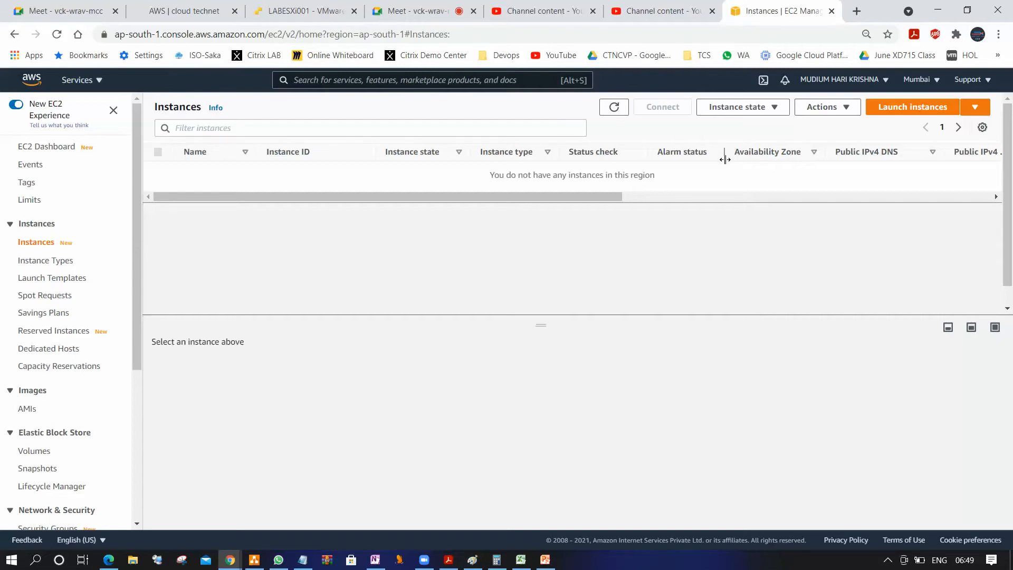
{"action": "left_click", "coordinate": [921, 110]}
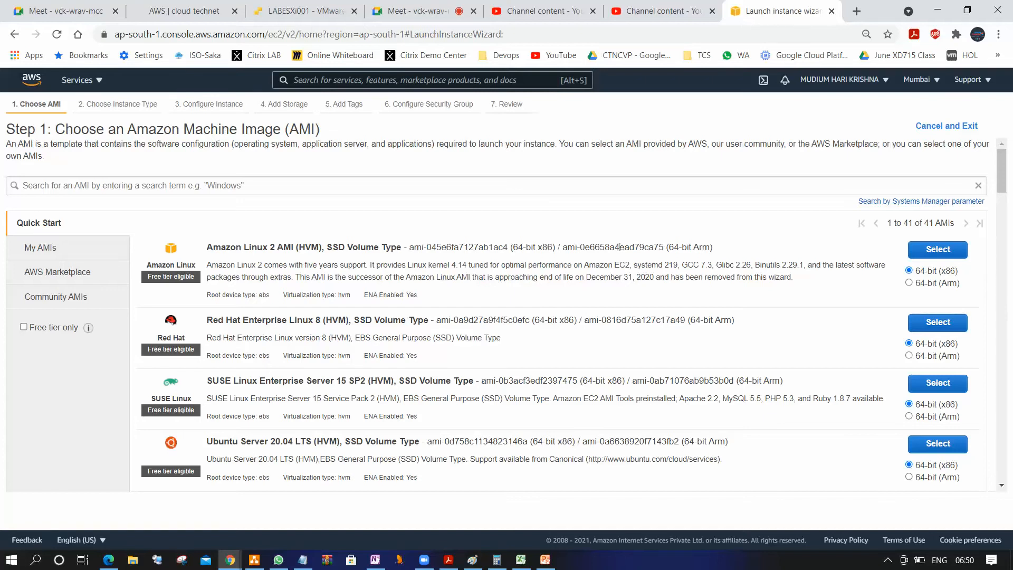
{"action": "scroll", "coordinate": [618, 248], "scroll_direction": "down", "scroll_amount": 3}
{"action": "scroll", "coordinate": [618, 248], "scroll_direction": "up", "scroll_amount": 1}
{"action": "scroll", "coordinate": [618, 248], "scroll_direction": "down", "scroll_amount": 5}
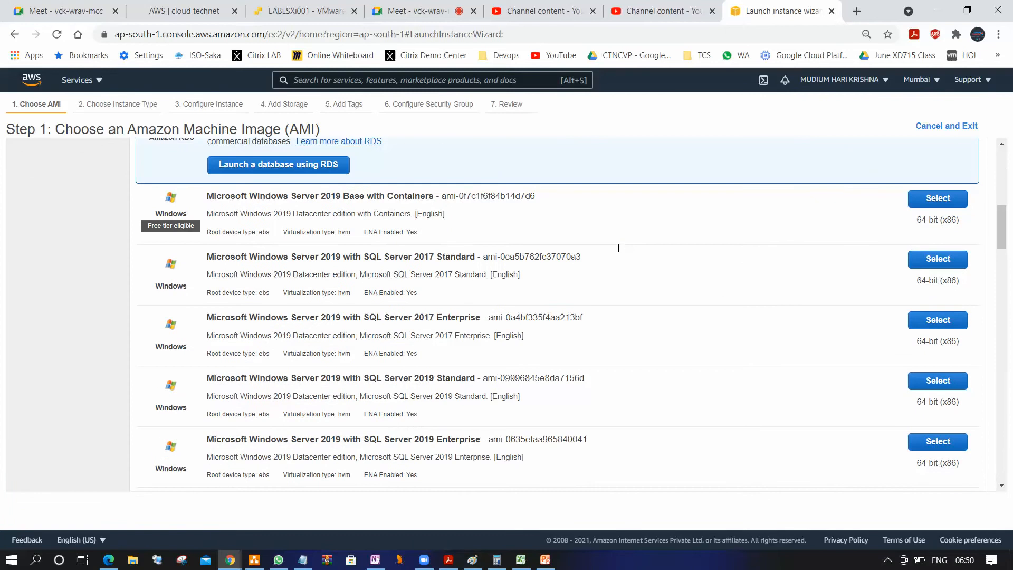
{"action": "scroll", "coordinate": [620, 252], "scroll_direction": "up", "scroll_amount": 5}
{"action": "scroll", "coordinate": [618, 248], "scroll_direction": "down", "scroll_amount": 6}
{"action": "scroll", "coordinate": [618, 248], "scroll_direction": "up", "scroll_amount": 10}
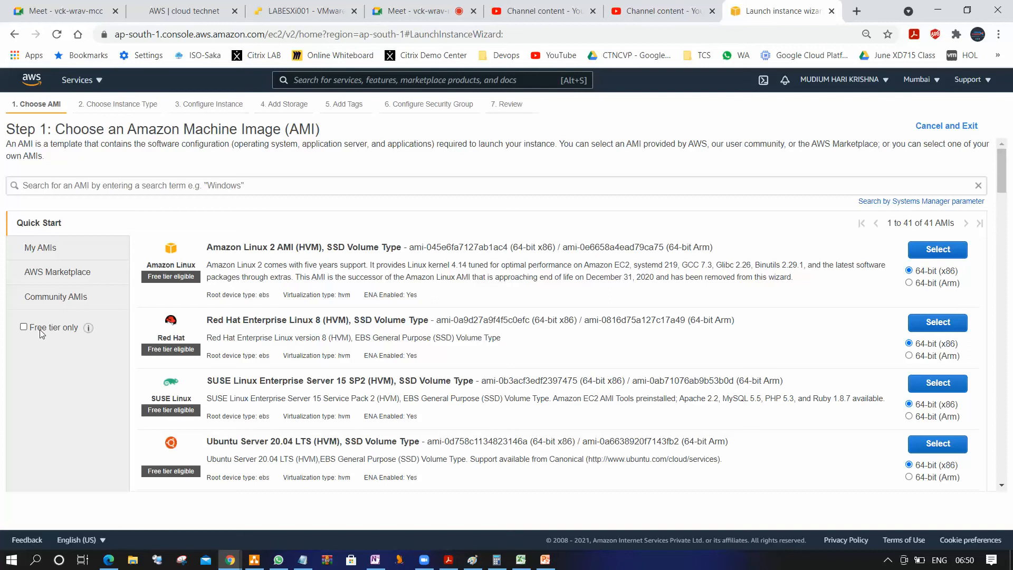
Restrict the AMI list to free tier only and look through the eligible Linux and Windows images
{"action": "left_click", "coordinate": [24, 327]}
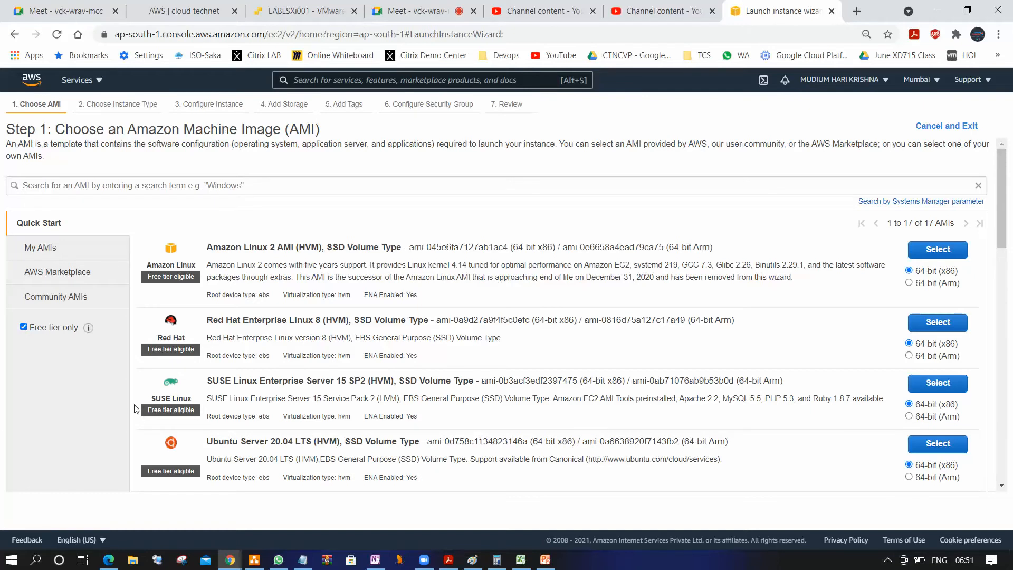
{"action": "mouse_move", "coordinate": [86, 335]}
{"action": "scroll", "coordinate": [586, 426], "scroll_direction": "down", "scroll_amount": 10}
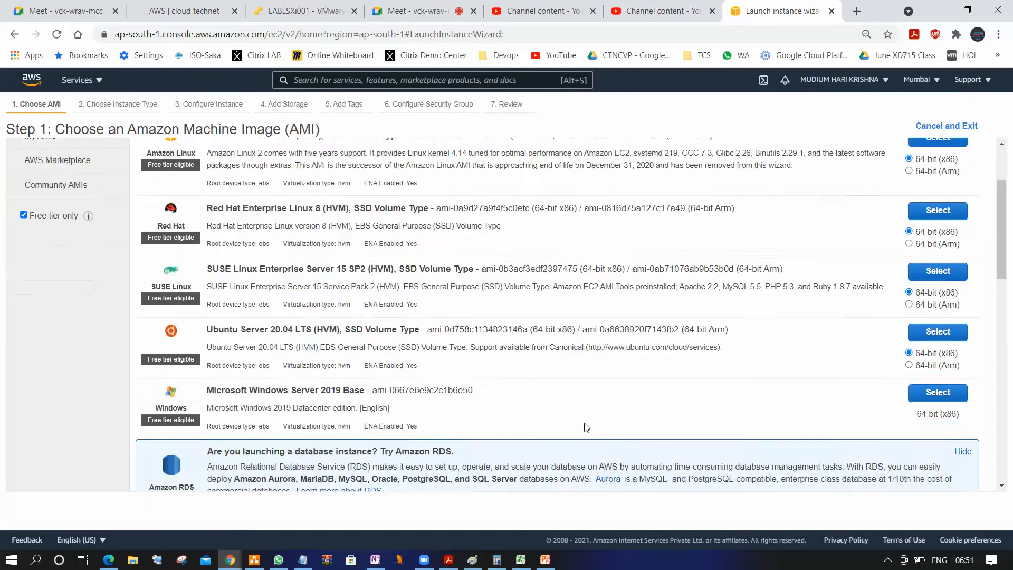
{"action": "scroll", "coordinate": [586, 426], "scroll_direction": "down", "scroll_amount": 4}
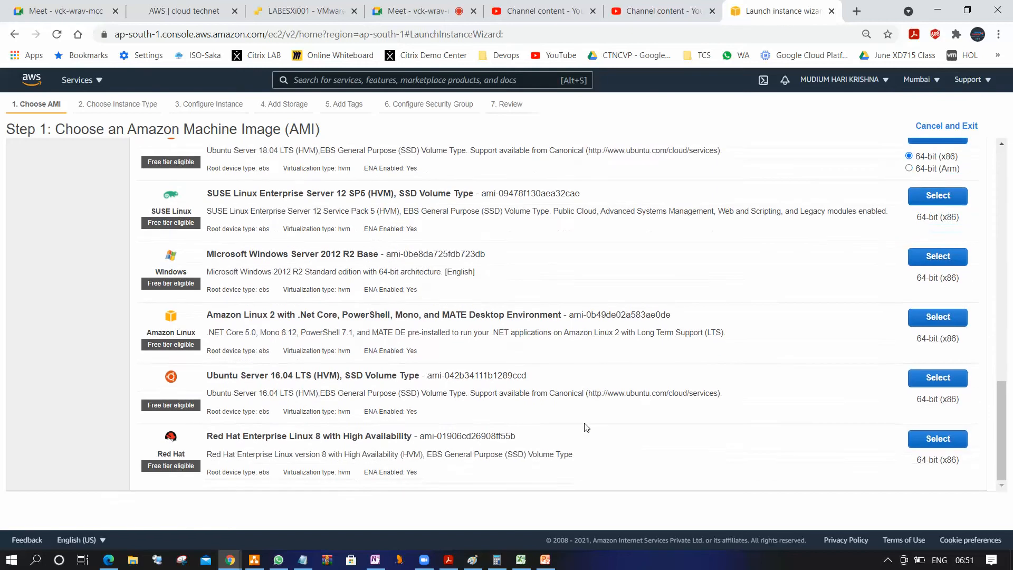
{"action": "scroll", "coordinate": [585, 426], "scroll_direction": "up", "scroll_amount": 12}
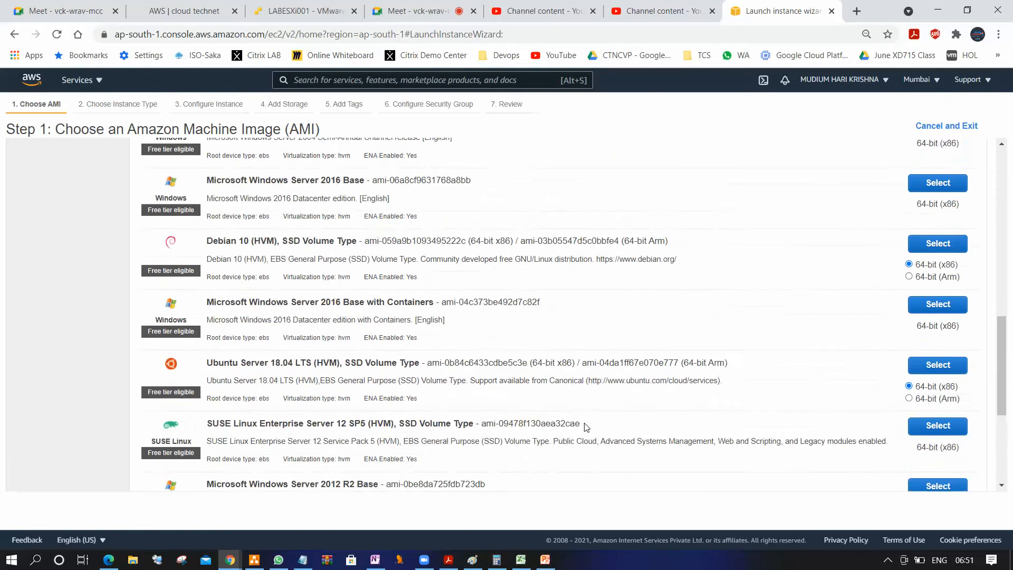
{"action": "scroll", "coordinate": [586, 424], "scroll_direction": "up", "scroll_amount": 4}
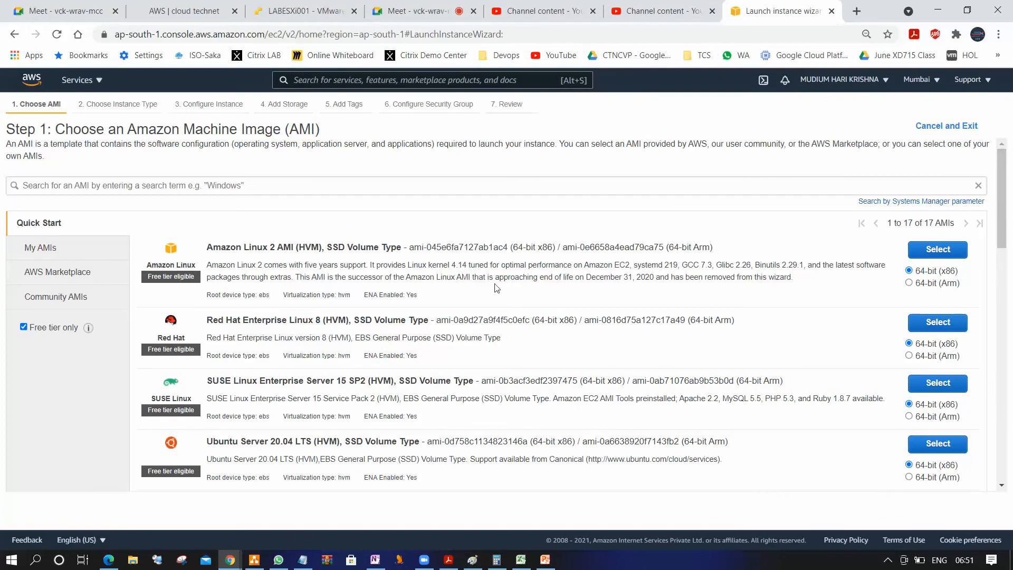
{"action": "scroll", "coordinate": [473, 370], "scroll_direction": "down", "scroll_amount": 5}
{"action": "scroll", "coordinate": [472, 370], "scroll_direction": "down", "scroll_amount": 5}
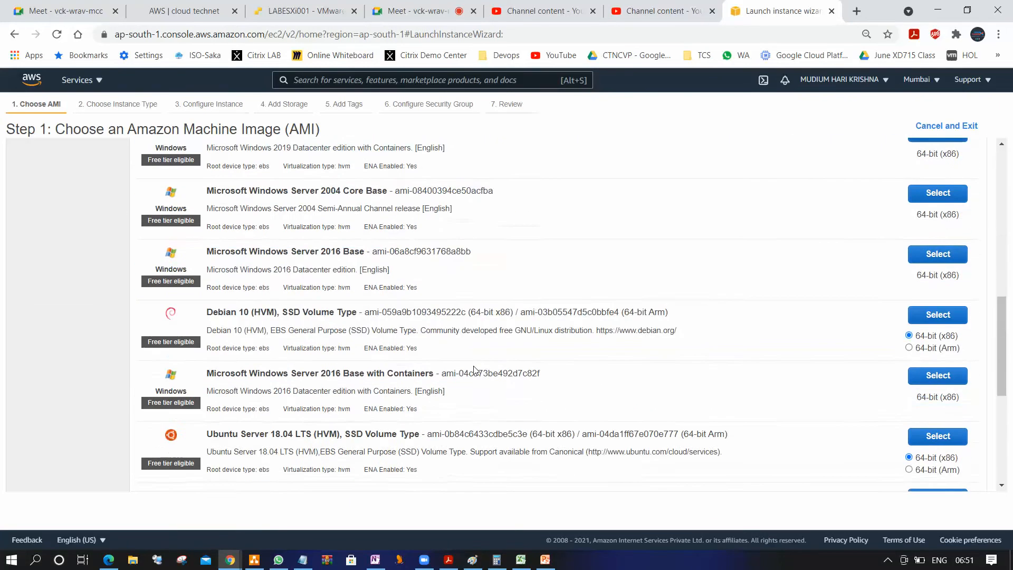
{"action": "scroll", "coordinate": [475, 369], "scroll_direction": "down", "scroll_amount": 5}
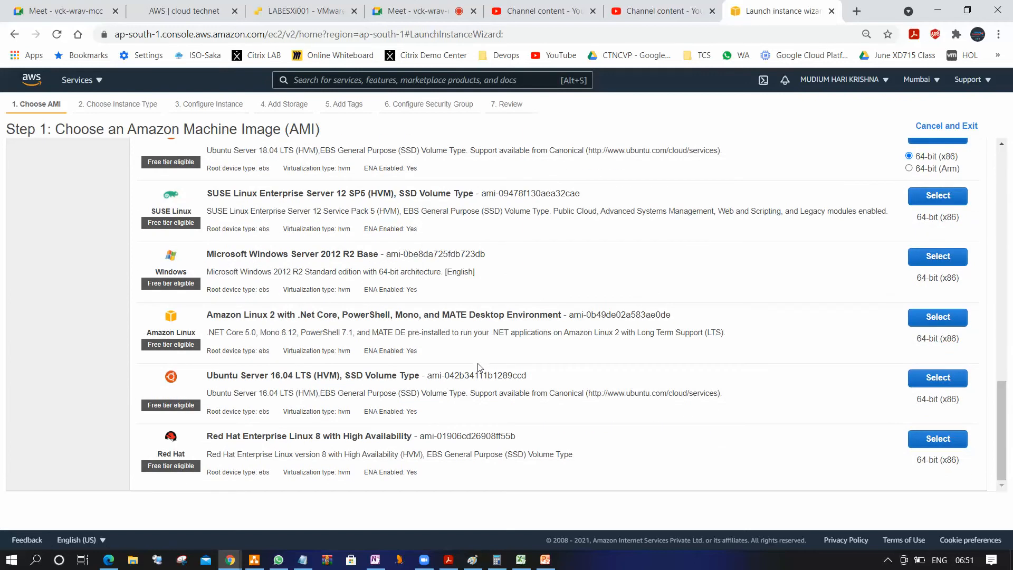
{"action": "scroll", "coordinate": [478, 366], "scroll_direction": "up", "scroll_amount": 15}
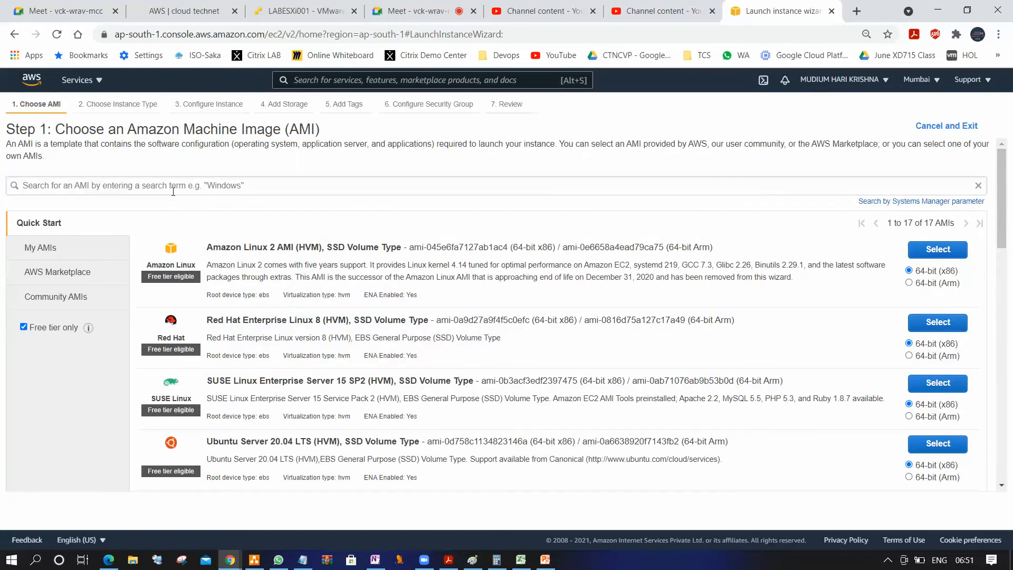
Search the free tier AMIs for "windows" and look through the matching Windows Server images
{"action": "left_click", "coordinate": [174, 185]}
{"action": "type", "text": "windows"}
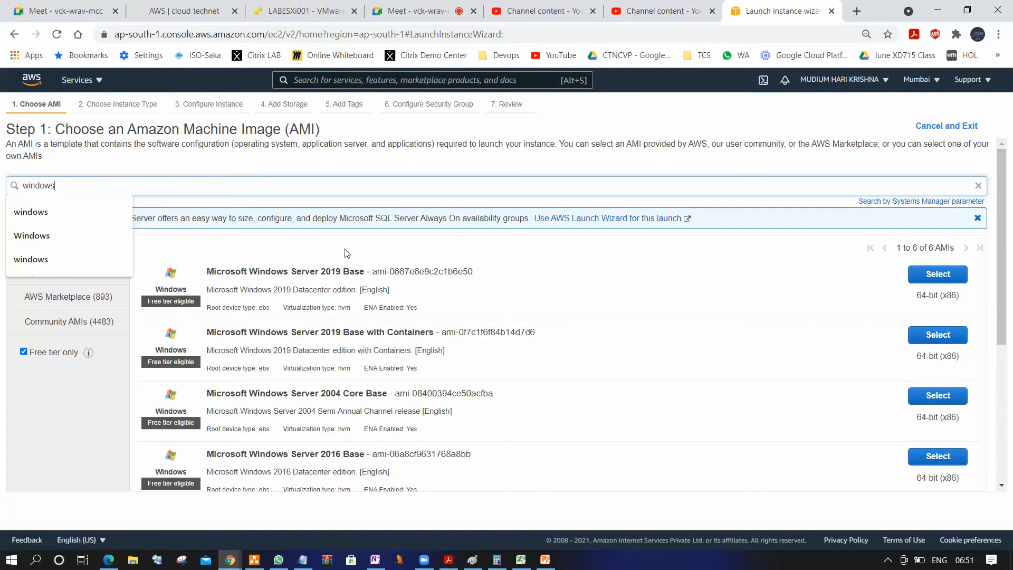
{"action": "scroll", "coordinate": [318, 305], "scroll_direction": "down", "scroll_amount": 5}
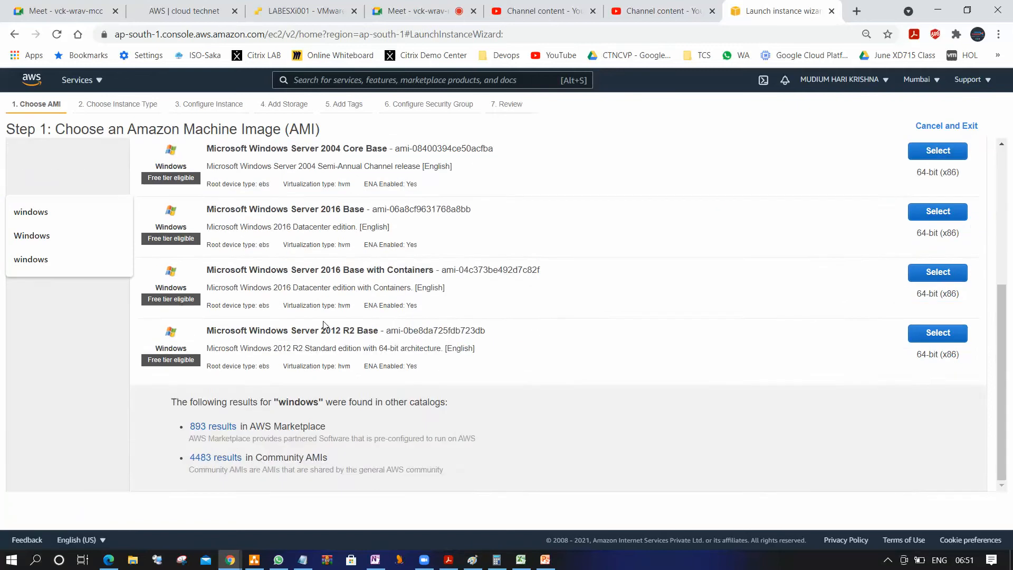
Go through the free tier Windows Server images once more, comparing the versions offered
{"action": "scroll", "coordinate": [325, 338], "scroll_direction": "up", "scroll_amount": 4}
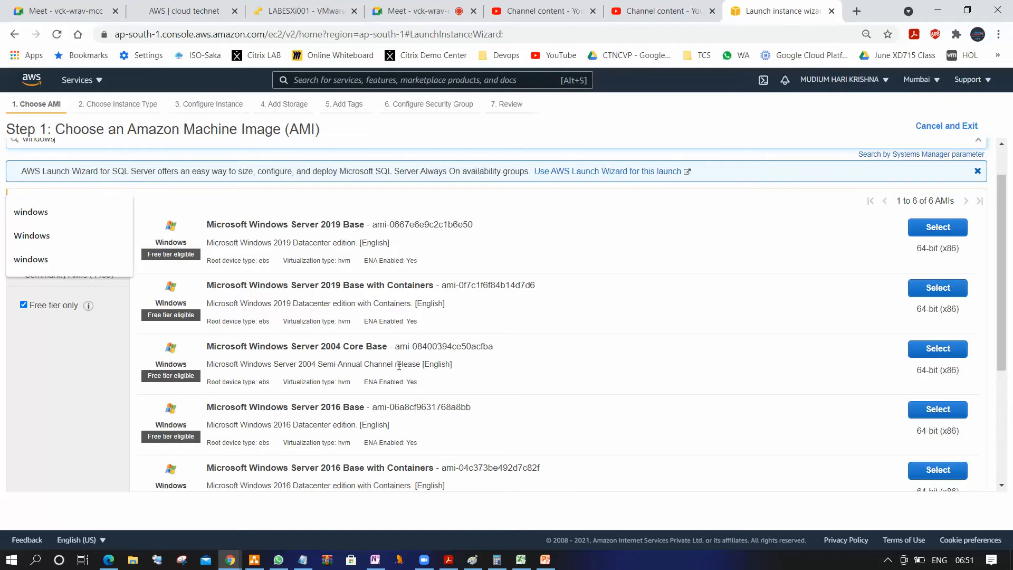
{"action": "scroll", "coordinate": [378, 358], "scroll_direction": "down", "scroll_amount": 1}
{"action": "scroll", "coordinate": [377, 358], "scroll_direction": "down", "scroll_amount": 3}
{"action": "scroll", "coordinate": [376, 358], "scroll_direction": "up", "scroll_amount": 1}
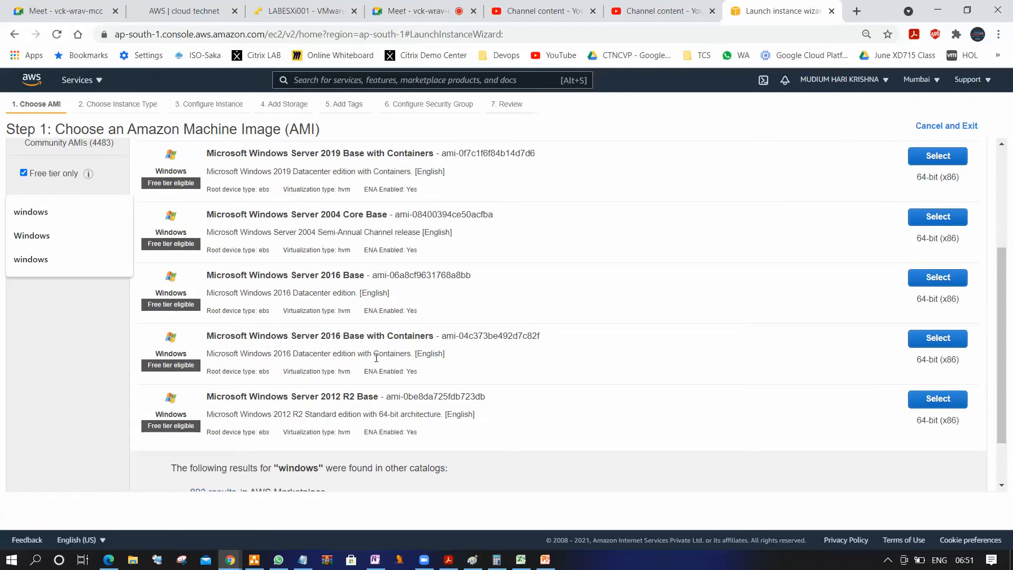
Switch to the Notepad notes and delete the phone number and the blank lines above it
{"action": "left_click", "coordinate": [302, 559]}
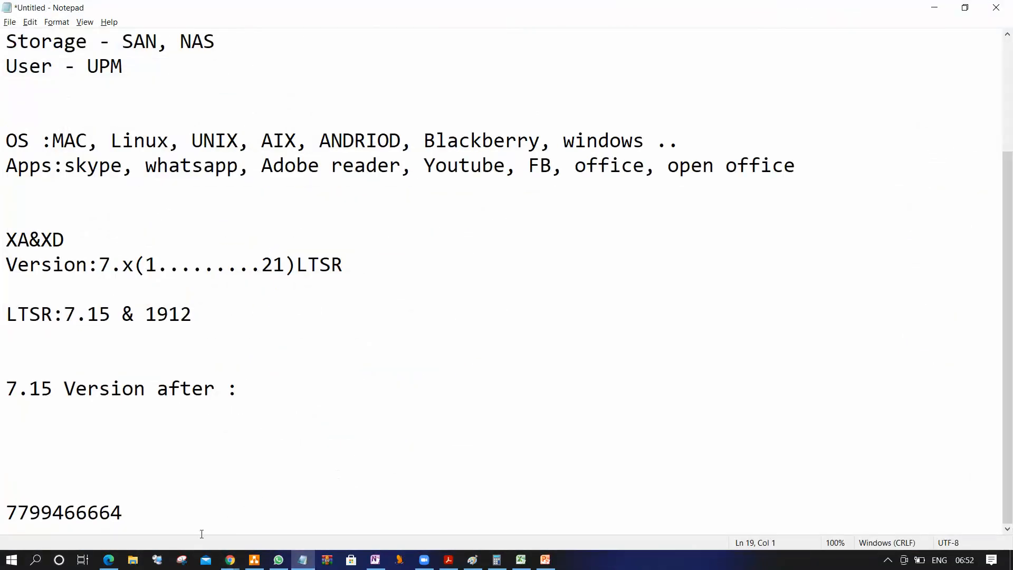
{"action": "left_click_drag", "start_coordinate": [140, 517], "coordinate": [2, 500]}
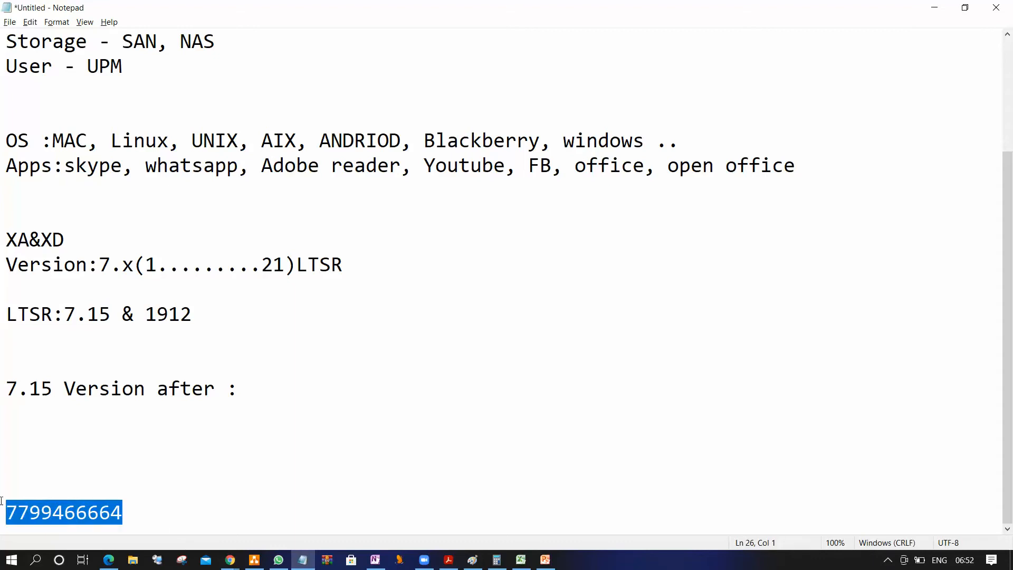
{"action": "key", "text": "BackSpace"}
{"action": "key", "text": "BackSpace"}
{"action": "key", "text": "BackSpace"}
{"action": "key", "text": "BackSpace"}
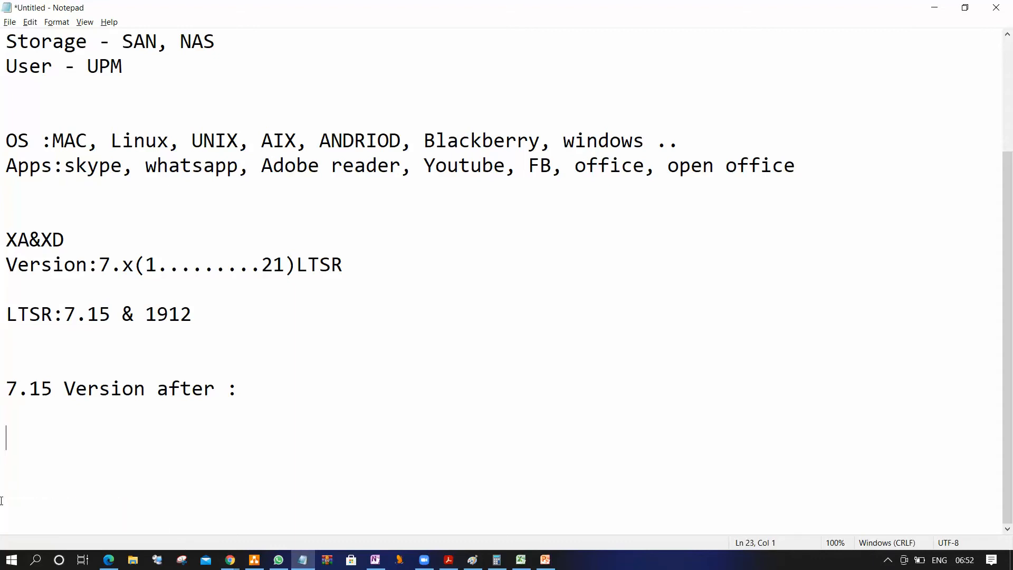
Add a separator line of equals signs under "7.15 Version after :" and enter "OS" several blank lines below it
{"action": "type", "text": "OS"}
{"action": "key", "text": "Up"}
{"action": "type", "text": "======================================================="}
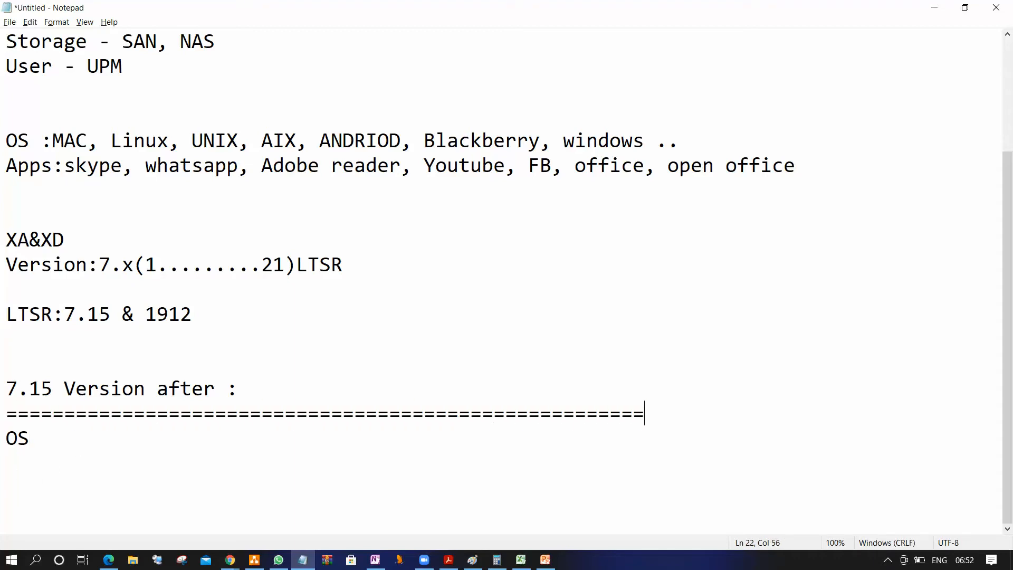
{"action": "key", "text": "Return"}
{"action": "key", "text": "Return"}
{"action": "key", "text": "Return"}
{"action": "key", "text": "Return"}
{"action": "key", "text": "Return"}
{"action": "key", "text": "Down"}
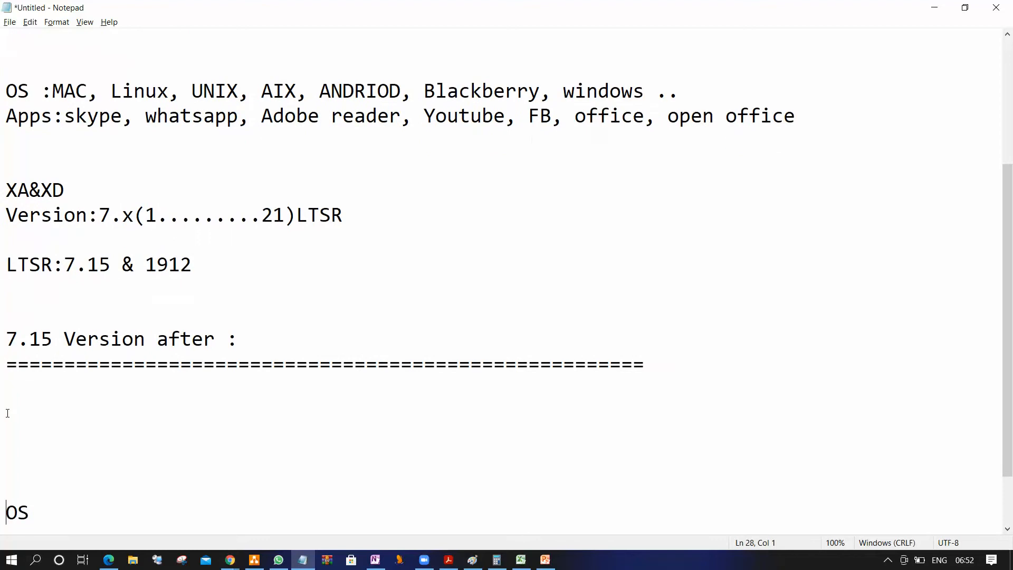
{"action": "key", "text": "Down"}
{"action": "key", "text": "Down"}
{"action": "key", "text": "Down"}
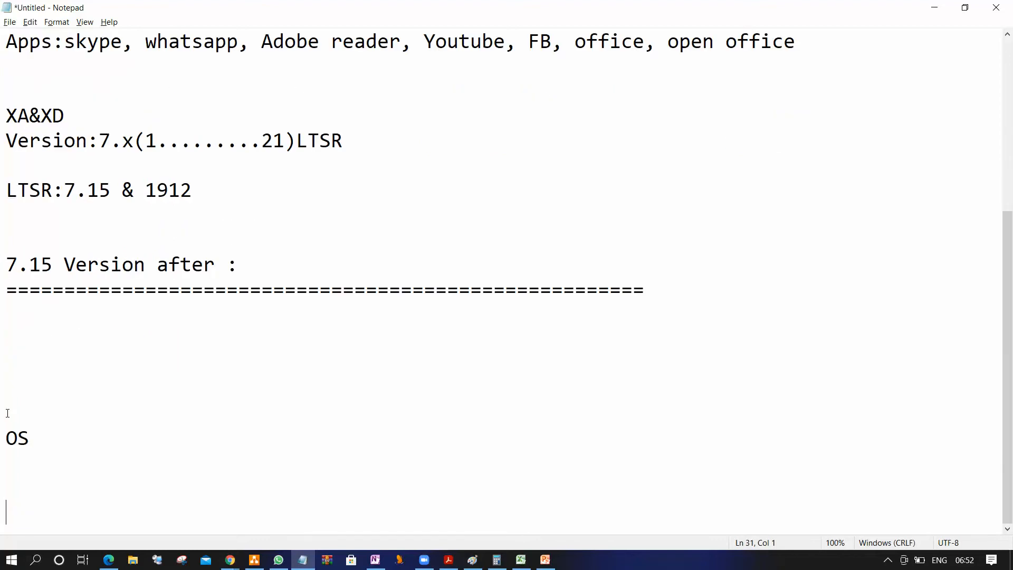
Add blank lines at the end of the notes and extend "OS" into the heading "OS TYpes:"
{"action": "key", "text": "Return"}
{"action": "key", "text": "Return"}
{"action": "key", "text": "Return"}
{"action": "key", "text": "Return"}
{"action": "key", "text": "Return"}
{"action": "key", "text": "Return"}
{"action": "key", "text": "Return"}
{"action": "key", "text": "Return"}
{"action": "key", "text": "Return"}
{"action": "key", "text": "Return"}
{"action": "key", "text": "Return"}
List "Server os" and "Desktop os" on separate lines below the "OS TYpes:" heading, leaving one blank line between
{"action": "key", "text": "Return"}
{"action": "key", "text": "Return"}
{"action": "key", "text": "Return"}
{"action": "key", "text": "Up"}
{"action": "key", "text": "Up"}
{"action": "key", "text": "Up"}
{"action": "key", "text": "Up"}
{"action": "key", "text": "Up"}
{"action": "key", "text": "Up"}
{"action": "key", "text": "Up"}
{"action": "key", "text": "Up"}
{"action": "key", "text": "Up"}
{"action": "key", "text": "Up"}
{"action": "key", "text": "Up"}
{"action": "key", "text": "Up"}
{"action": "key", "text": "Up"}
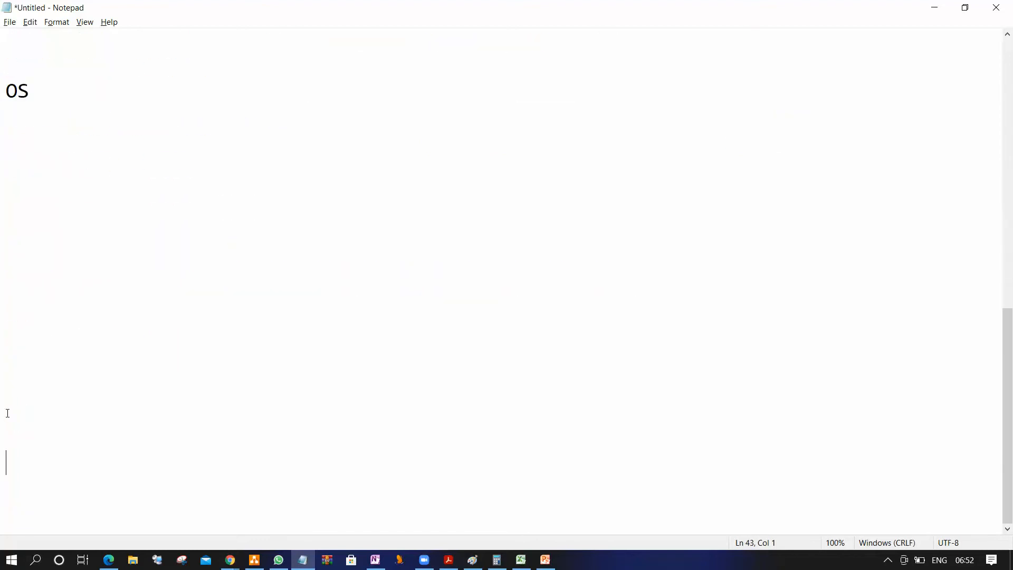
{"action": "key", "text": "Up"}
{"action": "key", "text": "Up"}
{"action": "key", "text": "Up"}
{"action": "key", "text": "Up"}
{"action": "key", "text": "Right"}
{"action": "key", "text": "Right"}
{"action": "type", "text": "TYpes:"}
{"action": "key", "text": "Return"}
{"action": "key", "text": "Return"}
{"action": "type", "text": "Ser"}
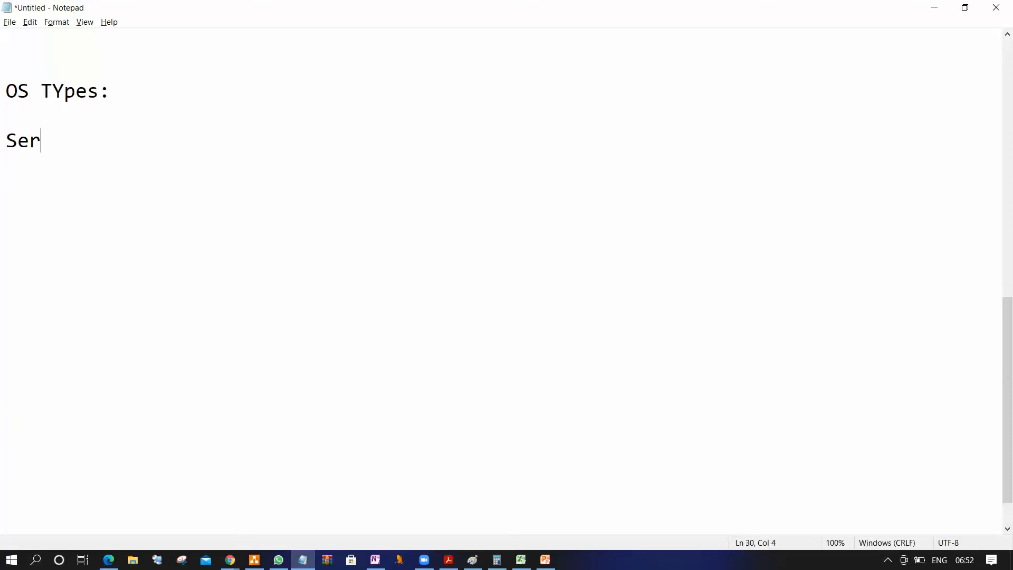
{"action": "type", "text": "ver os"}
{"action": "key", "text": "Return"}
{"action": "type", "text": "Desktop oi"}
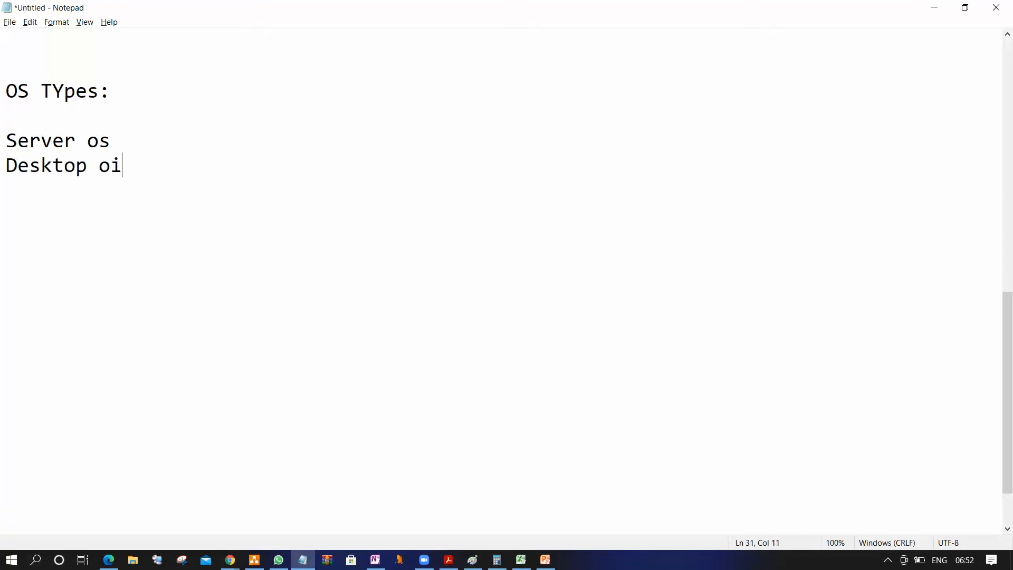
{"action": "key", "text": "BackSpace"}
{"action": "type", "text": "s"}
Enter "Microsoft windows" on the blank line between the "OS TYpes:" heading and "Server os"
{"action": "left_click", "coordinate": [118, 147]}
{"action": "left_click", "coordinate": [88, 118]}
{"action": "type", "text": "Micr"}
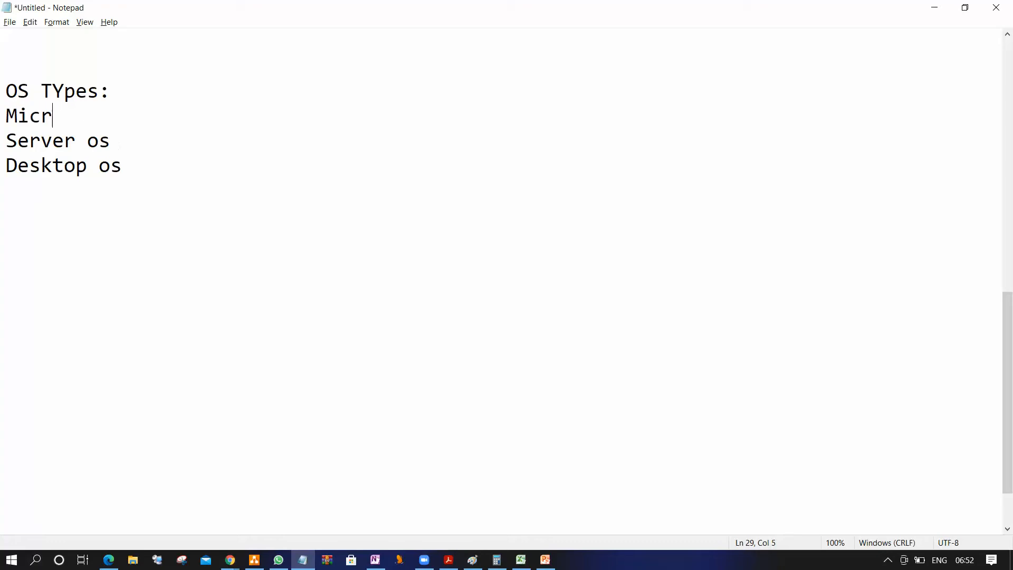
{"action": "type", "text": "osoft windows"}
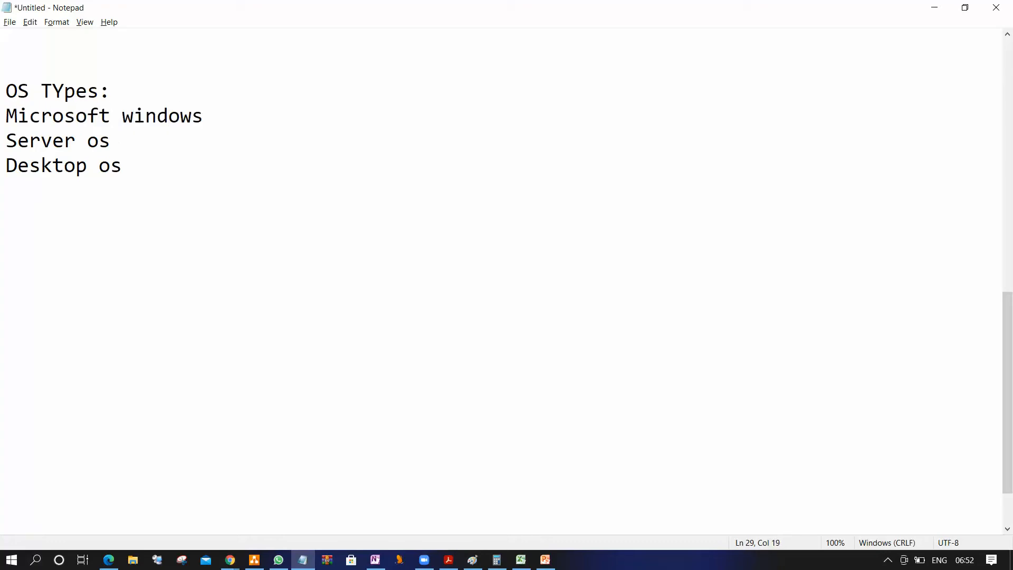
Append the versions ":2003/2008/2008R2/2012/2012r2/2016/2019" to the "Server os" line
{"action": "left_click", "coordinate": [161, 150]}
{"action": "type", "text": ":2003/2008/200"}
{"action": "type", "text": "8"}
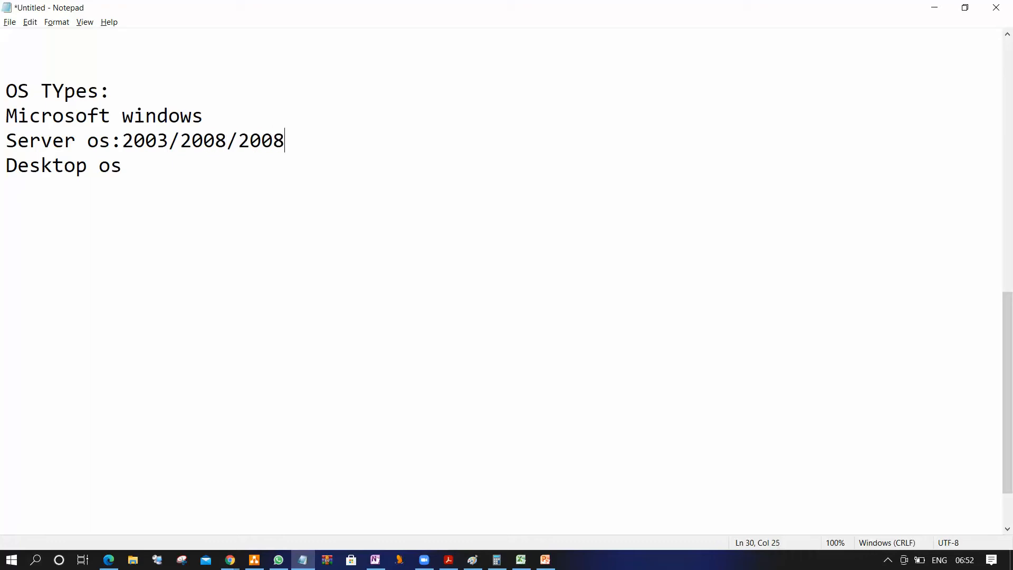
{"action": "type", "text": "R2/2012"}
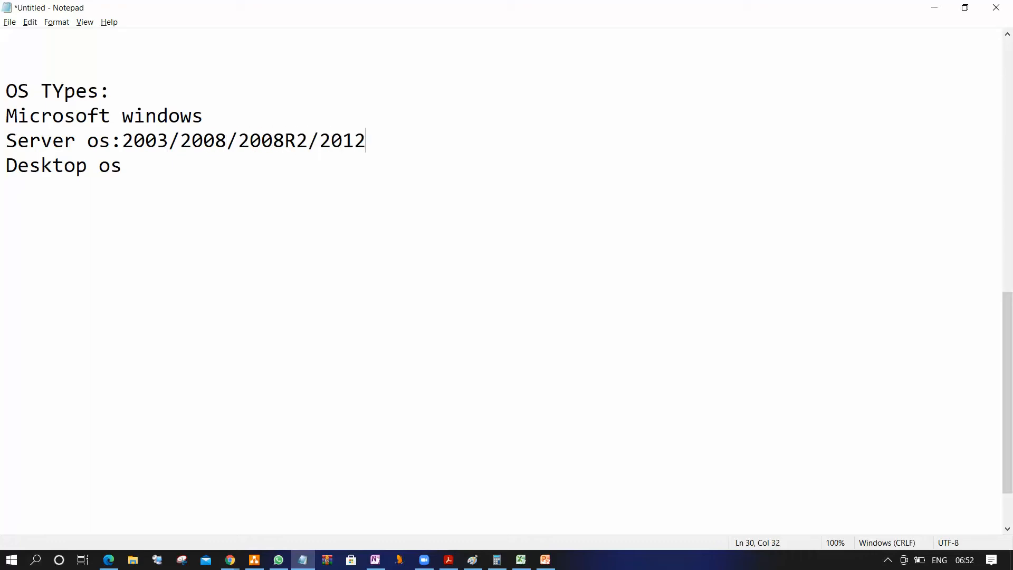
{"action": "type", "text": "/2012r2/201"}
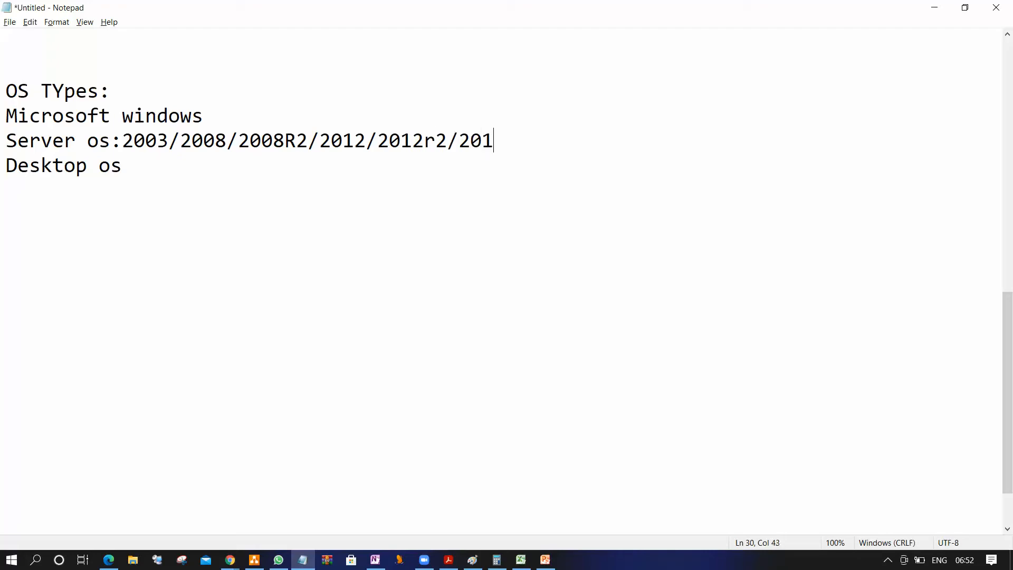
{"action": "type", "text": "6/2019"}
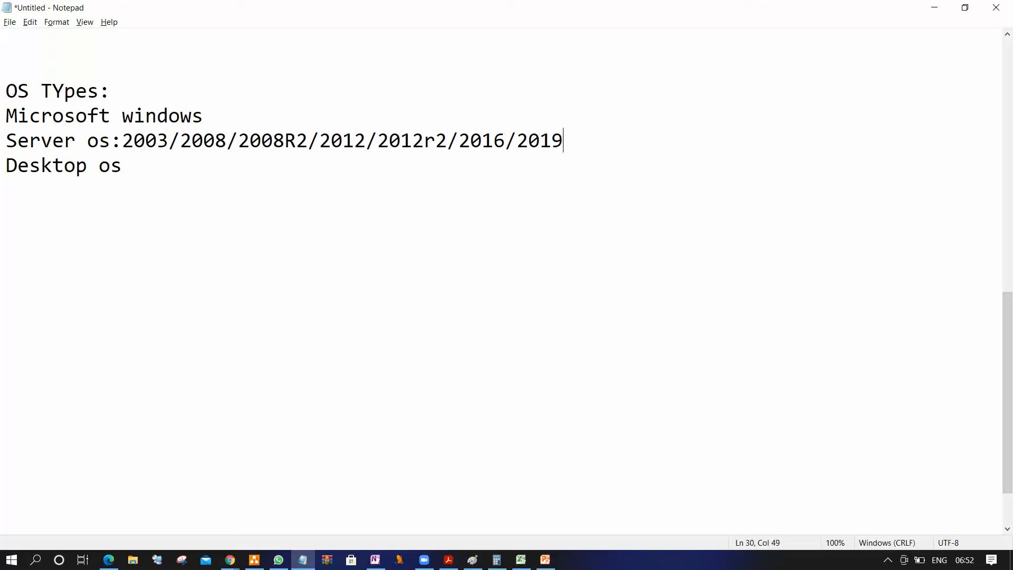
Append the versions ":xp/win7/win8/win10" to the "Desktop os" line
{"action": "left_click", "coordinate": [144, 165]}
{"action": "type", "text": ":xp/win7/"}
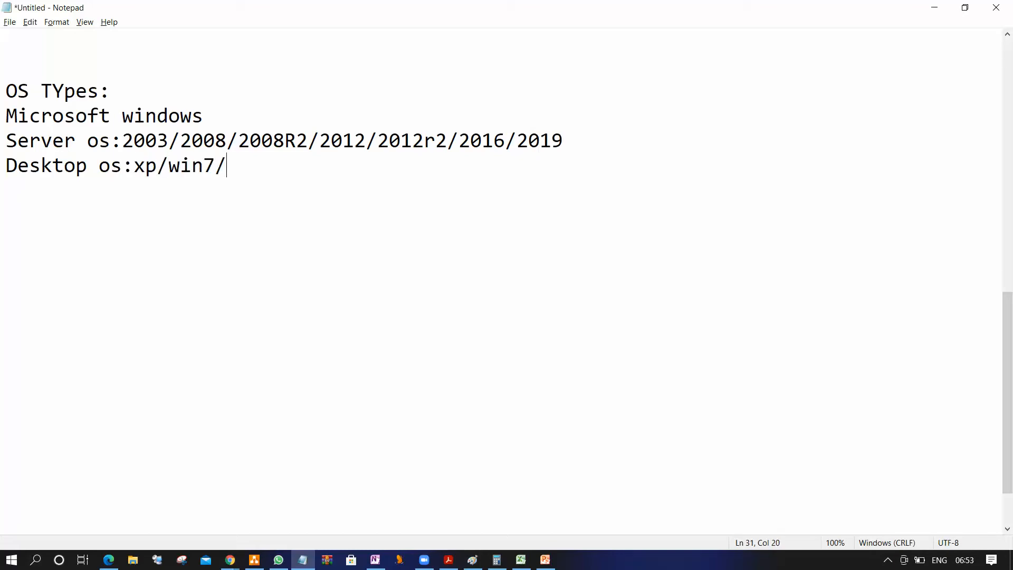
{"action": "type", "text": "win8/win10"}
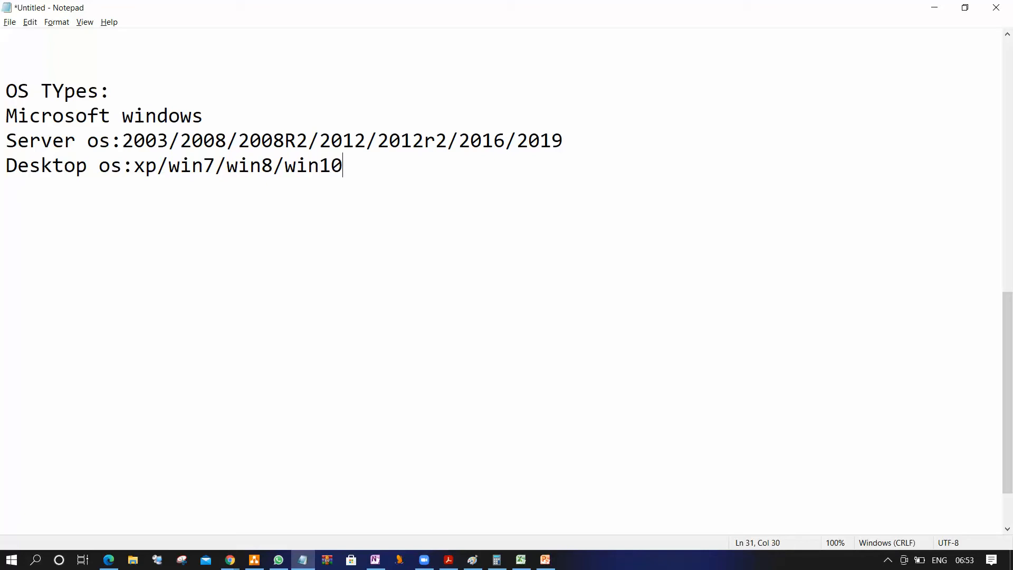
Mark the end of the server line with "(multi user)" and the end of the desktop line with "(Single user)"
{"action": "left_click", "coordinate": [601, 135]}
{"action": "type", "text": "(multi u"}
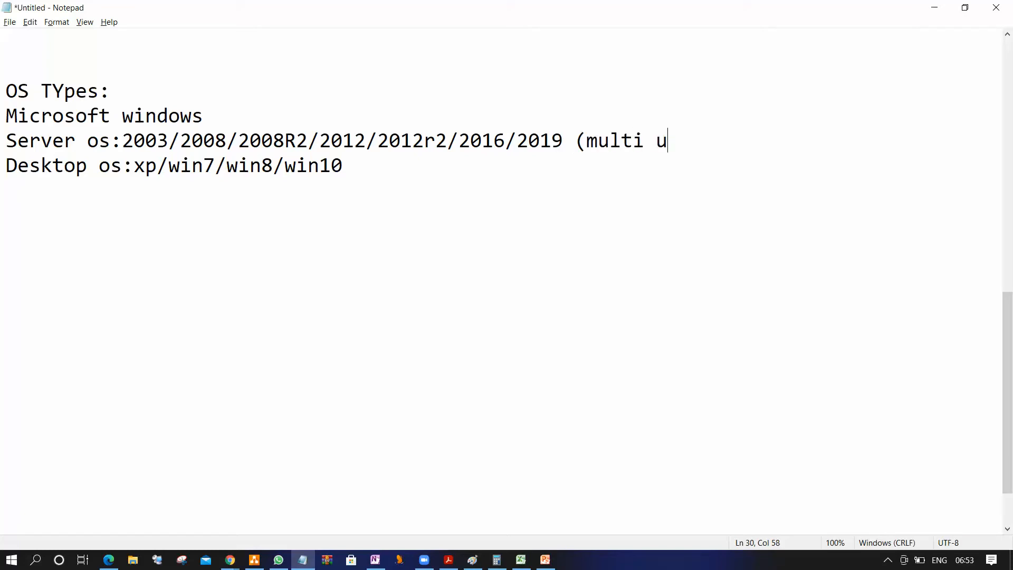
{"action": "type", "text": "ser)"}
{"action": "left_click", "coordinate": [445, 178]}
{"action": "left_click", "coordinate": [419, 167]}
{"action": "type", "text": "(Sing"}
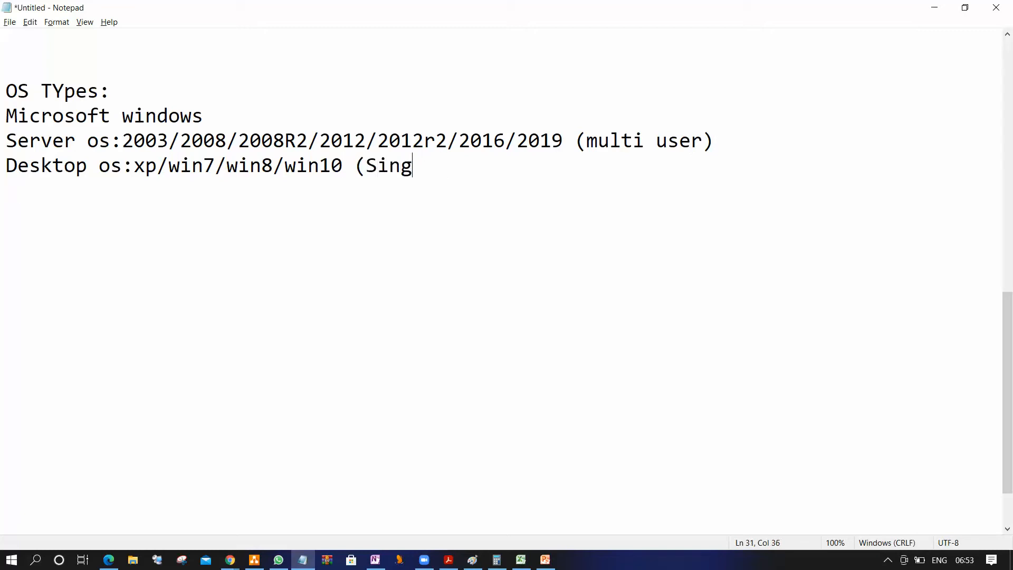
{"action": "type", "text": "le user"}
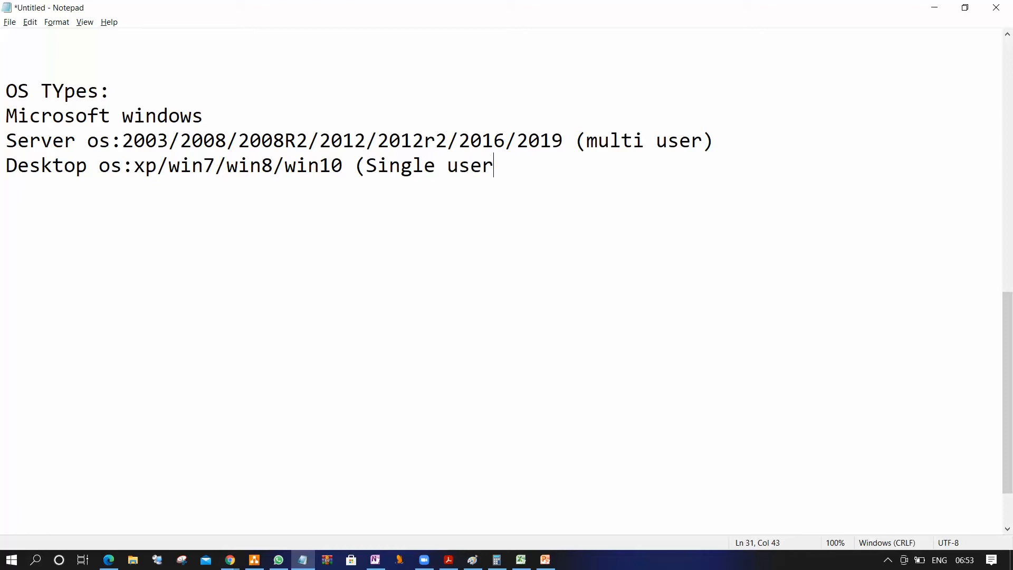
{"action": "type", "text": ")"}
Return to the AWS launch wizard in the browser and compare its Windows Server images with the noted versions
{"action": "left_click", "coordinate": [935, 8]}
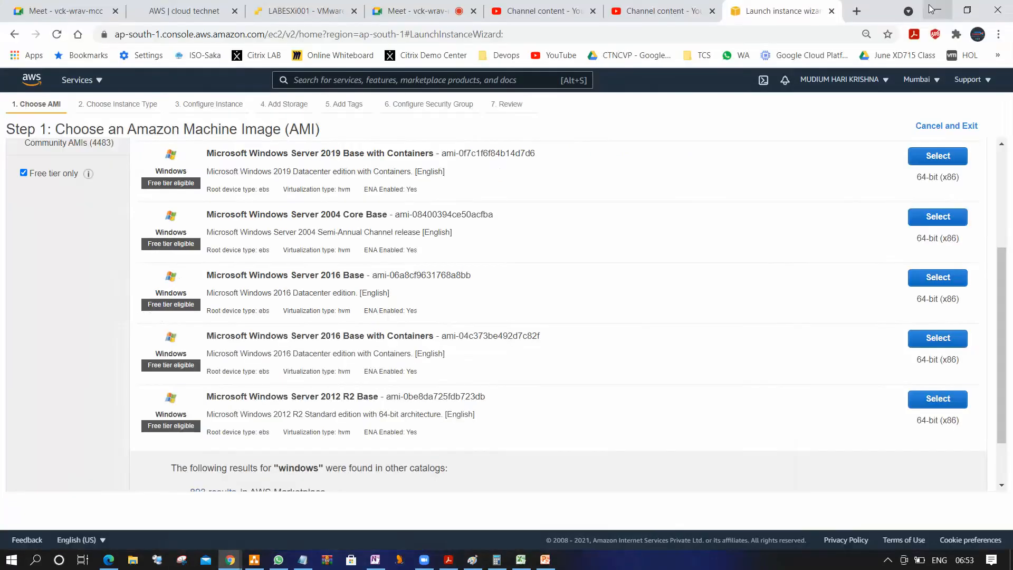
{"action": "scroll", "coordinate": [436, 384], "scroll_direction": "up", "scroll_amount": 4}
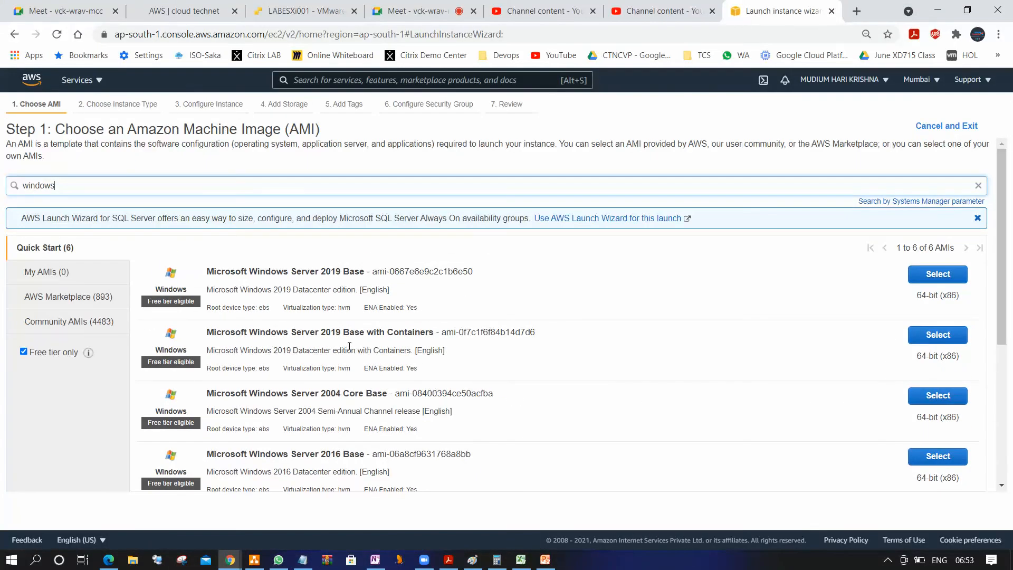
{"action": "scroll", "coordinate": [353, 336], "scroll_direction": "down", "scroll_amount": 2}
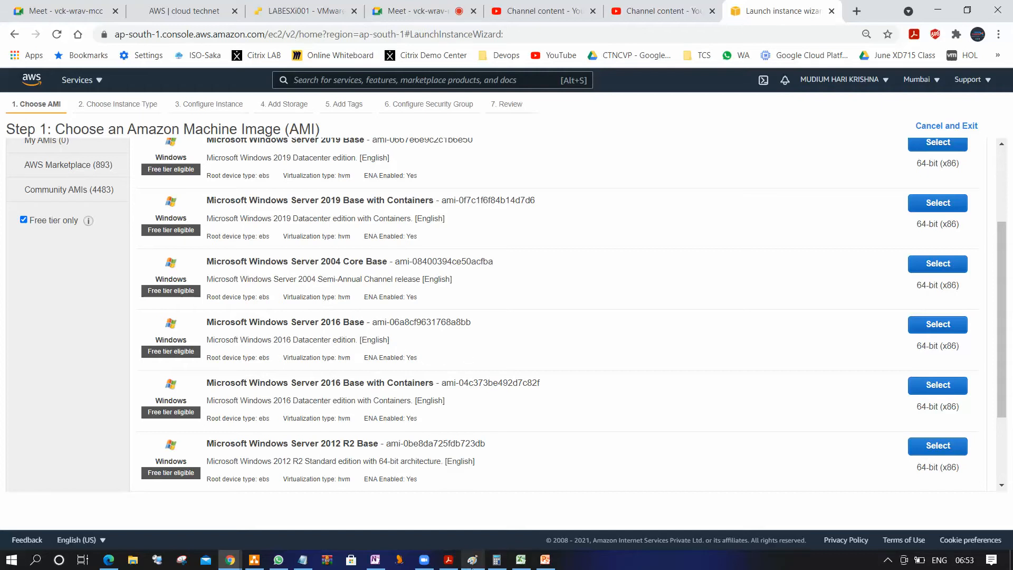
Switch to the Notepad notes and highlight the server versions 2003/2008/2008R2, followed by 2016
{"action": "left_click", "coordinate": [302, 559]}
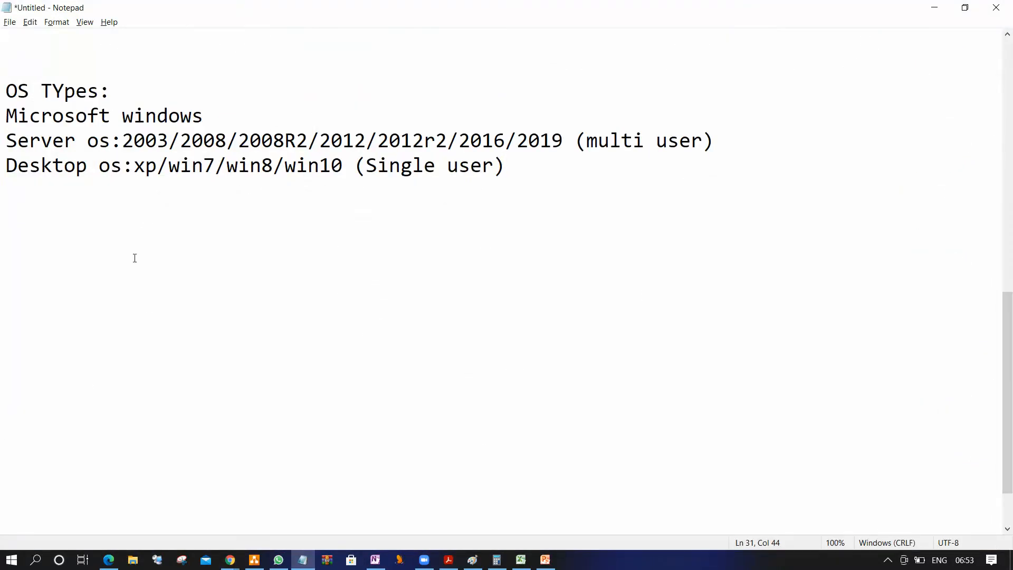
{"action": "left_click", "coordinate": [215, 140]}
{"action": "left_click_drag", "start_coordinate": [309, 141], "coordinate": [122, 139]}
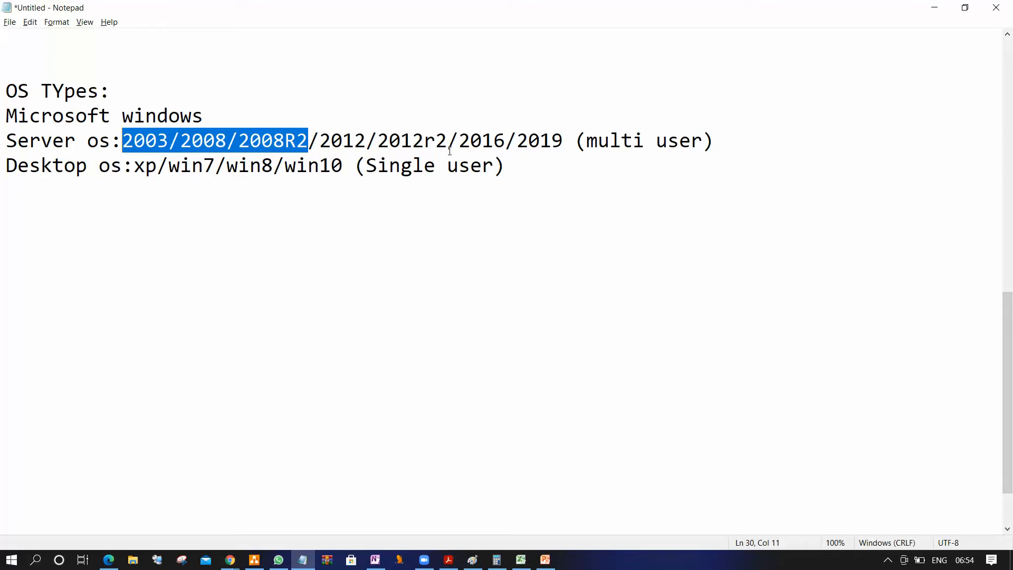
{"action": "left_click_drag", "start_coordinate": [456, 141], "coordinate": [501, 146]}
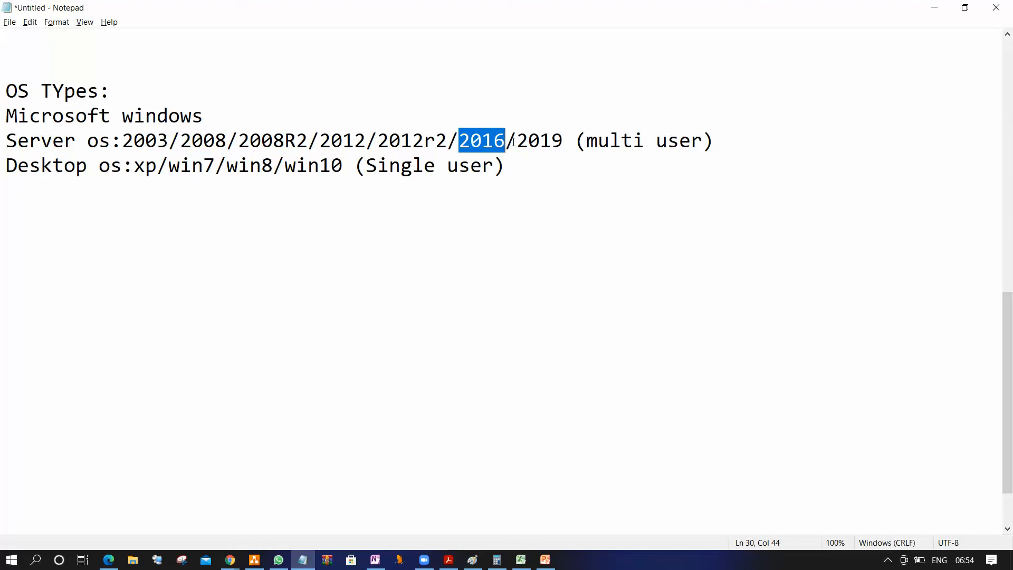
{"action": "left_click", "coordinate": [514, 141]}
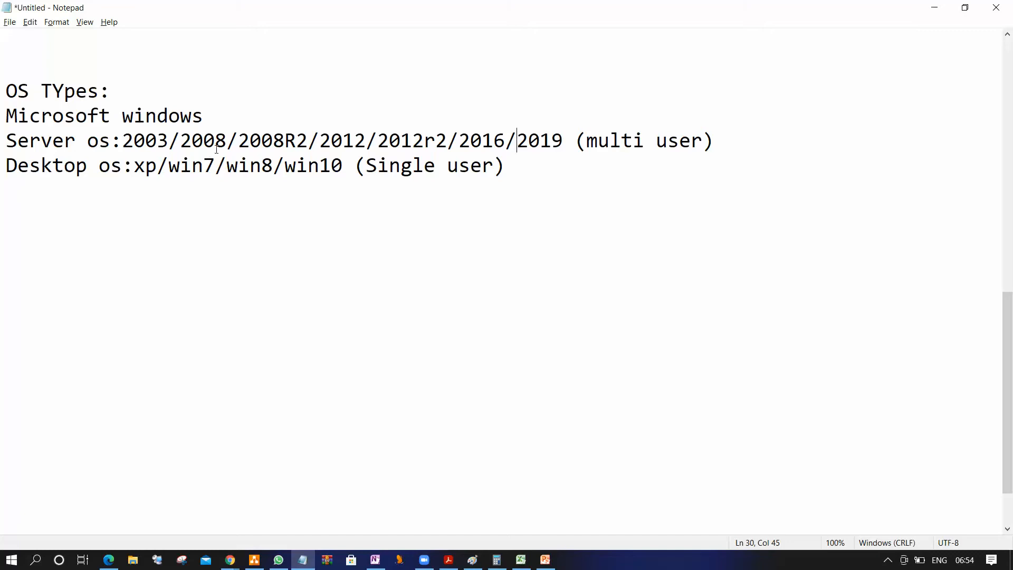
Return to the AWS launch wizard and examine the Windows Server 2019, 2004, 2016 and 2012 R2 images
{"action": "left_click", "coordinate": [931, 7]}
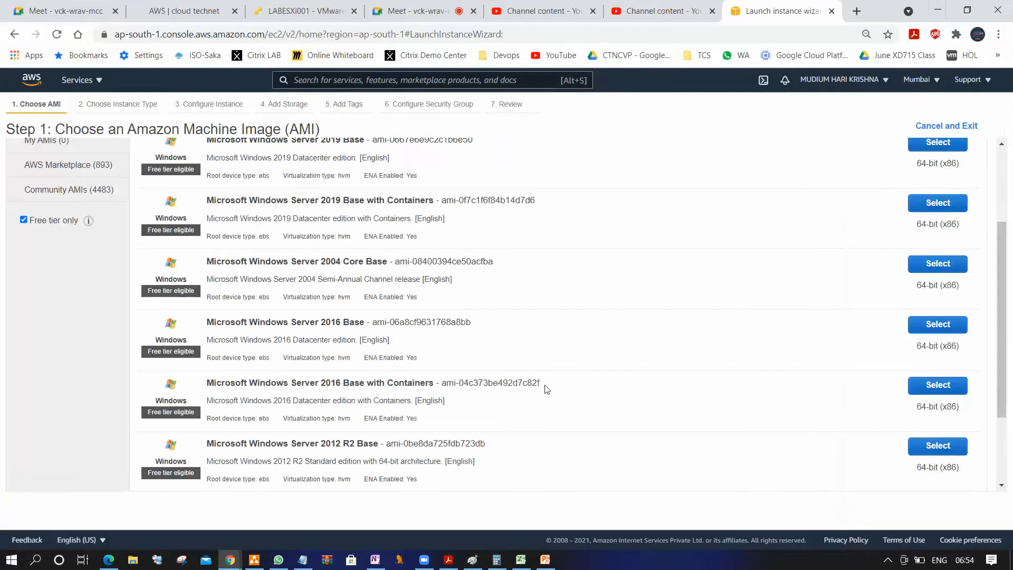
{"action": "scroll", "coordinate": [471, 368], "scroll_direction": "down", "scroll_amount": 1}
{"action": "scroll", "coordinate": [369, 327], "scroll_direction": "up", "scroll_amount": 5}
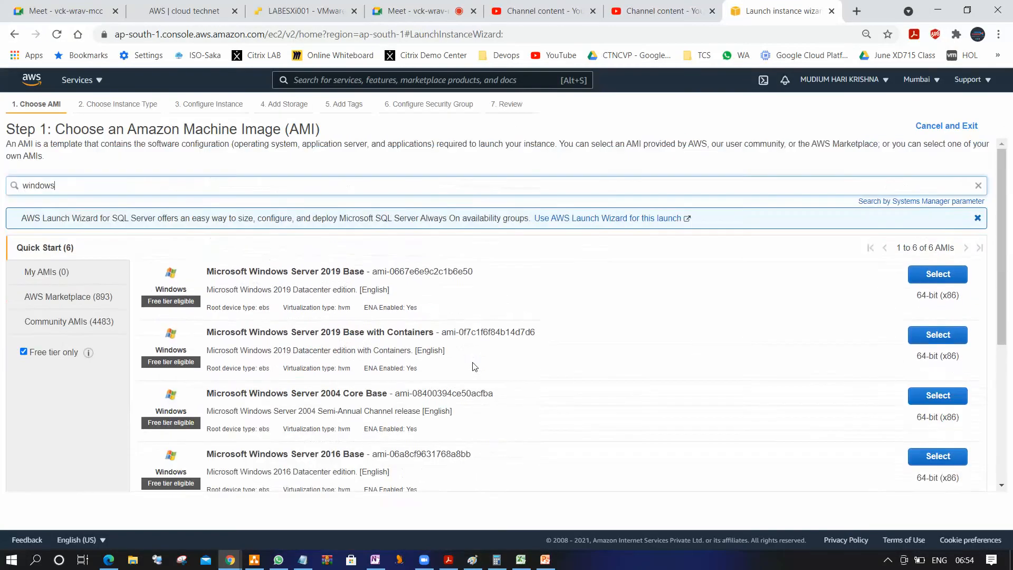
{"action": "scroll", "coordinate": [302, 301], "scroll_direction": "down", "scroll_amount": 1}
{"action": "scroll", "coordinate": [306, 305], "scroll_direction": "down", "scroll_amount": 3}
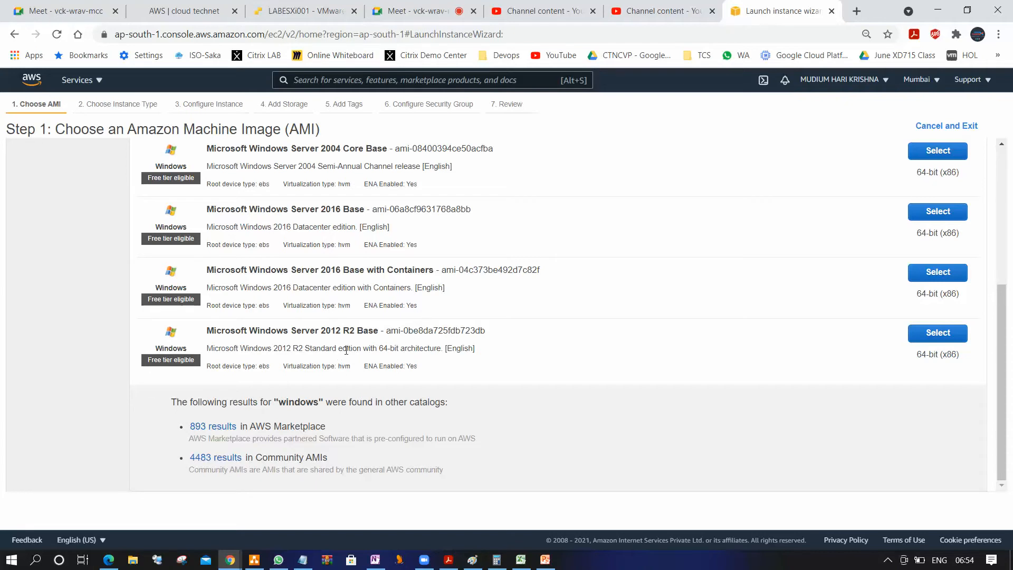
{"action": "scroll", "coordinate": [346, 350], "scroll_direction": "up", "scroll_amount": 1}
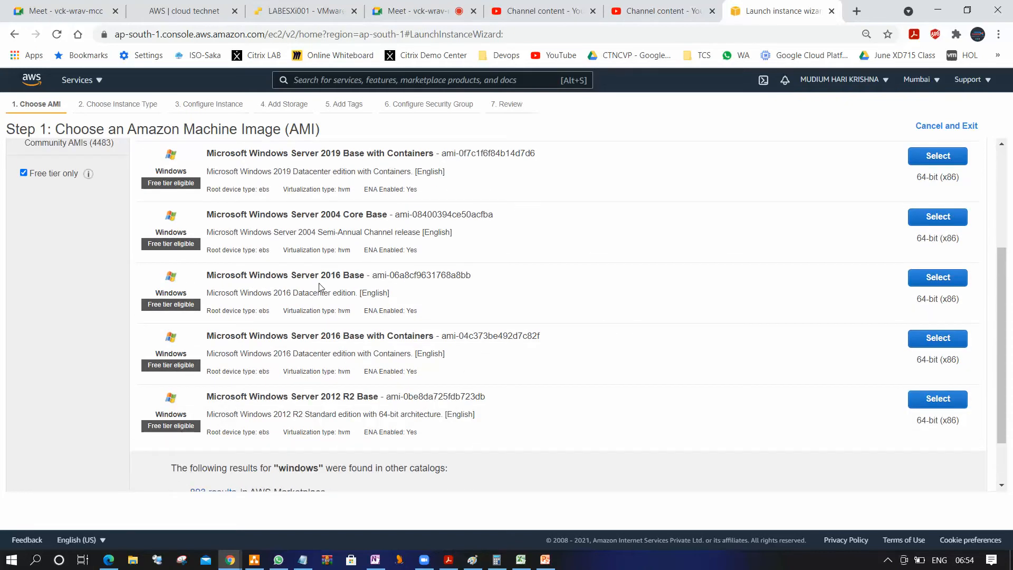
{"action": "scroll", "coordinate": [321, 285], "scroll_direction": "up", "scroll_amount": 2}
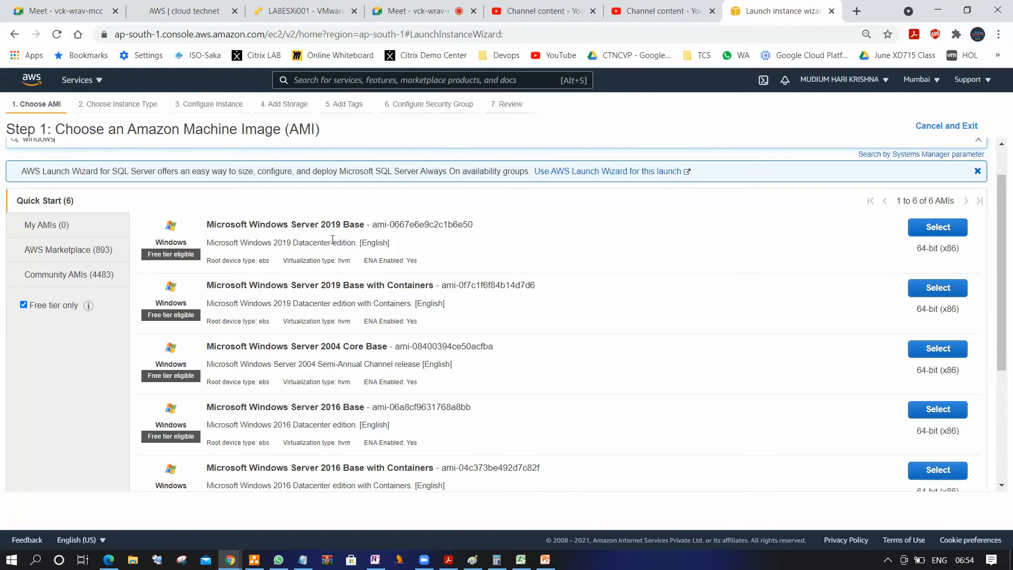
{"action": "scroll", "coordinate": [333, 237], "scroll_direction": "down", "scroll_amount": 2}
{"action": "scroll", "coordinate": [355, 257], "scroll_direction": "up", "scroll_amount": 3}
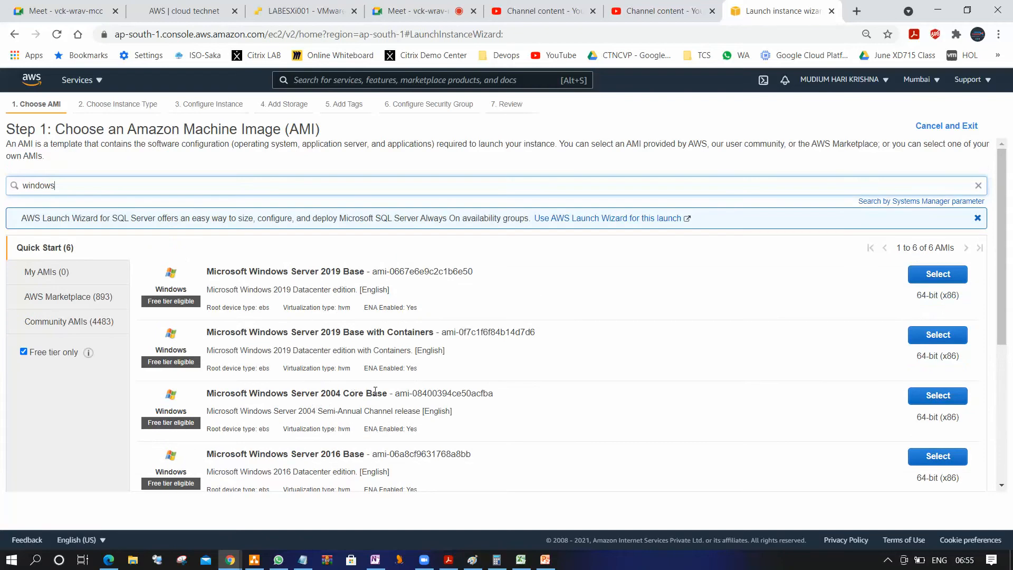
Compare the Windows Server 2019, 2004 Core and 2016 images, and select the Microsoft Windows Server 2012 R2 Base AMI
{"action": "left_click_drag", "start_coordinate": [393, 394], "coordinate": [197, 399]}
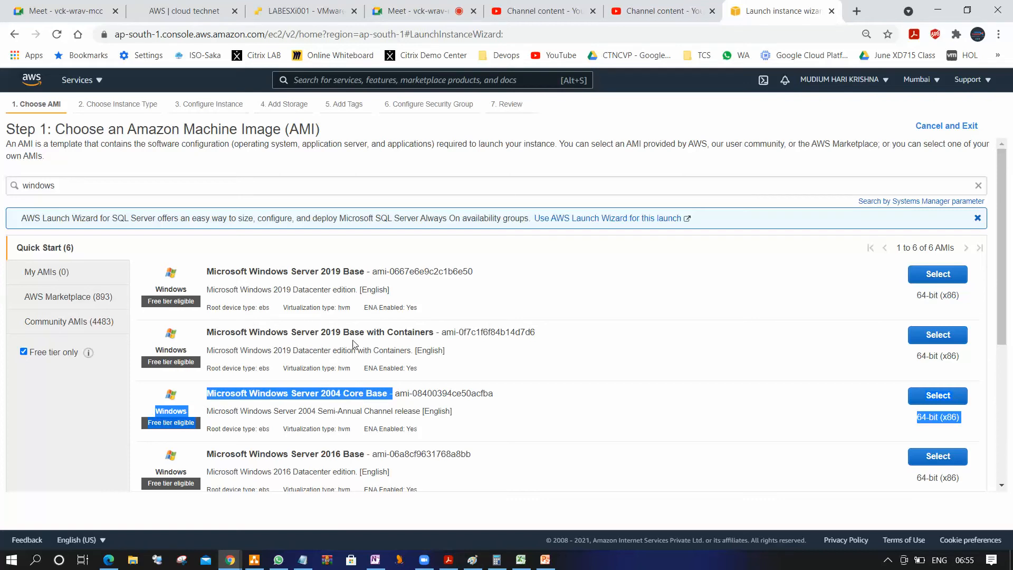
{"action": "left_click_drag", "start_coordinate": [438, 334], "coordinate": [201, 327]}
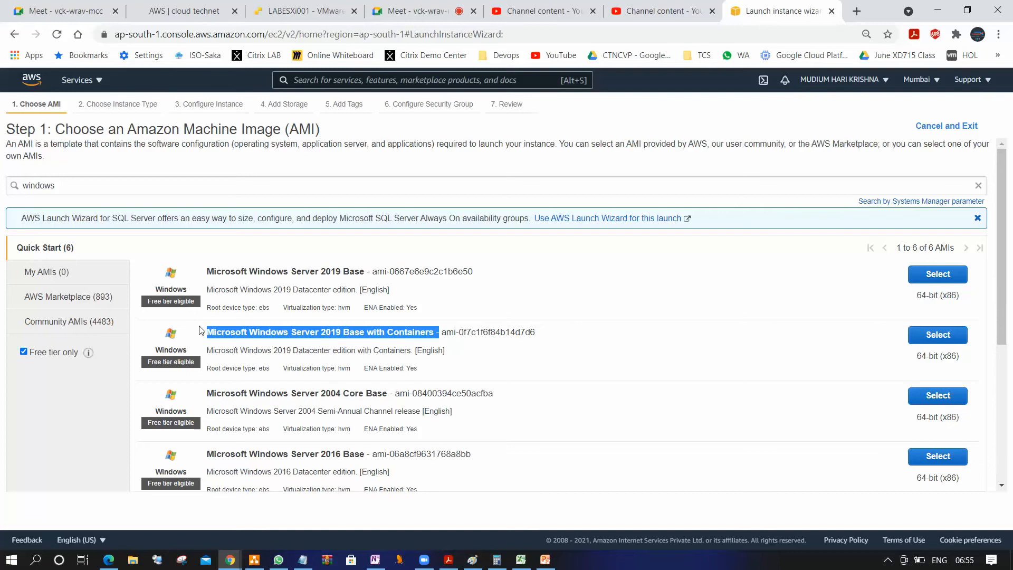
{"action": "scroll", "coordinate": [201, 330], "scroll_direction": "down", "scroll_amount": 4}
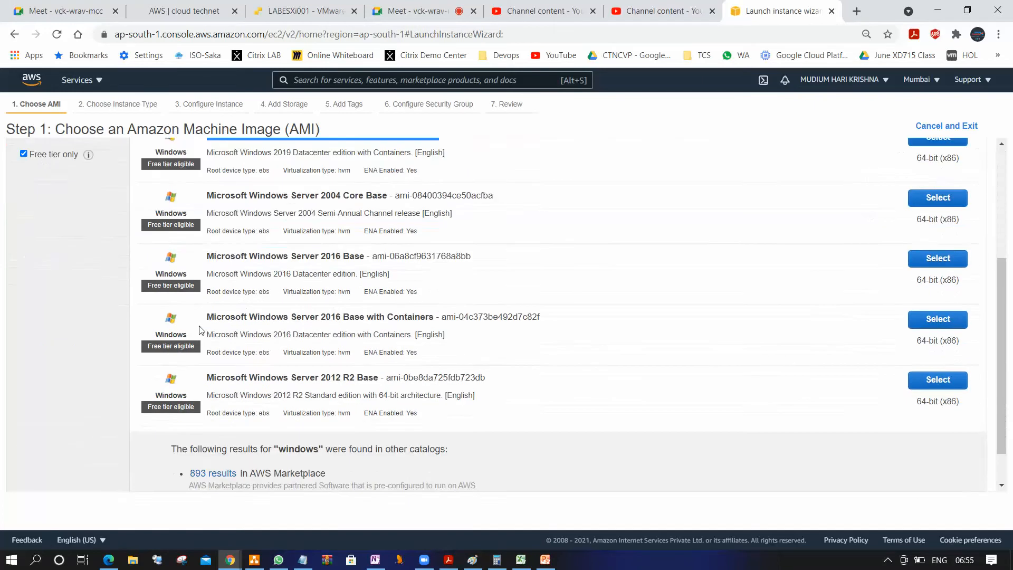
{"action": "left_click_drag", "start_coordinate": [343, 317], "coordinate": [436, 318]}
{"action": "left_click_drag", "start_coordinate": [388, 195], "coordinate": [322, 196]}
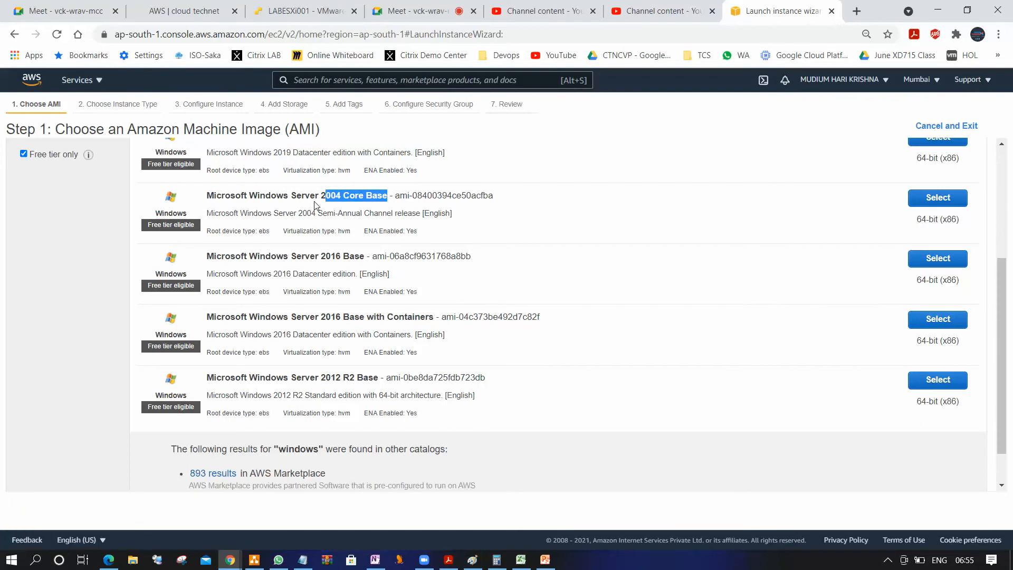
{"action": "scroll", "coordinate": [315, 206], "scroll_direction": "up", "scroll_amount": 4}
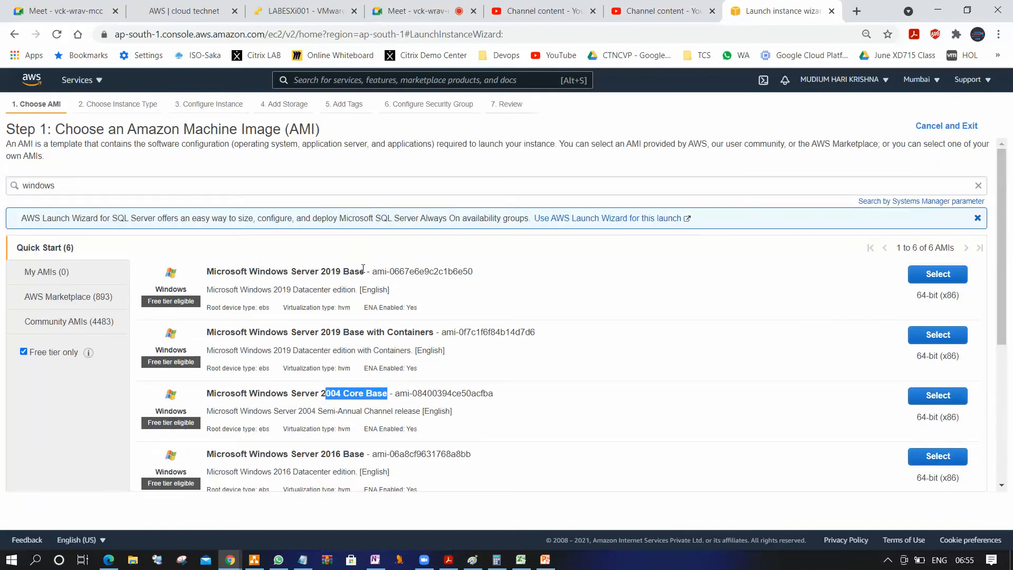
{"action": "left_click_drag", "start_coordinate": [364, 275], "coordinate": [198, 275]}
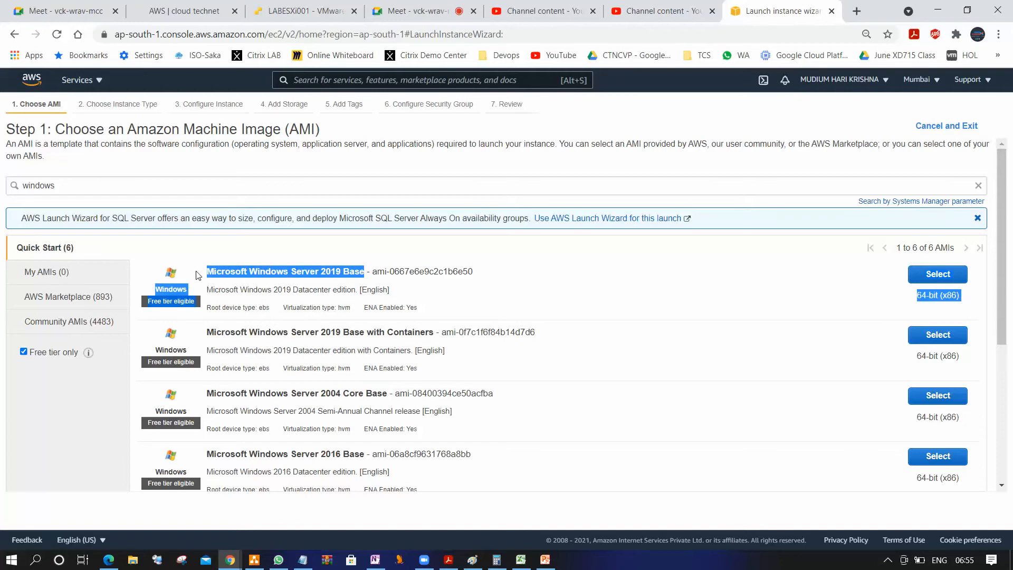
{"action": "scroll", "coordinate": [603, 320], "scroll_direction": "down", "scroll_amount": 5}
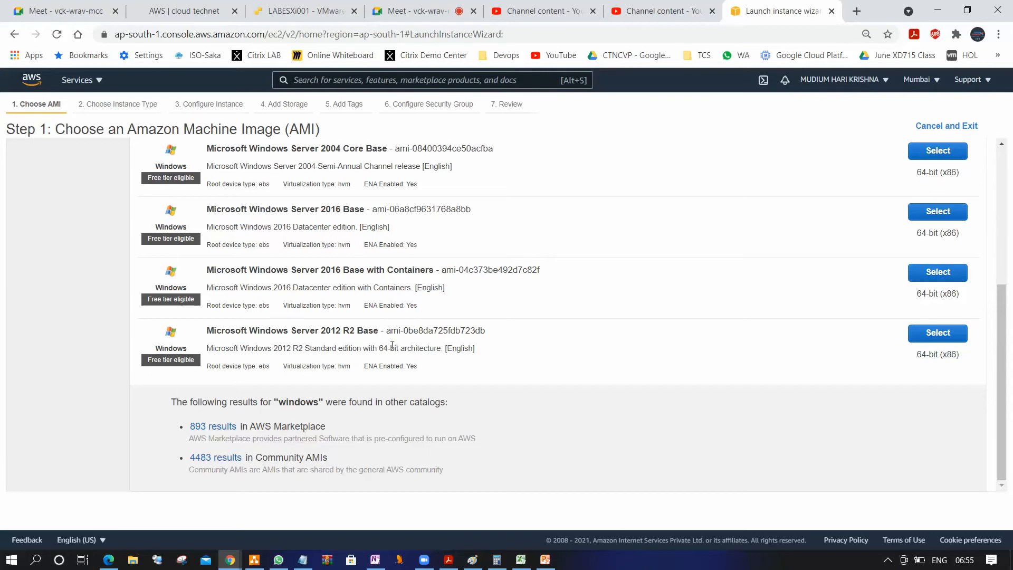
{"action": "left_click", "coordinate": [919, 333]}
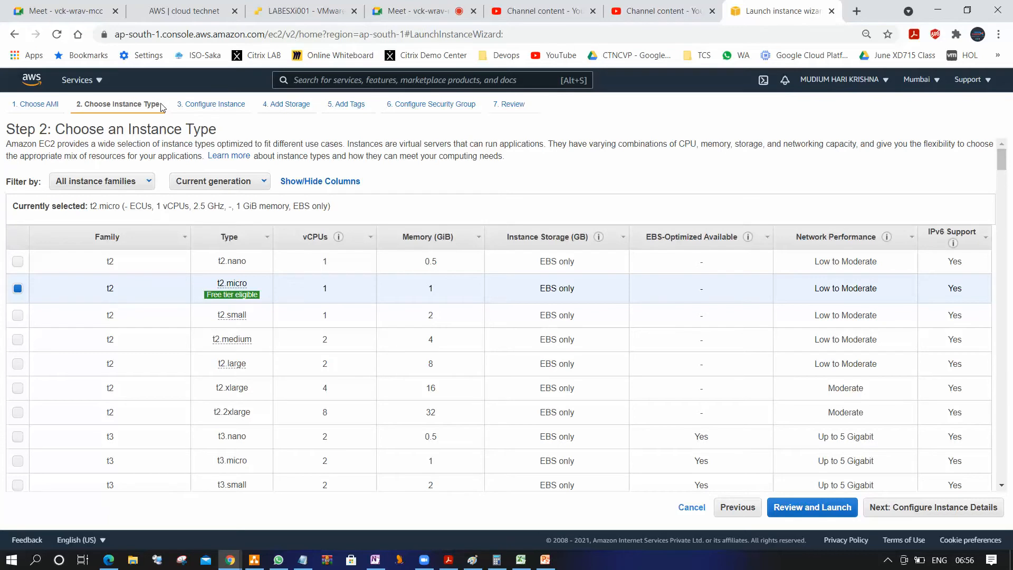
Review the instance family filter options, and switch the generation filter to All generations and back to Current generation
{"action": "left_click", "coordinate": [148, 183]}
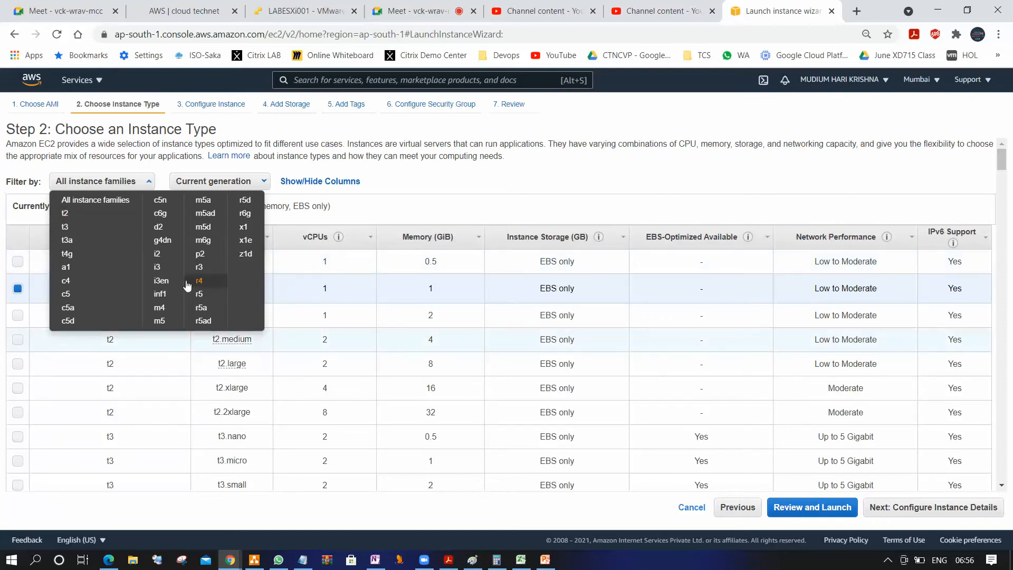
{"action": "left_click", "coordinate": [399, 186]}
{"action": "left_click", "coordinate": [257, 182]}
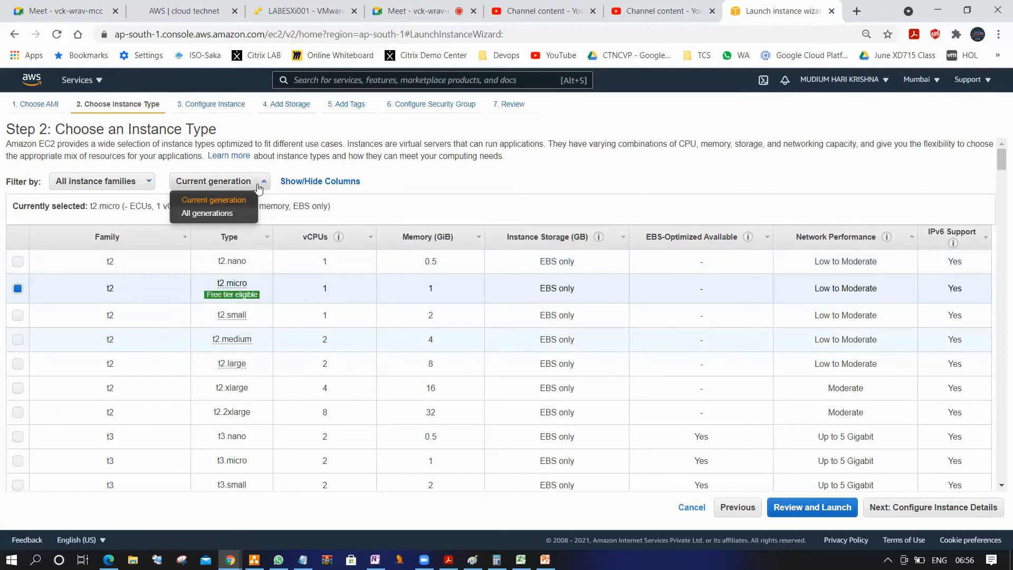
{"action": "left_click", "coordinate": [224, 214]}
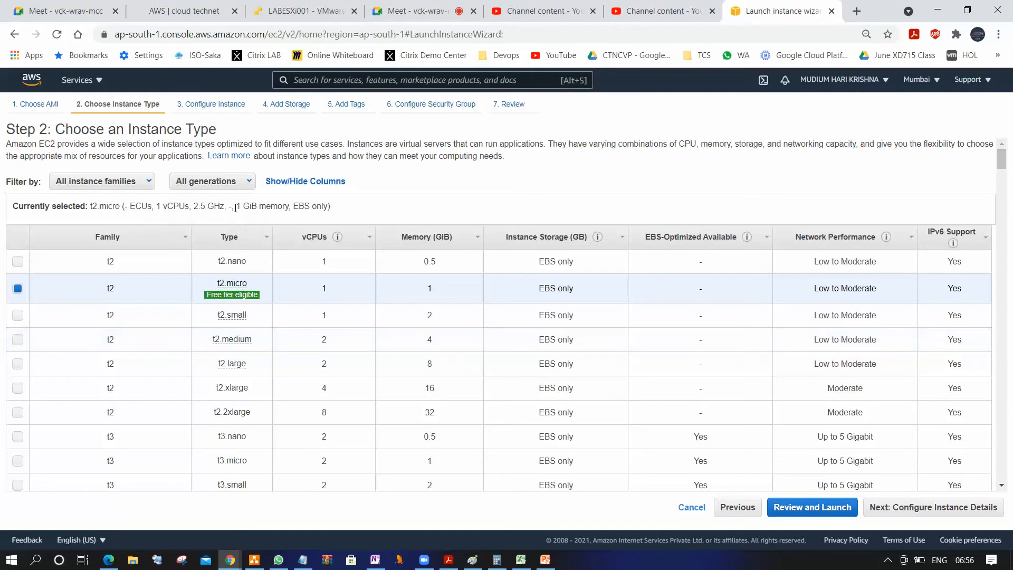
{"action": "left_click", "coordinate": [245, 185]}
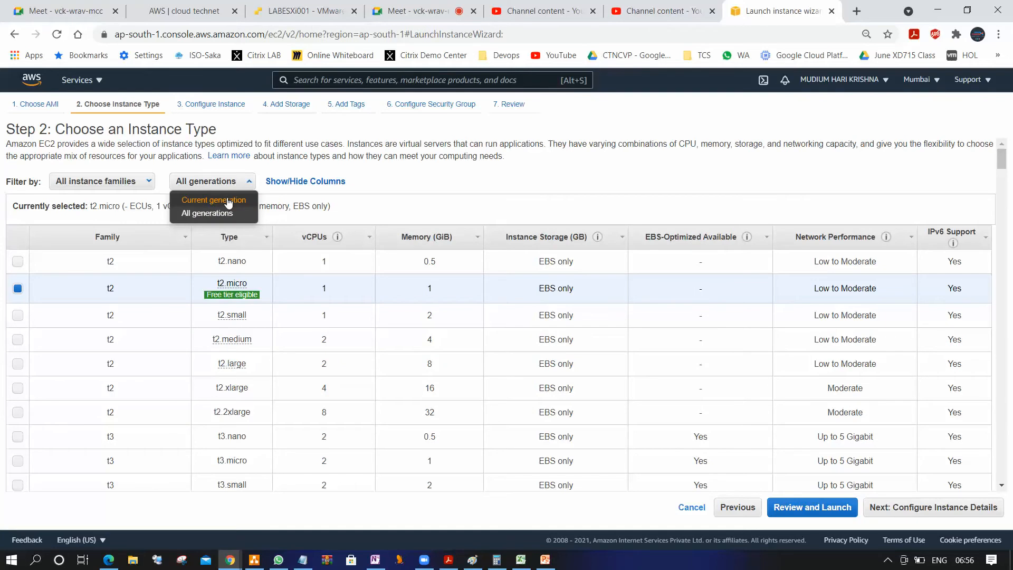
{"action": "left_click", "coordinate": [228, 202]}
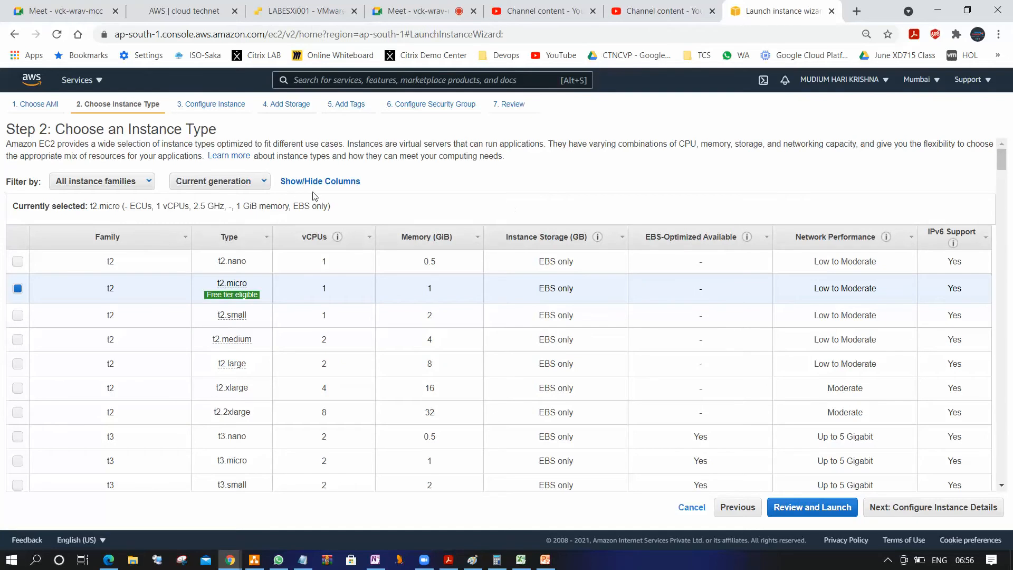
Open the "Learn more" page on EC2 instance types in a new tab and view its General Purpose section
{"action": "right_click", "coordinate": [229, 157]}
{"action": "left_click", "coordinate": [264, 163]}
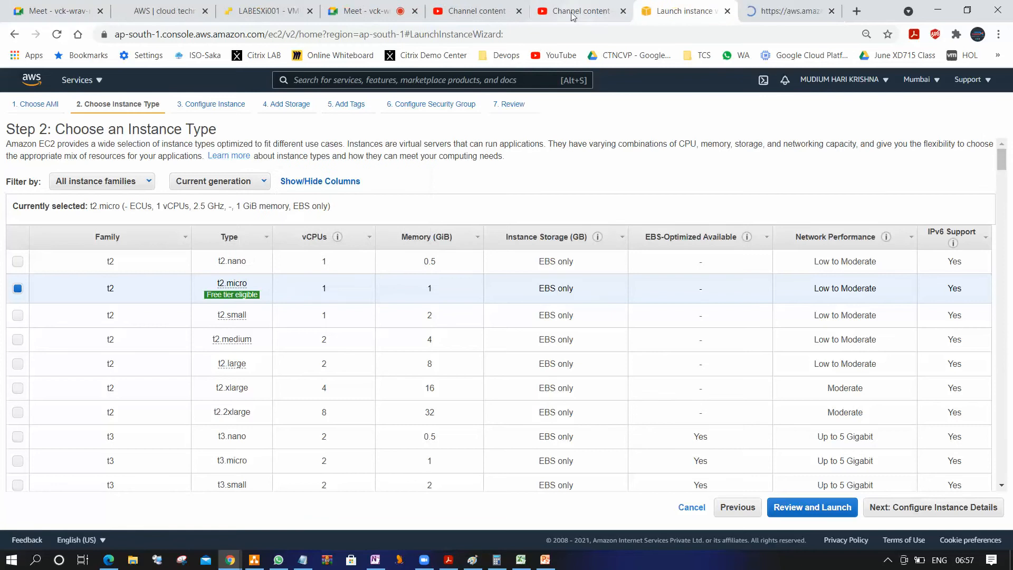
{"action": "left_click", "coordinate": [762, 9]}
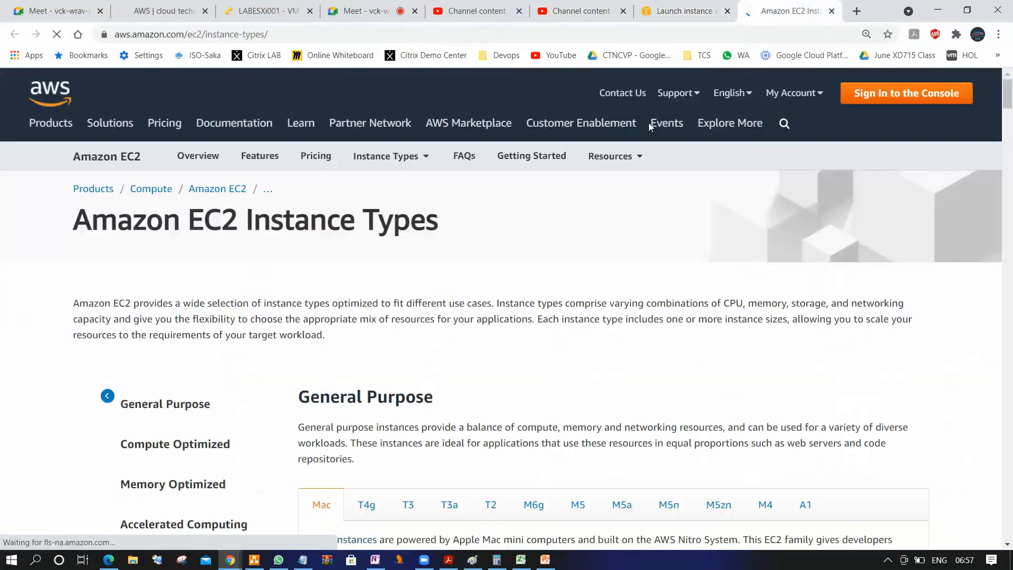
{"action": "scroll", "coordinate": [536, 272], "scroll_direction": "down", "scroll_amount": 3}
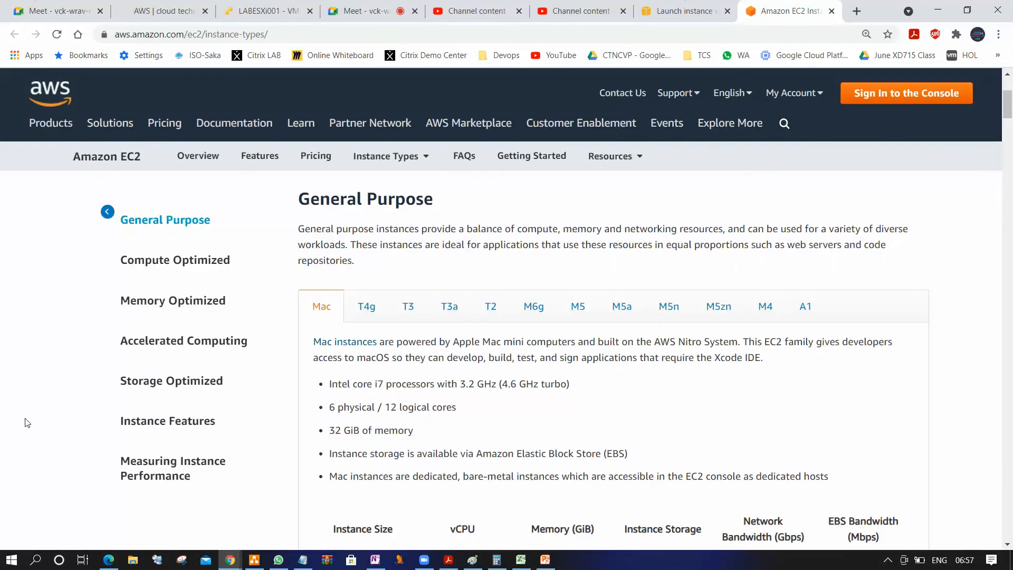
Examine the Compute Optimized, Memory Optimized, Accelerated Computing and Storage Optimized instance families on the EC2 instance types page
{"action": "left_click", "coordinate": [153, 306]}
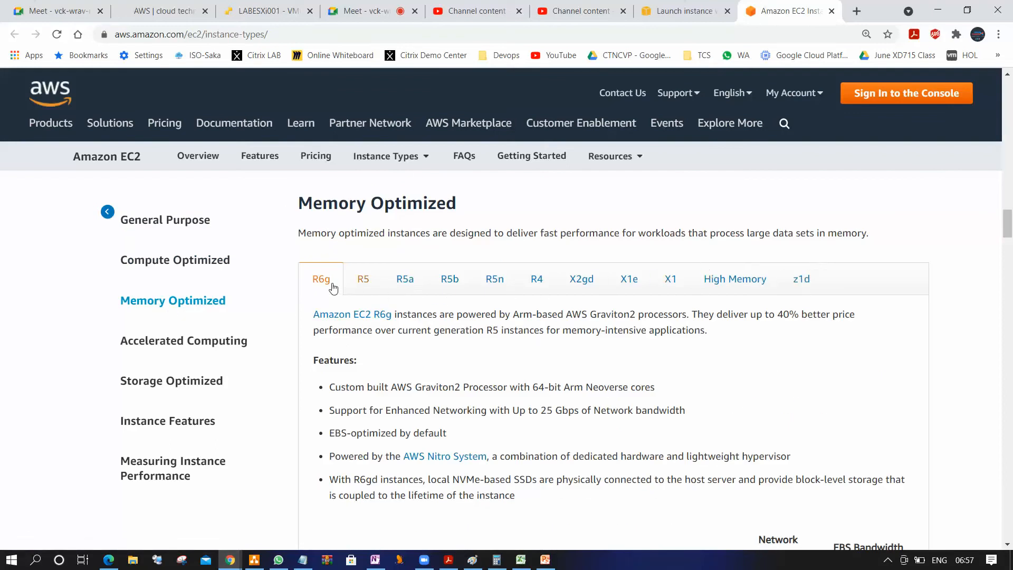
{"action": "left_click", "coordinate": [153, 261]}
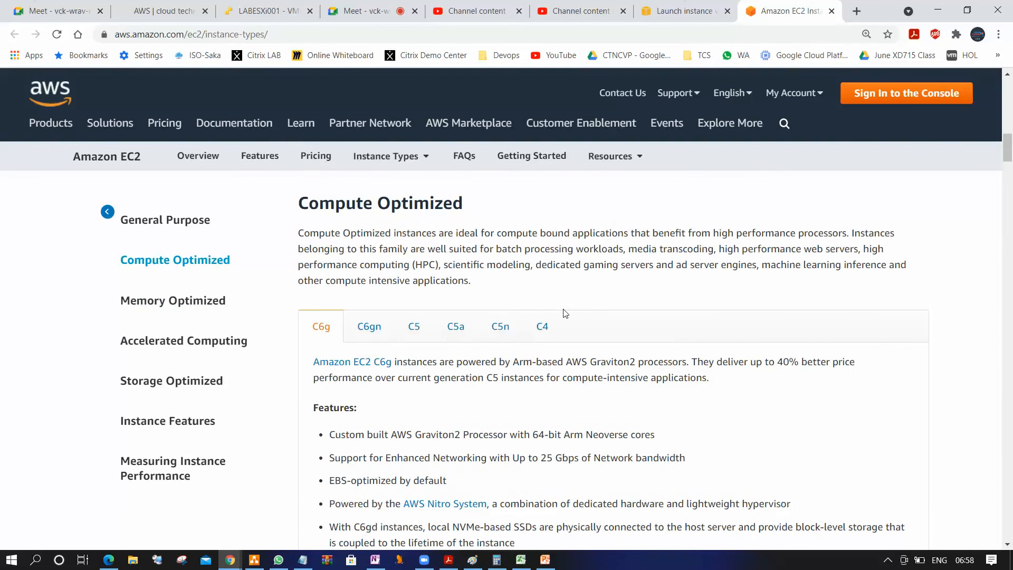
{"action": "left_click", "coordinate": [177, 302]}
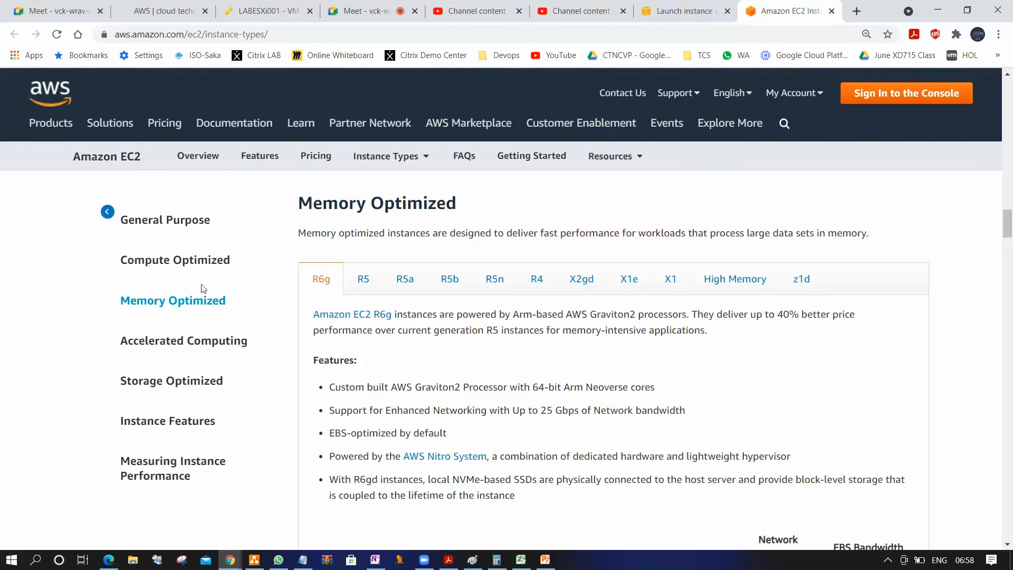
{"action": "left_click", "coordinate": [181, 267]}
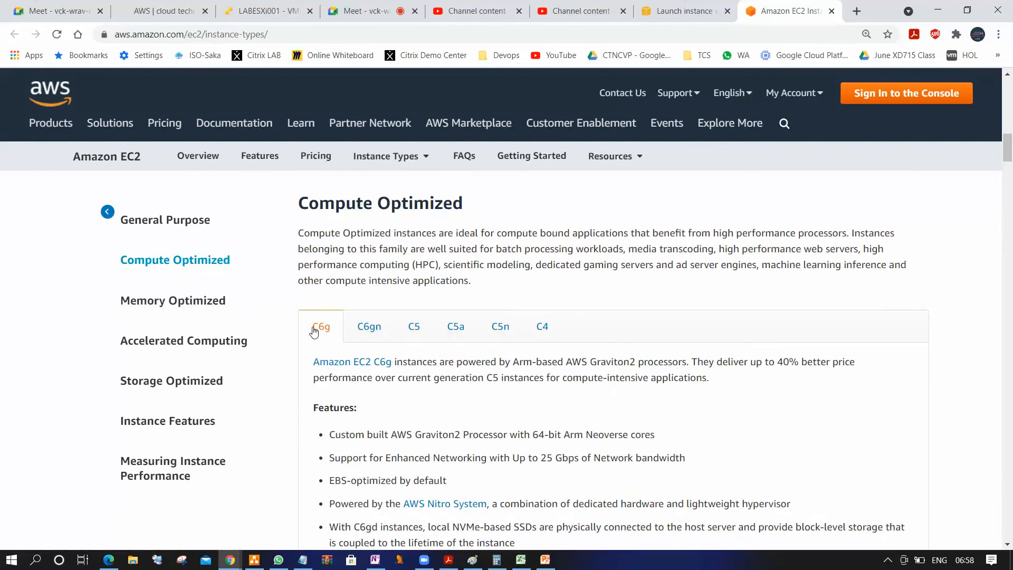
{"action": "scroll", "coordinate": [187, 311], "scroll_direction": "down", "scroll_amount": 7}
{"action": "left_click", "coordinate": [189, 306]}
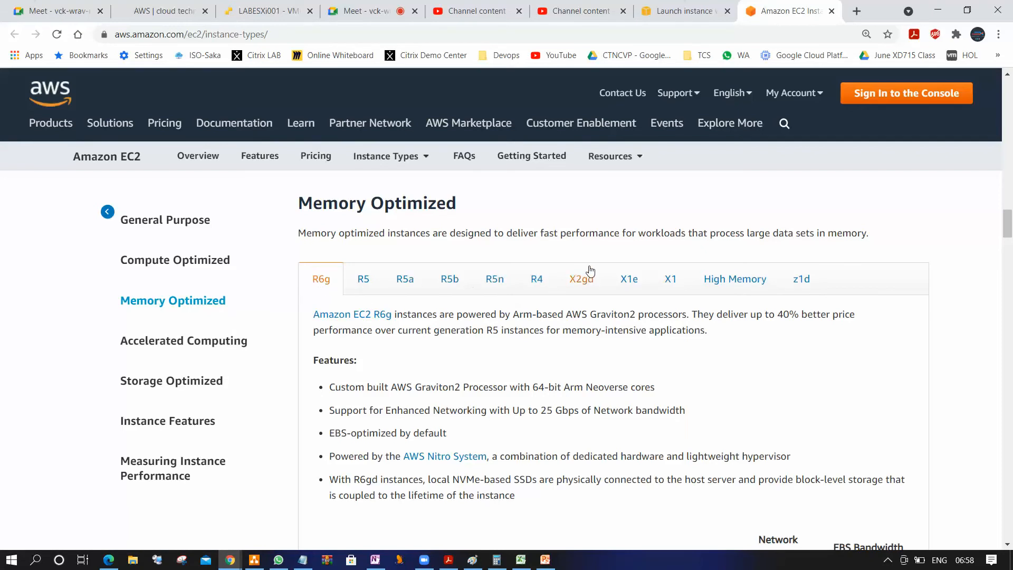
{"action": "left_click", "coordinate": [183, 345]}
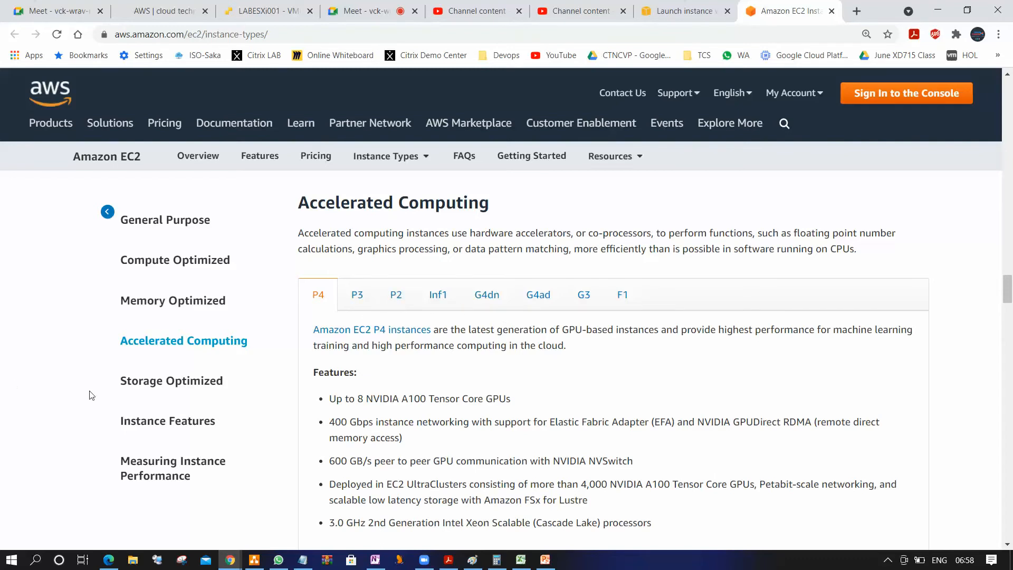
{"action": "left_click", "coordinate": [194, 381]}
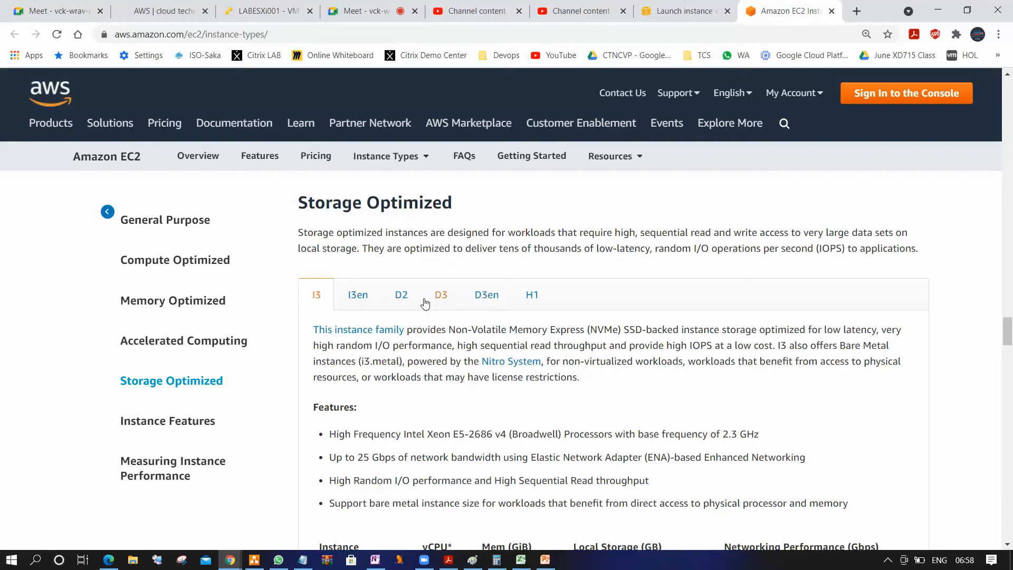
Return to the launch wizard and review the list of instance families available for filtering
{"action": "left_click", "coordinate": [675, 11]}
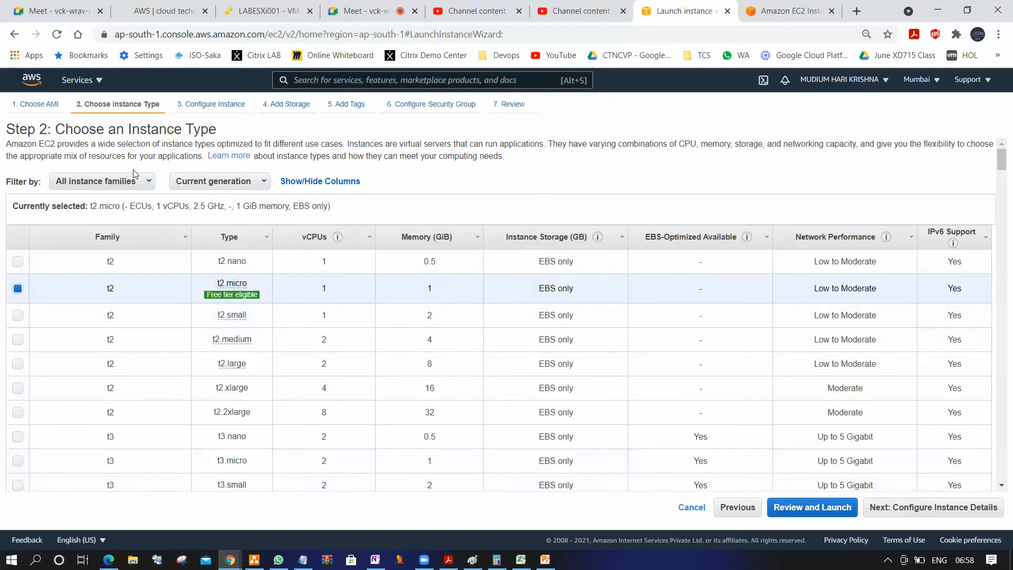
{"action": "left_click", "coordinate": [135, 182]}
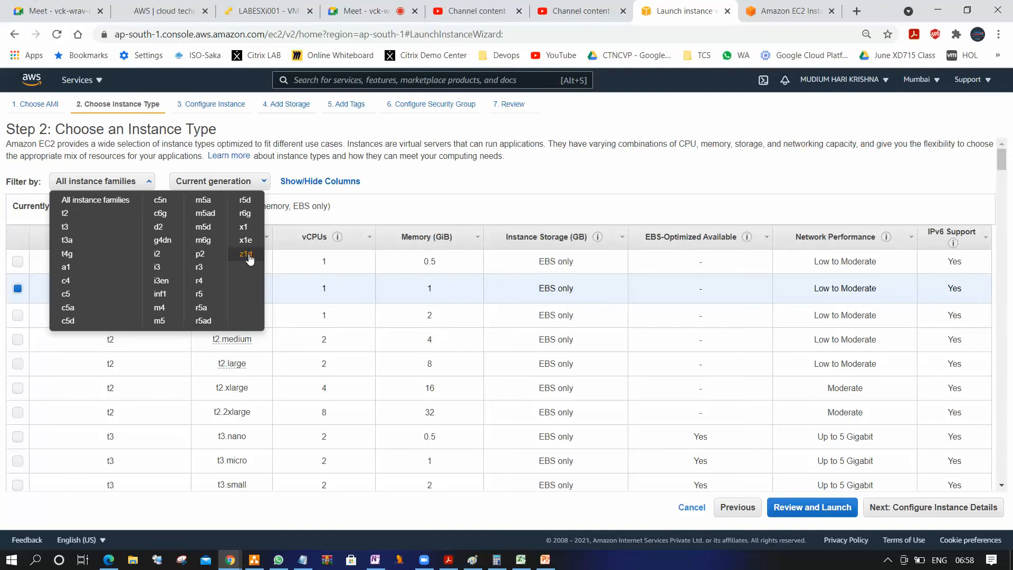
{"action": "left_click", "coordinate": [598, 172]}
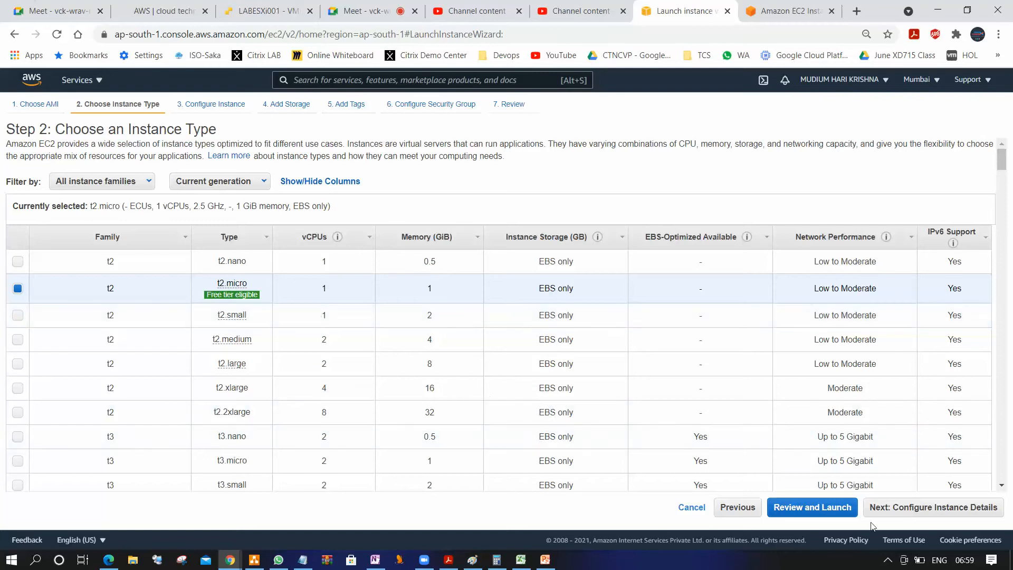
Keep t2.micro as the instance type, proceed to Configure Instance Details and highlight the number of instances
{"action": "left_click", "coordinate": [902, 514]}
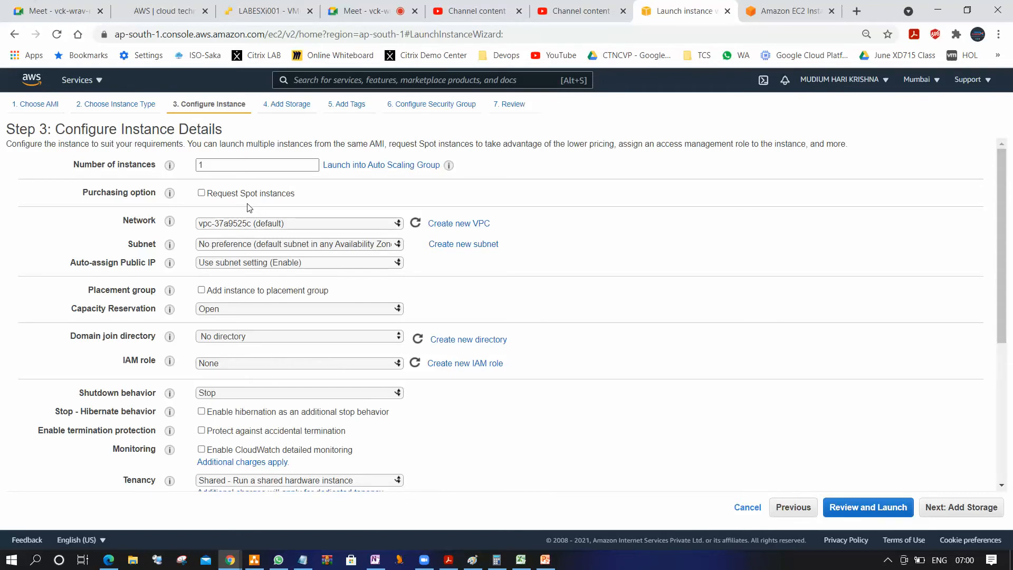
{"action": "left_click", "coordinate": [207, 164]}
{"action": "left_click_drag", "start_coordinate": [217, 163], "coordinate": [156, 178]}
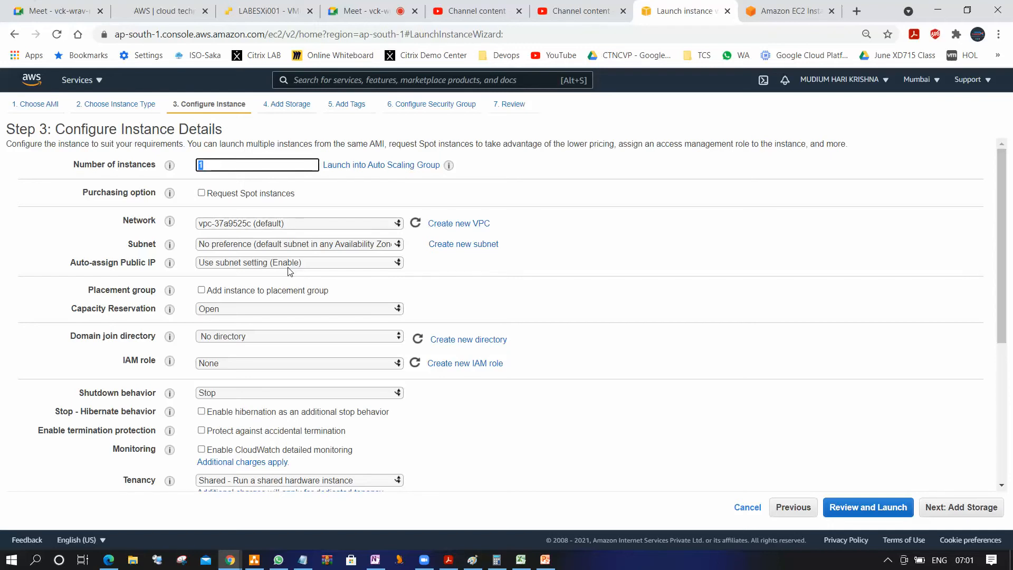
Switch to the Cloud Technet AWS course page and highlight the "Virtual Private Cloud (VPC)" topic heading
{"action": "left_click", "coordinate": [160, 15]}
{"action": "scroll", "coordinate": [429, 380], "scroll_direction": "down", "scroll_amount": 1}
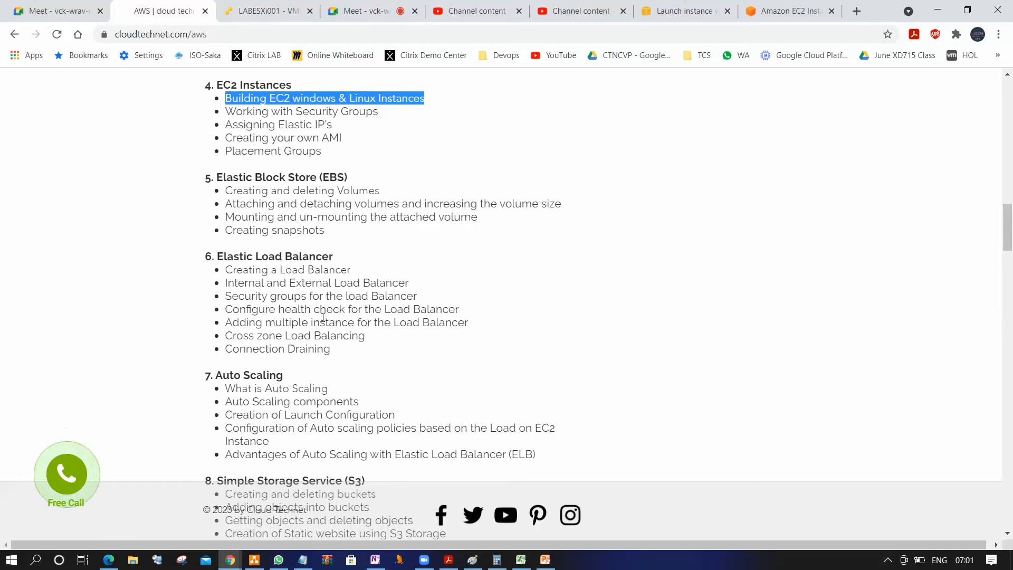
{"action": "scroll", "coordinate": [323, 318], "scroll_direction": "down", "scroll_amount": 5}
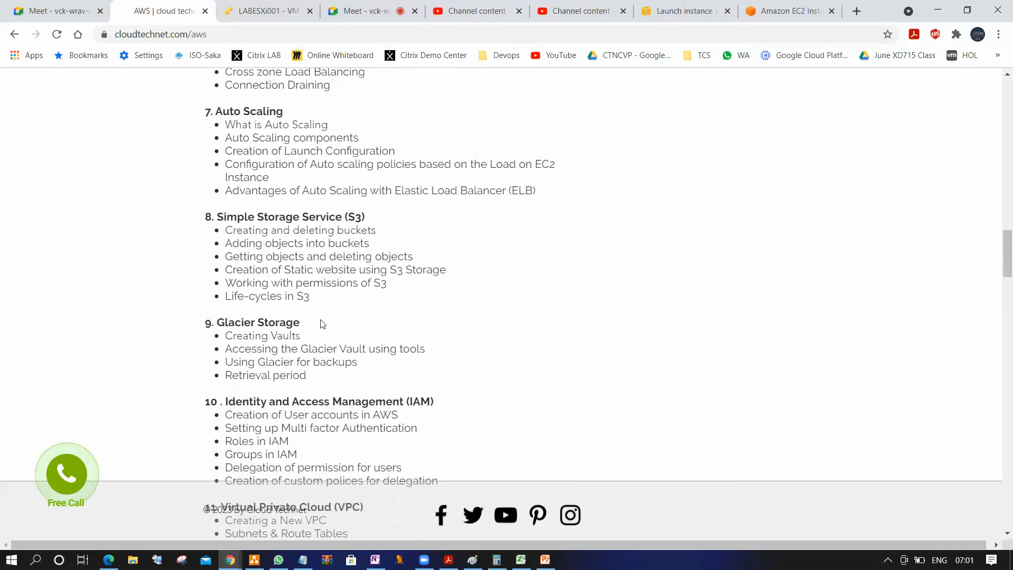
{"action": "scroll", "coordinate": [322, 323], "scroll_direction": "down", "scroll_amount": 2}
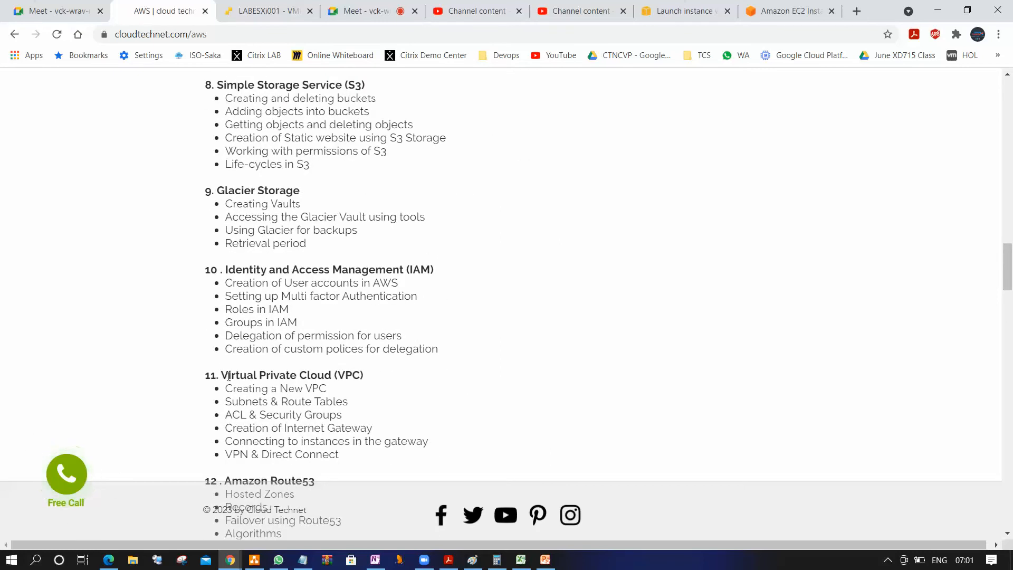
{"action": "left_click_drag", "start_coordinate": [229, 376], "coordinate": [373, 380]}
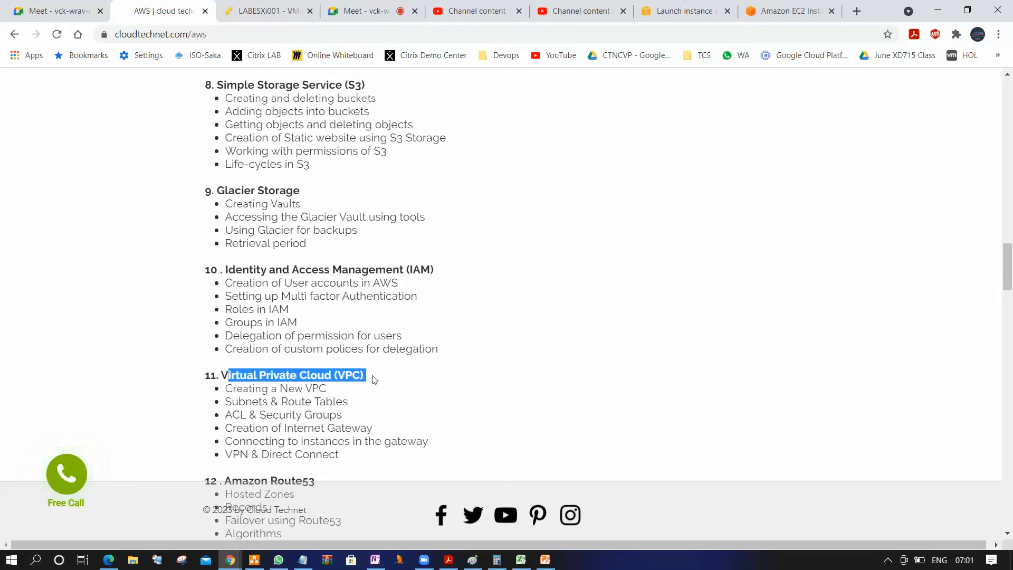
Return to the launch wizard's instance details and check the available networks, leaving the default VPC selected
{"action": "left_click", "coordinate": [781, 9]}
{"action": "left_click", "coordinate": [705, 11]}
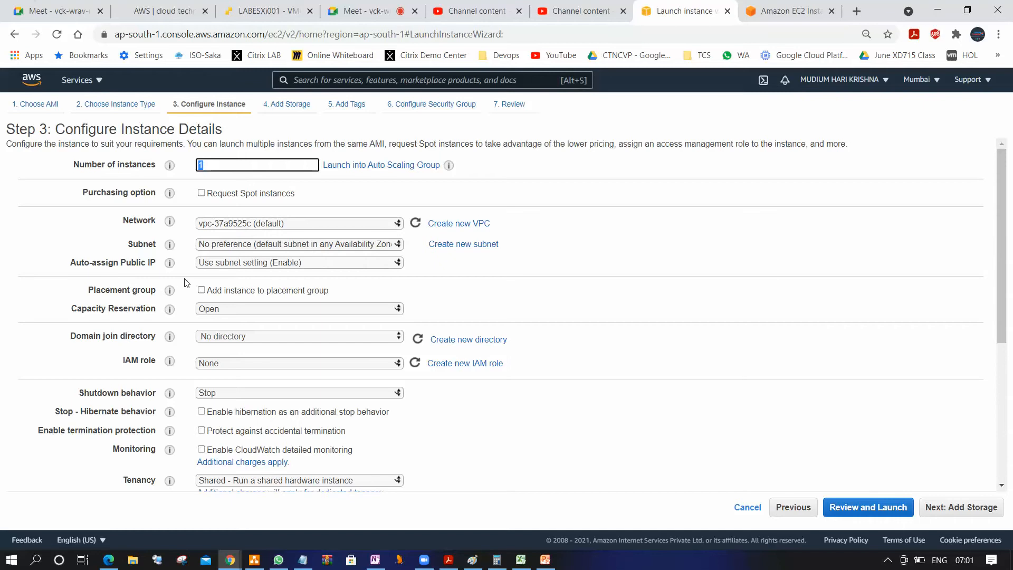
{"action": "mouse_move", "coordinate": [169, 243]}
{"action": "left_click", "coordinate": [385, 224]}
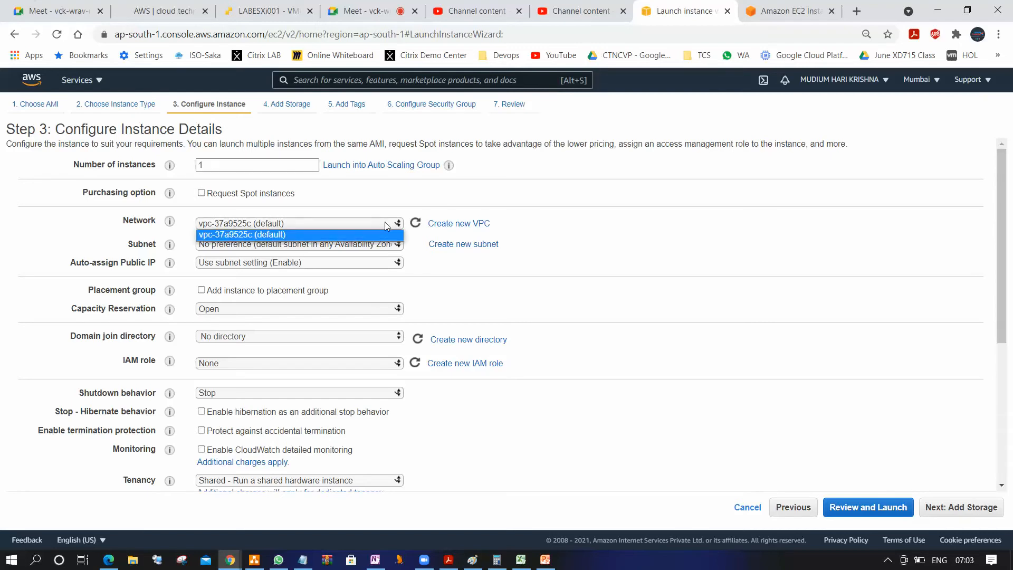
{"action": "left_click", "coordinate": [385, 222]}
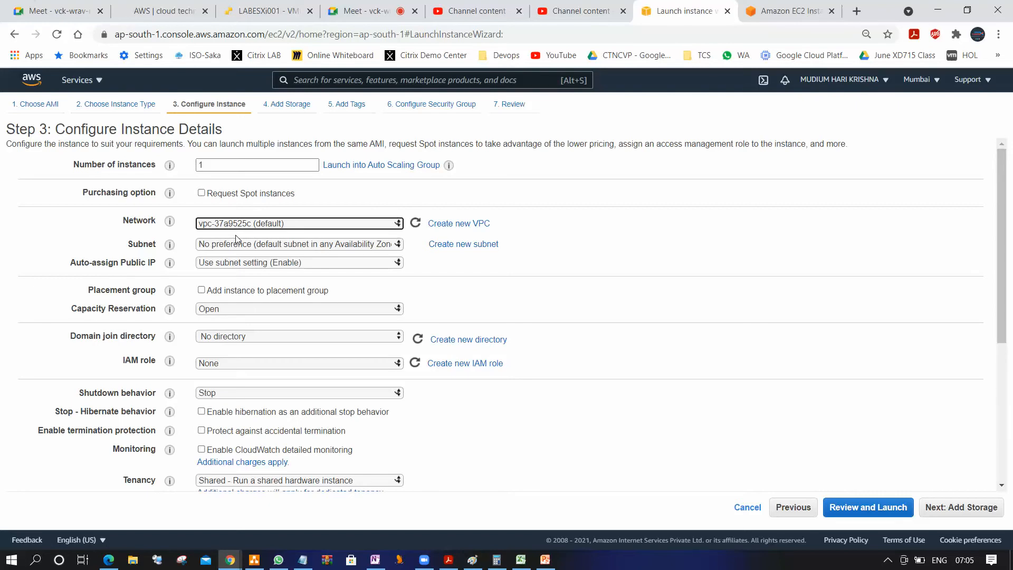
Review the subnet choices, trying the defaults in ap-south-1b, ap-south-1c and ap-south-1a, and set the subnet back to No preference
{"action": "left_click", "coordinate": [368, 245]}
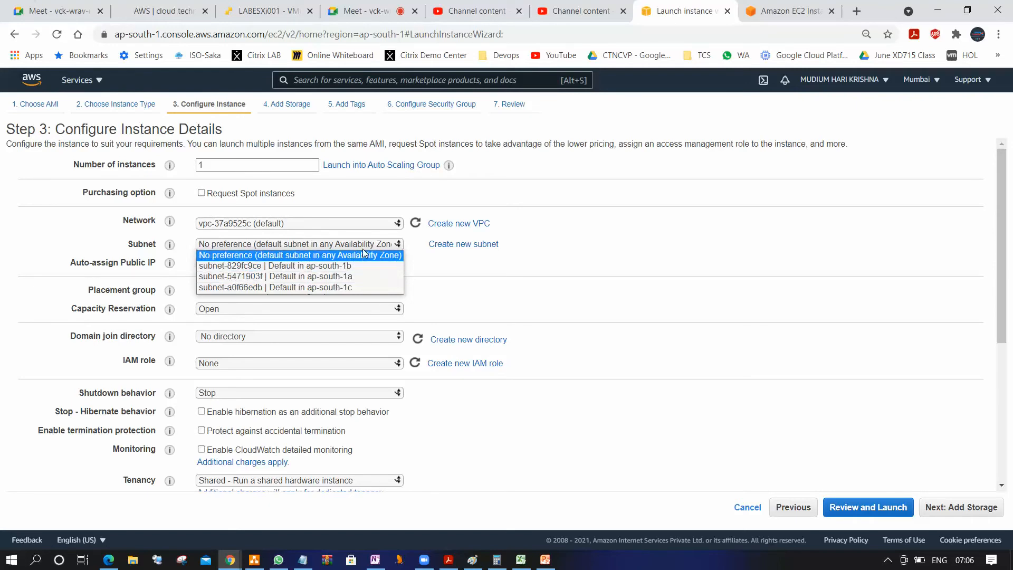
{"action": "left_click", "coordinate": [240, 256]}
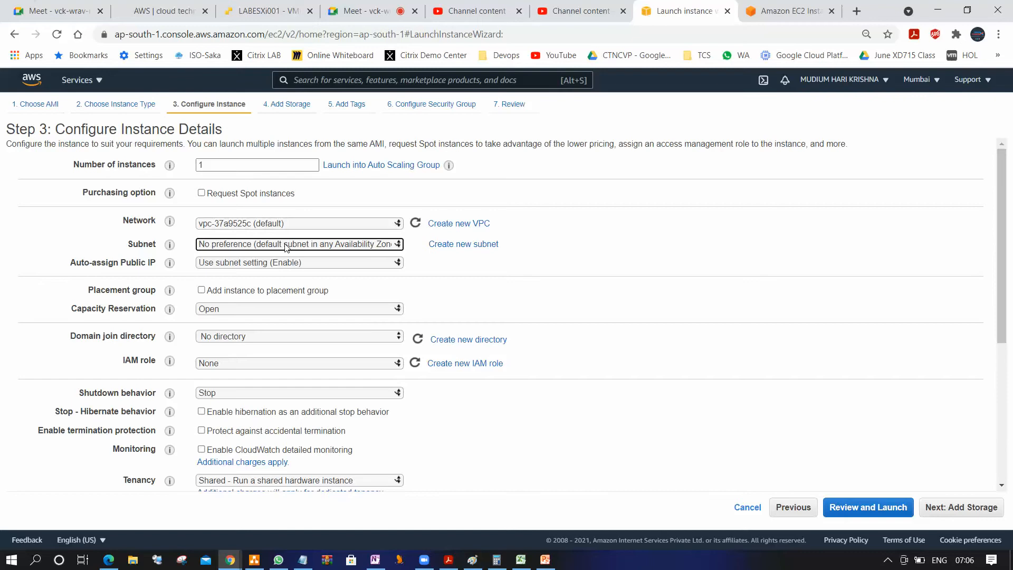
{"action": "left_click", "coordinate": [312, 246]}
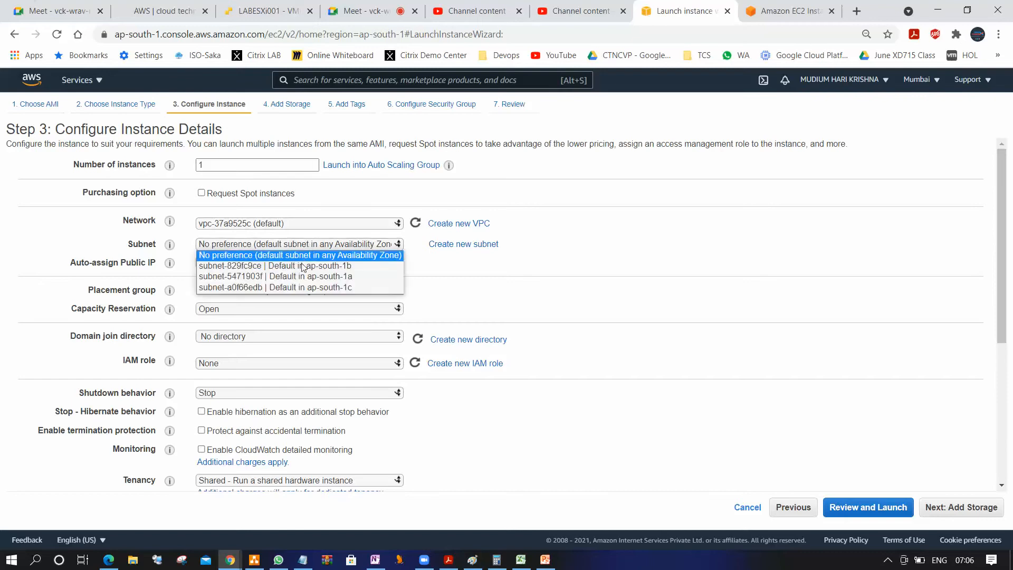
{"action": "left_click", "coordinate": [303, 267]}
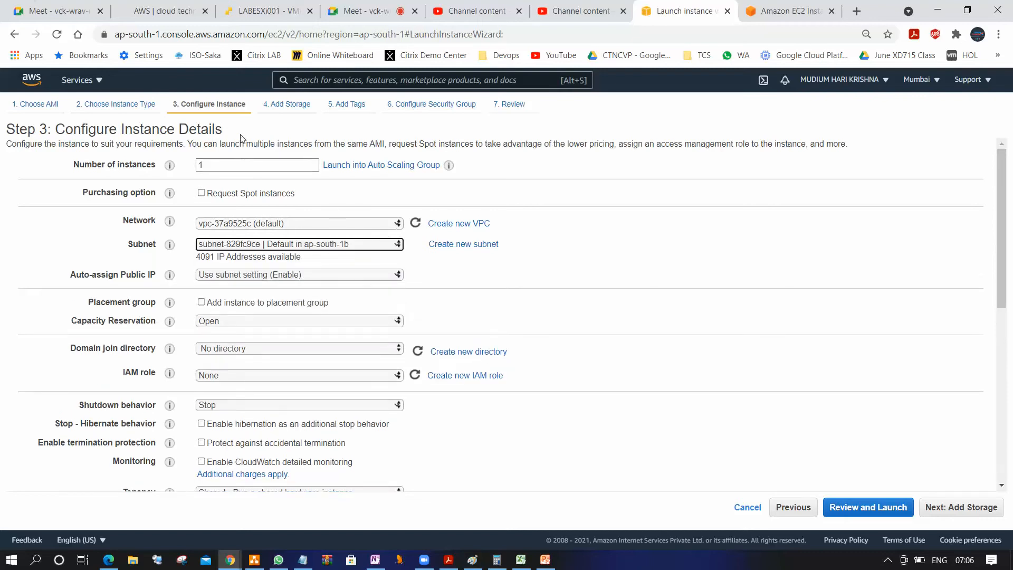
{"action": "left_click", "coordinate": [343, 246]}
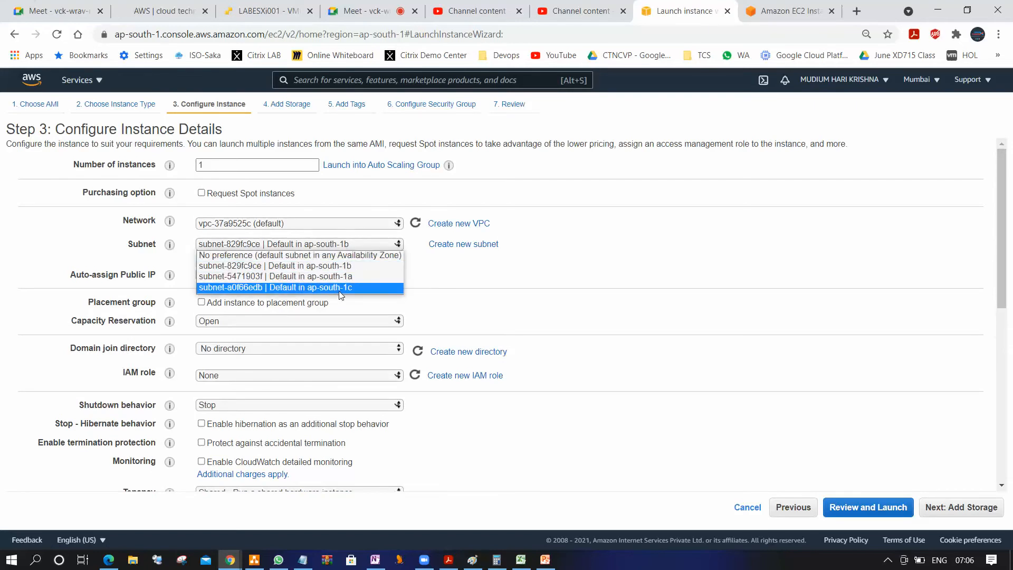
{"action": "left_click", "coordinate": [340, 289]}
{"action": "left_click", "coordinate": [384, 243]}
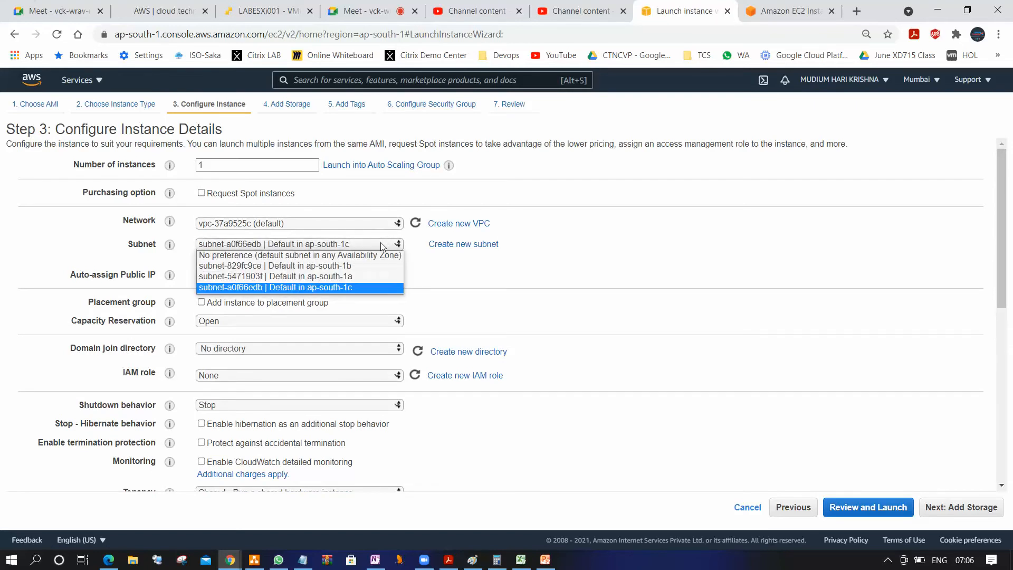
{"action": "left_click", "coordinate": [358, 276]}
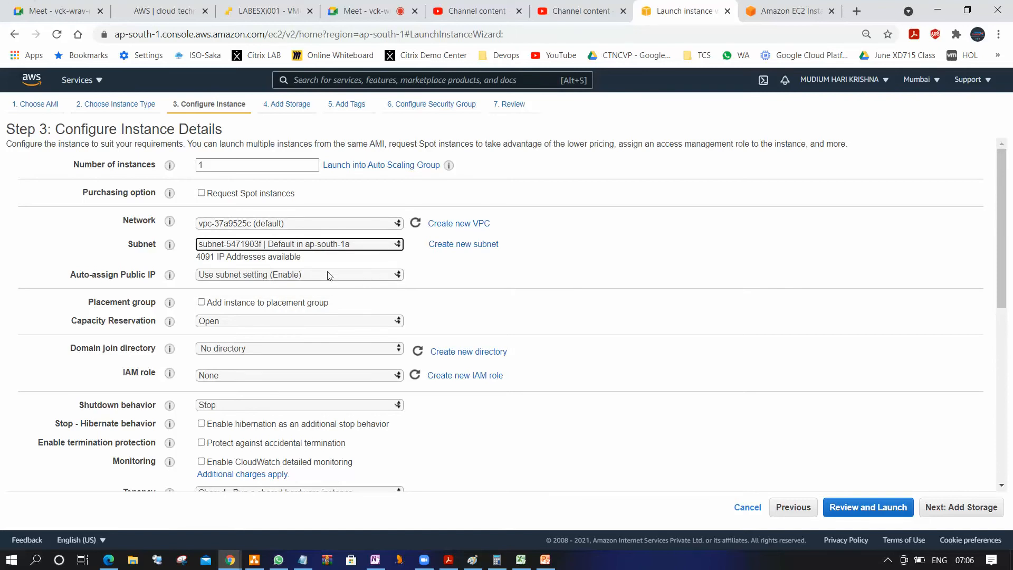
{"action": "left_click", "coordinate": [344, 245]}
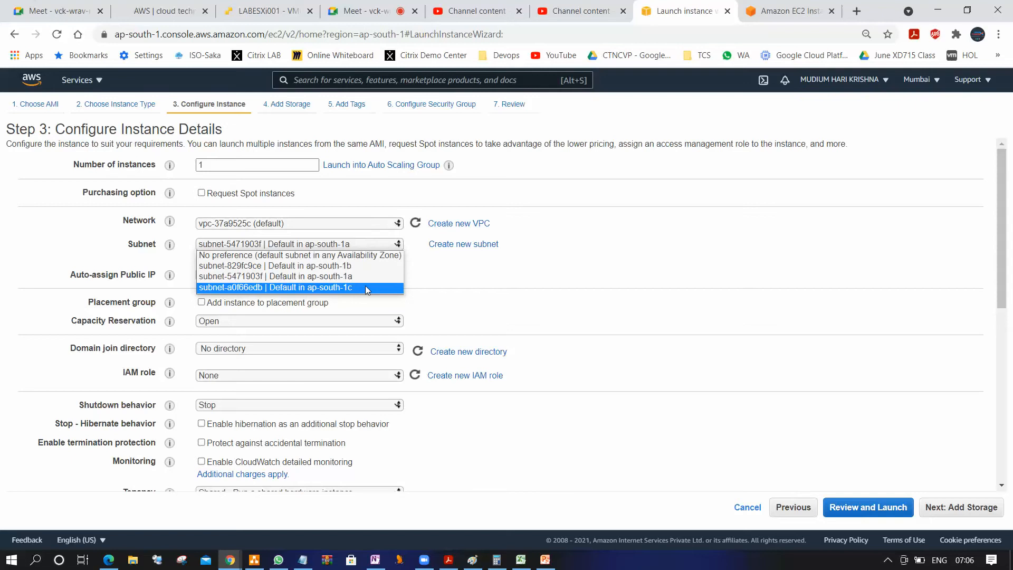
{"action": "left_click", "coordinate": [347, 255]}
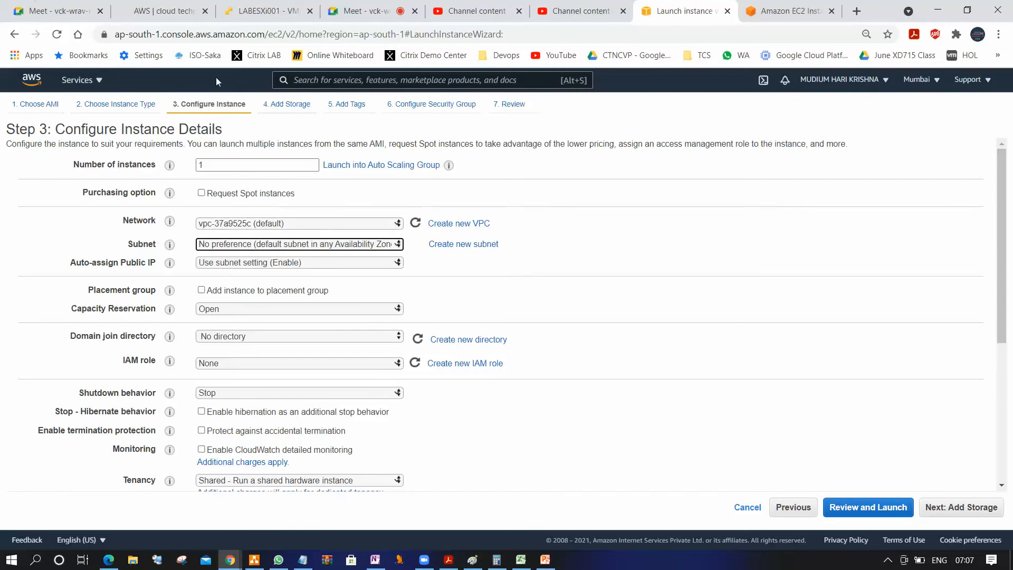
Keep one instance, proceed to Add Storage, and highlight the root volume's size and the term "EBS" in the step's description
{"action": "double_click", "coordinate": [210, 166]}
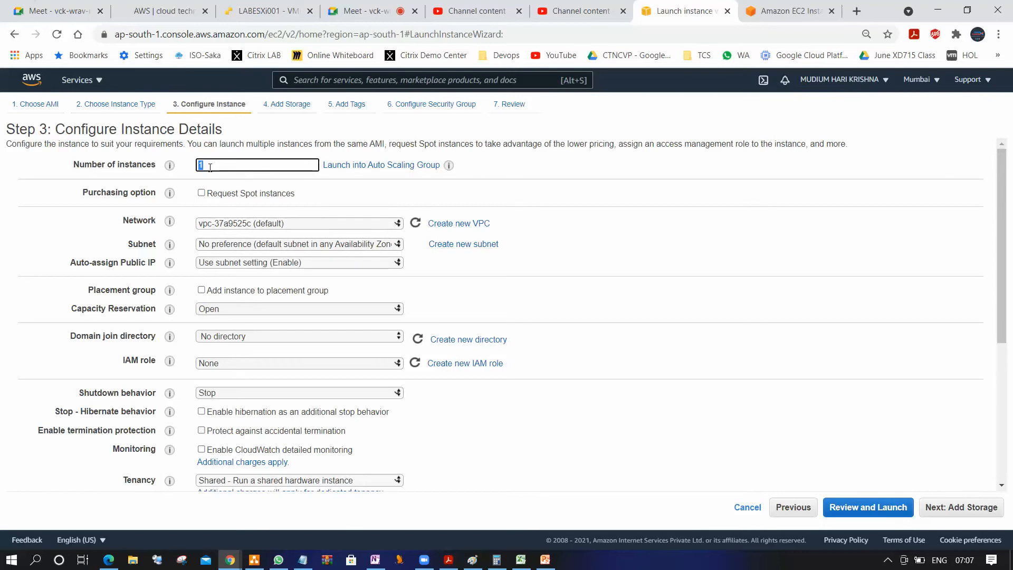
{"action": "left_click", "coordinate": [966, 507]}
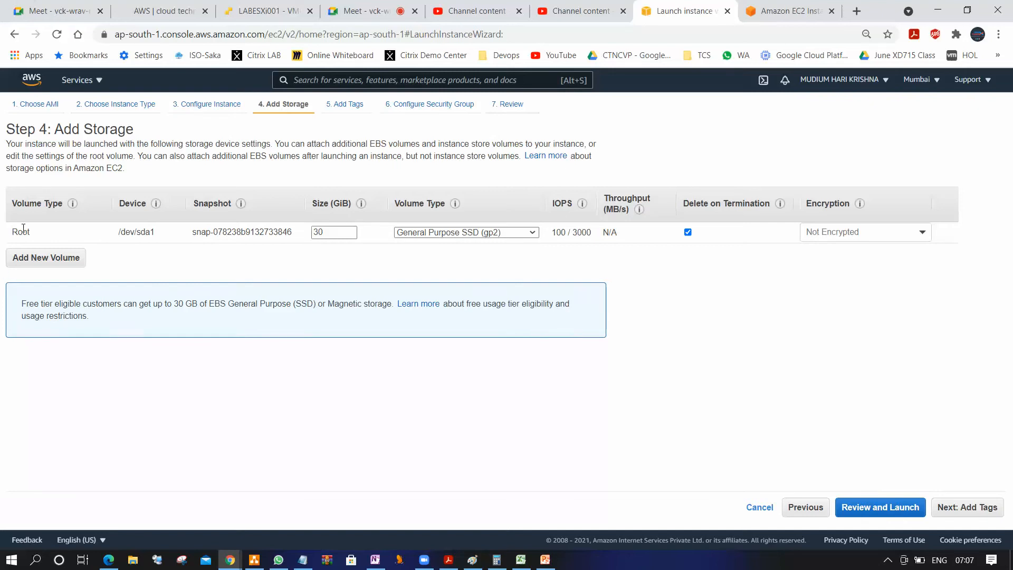
{"action": "left_click_drag", "start_coordinate": [330, 232], "coordinate": [292, 233]}
{"action": "left_click", "coordinate": [331, 233]}
{"action": "double_click", "coordinate": [389, 144]}
Switch to the Cloud Technet AWS course page and highlight the "EC2 Instances" and "Elastic Block Store (EBS)" topic headings
{"action": "left_click", "coordinate": [786, 11]}
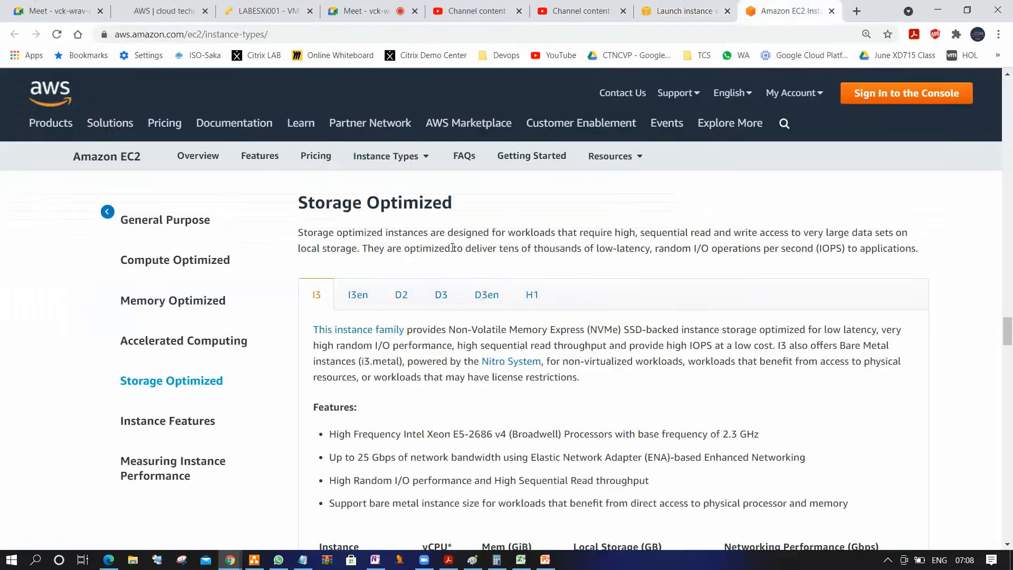
{"action": "left_click", "coordinate": [211, 11]}
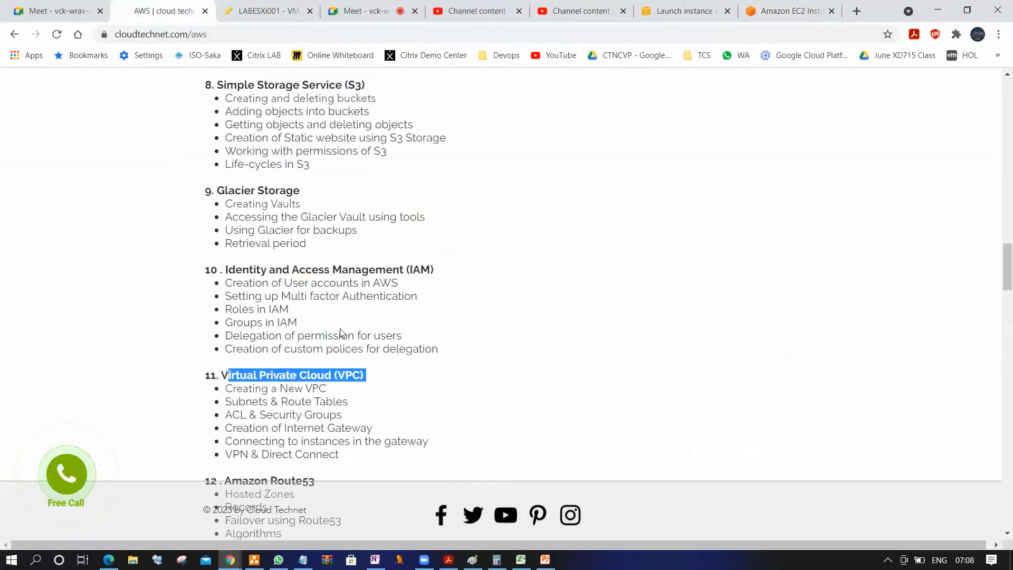
{"action": "scroll", "coordinate": [341, 337], "scroll_direction": "down", "scroll_amount": 3}
{"action": "scroll", "coordinate": [347, 353], "scroll_direction": "up", "scroll_amount": 18}
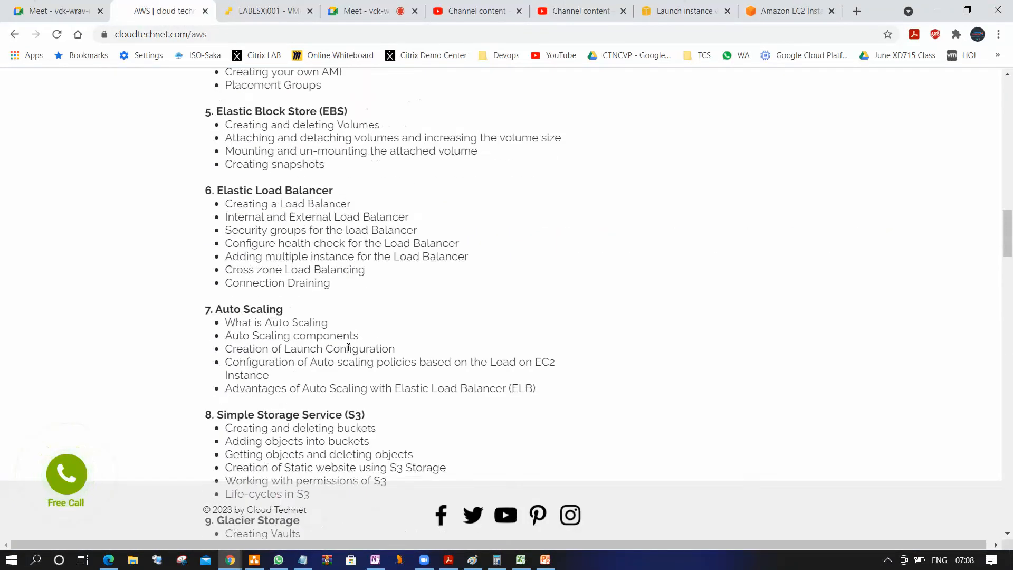
{"action": "scroll", "coordinate": [328, 320], "scroll_direction": "down", "scroll_amount": 2}
{"action": "scroll", "coordinate": [327, 320], "scroll_direction": "down", "scroll_amount": 3}
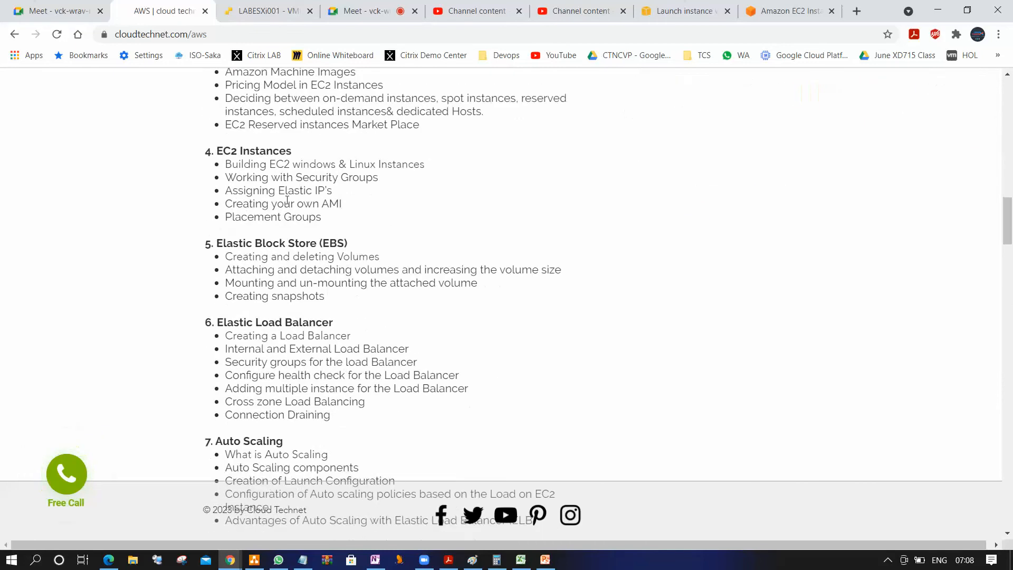
{"action": "left_click_drag", "start_coordinate": [215, 149], "coordinate": [292, 152]}
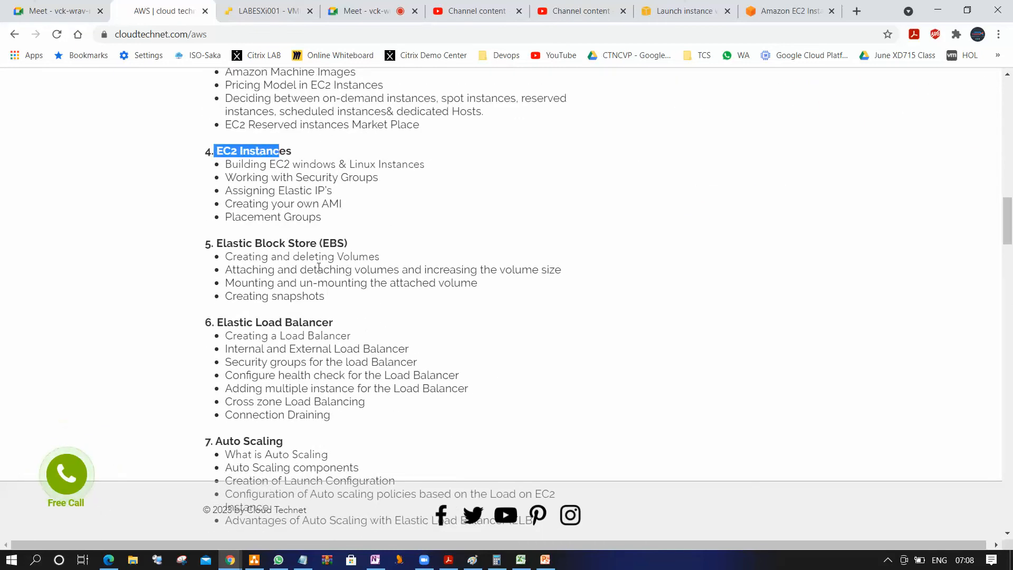
{"action": "left_click_drag", "start_coordinate": [225, 257], "coordinate": [214, 239]}
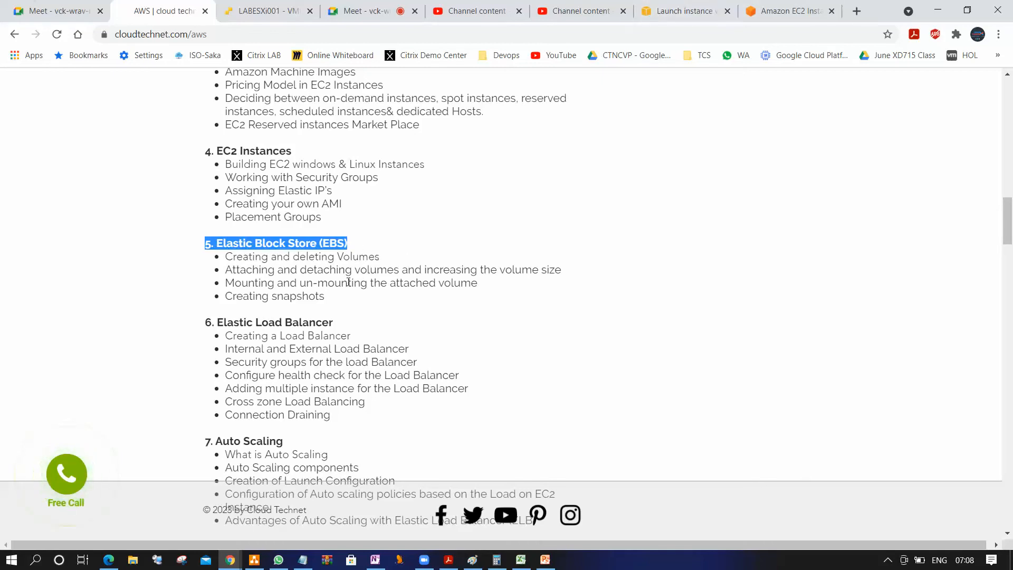
Return to the launch wizard, proceed to Add Tags and add a tag with the key Name
{"action": "left_click", "coordinate": [684, 11]}
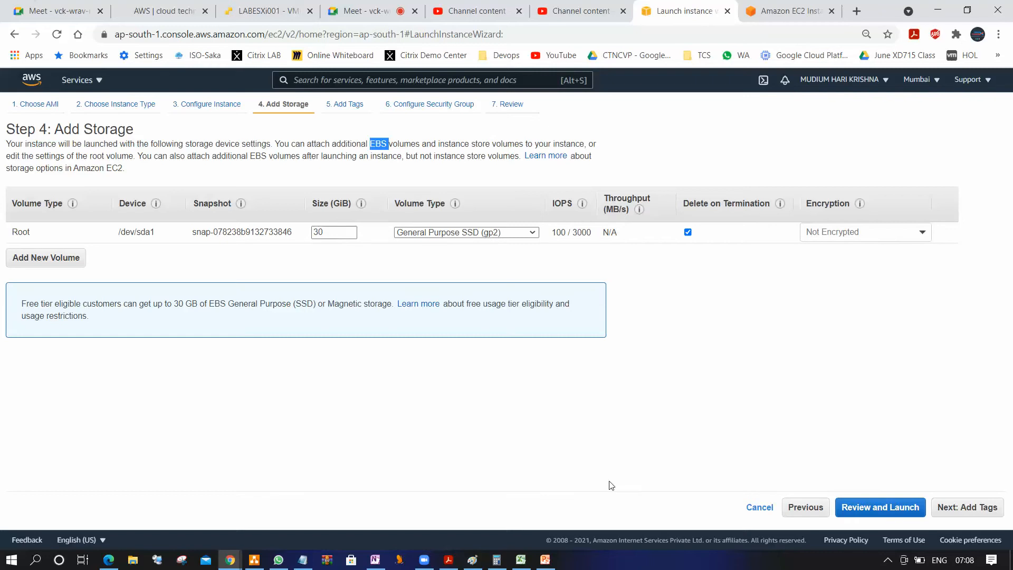
{"action": "left_click", "coordinate": [963, 509]}
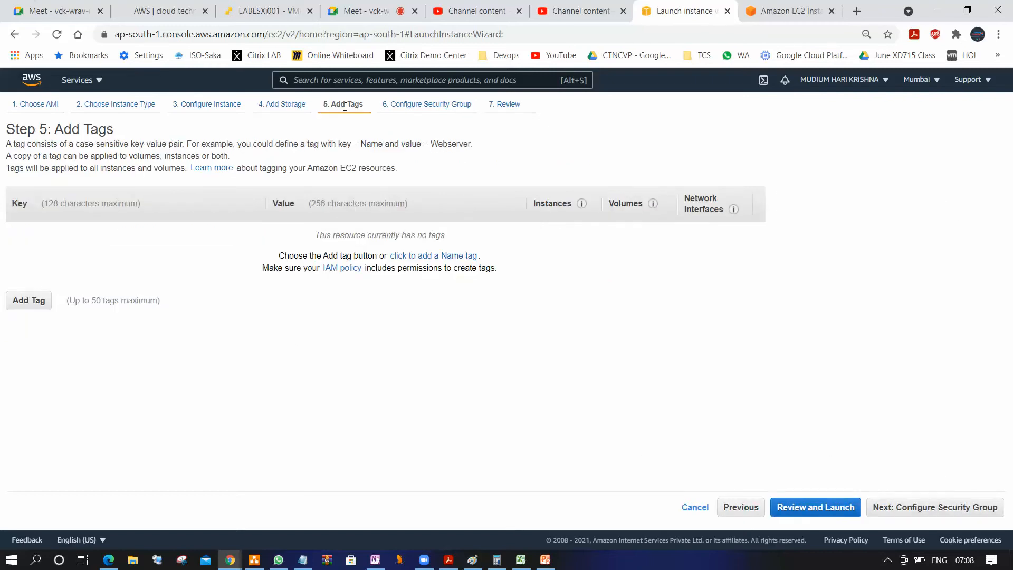
{"action": "left_click", "coordinate": [40, 300]}
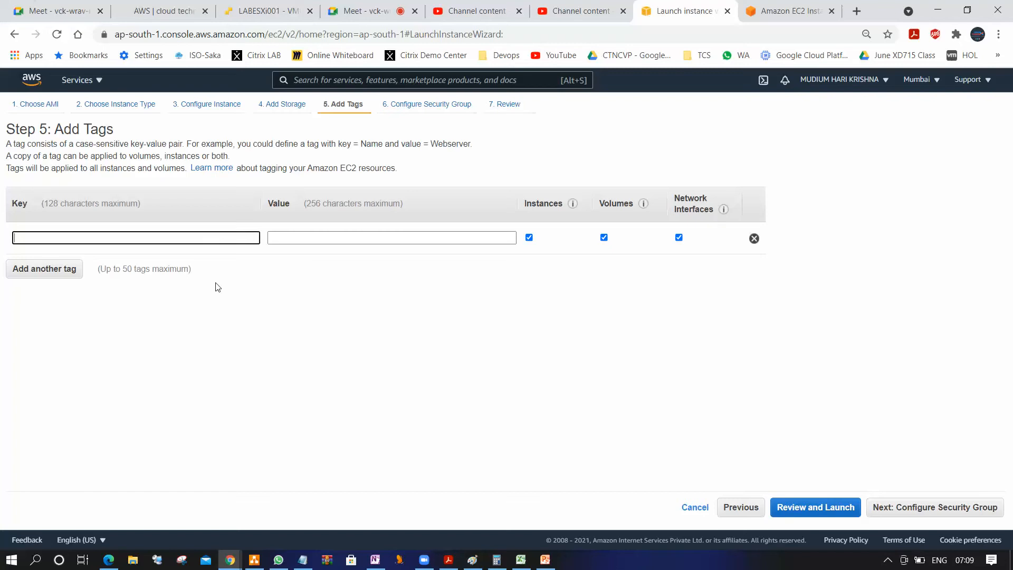
{"action": "left_click", "coordinate": [132, 234]}
{"action": "type", "text": "Name"}
{"action": "key", "text": "Tab"}
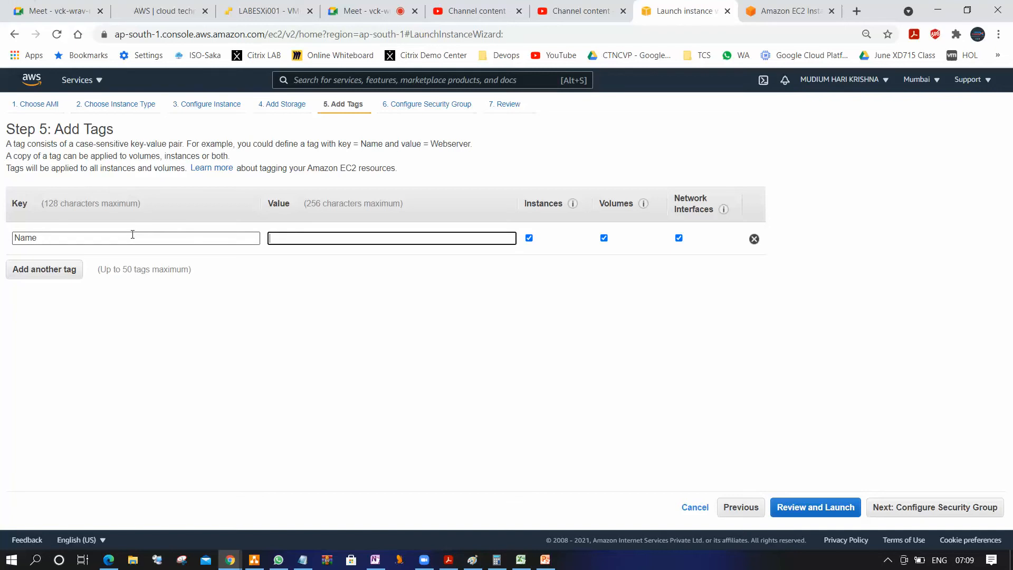
Set the Name tag's value to Windows2012R2 and proceed to Configure Security Group
{"action": "left_click", "coordinate": [348, 238]}
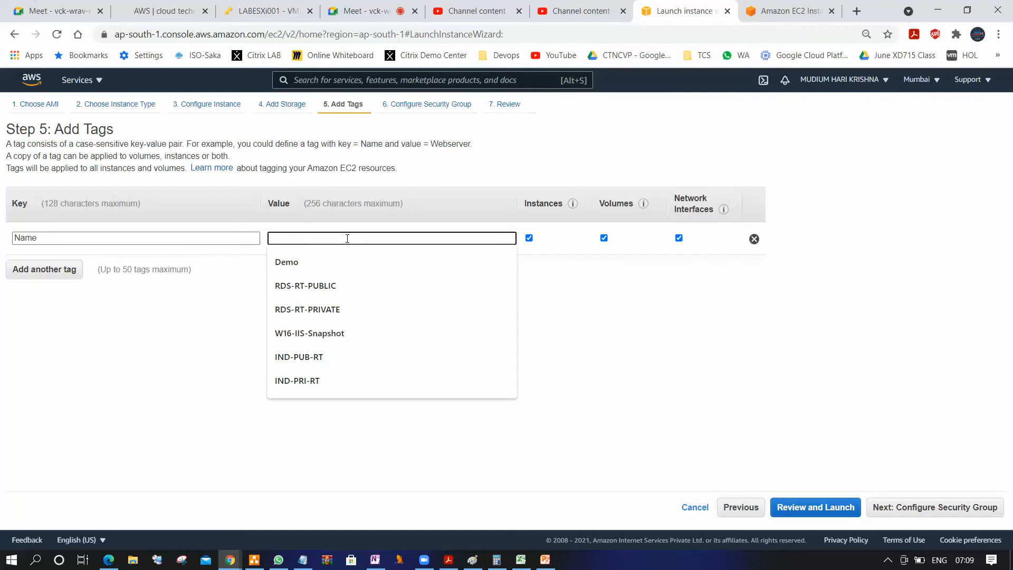
{"action": "type", "text": "Webser"}
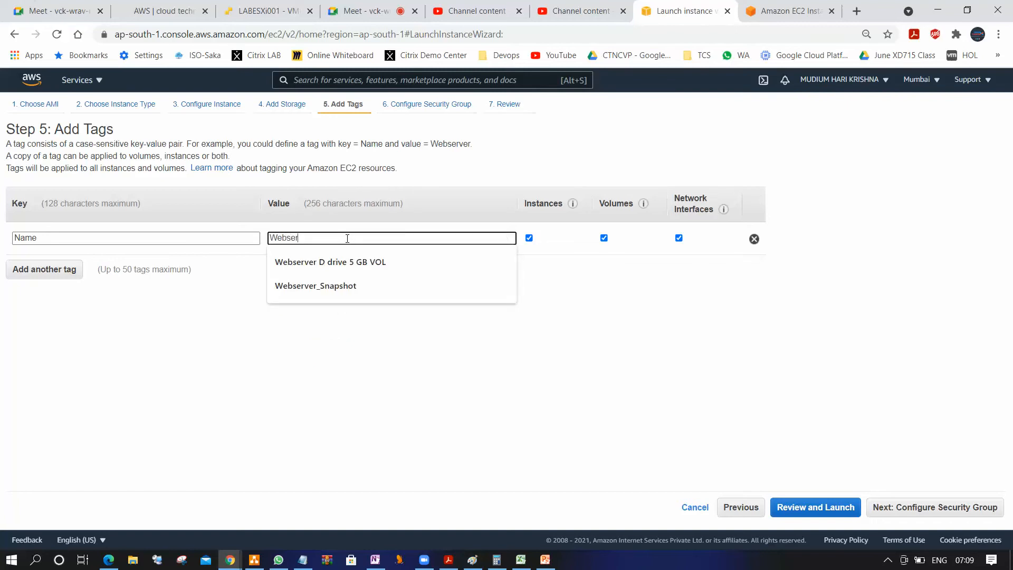
{"action": "key", "text": "BackSpace"}
{"action": "key", "text": "BackSpace"}
{"action": "key", "text": "BackSpace"}
{"action": "key", "text": "BackSpace"}
{"action": "key", "text": "BackSpace"}
{"action": "type", "text": "ind"}
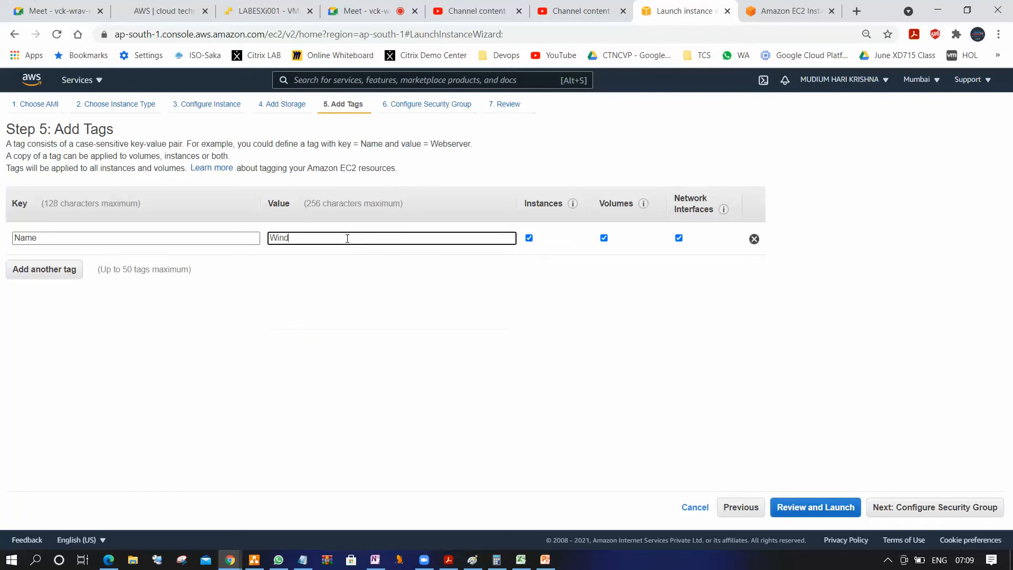
{"action": "type", "text": "ows2012R2"}
{"action": "left_click", "coordinate": [919, 512]}
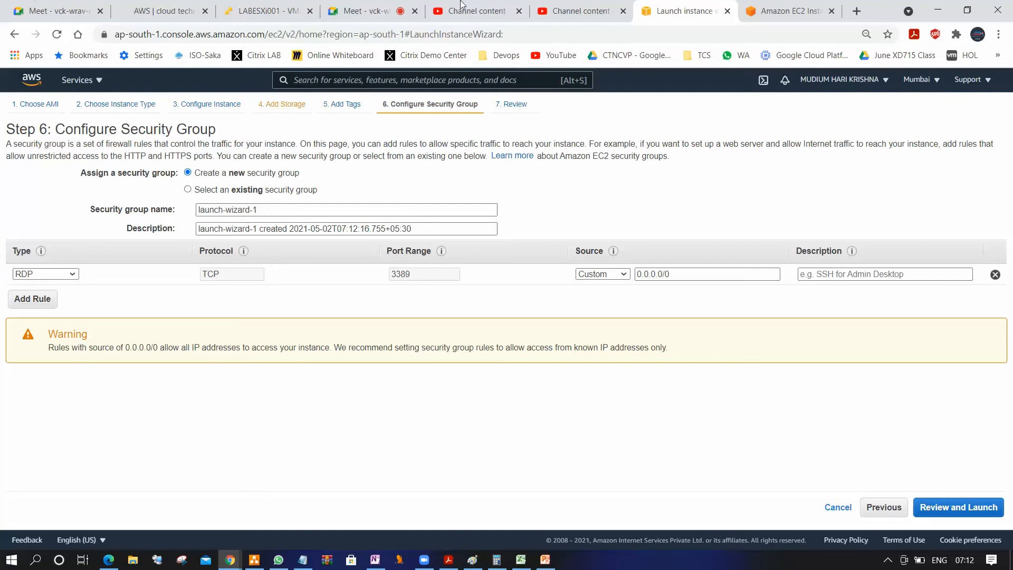
Highlight the "Working with Security Groups" topic on the Cloud Technet course page and return to the launch wizard
{"action": "left_click", "coordinate": [177, 15]}
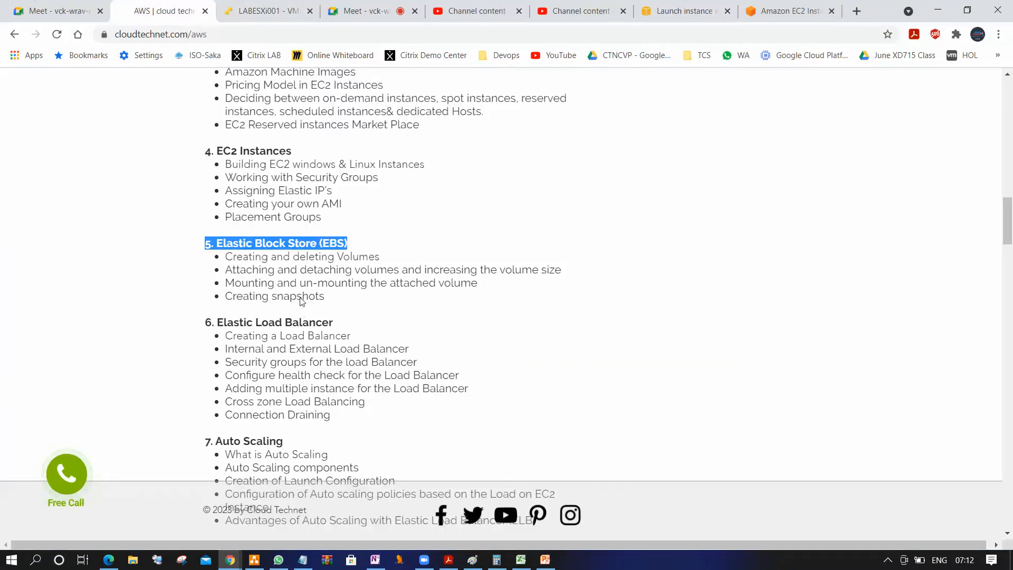
{"action": "left_click", "coordinate": [244, 151]}
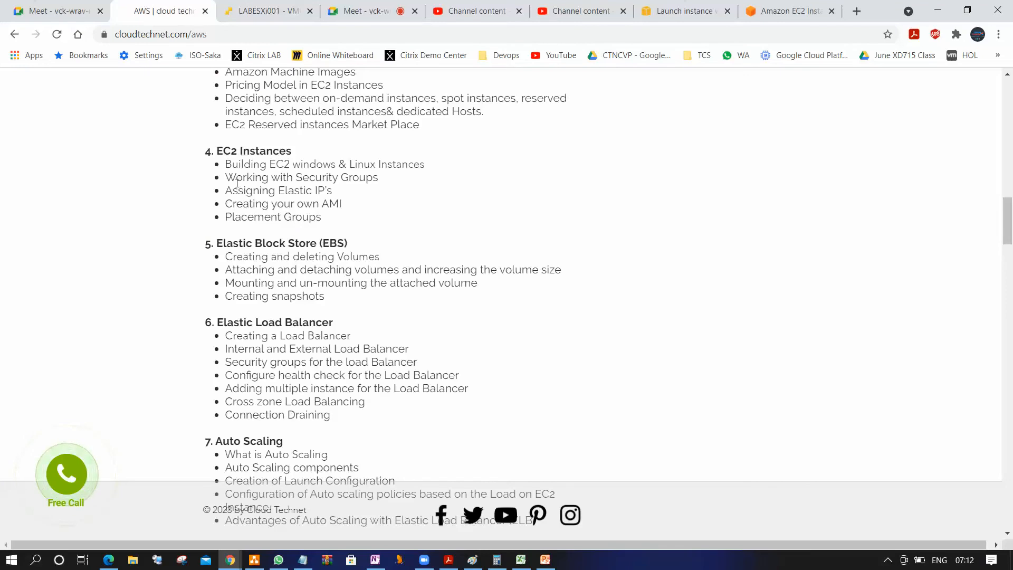
{"action": "left_click_drag", "start_coordinate": [226, 178], "coordinate": [390, 182]}
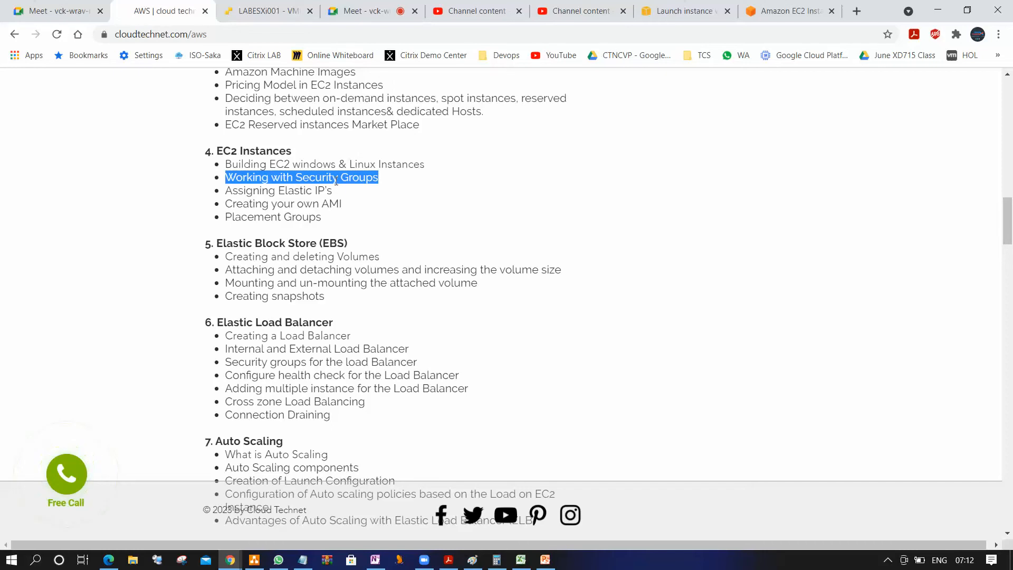
{"action": "left_click", "coordinate": [666, 8]}
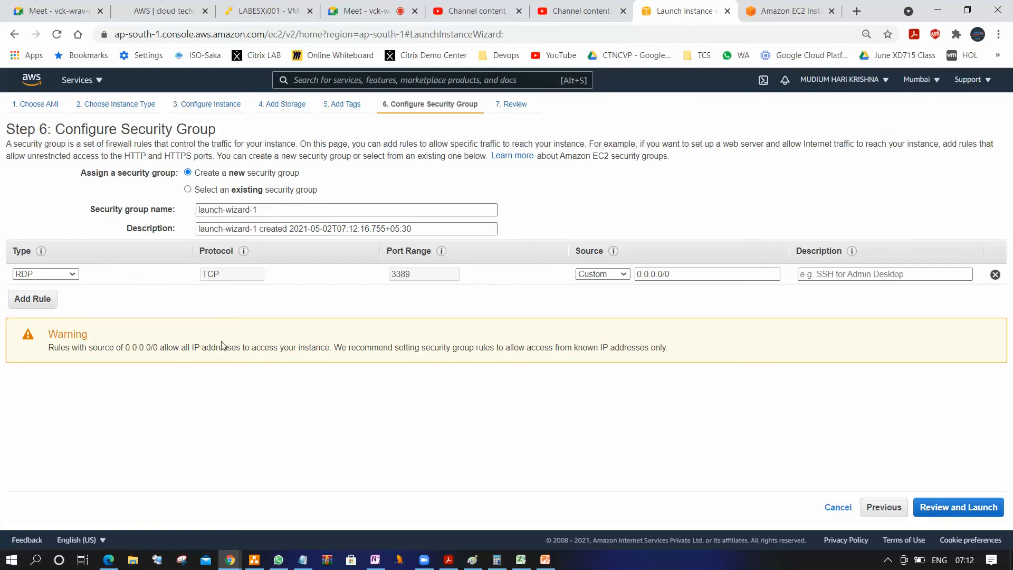
Switch to the Hypervisor models diagram in draw.io
{"action": "left_click", "coordinate": [254, 559]}
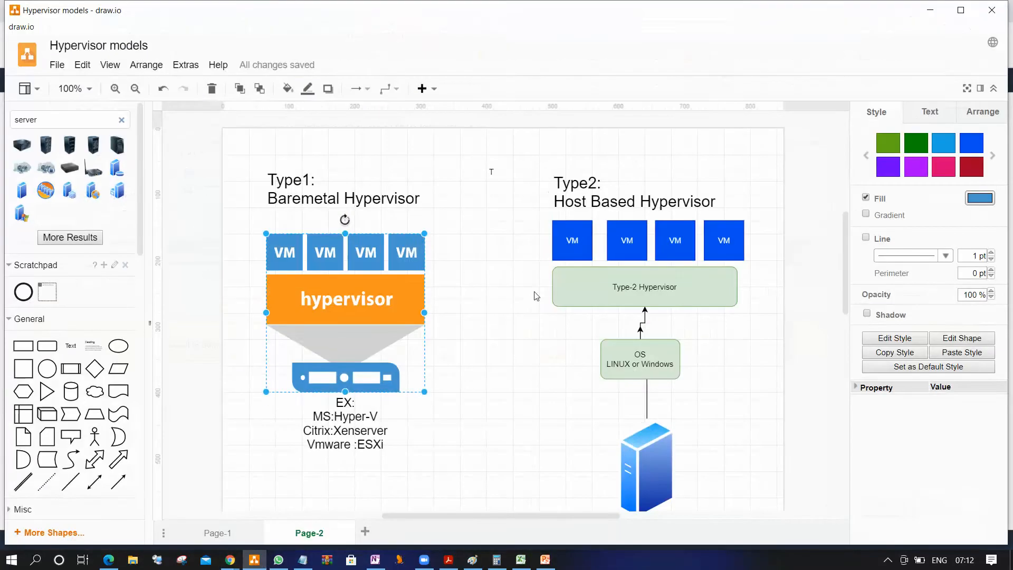
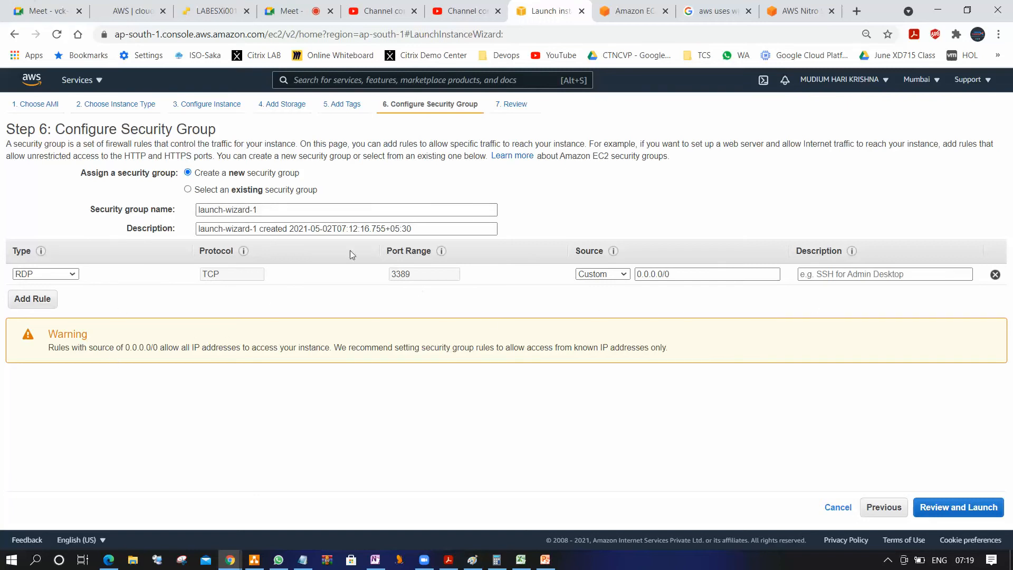
Assign the existing default VPC security group to the instance and view its inbound rules
{"action": "left_click", "coordinate": [254, 189]}
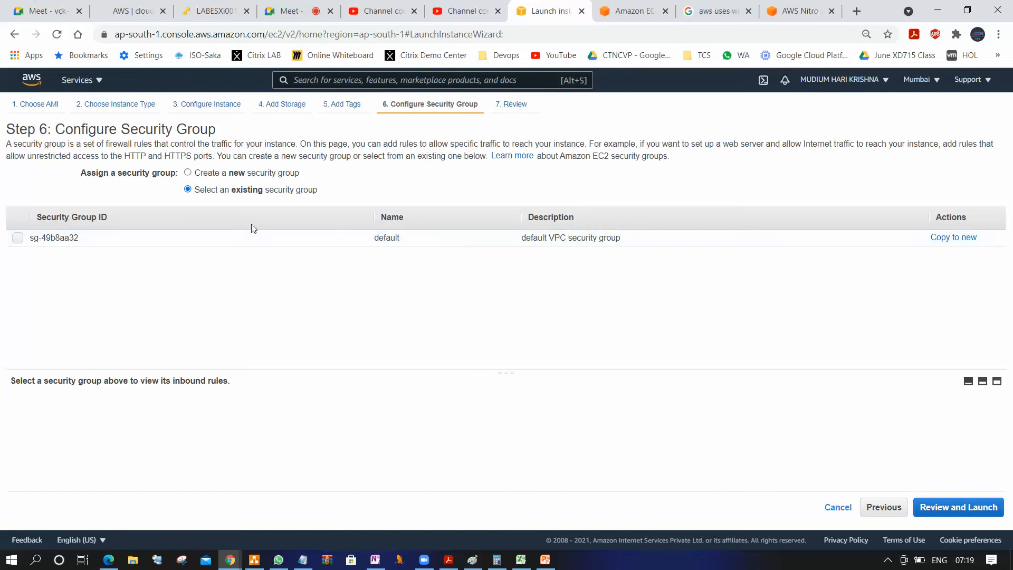
{"action": "left_click", "coordinate": [17, 238]}
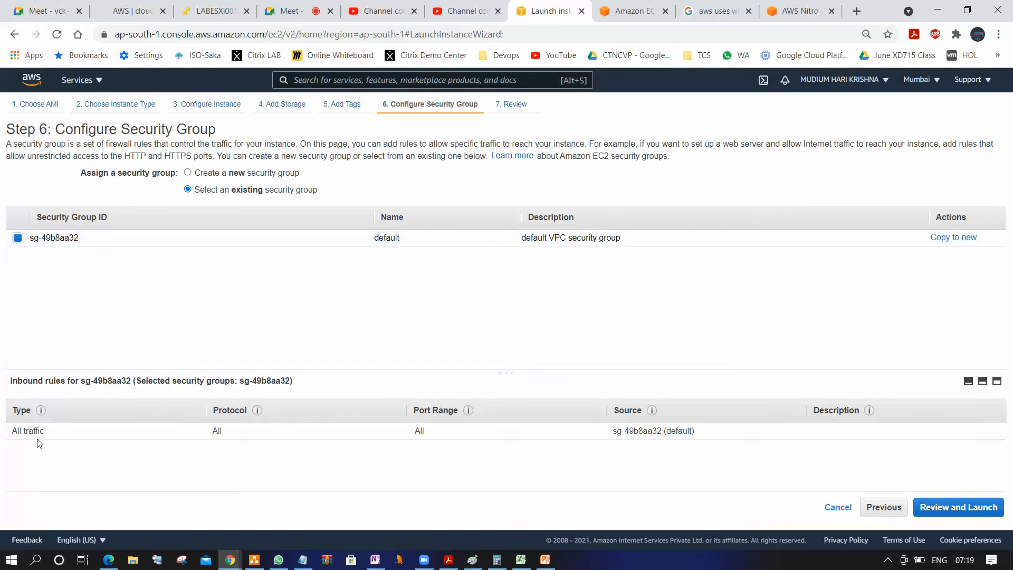
{"action": "mouse_move", "coordinate": [37, 409]}
Switch to draw.io, move the first Type2 VM box over the fourth VM of the Type1 hypervisor and relabel it WEB
{"action": "left_click", "coordinate": [254, 560]}
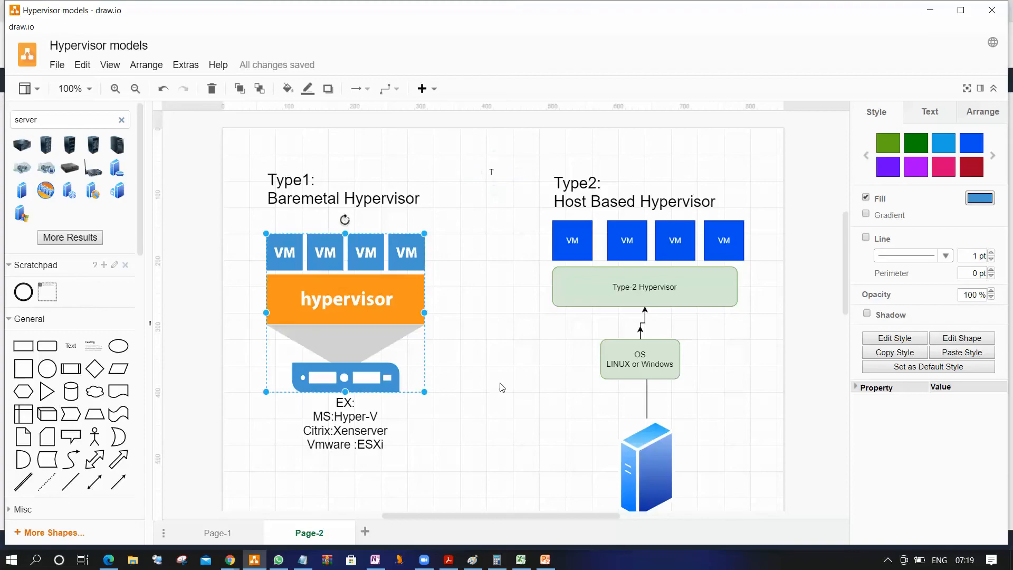
{"action": "left_click", "coordinate": [530, 250]}
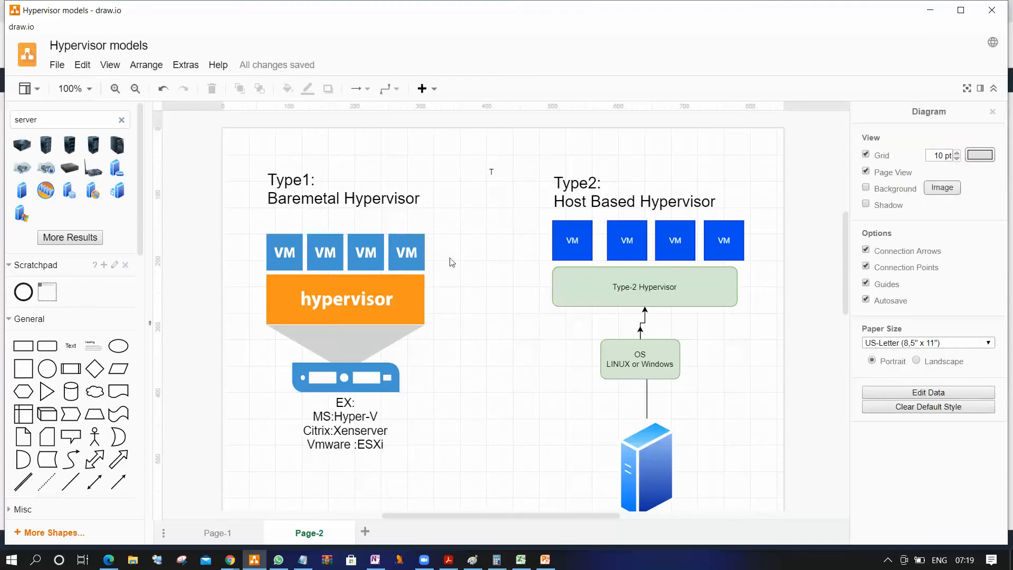
{"action": "left_click_drag", "start_coordinate": [571, 240], "coordinate": [412, 252]}
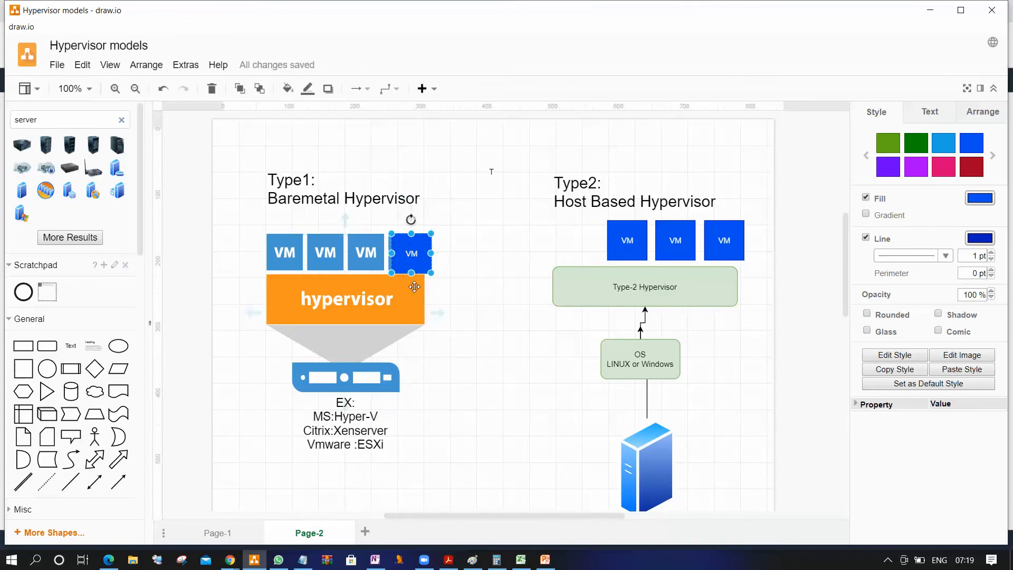
{"action": "key", "text": "F2"}
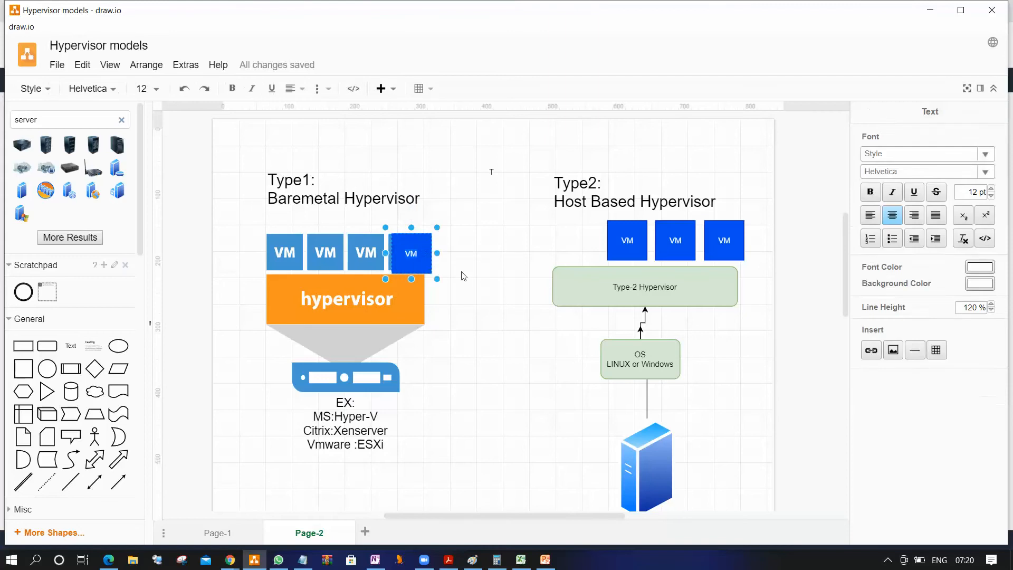
{"action": "key", "text": "BackSpace"}
{"action": "type", "text": "WEB"}
{"action": "left_click", "coordinate": [502, 147]}
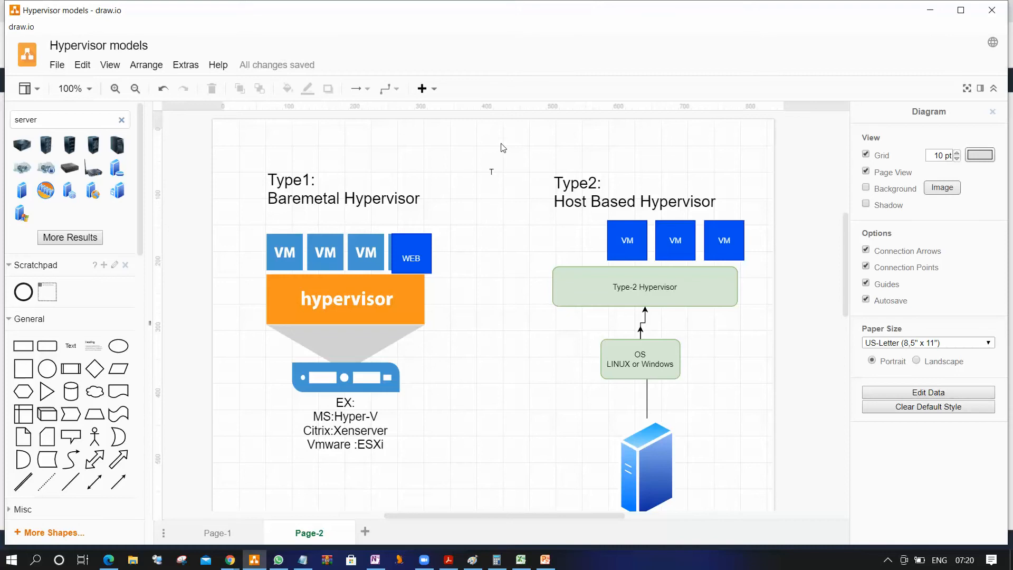
Search the shape library for user and place the light blue User icon between the two hypervisor diagrams
{"action": "left_click_drag", "start_coordinate": [69, 120], "coordinate": [2, 124]}
{"action": "type", "text": "user"}
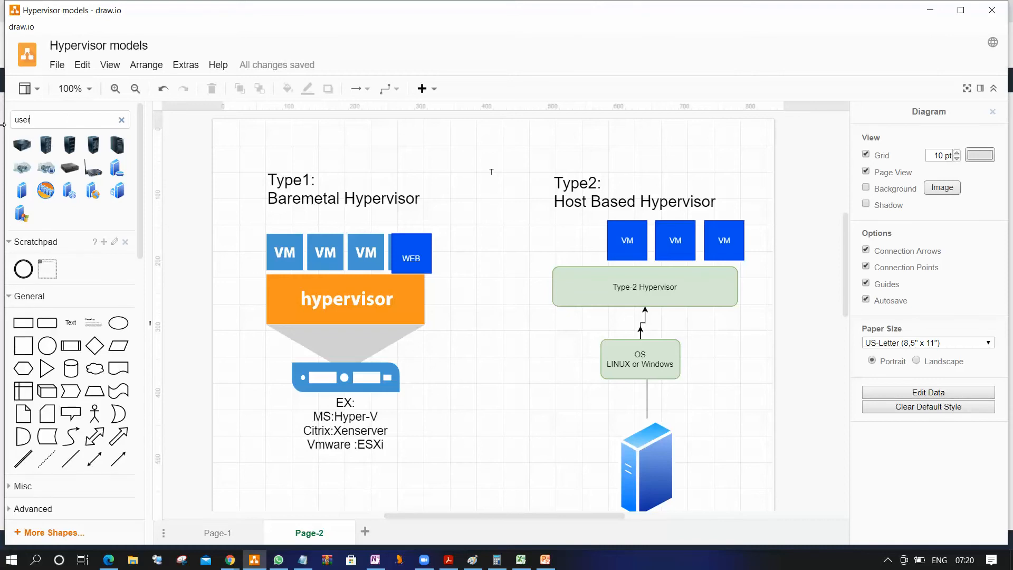
{"action": "key", "text": "Return"}
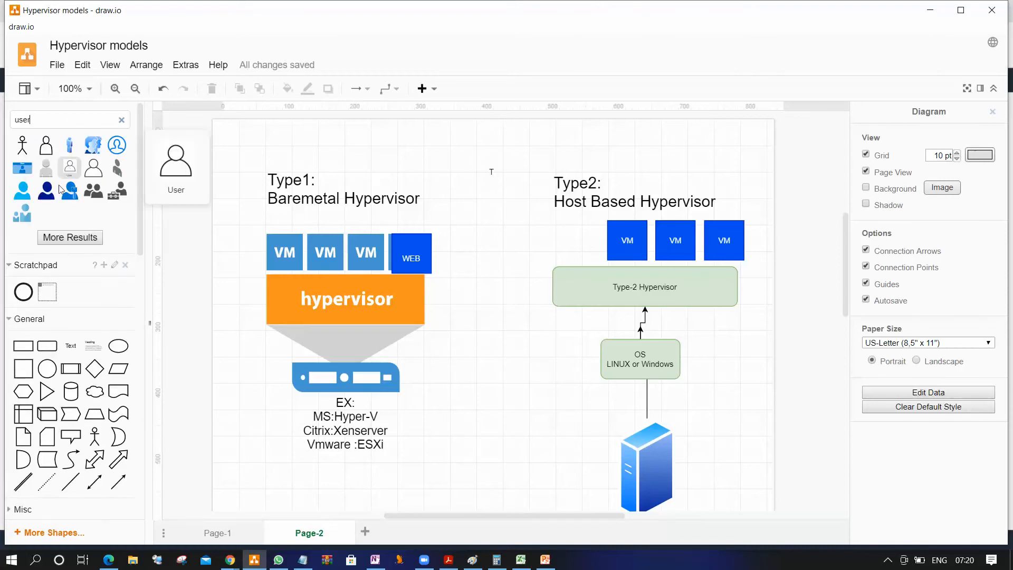
{"action": "left_click", "coordinate": [33, 197]}
{"action": "left_click_drag", "start_coordinate": [287, 499], "coordinate": [332, 459]}
{"action": "left_click_drag", "start_coordinate": [287, 487], "coordinate": [521, 245]}
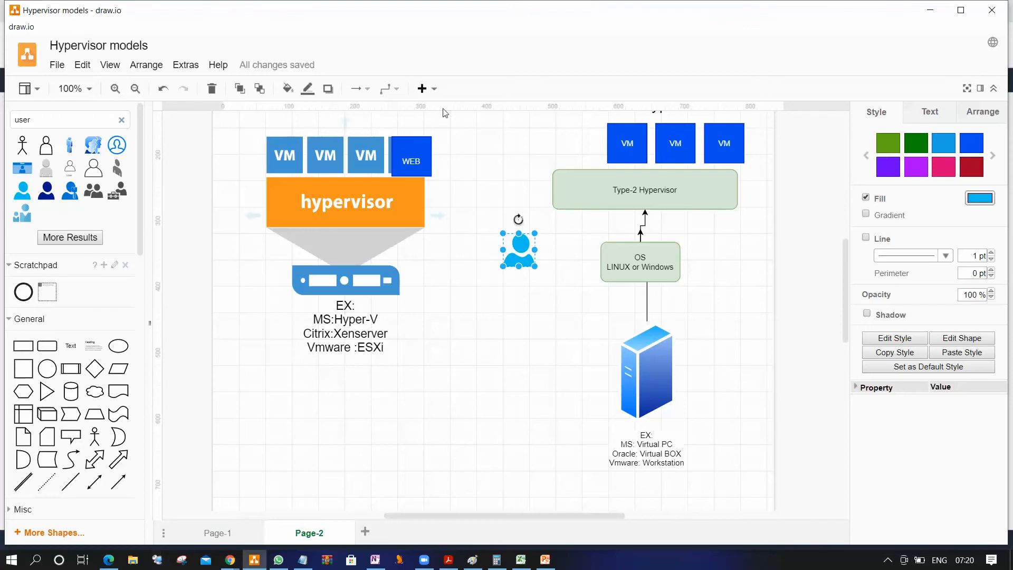
{"action": "left_click", "coordinate": [233, 562]}
{"action": "left_click", "coordinate": [151, 508]}
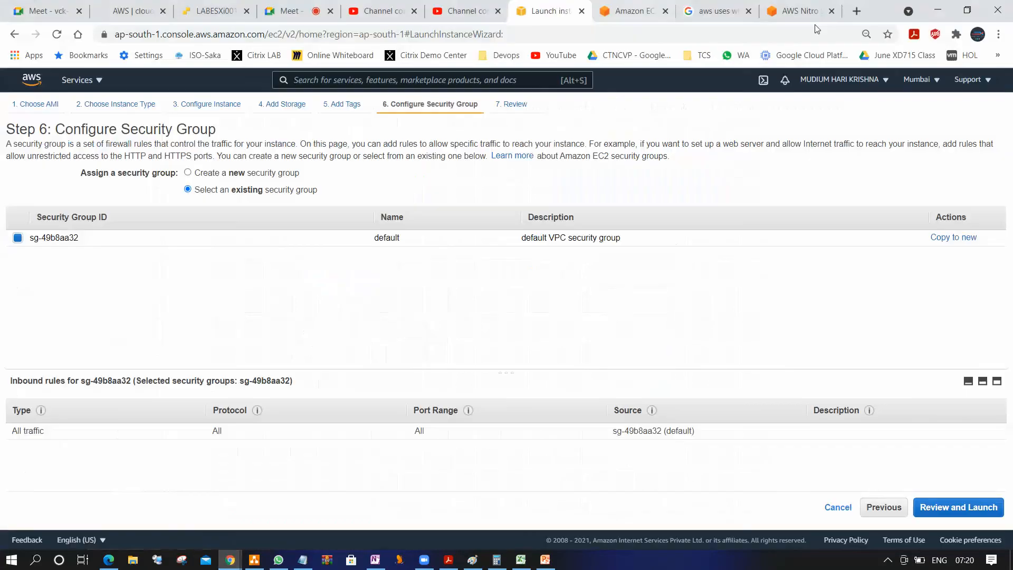
{"action": "left_click", "coordinate": [856, 10]}
{"action": "type", "text": "www.flipk"}
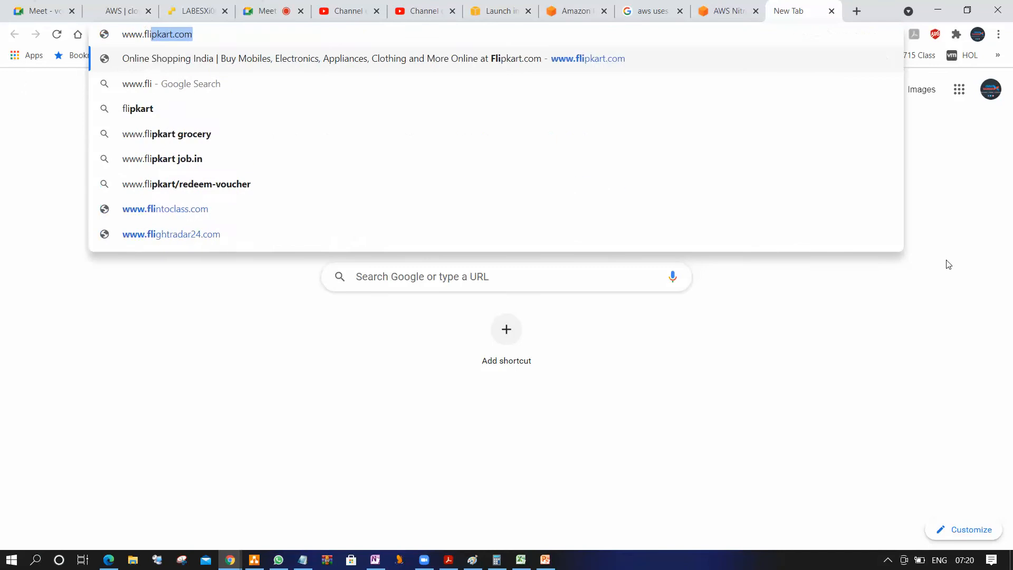
{"action": "type", "text": "art.com"}
{"action": "key", "text": "Return"}
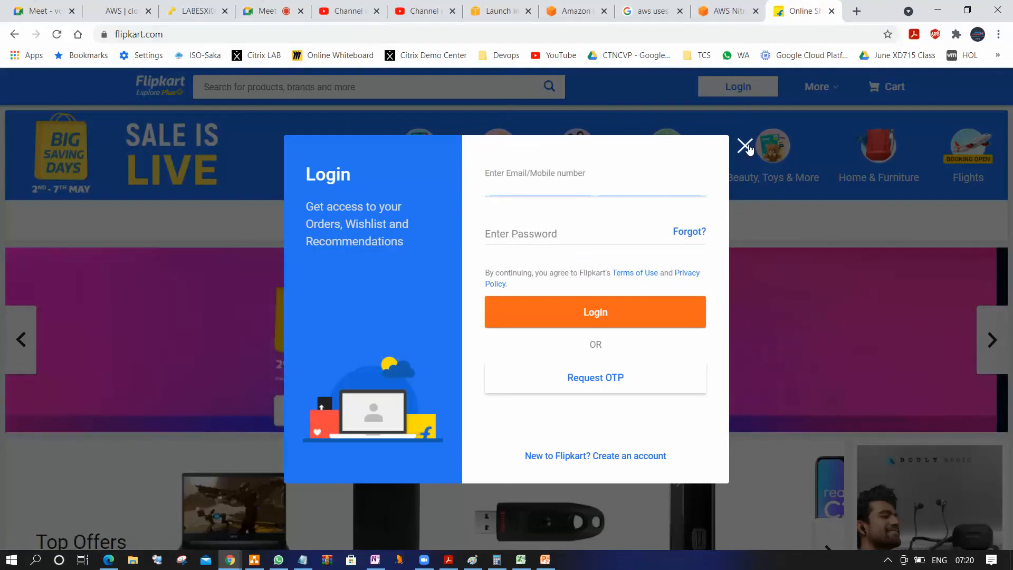
{"action": "left_click", "coordinate": [744, 147]}
{"action": "scroll", "coordinate": [740, 290], "scroll_direction": "down", "scroll_amount": 3}
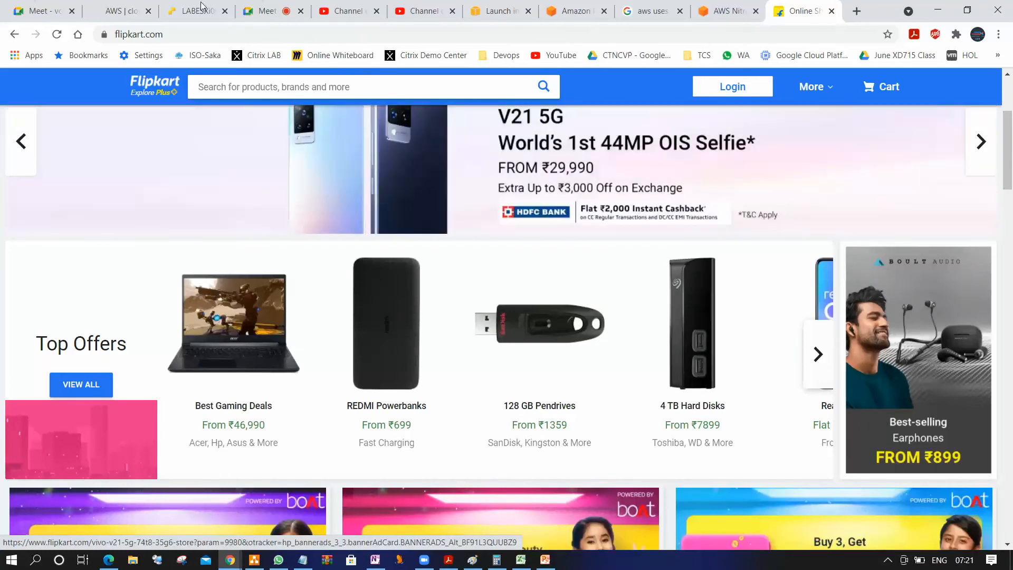
{"action": "left_click", "coordinate": [191, 42]}
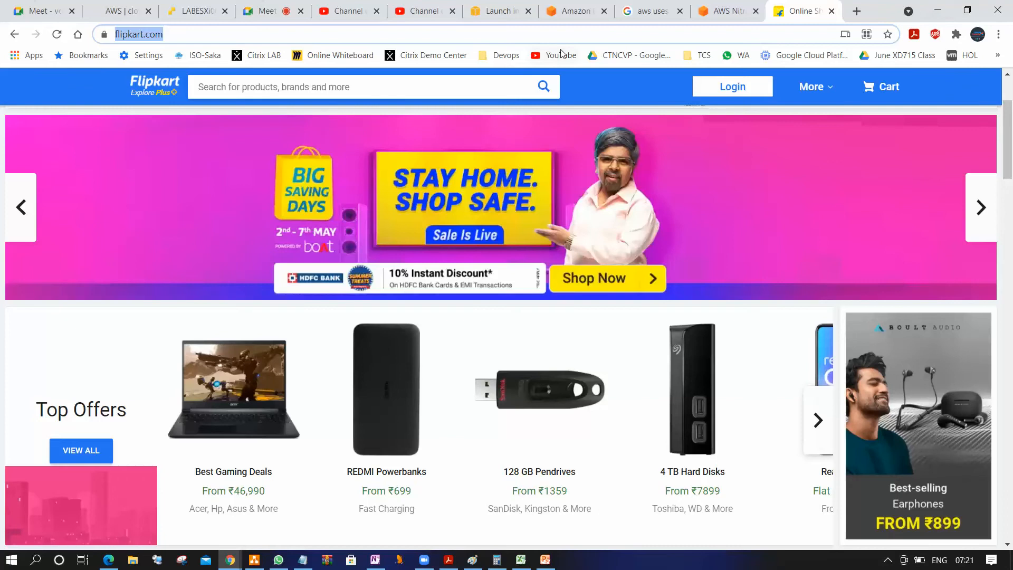
Show the Hypervisor models diagram in draw.io again and return to the launch wizard in Chrome
{"action": "left_click", "coordinate": [254, 559]}
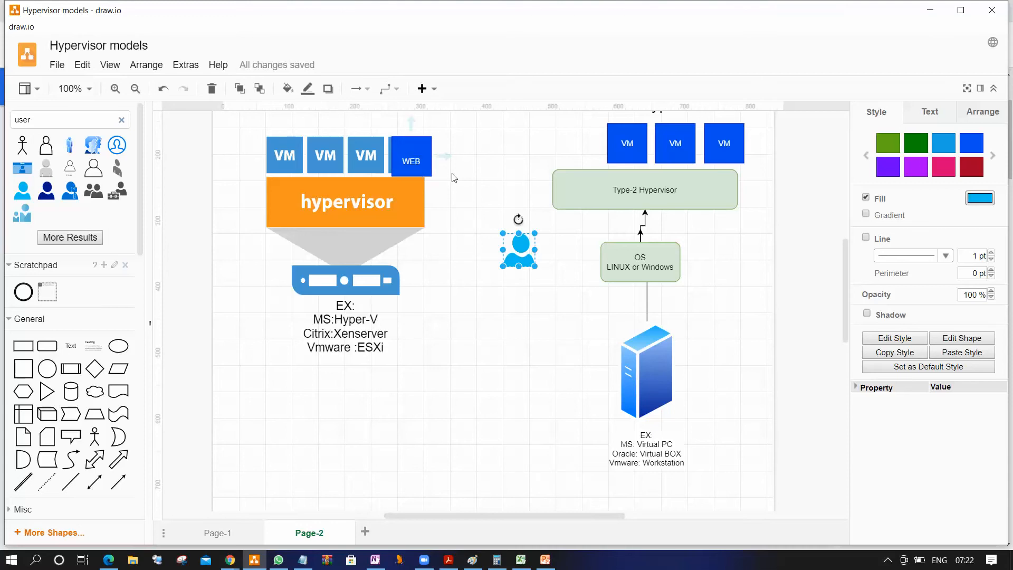
{"action": "left_click", "coordinate": [929, 11]}
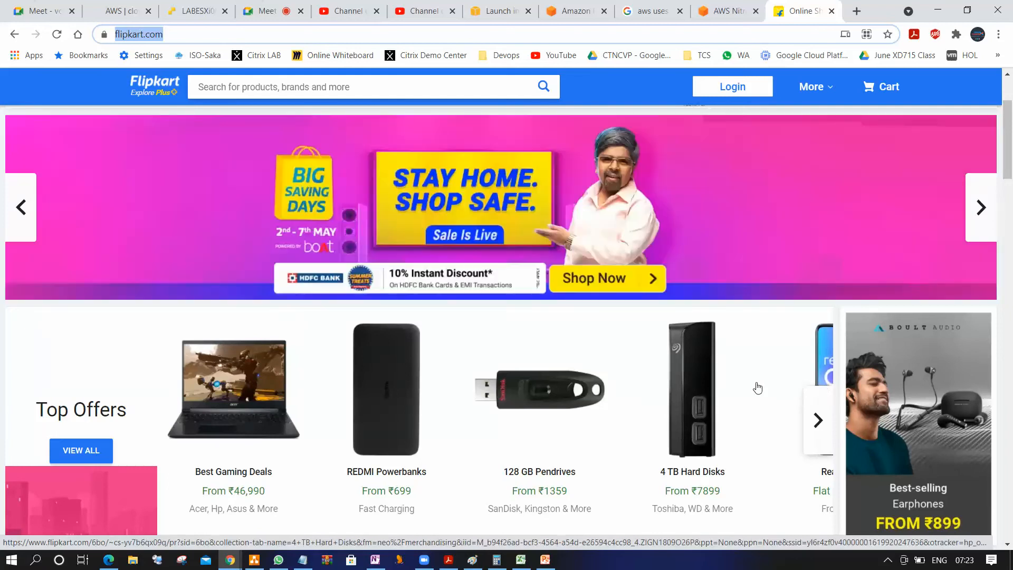
{"action": "left_click", "coordinate": [493, 11]}
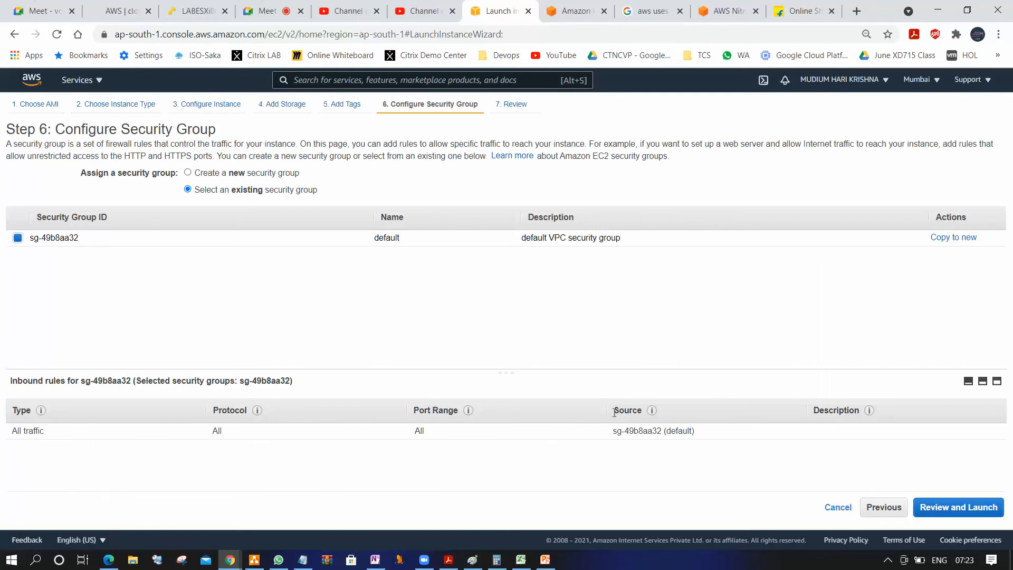
Highlight the source of the default group's inbound rule and proceed to Review Instance Launch
{"action": "left_click_drag", "start_coordinate": [617, 433], "coordinate": [666, 441]}
{"action": "left_click", "coordinate": [613, 434]}
{"action": "left_click_drag", "start_coordinate": [612, 432], "coordinate": [662, 433]}
{"action": "left_click", "coordinate": [969, 513]}
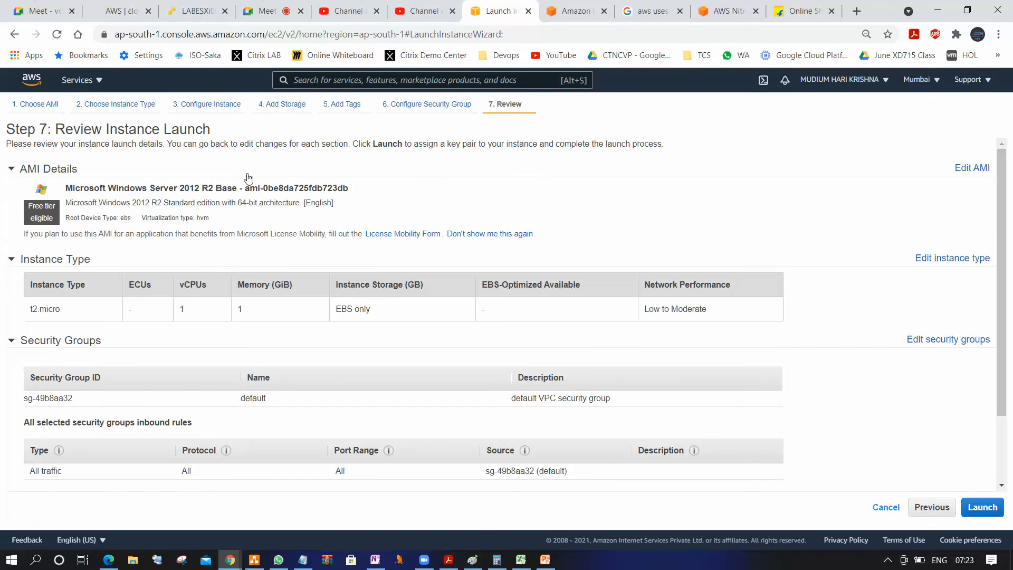
Review the launch details, start the launch and choose to create a new key pair
{"action": "scroll", "coordinate": [533, 344], "scroll_direction": "down", "scroll_amount": 3}
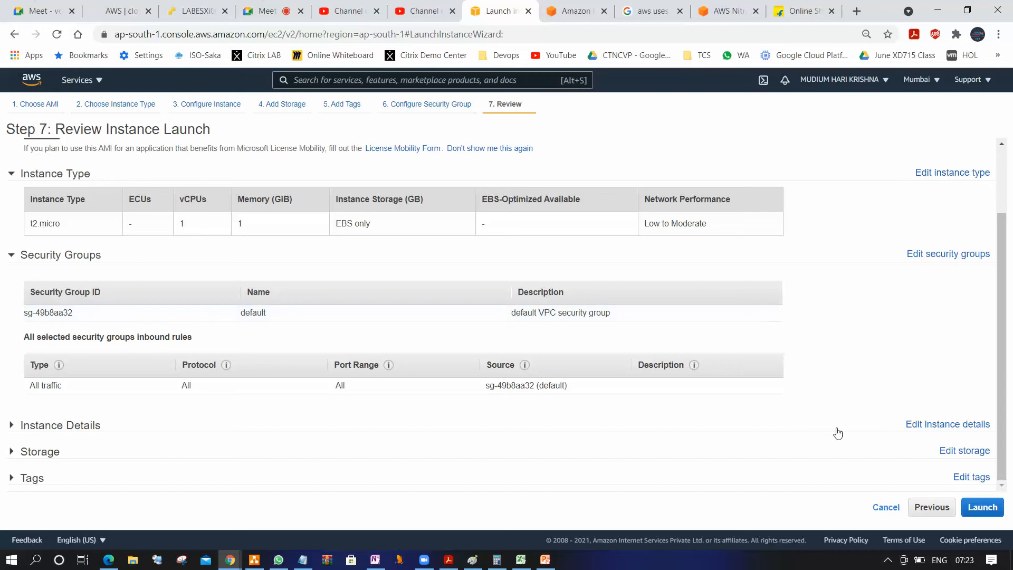
{"action": "left_click", "coordinate": [983, 508]}
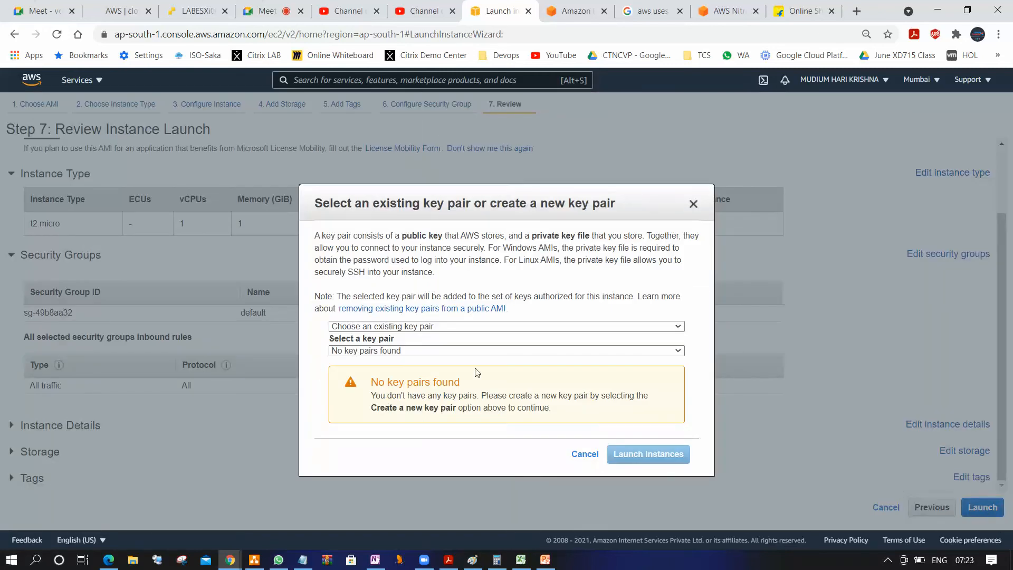
{"action": "left_click", "coordinate": [442, 327]}
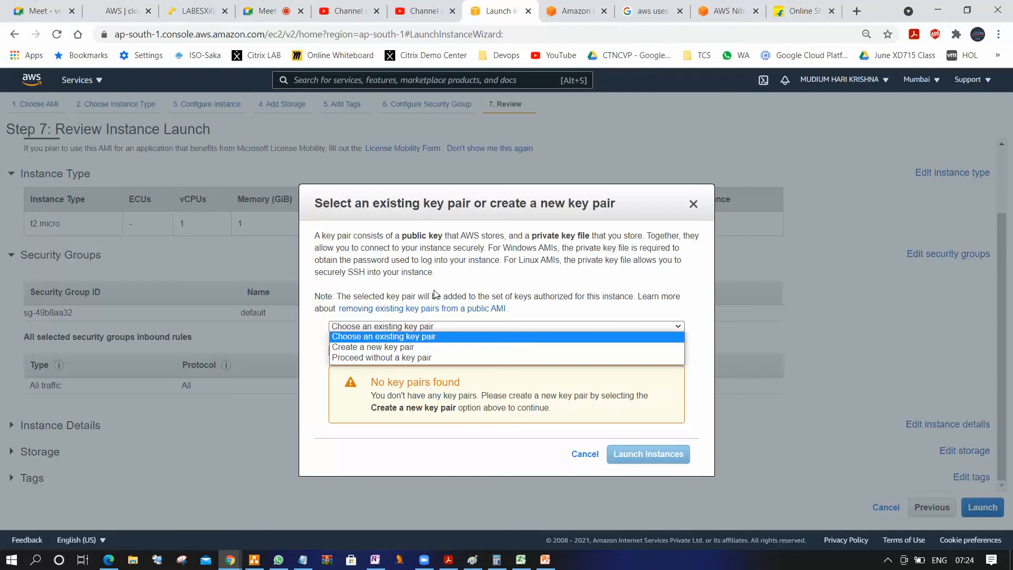
{"action": "left_click", "coordinate": [400, 347]}
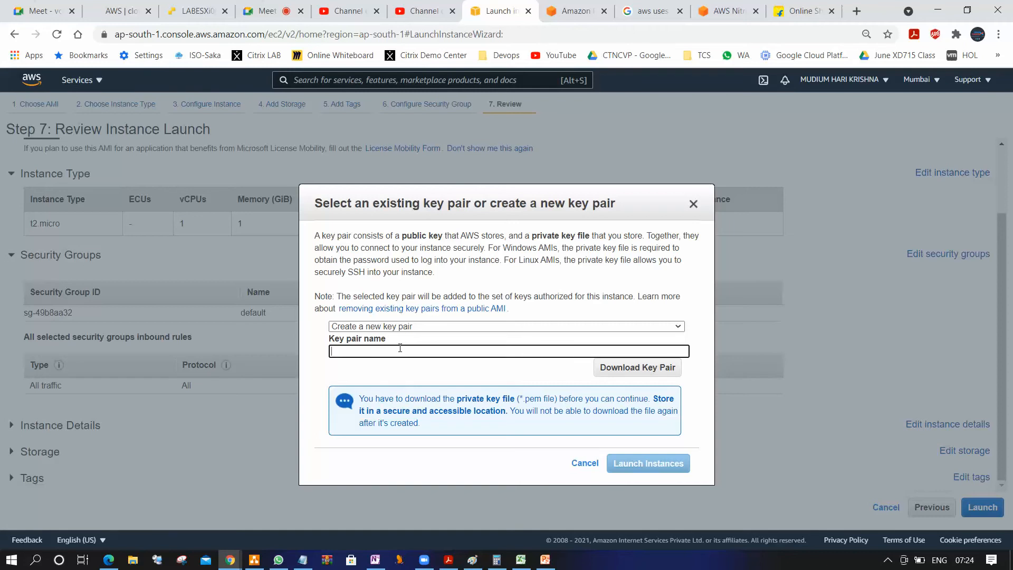
In File Explorer, examine the .pem and .ppk files in the account holder's subfolder of Desktop's Keypairs folder, and return to the wizard
{"action": "left_click", "coordinate": [133, 560]}
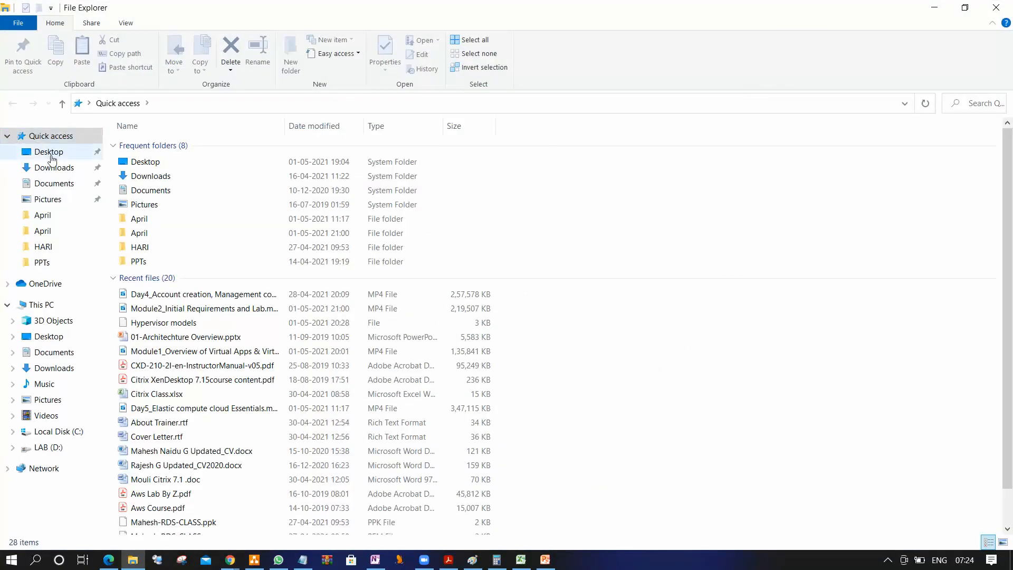
{"action": "left_click", "coordinate": [51, 153]}
{"action": "left_click", "coordinate": [172, 261]}
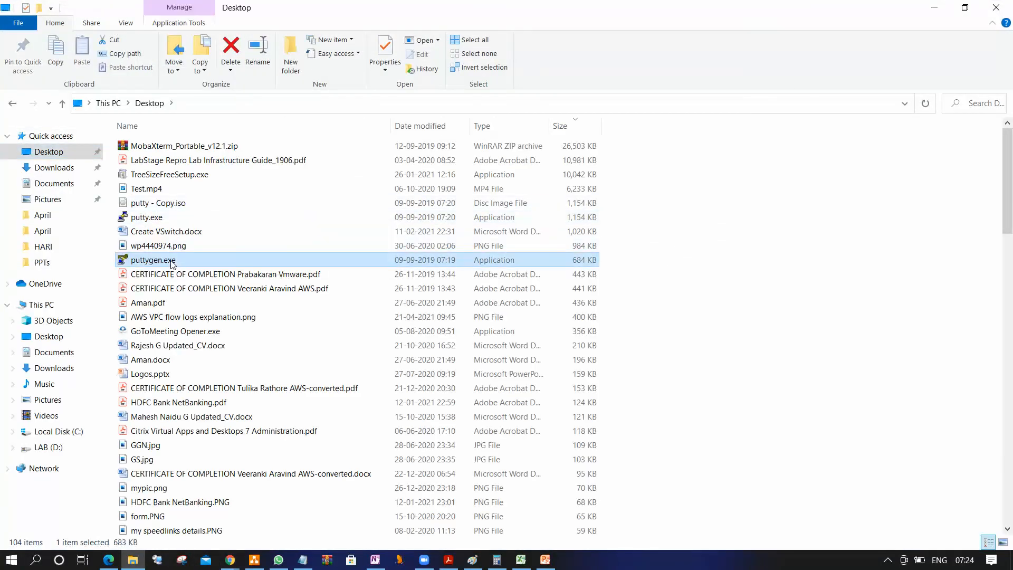
{"action": "key", "text": "k"}
{"action": "key", "text": "Return"}
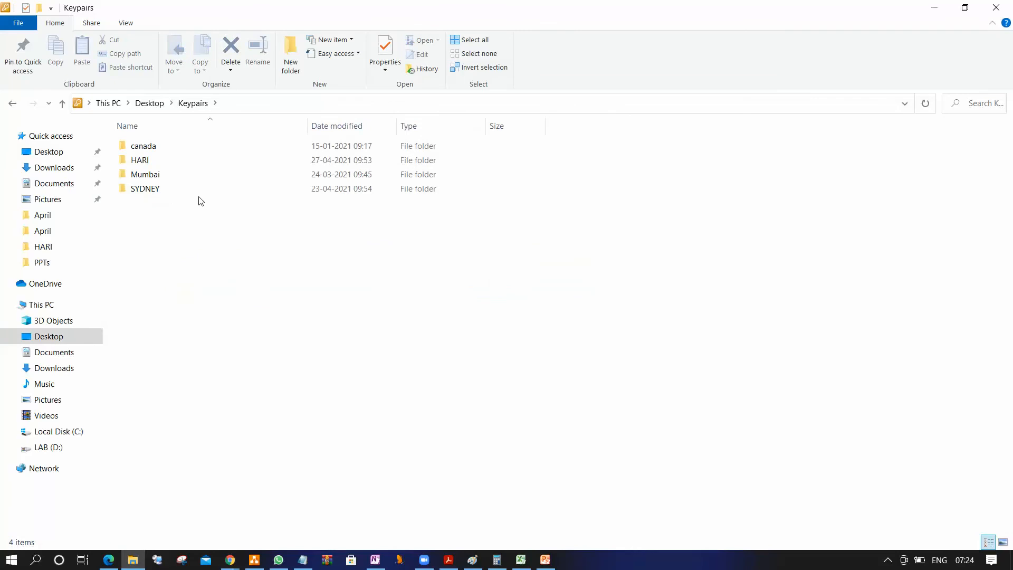
{"action": "double_click", "coordinate": [171, 161]}
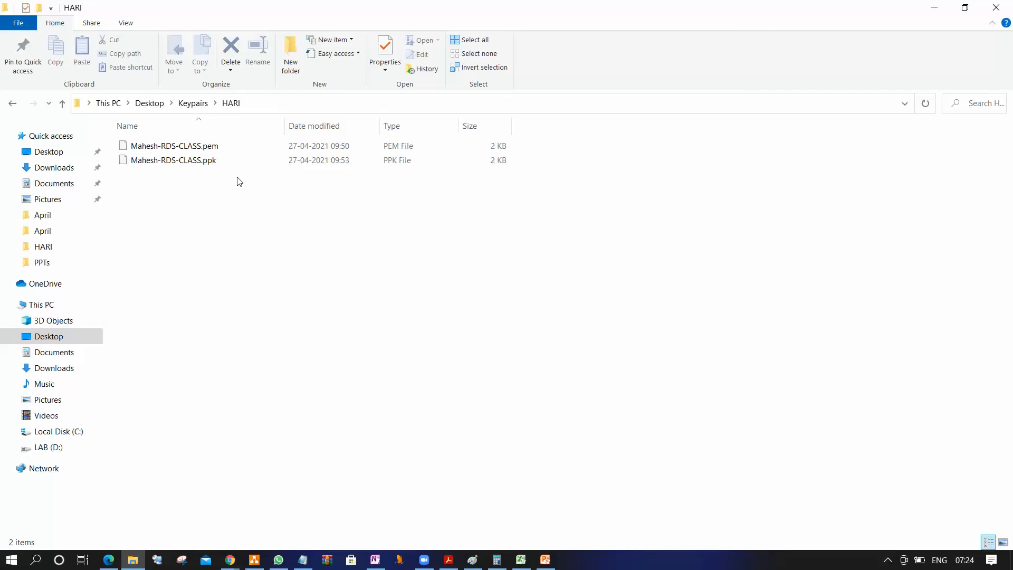
{"action": "left_click_drag", "start_coordinate": [623, 198], "coordinate": [144, 137]}
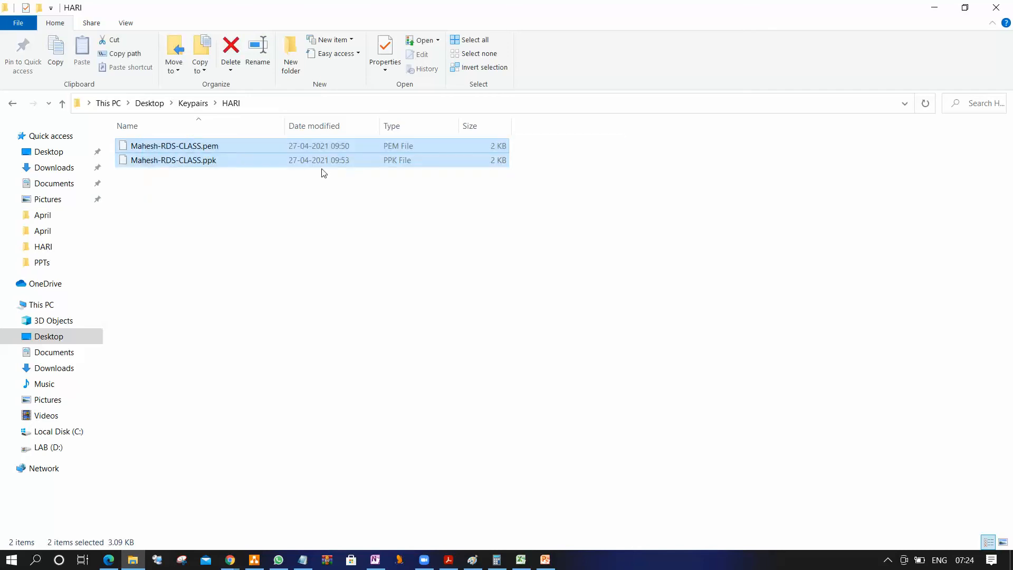
{"action": "left_click", "coordinate": [464, 263]}
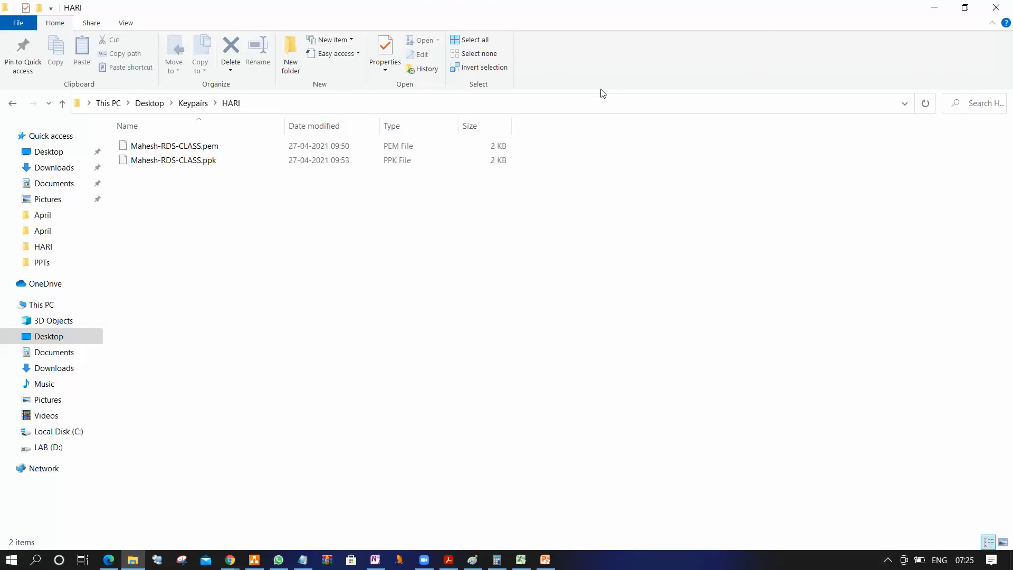
{"action": "left_click", "coordinate": [936, 8]}
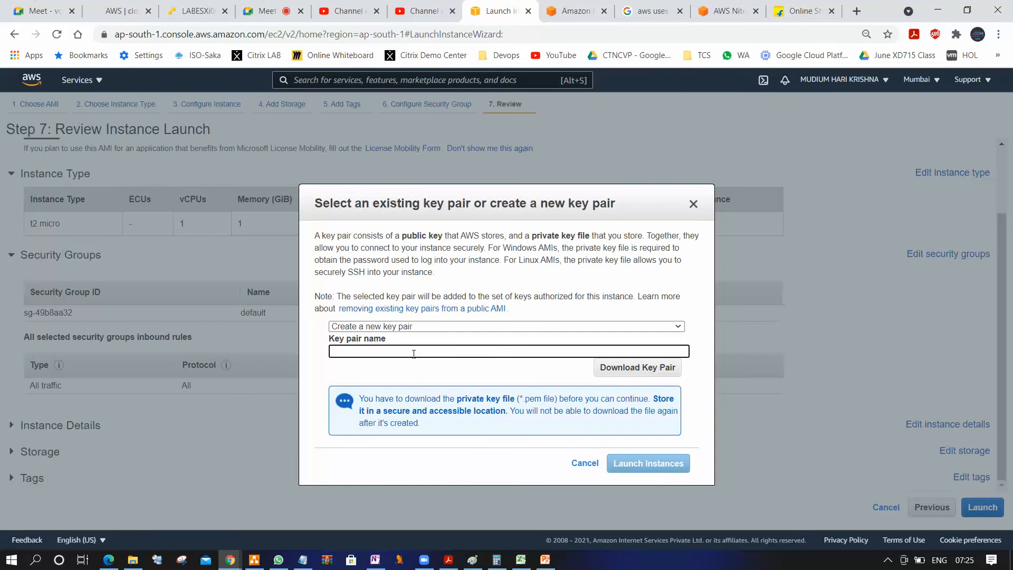
Name the new key pair mum_windows_keypair and start downloading it
{"action": "type", "text": "mum_windows"}
{"action": "type", "text": "keypai"}
{"action": "left_click", "coordinate": [629, 366]}
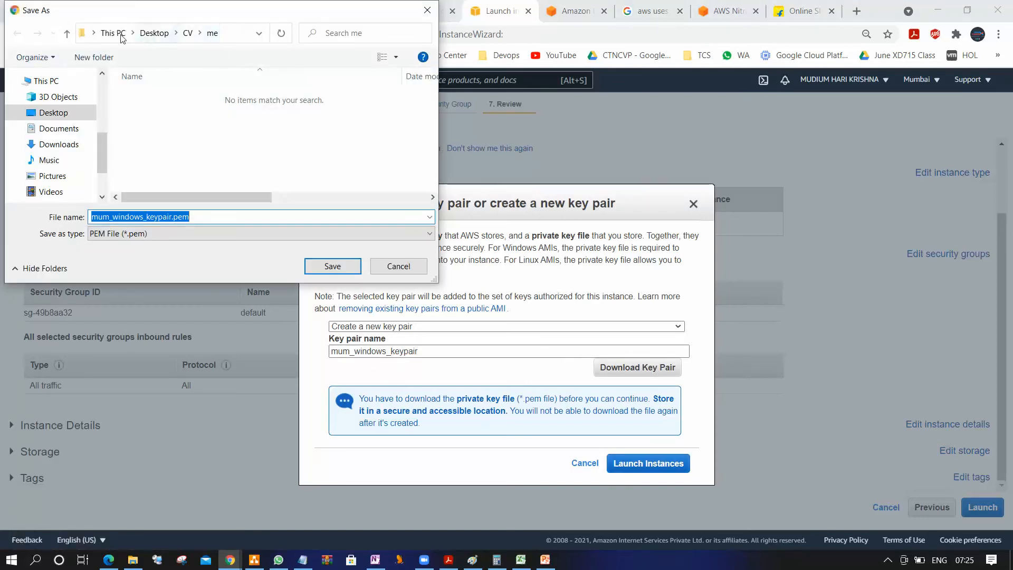
Save mum_windows_keypair.pem in the account holder's subfolder of the Desktop's Keypairs folder
{"action": "left_click", "coordinate": [113, 32]}
{"action": "left_click", "coordinate": [179, 166]}
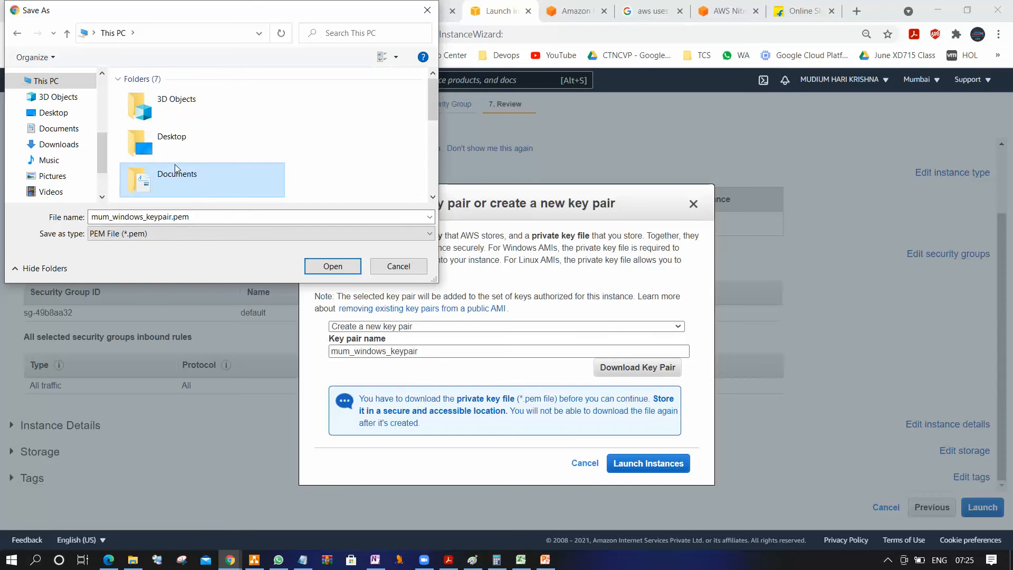
{"action": "double_click", "coordinate": [199, 135]}
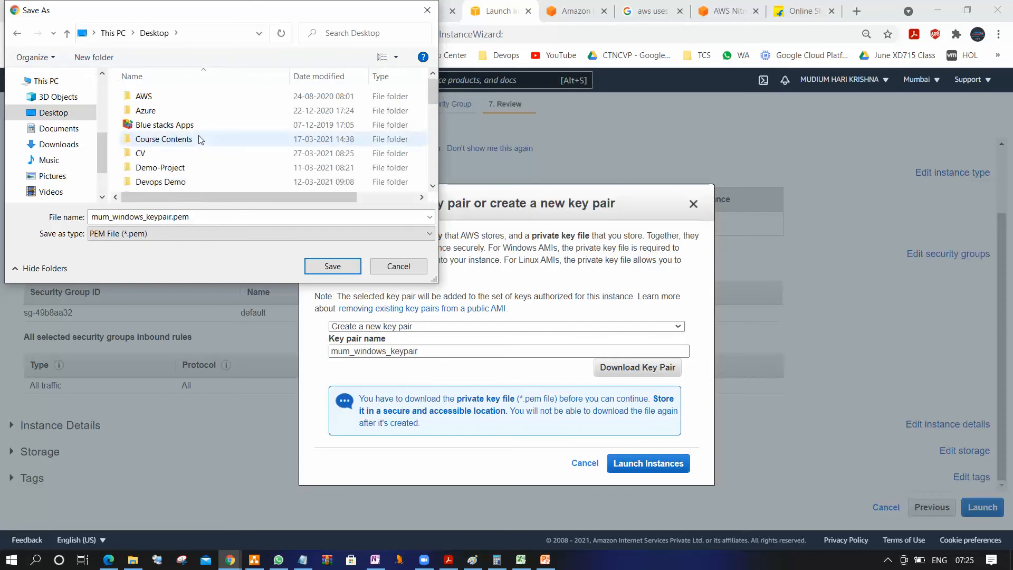
{"action": "key", "text": "k"}
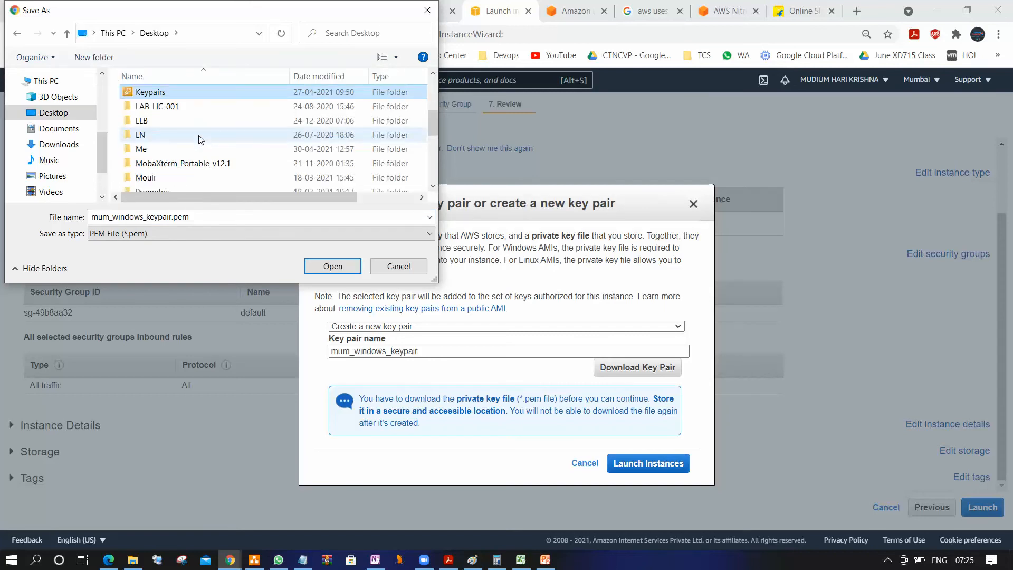
{"action": "double_click", "coordinate": [227, 90]}
{"action": "double_click", "coordinate": [157, 112]}
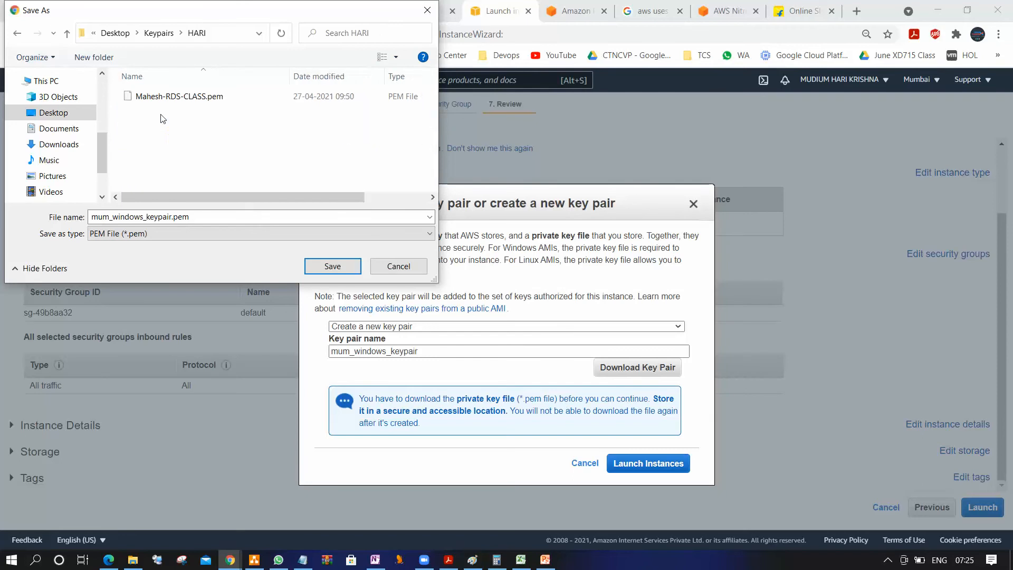
{"action": "left_click", "coordinate": [329, 266]}
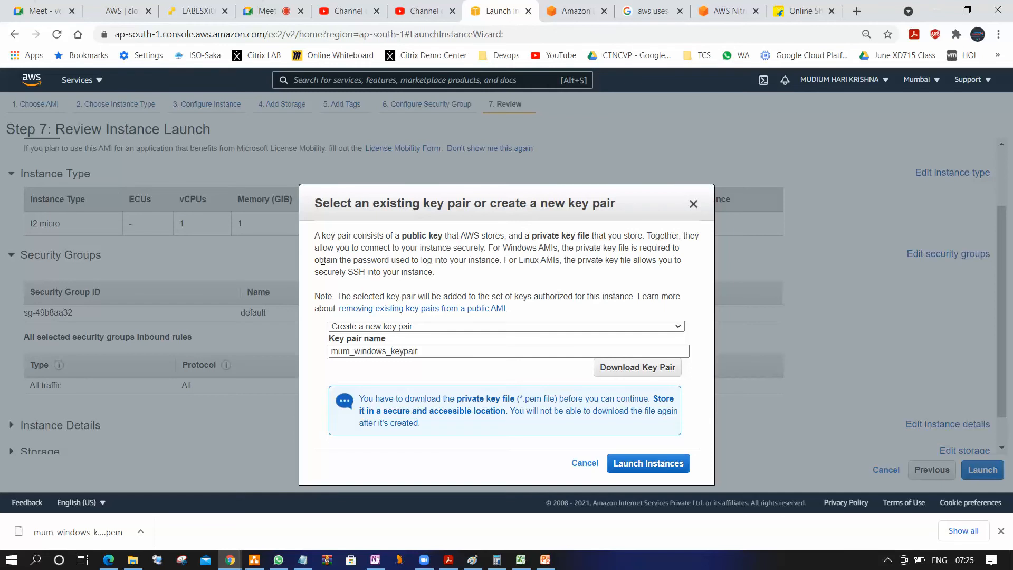
Launch the instance with the new key pair and open the instances list from the launch status page
{"action": "left_click", "coordinate": [642, 464]}
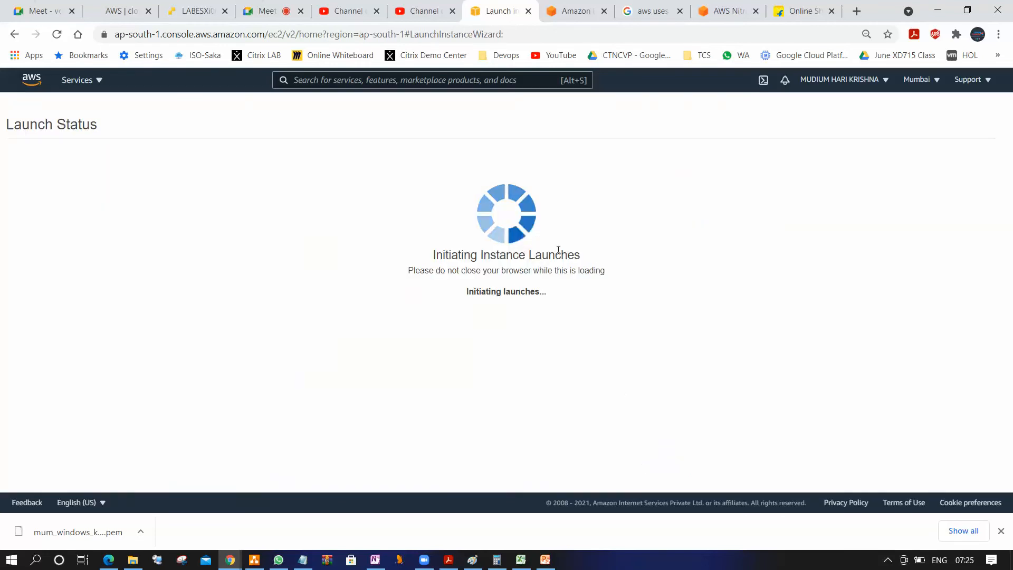
{"action": "scroll", "coordinate": [841, 262], "scroll_direction": "down", "scroll_amount": 1}
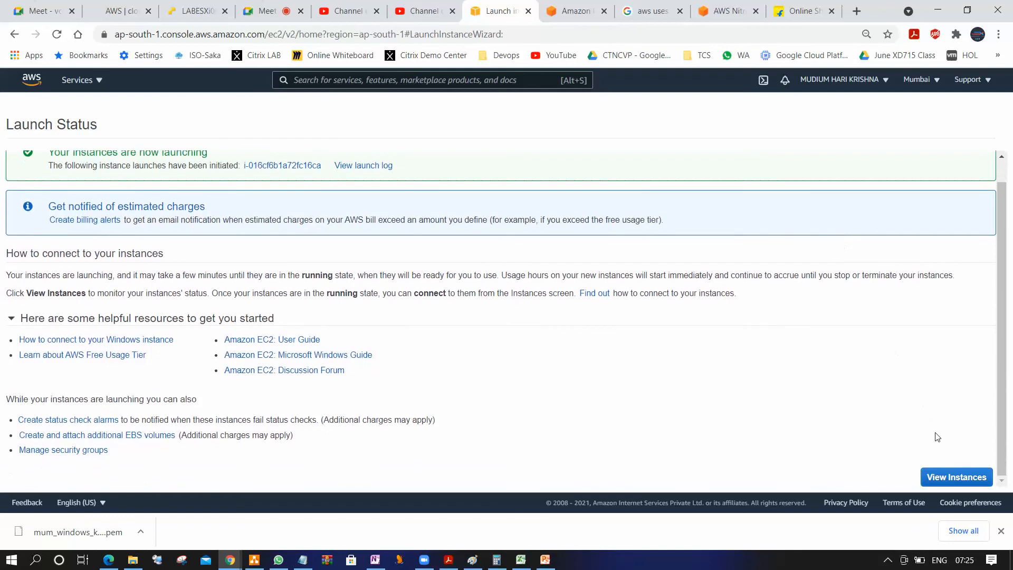
{"action": "left_click", "coordinate": [952, 478]}
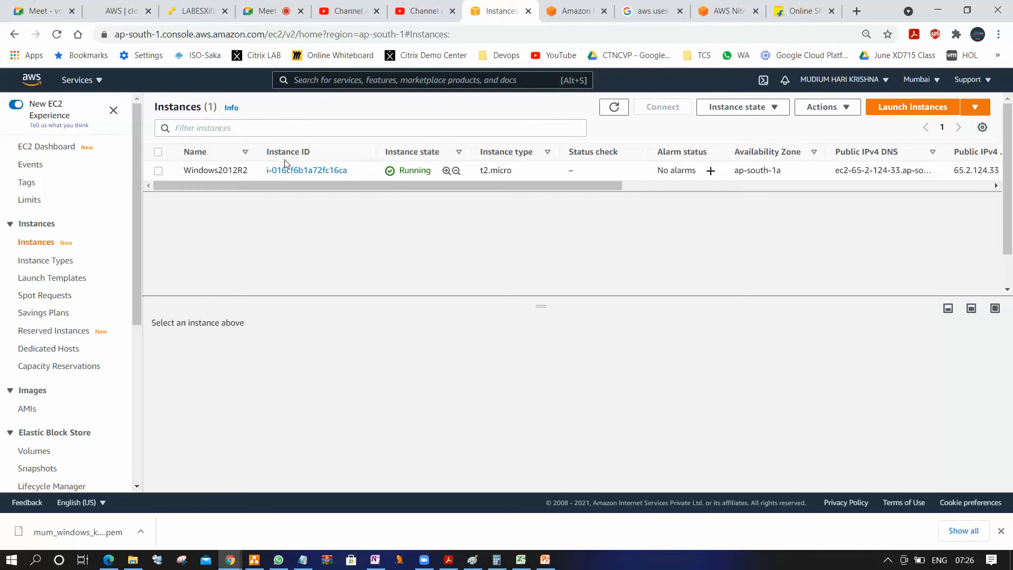
Refresh the instances list several times to follow the status check of the Windows2012R2 instance
{"action": "left_click", "coordinate": [614, 107]}
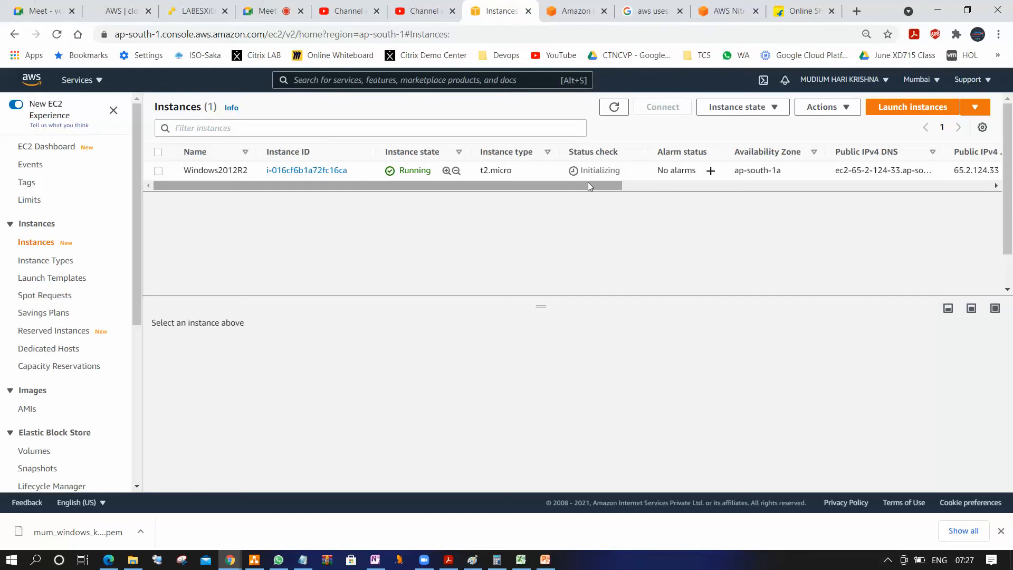
{"action": "left_click", "coordinate": [614, 107]}
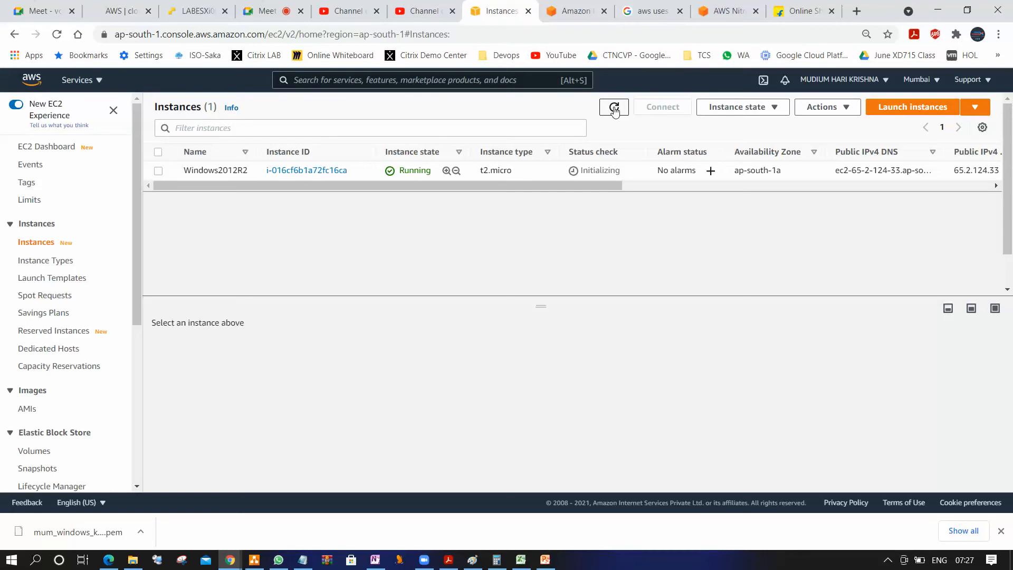
{"action": "left_click", "coordinate": [614, 109]}
{"action": "left_click", "coordinate": [615, 109]}
In the default security group, change the all-traffic inbound rule's source to Anywhere and save the rules
{"action": "left_click_drag", "start_coordinate": [140, 261], "coordinate": [141, 388]}
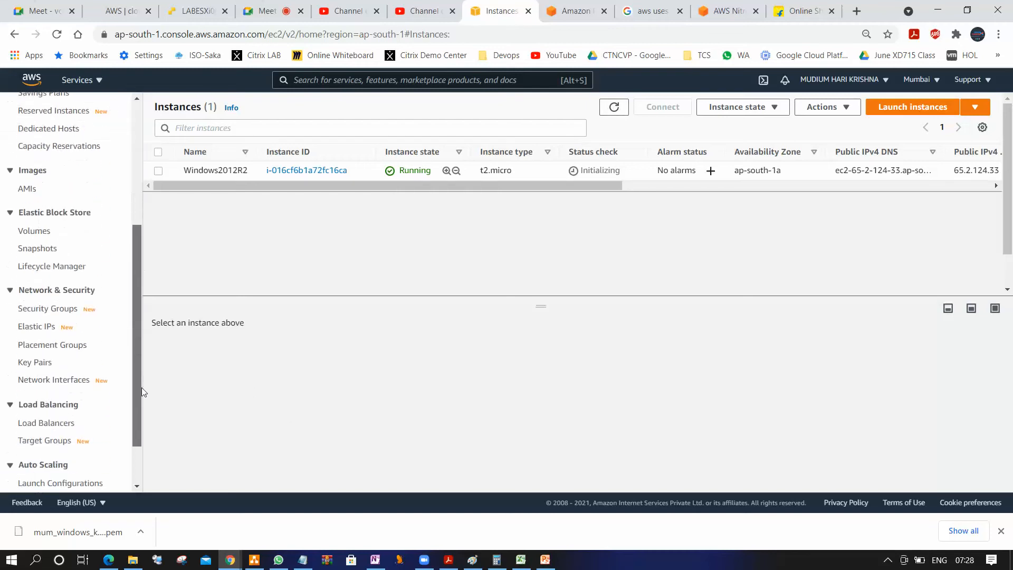
{"action": "left_click", "coordinate": [50, 302]}
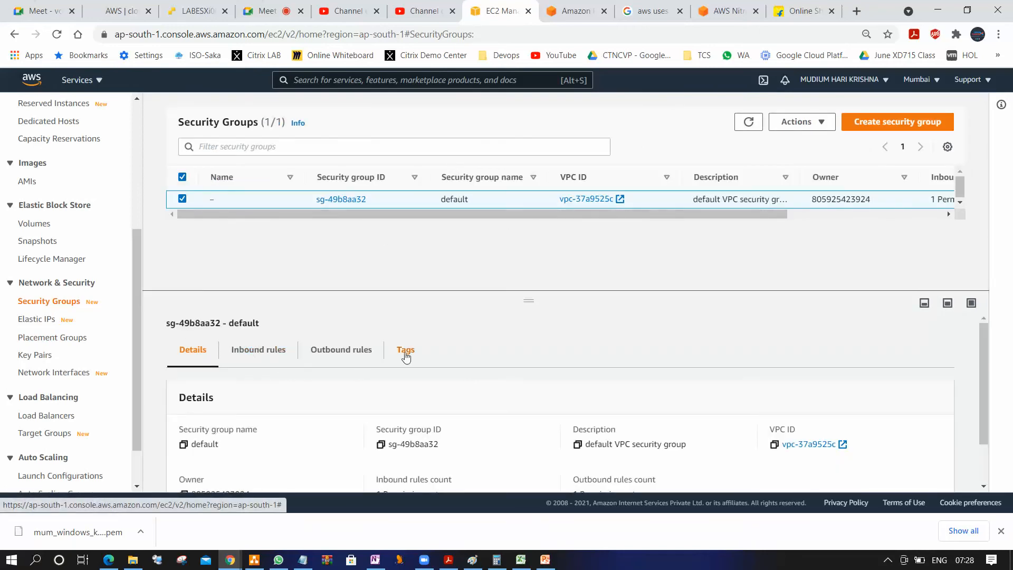
{"action": "left_click", "coordinate": [275, 352]}
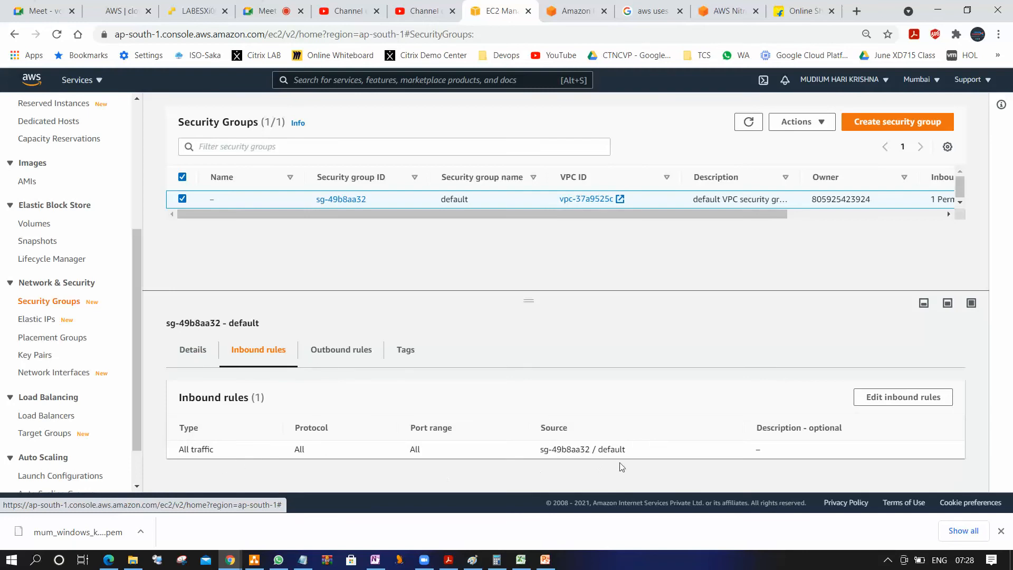
{"action": "left_click", "coordinate": [876, 399]}
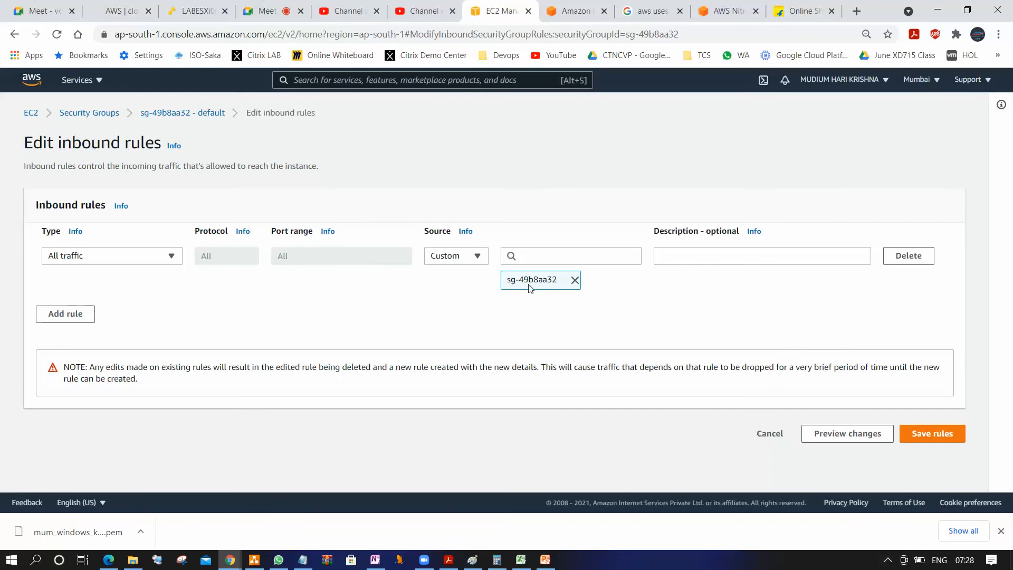
{"action": "left_click", "coordinate": [575, 280]}
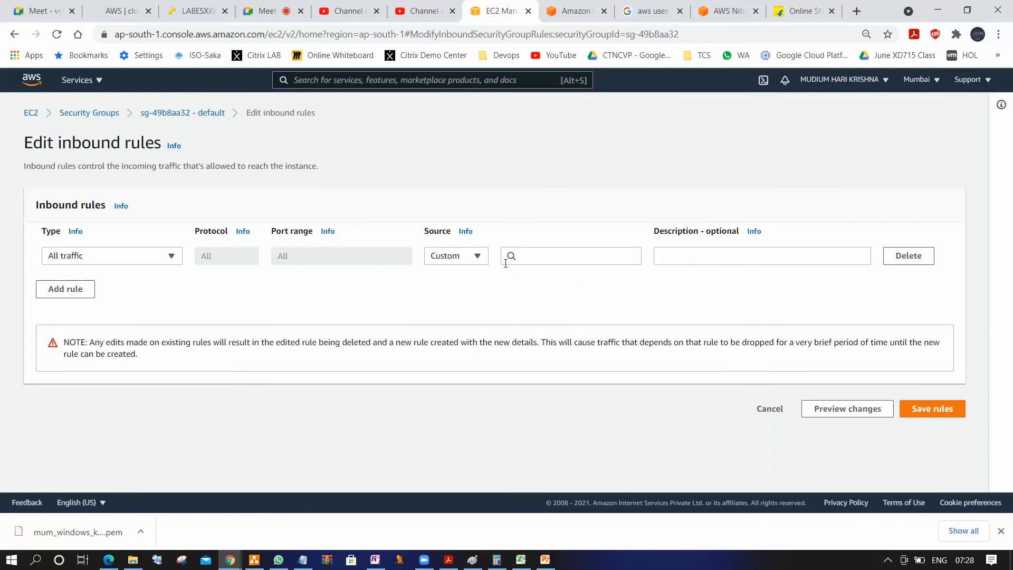
{"action": "left_click", "coordinate": [476, 263]}
{"action": "left_click", "coordinate": [469, 292]}
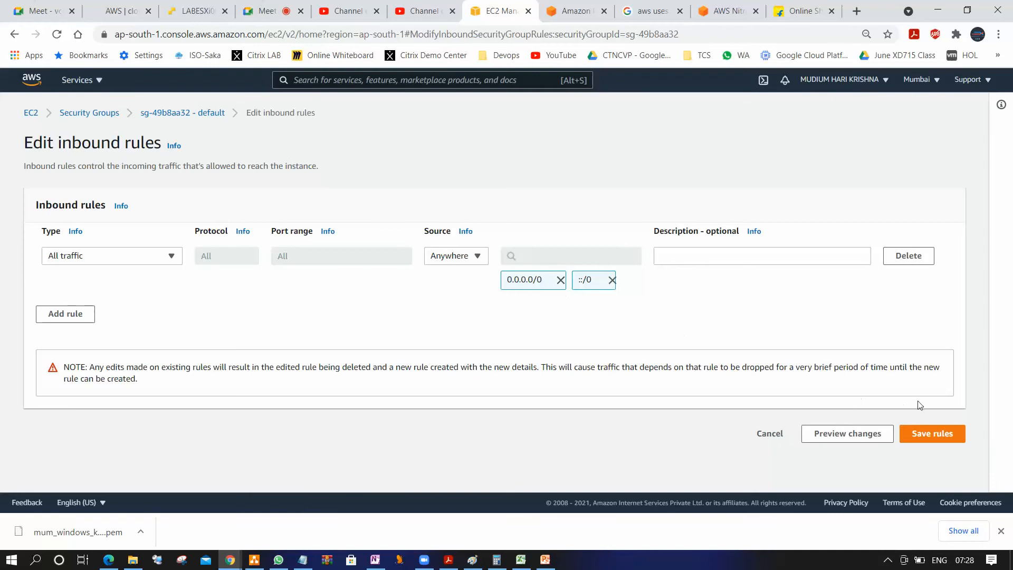
{"action": "left_click", "coordinate": [932, 433]}
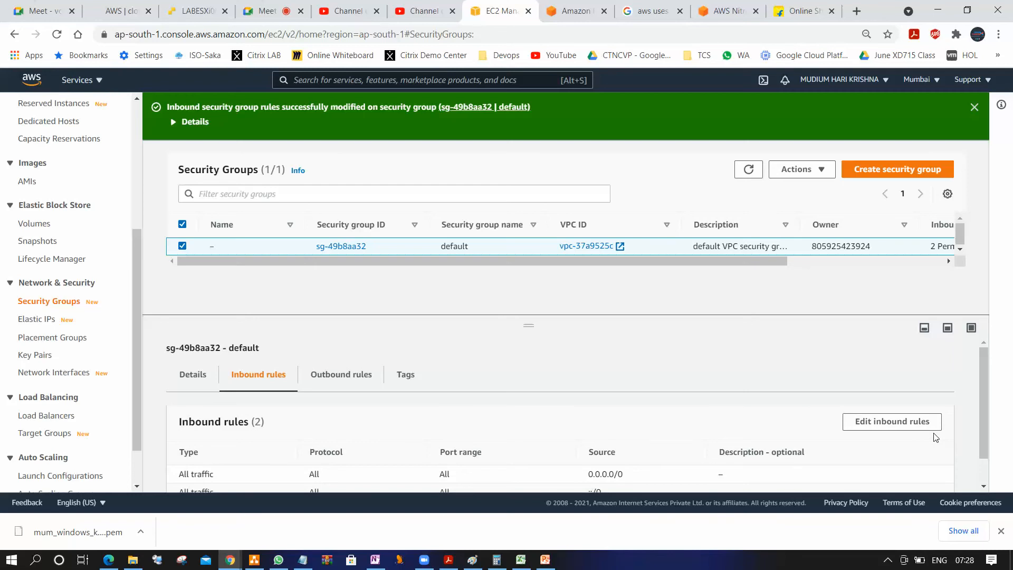
Return to the instances list and refresh it to examine the status check of Windows2012R2
{"action": "left_click_drag", "start_coordinate": [138, 249], "coordinate": [142, 119]}
{"action": "left_click", "coordinate": [36, 241]}
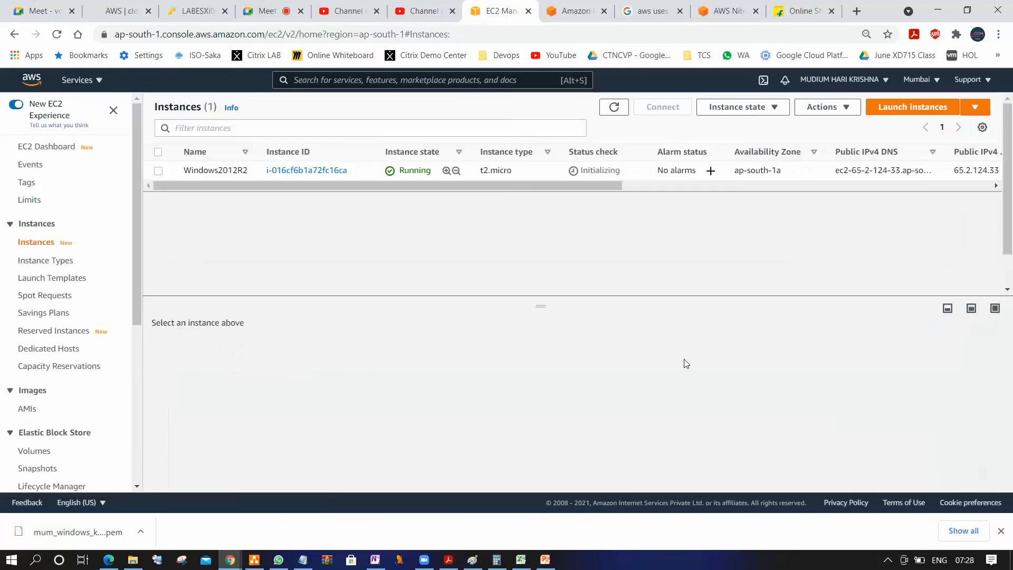
{"action": "left_click", "coordinate": [610, 107]}
{"action": "left_click_drag", "start_coordinate": [604, 184], "coordinate": [506, 200]}
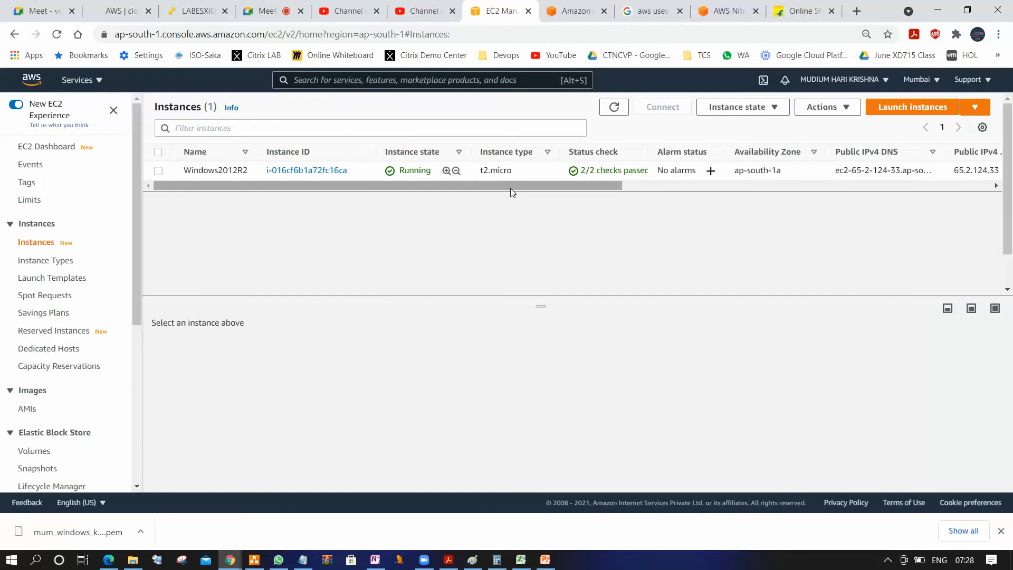
{"action": "left_click_drag", "start_coordinate": [255, 158], "coordinate": [261, 157]}
Select the Windows2012R2 instance, enlarge its details area and copy its public IPv4 address
{"action": "left_click", "coordinate": [158, 171]}
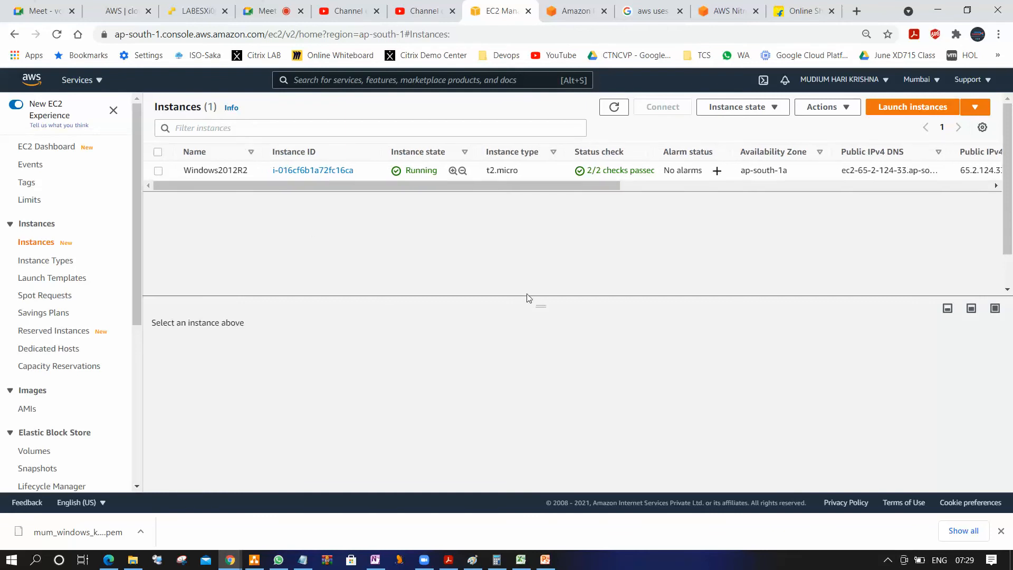
{"action": "left_click_drag", "start_coordinate": [541, 304], "coordinate": [534, 263]}
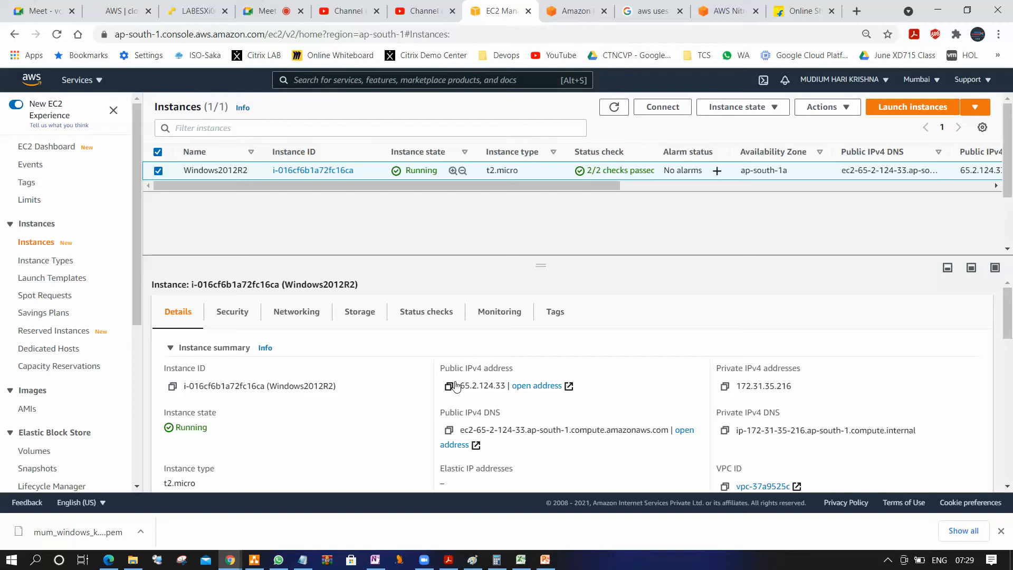
{"action": "left_click_drag", "start_coordinate": [459, 386], "coordinate": [507, 386]}
{"action": "right_click", "coordinate": [497, 385]}
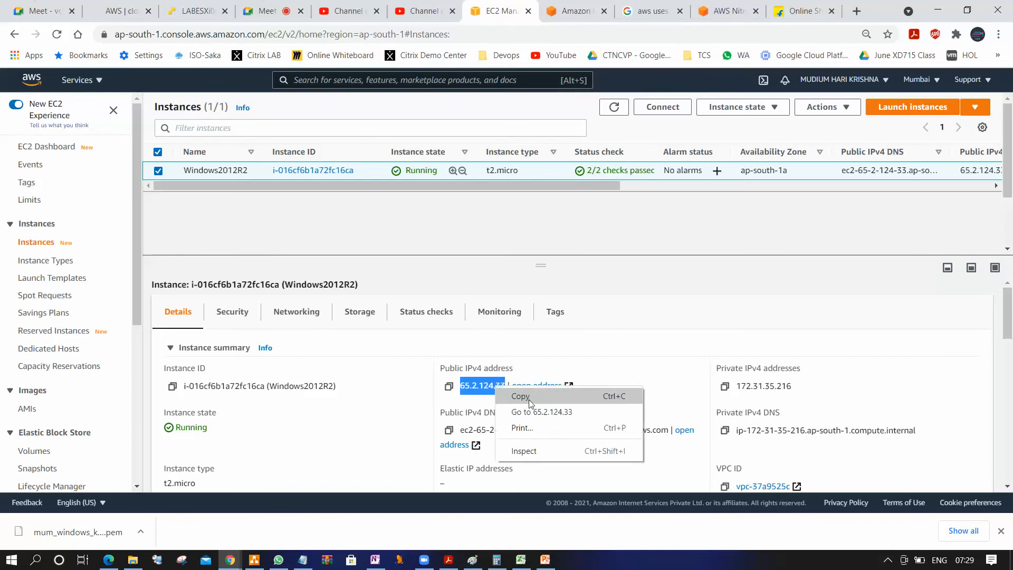
{"action": "left_click", "coordinate": [528, 397]}
{"action": "left_click", "coordinate": [700, 230]}
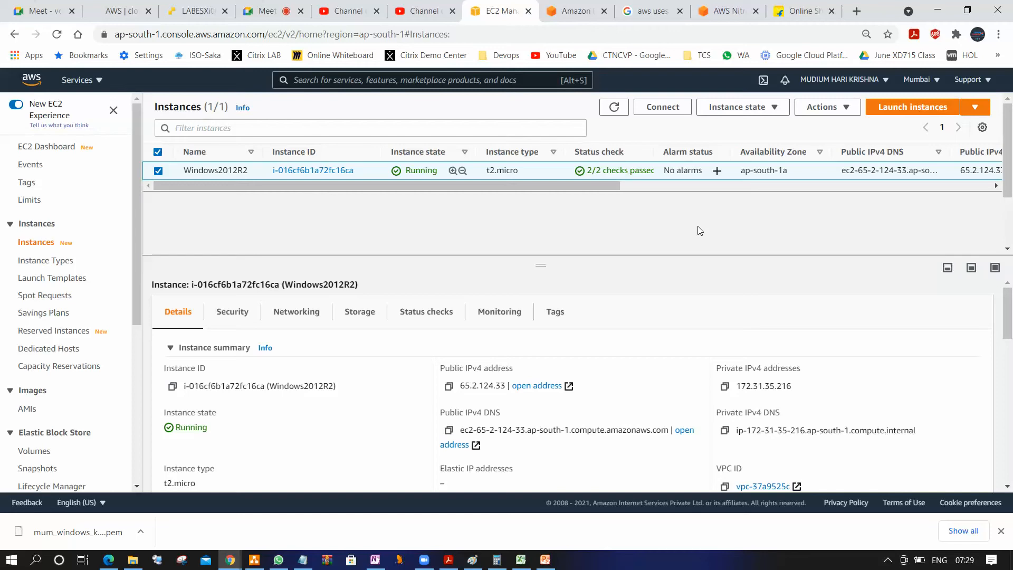
{"action": "left_click", "coordinate": [10, 561]}
{"action": "type", "text": "remote"}
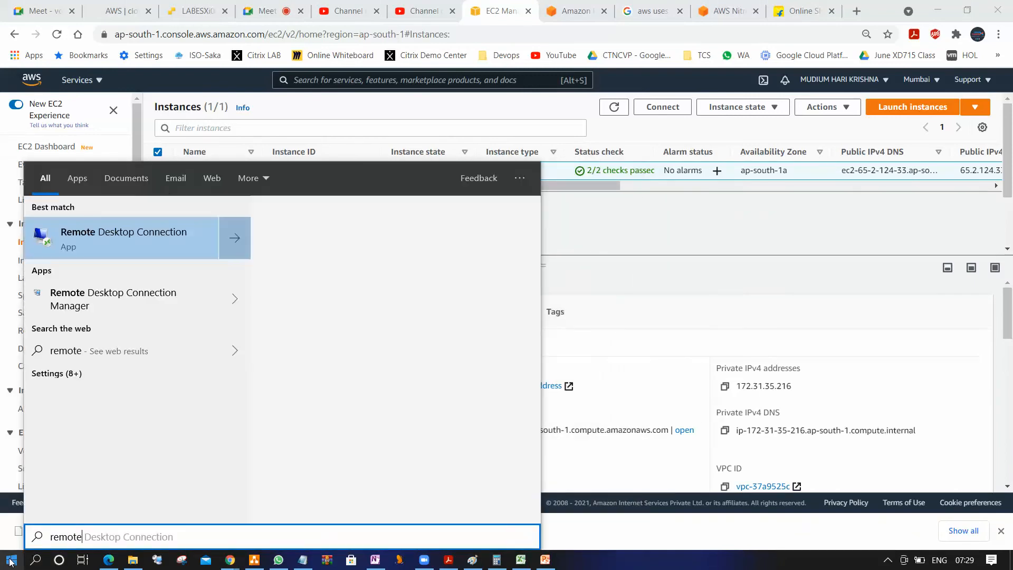
{"action": "left_click", "coordinate": [101, 231]}
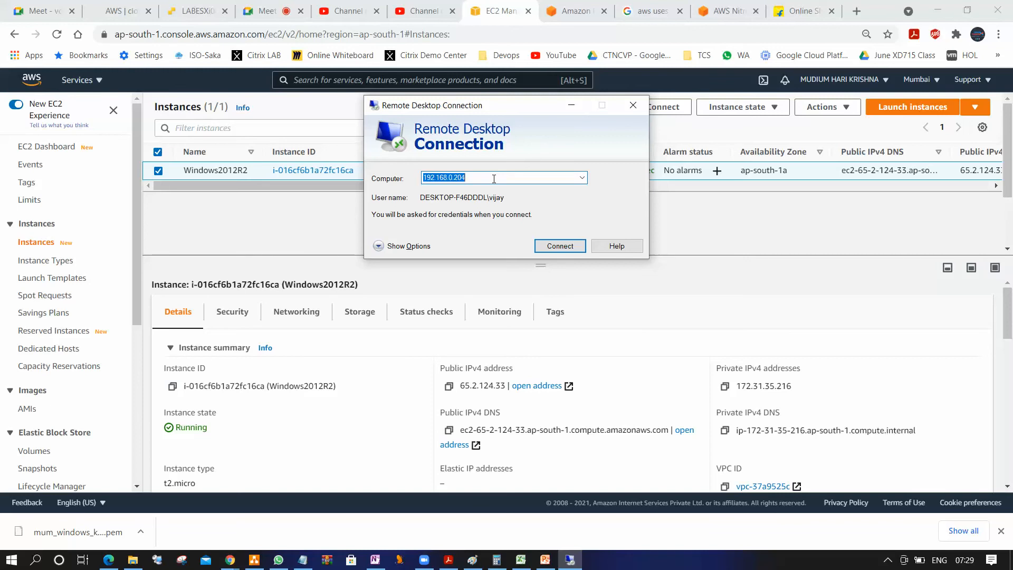
{"action": "left_click", "coordinate": [634, 104]}
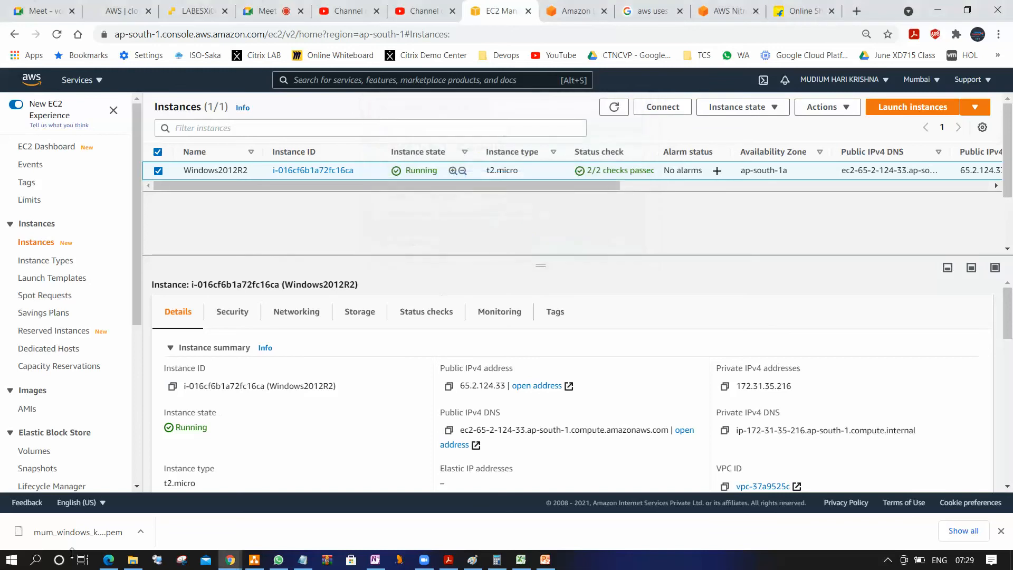
Run mstsc, try a Remote Desktop connection to 65.2.124.33, and close it at the credentials prompt
{"action": "left_click", "coordinate": [12, 560]}
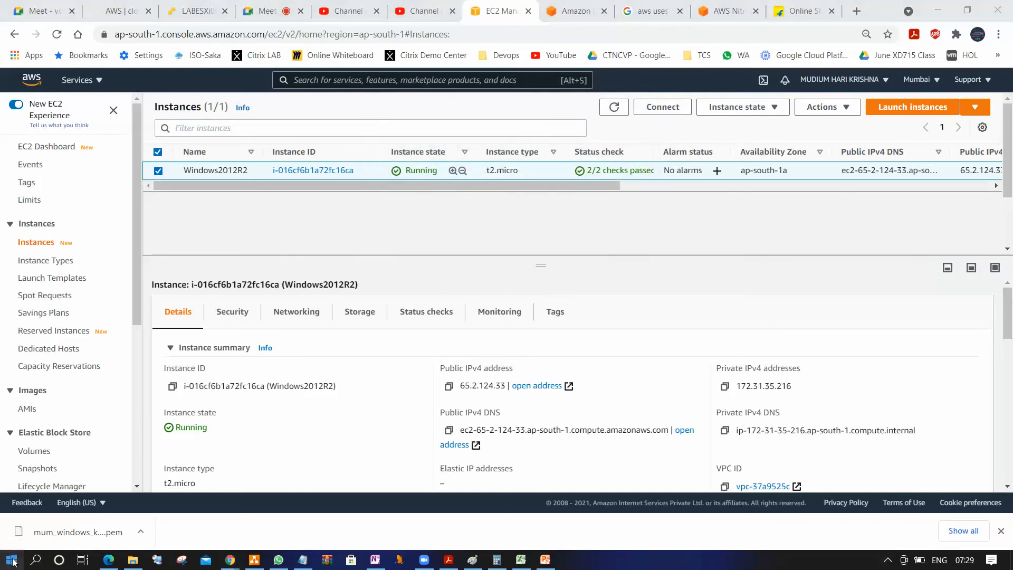
{"action": "right_click", "coordinate": [12, 560]}
{"action": "left_click", "coordinate": [65, 491]}
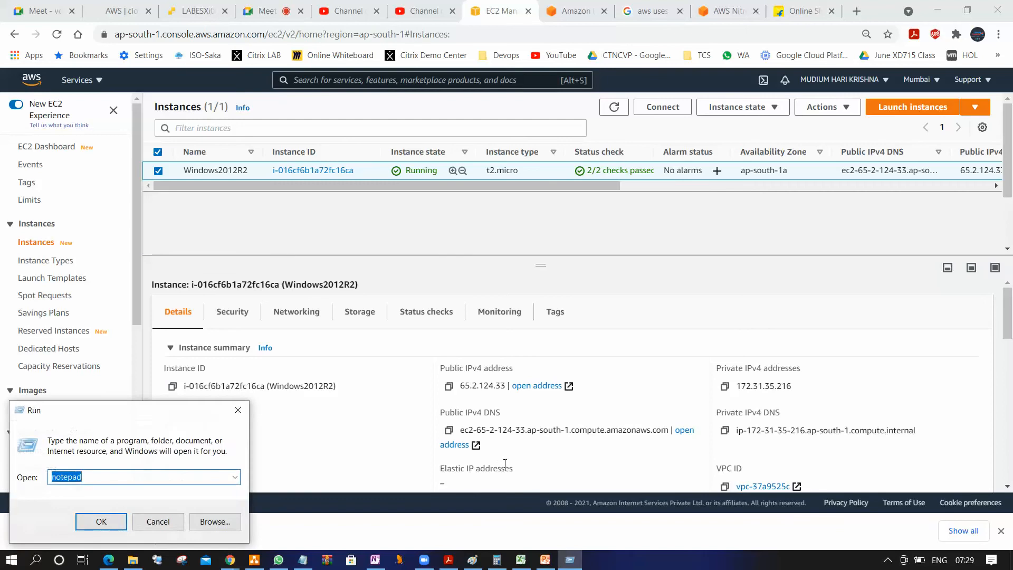
{"action": "type", "text": "mstsc"}
{"action": "key", "text": "Return"}
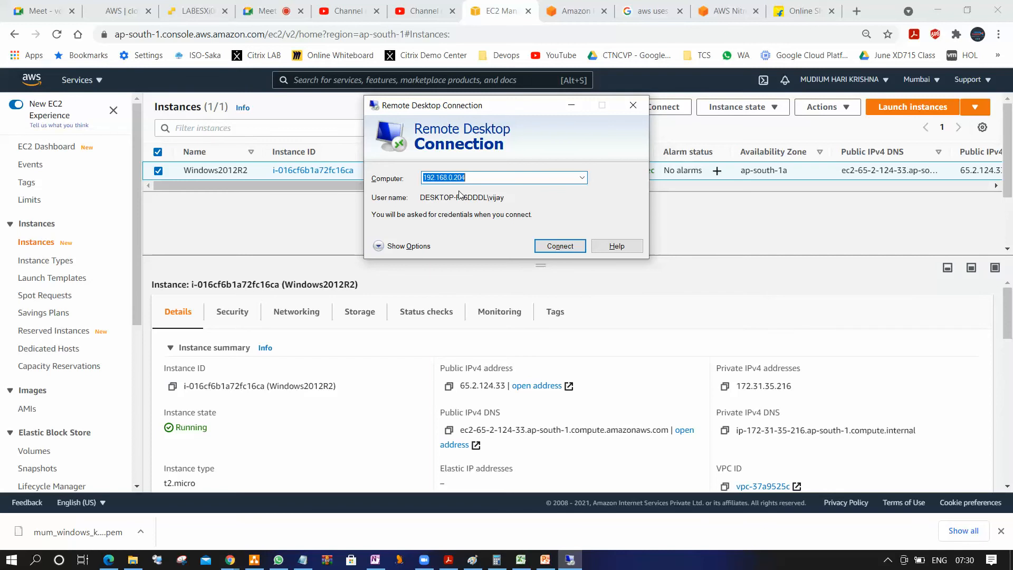
{"action": "key", "text": "ctrl+v"}
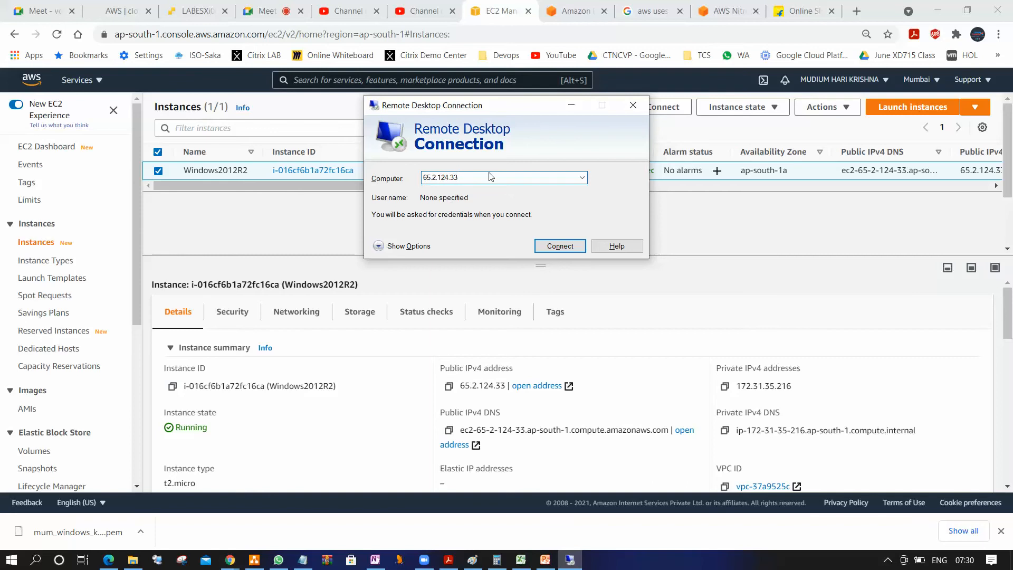
{"action": "left_click", "coordinate": [561, 246]}
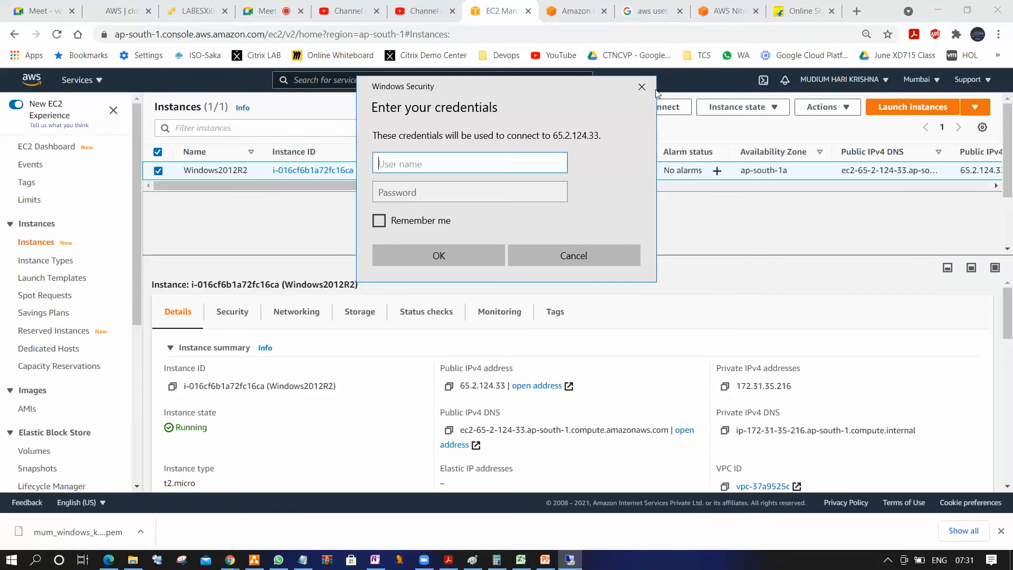
{"action": "left_click", "coordinate": [641, 86]}
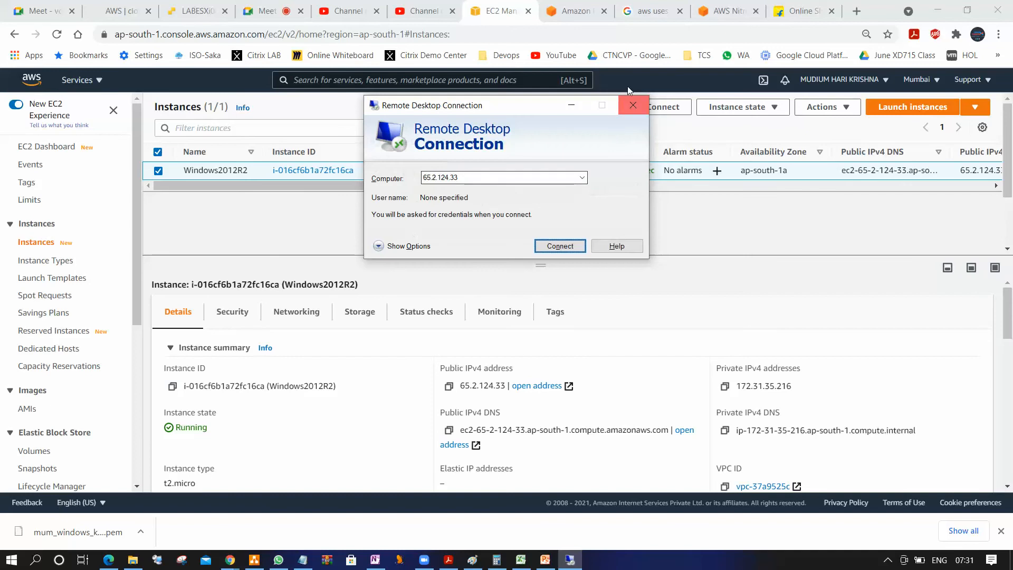
{"action": "left_click", "coordinate": [632, 105]}
Delete both all-traffic inbound rules from the default security group, save the rules and review the group's inbound rules
{"action": "left_click_drag", "start_coordinate": [134, 276], "coordinate": [132, 433]}
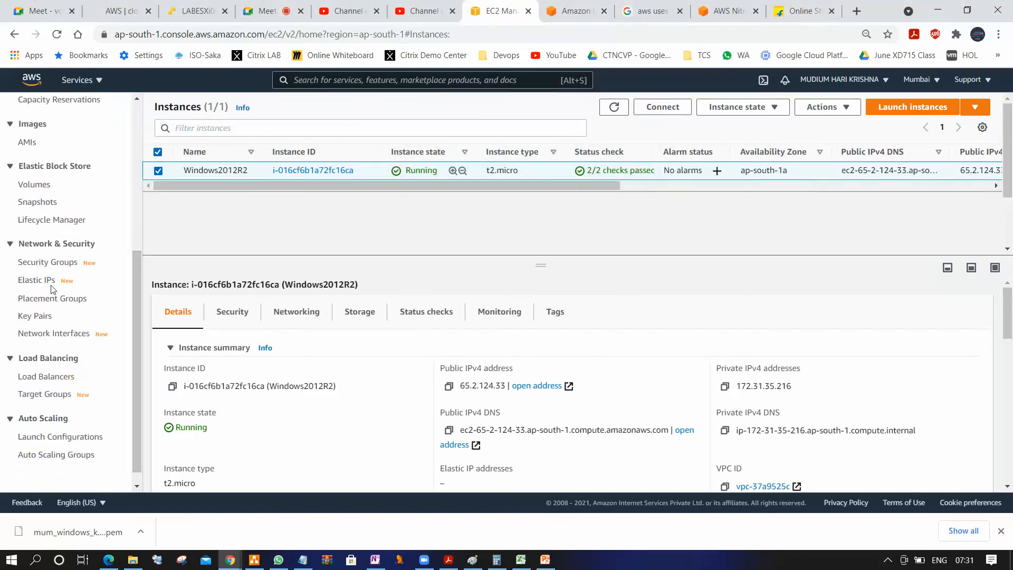
{"action": "left_click", "coordinate": [55, 263]}
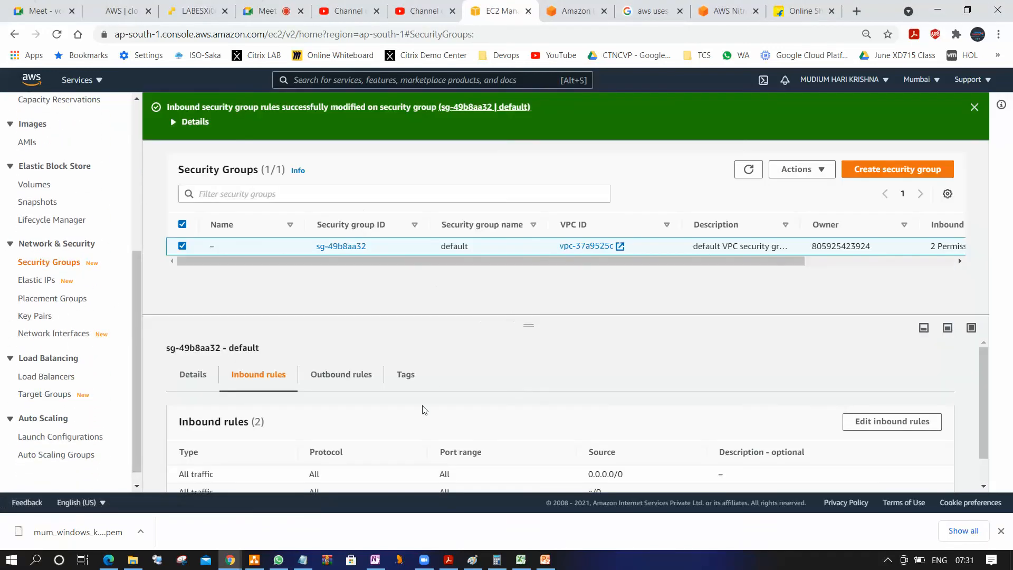
{"action": "left_click", "coordinate": [910, 429]}
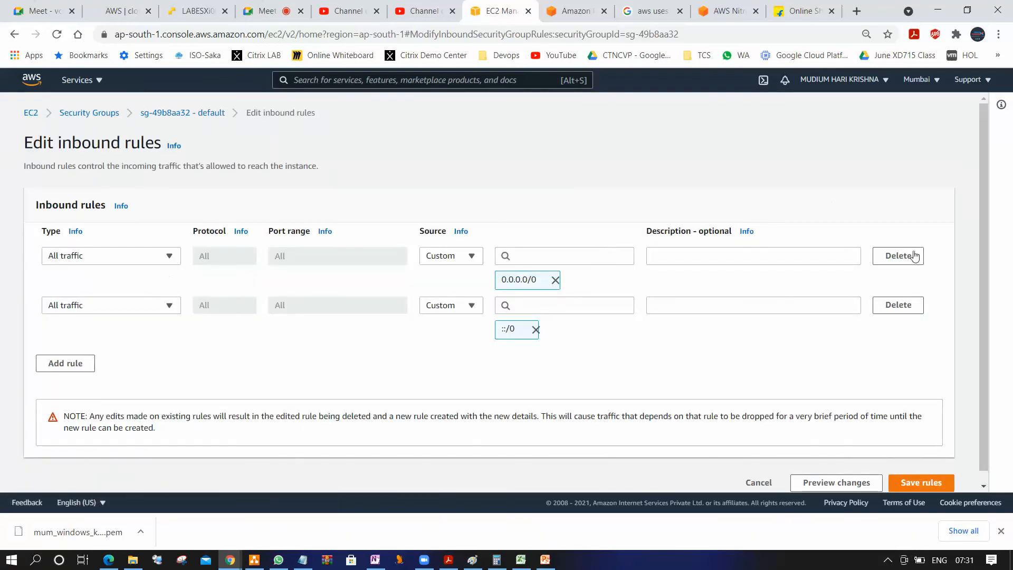
{"action": "left_click", "coordinate": [896, 255]}
{"action": "left_click", "coordinate": [908, 256]}
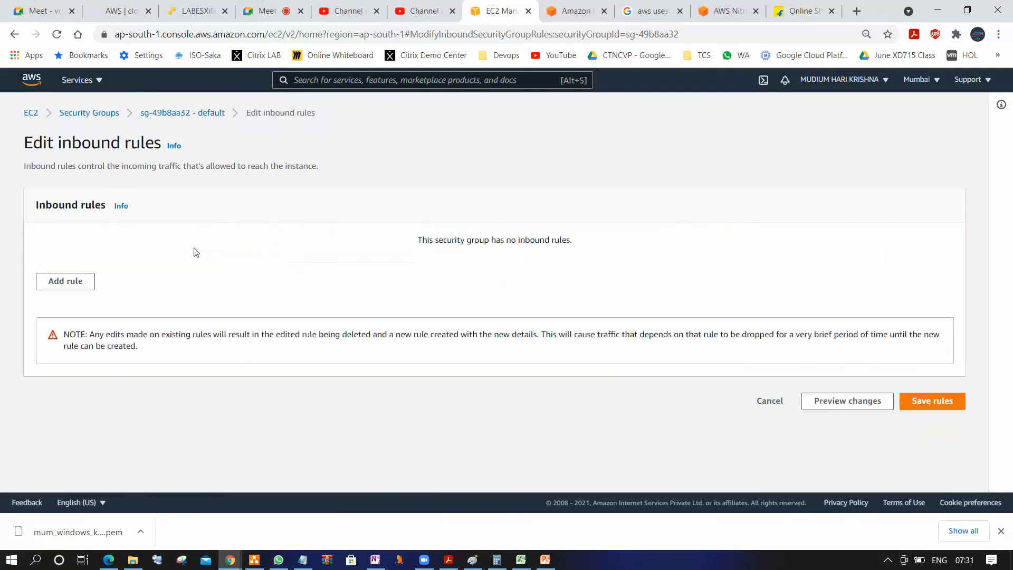
{"action": "left_click", "coordinate": [913, 401]}
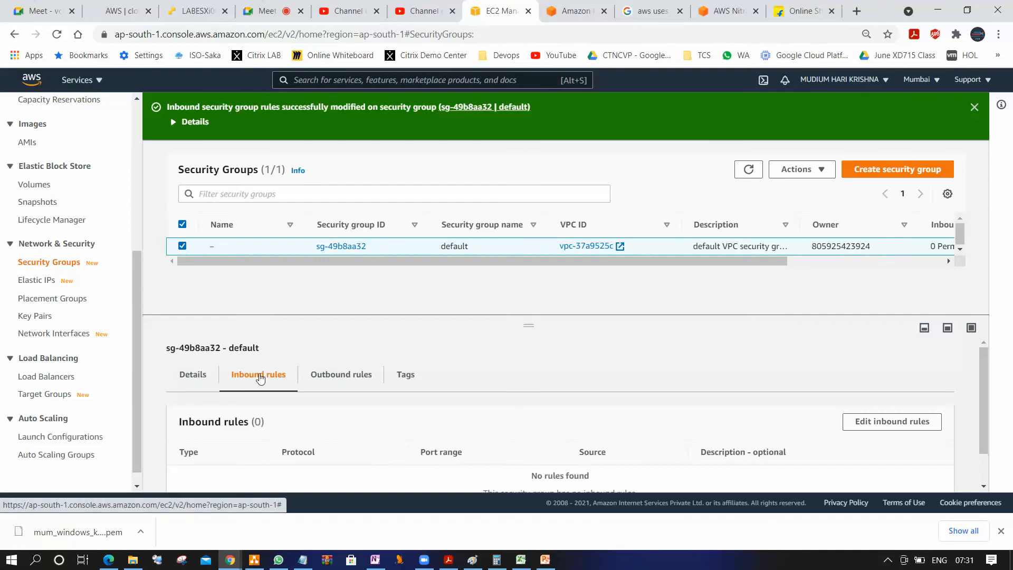
{"action": "scroll", "coordinate": [771, 399], "scroll_direction": "down", "scroll_amount": 1}
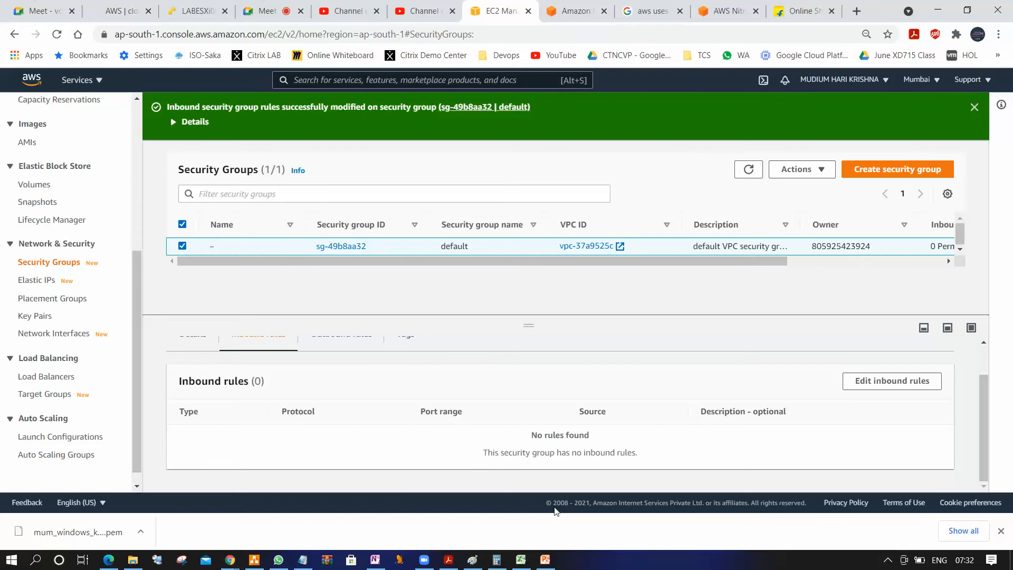
Open Remote Desktop Connection from the Run dialog and try connecting to the instance's copied public address, 65.2.124.33
{"action": "key", "text": "super+r"}
{"action": "key", "text": "Return"}
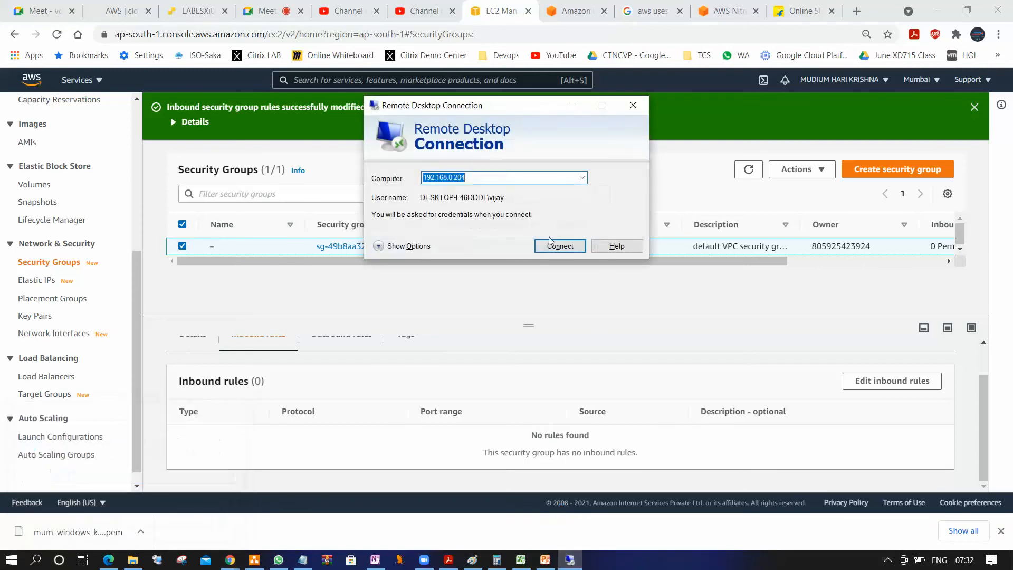
{"action": "key", "text": "ctrl+v"}
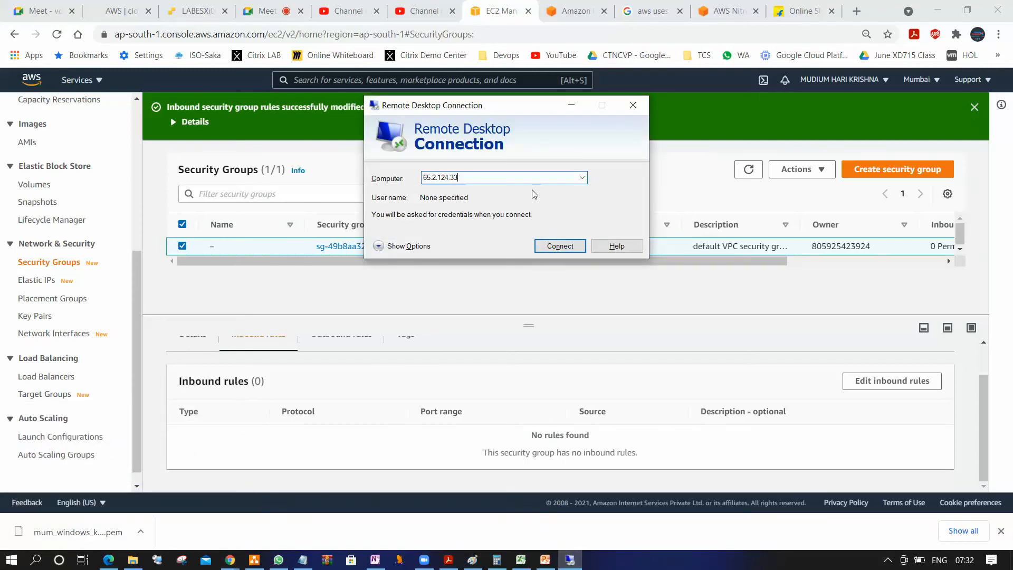
{"action": "left_click", "coordinate": [565, 246]}
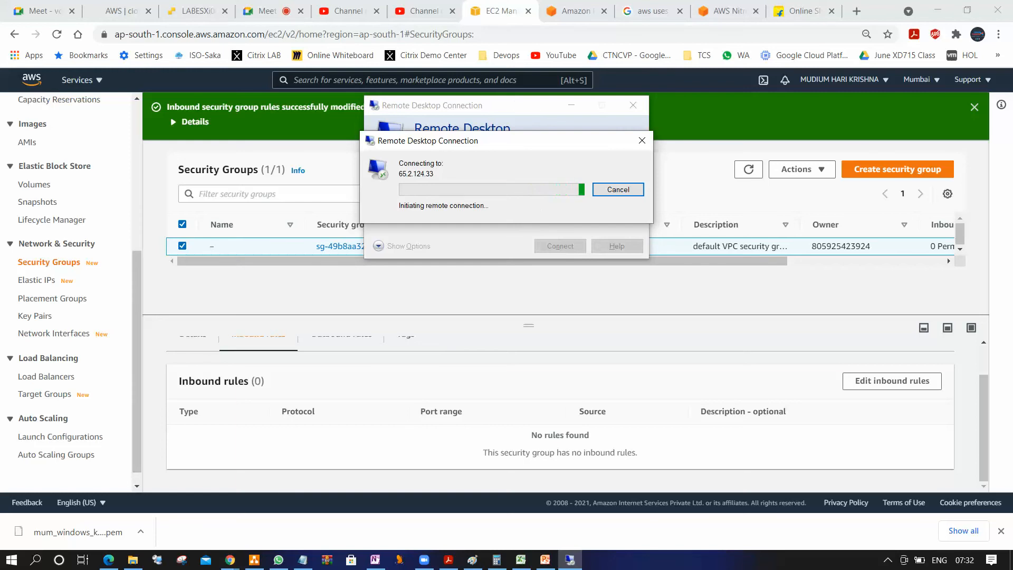
In a new browser tab, open google.com, search for "rdp port number" and highlight the port number in the answer
{"action": "left_click", "coordinate": [853, 14]}
{"action": "left_click", "coordinate": [856, 15]}
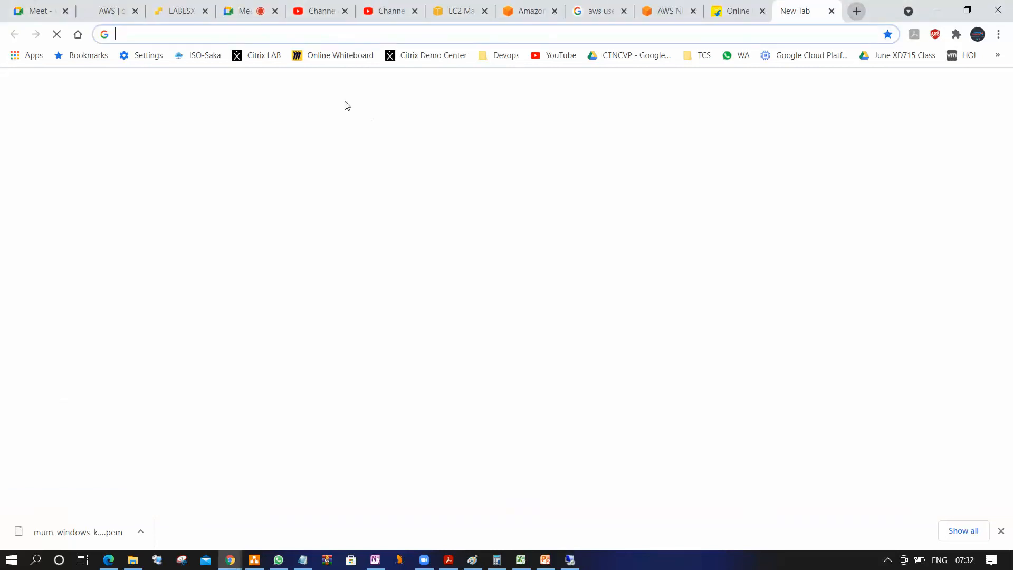
{"action": "left_click", "coordinate": [310, 37]}
{"action": "type", "text": "google.com"}
{"action": "key", "text": "Return"}
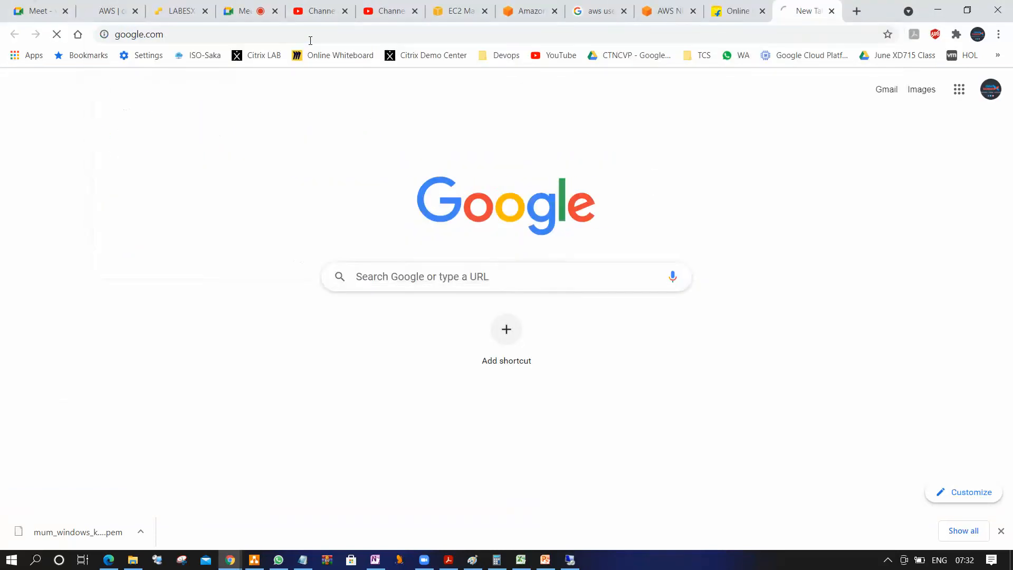
{"action": "type", "text": "DP"}
{"action": "key", "text": "BackSpace"}
{"action": "key", "text": "BackSpace"}
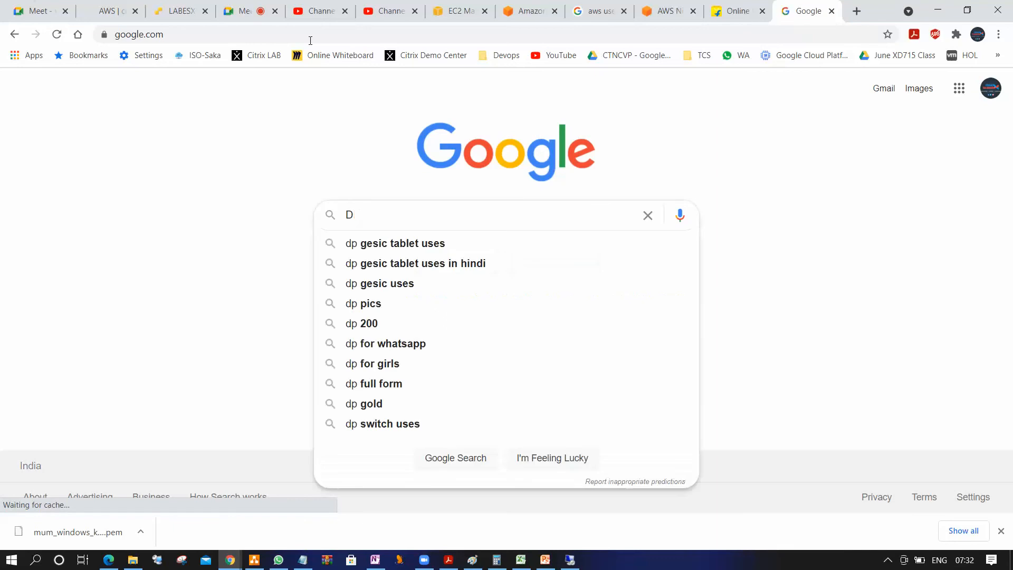
{"action": "type", "text": "RDP port"}
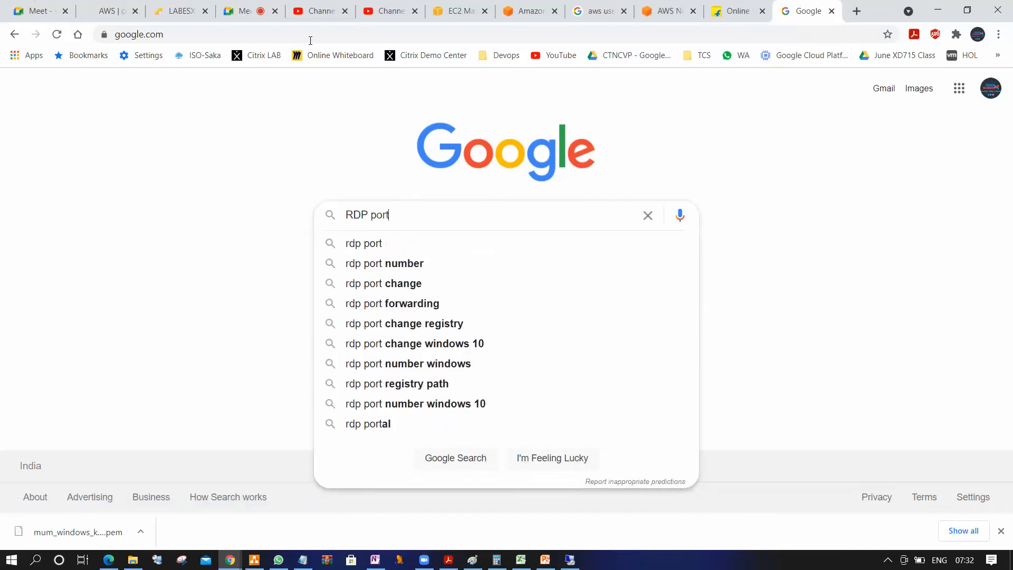
{"action": "key", "text": "Down"}
{"action": "key", "text": "Return"}
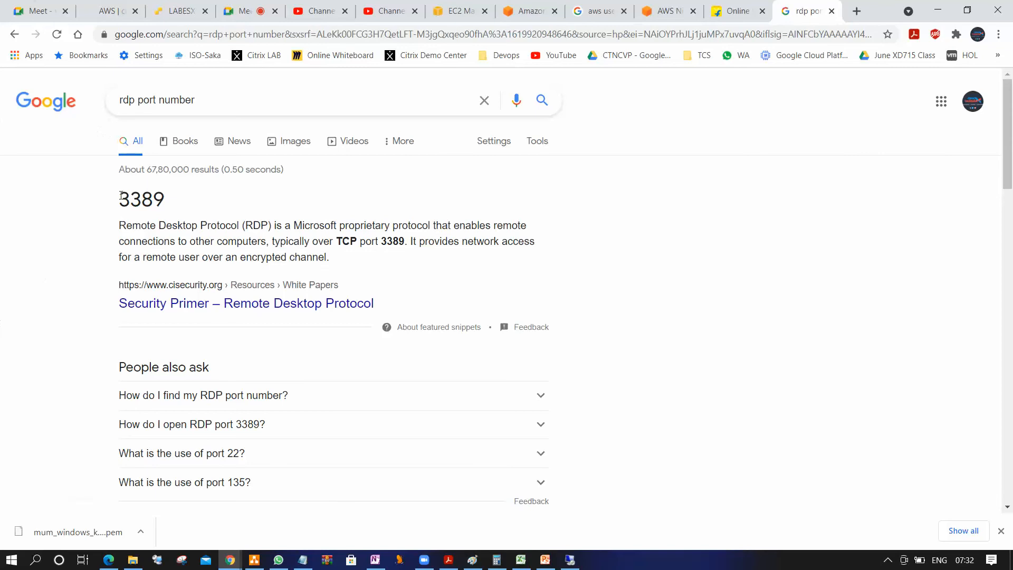
{"action": "left_click_drag", "start_coordinate": [117, 198], "coordinate": [161, 207]}
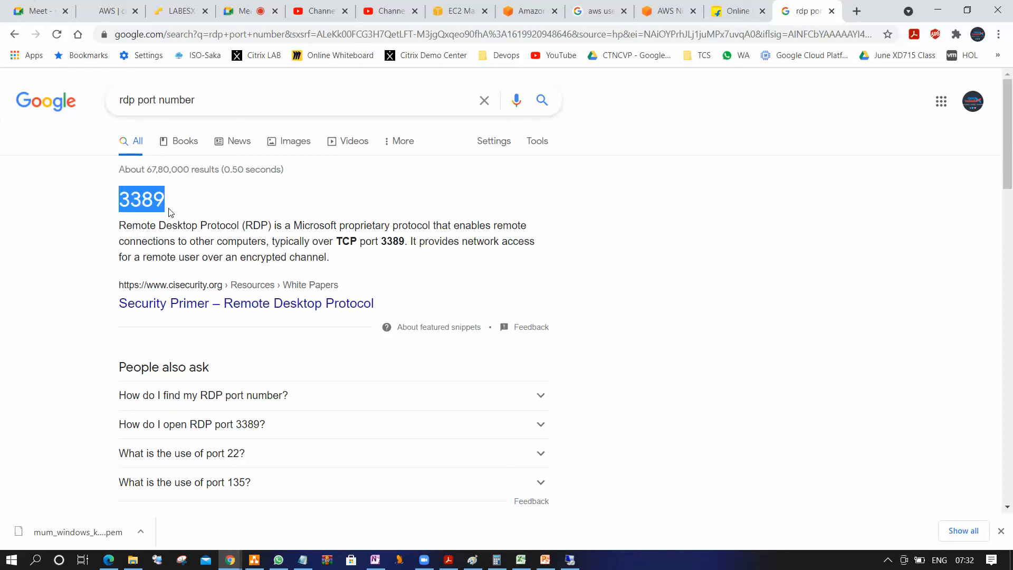
Back in the EC2 console, add an inbound rule of type RDP with source My IP to the default security group
{"action": "left_click", "coordinate": [463, 12]}
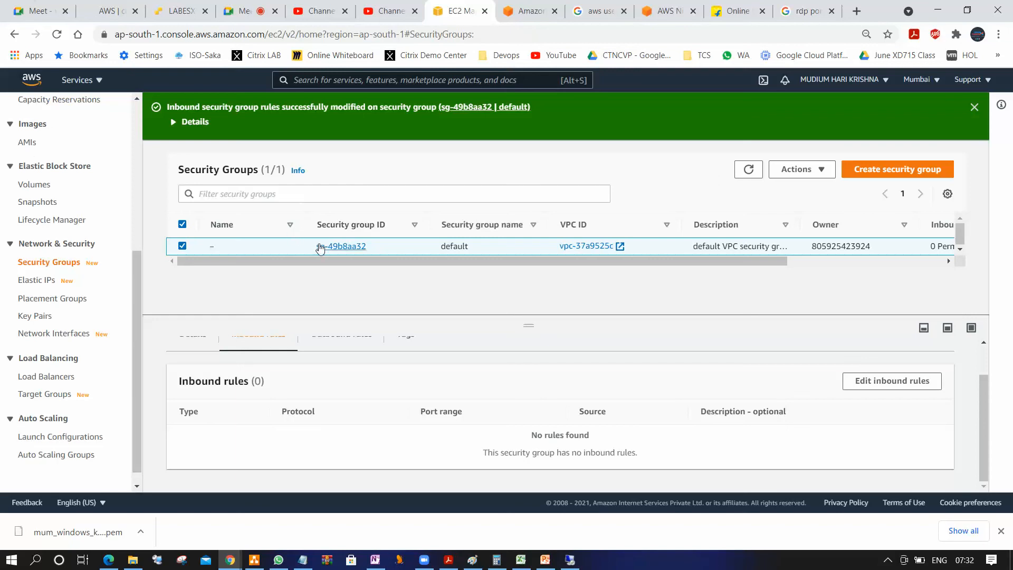
{"action": "scroll", "coordinate": [285, 390], "scroll_direction": "up", "scroll_amount": 2}
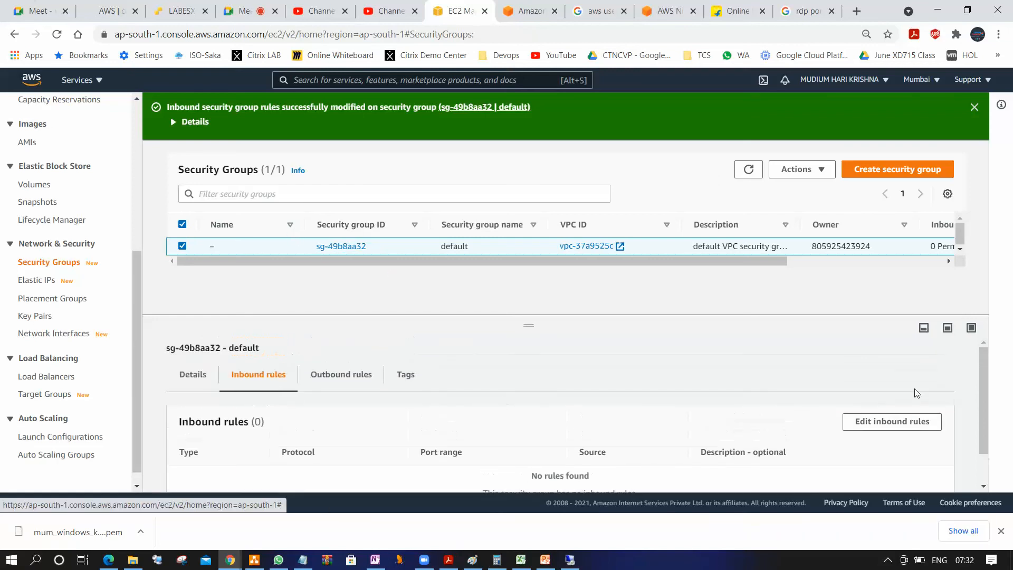
{"action": "left_click", "coordinate": [886, 422]}
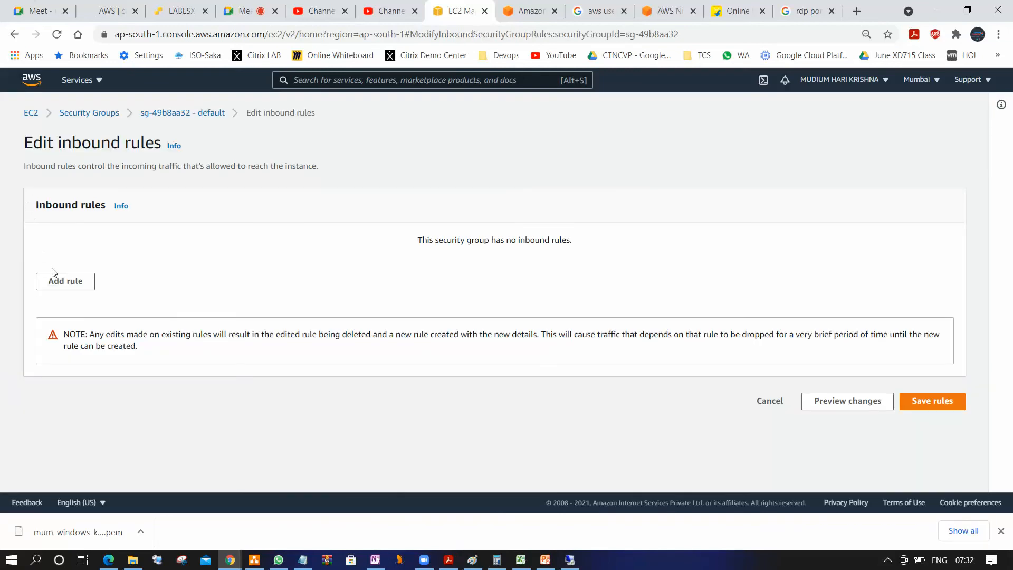
{"action": "left_click", "coordinate": [61, 285]}
{"action": "left_click", "coordinate": [174, 258]}
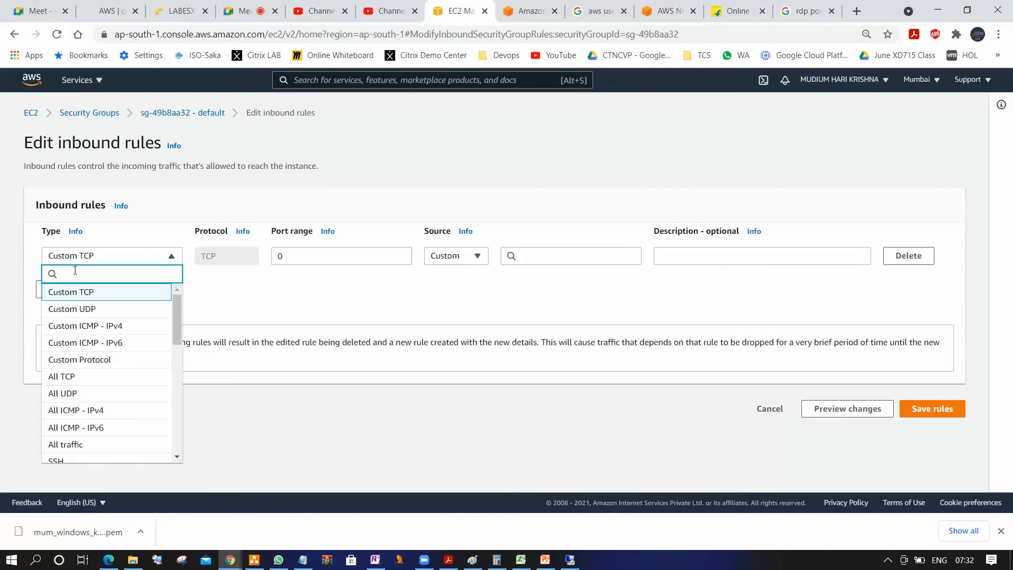
{"action": "type", "text": "rd"}
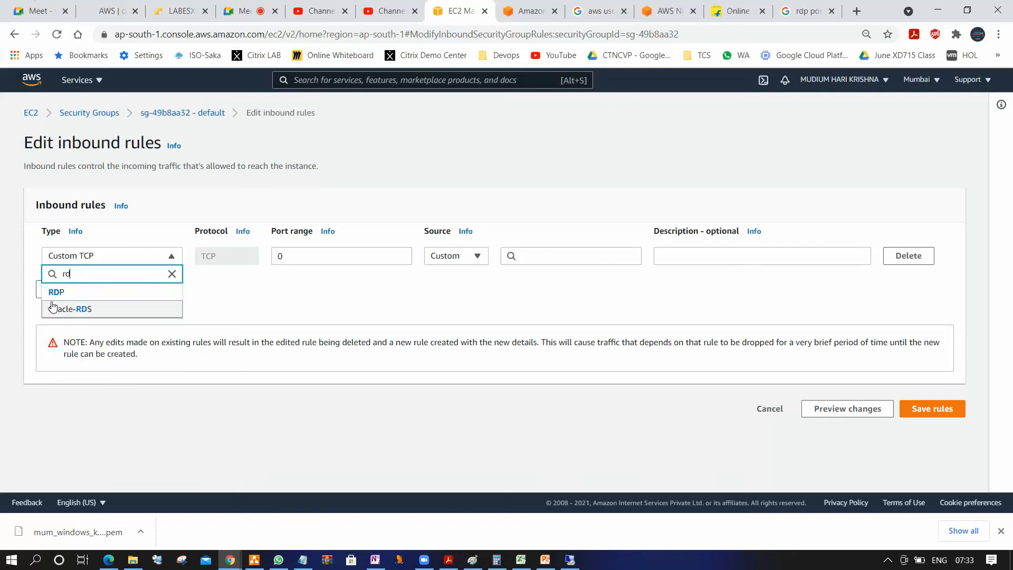
{"action": "left_click", "coordinate": [57, 292]}
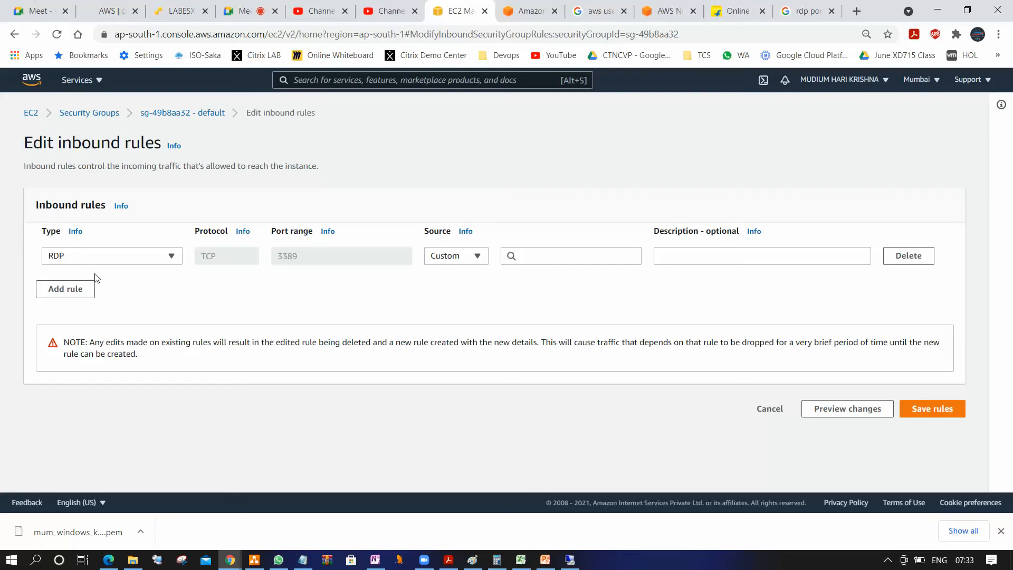
{"action": "left_click", "coordinate": [483, 261]}
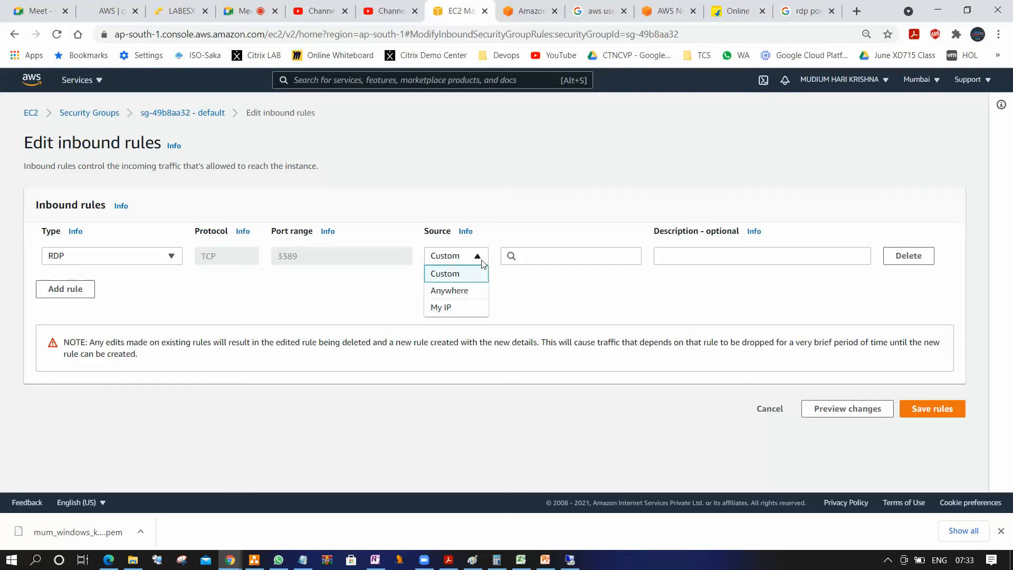
{"action": "left_click", "coordinate": [459, 308]}
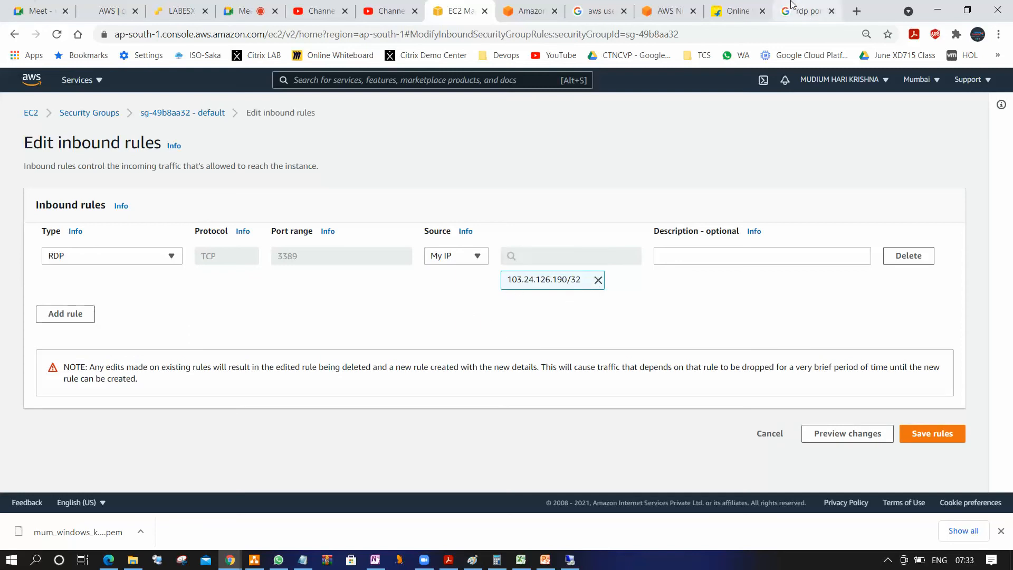
Search Google for "my ip details", open whatismyipaddress.com, decline its notifications and highlight the site's address
{"action": "left_click", "coordinate": [805, 12]}
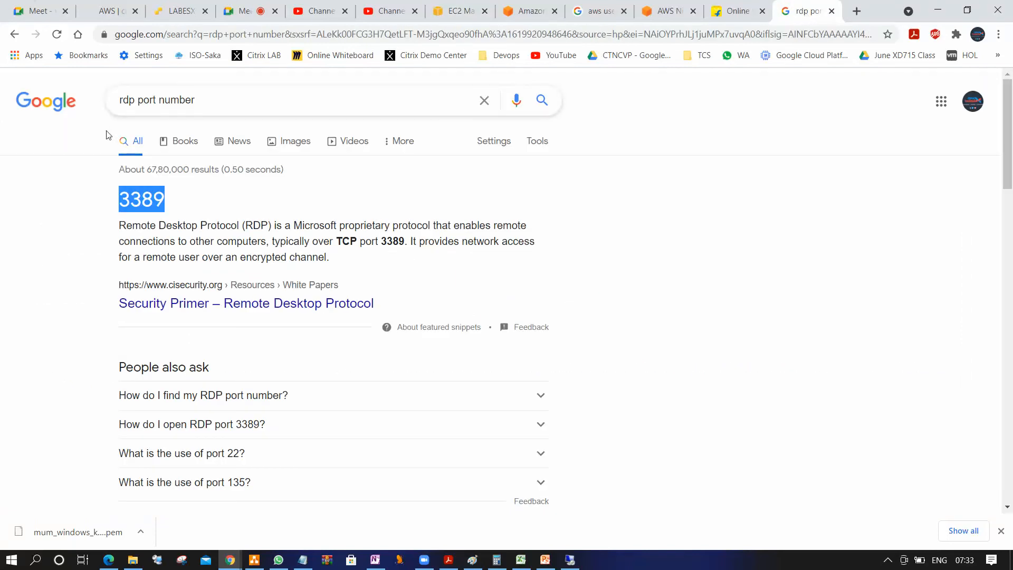
{"action": "left_click_drag", "start_coordinate": [208, 98], "coordinate": [4, 95]}
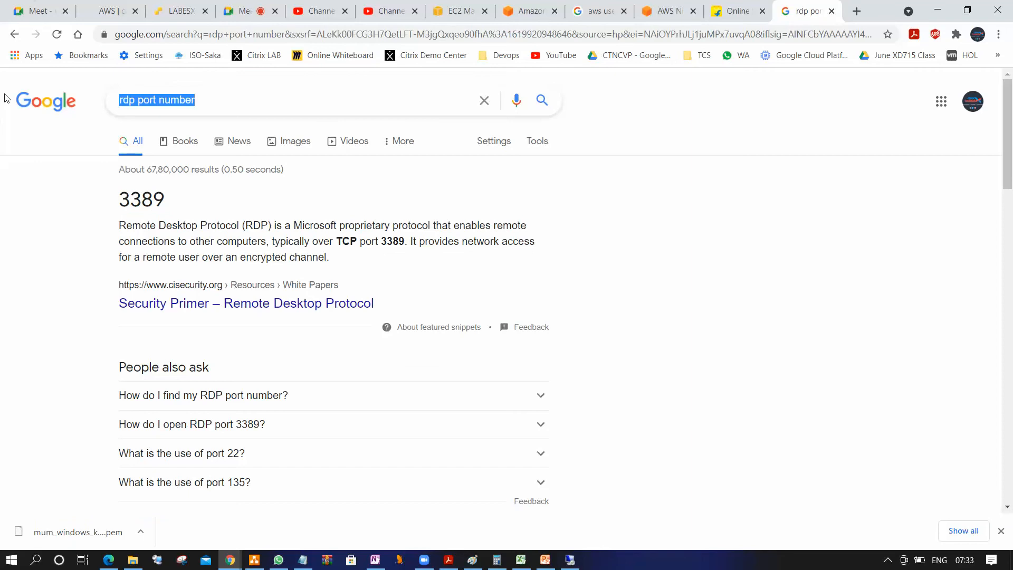
{"action": "type", "text": "my"}
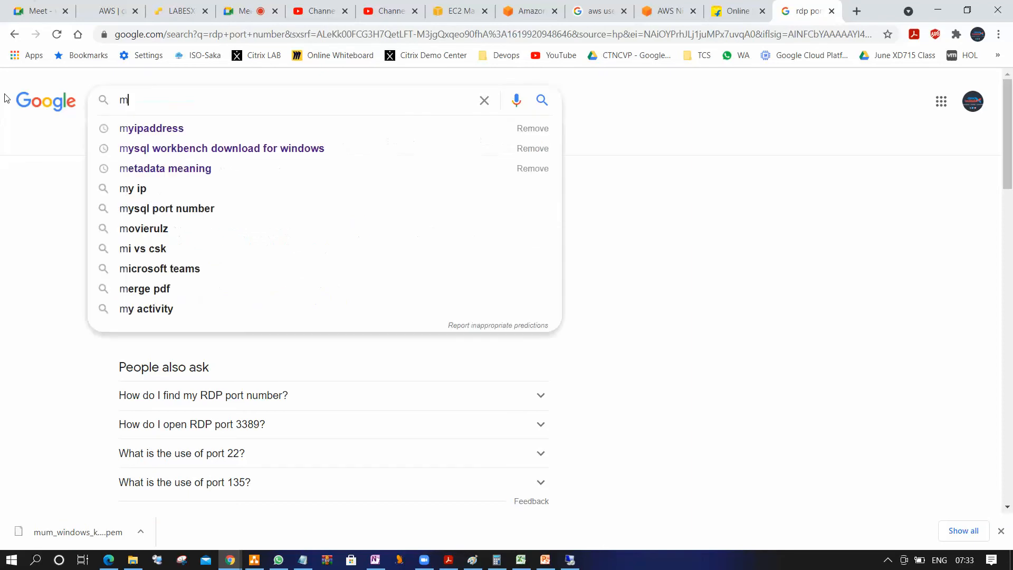
{"action": "key", "text": "Down"}
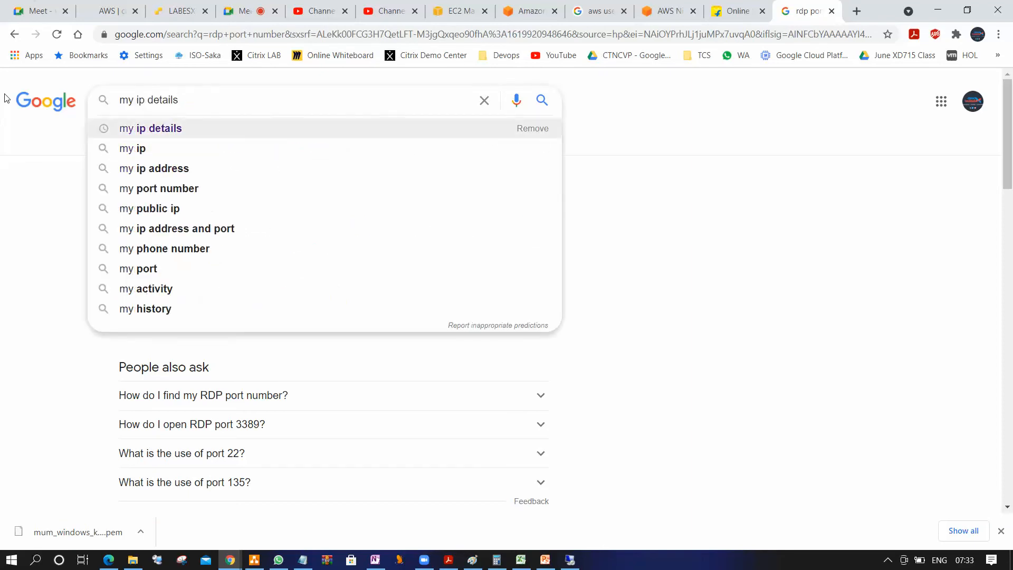
{"action": "key", "text": "Return"}
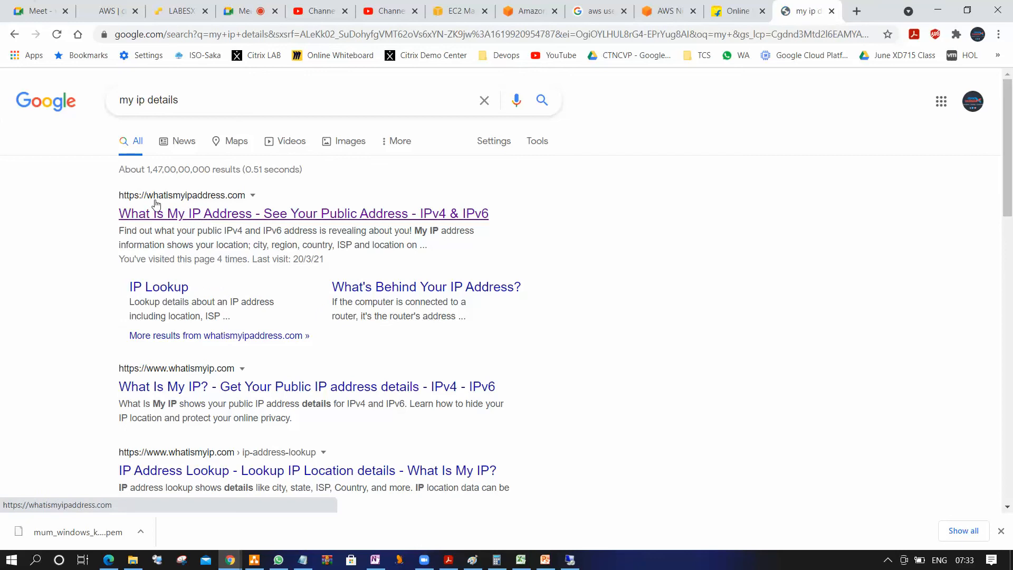
{"action": "left_click", "coordinate": [229, 215]}
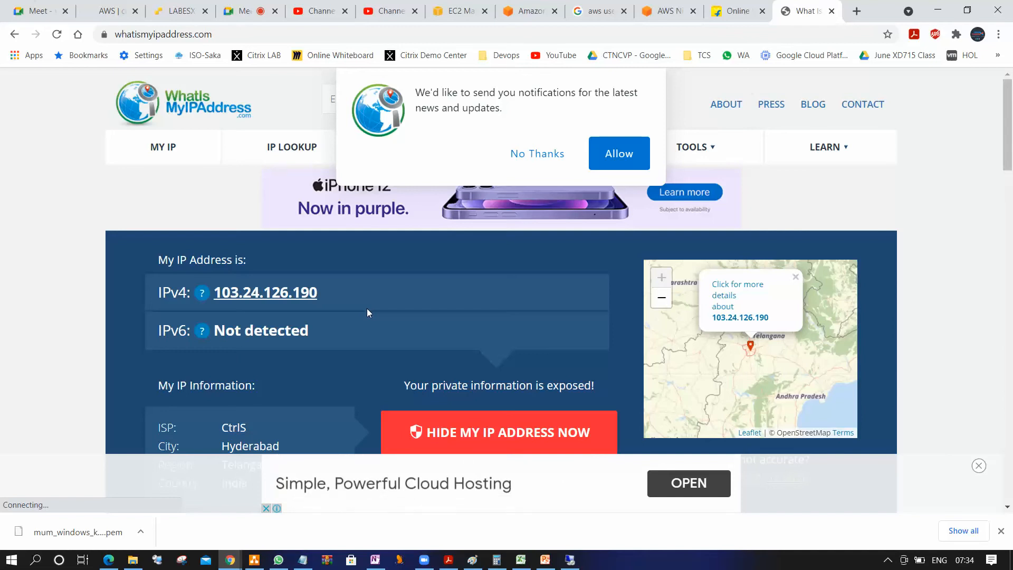
{"action": "left_click", "coordinate": [556, 155]}
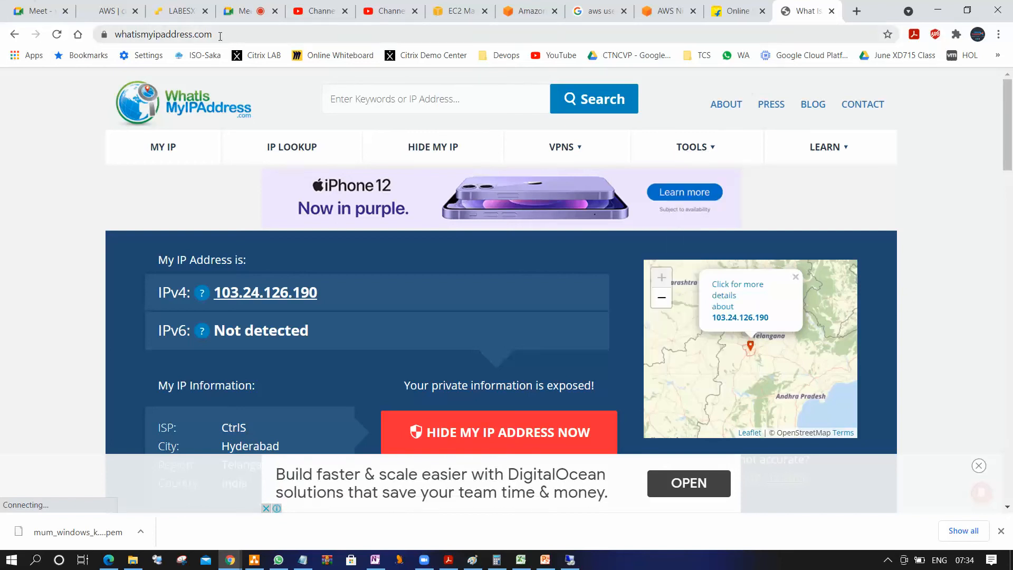
{"action": "left_click_drag", "start_coordinate": [220, 35], "coordinate": [1, 33]}
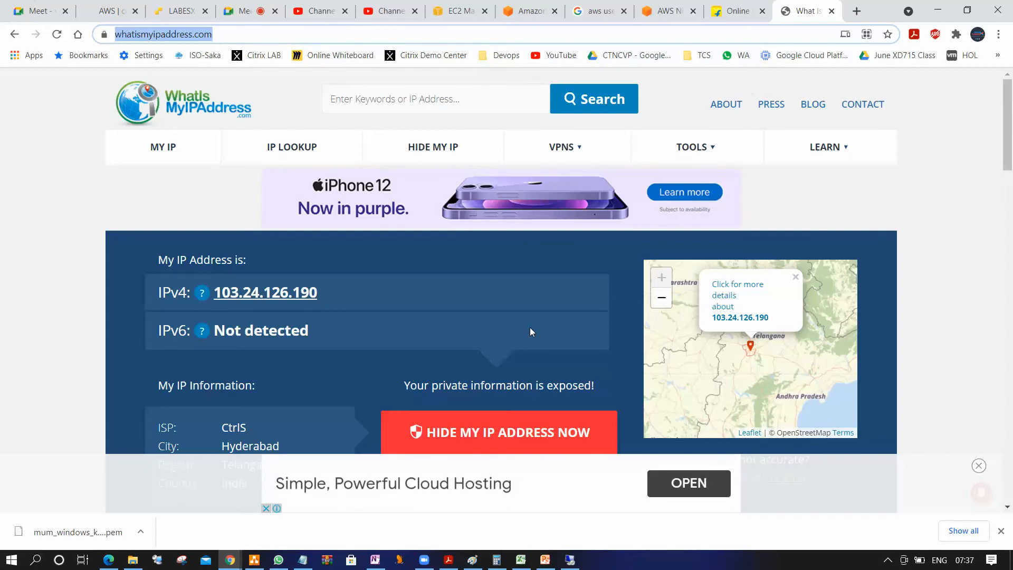
{"action": "left_click", "coordinate": [887, 560]}
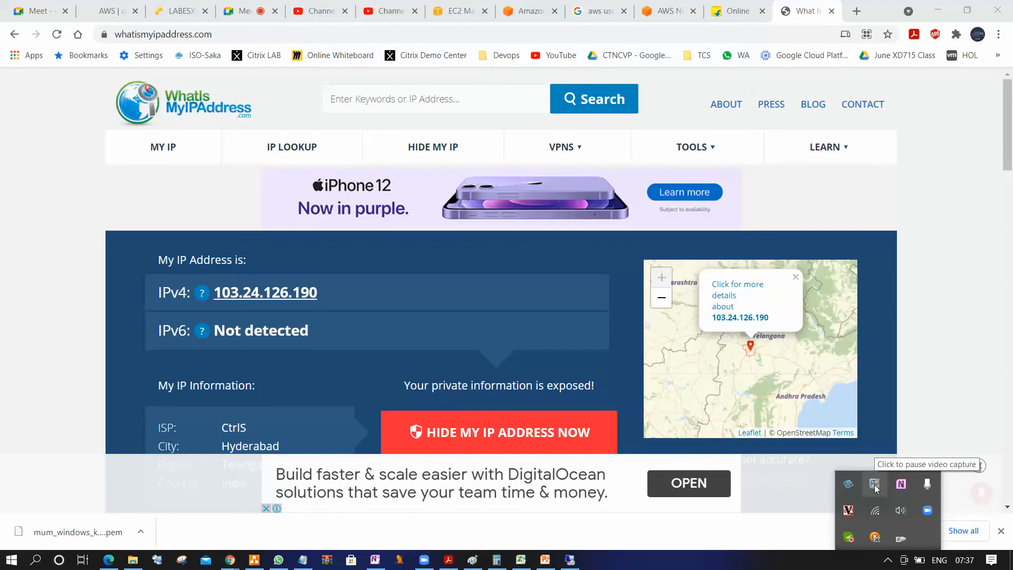
{"action": "left_click", "coordinate": [954, 353]}
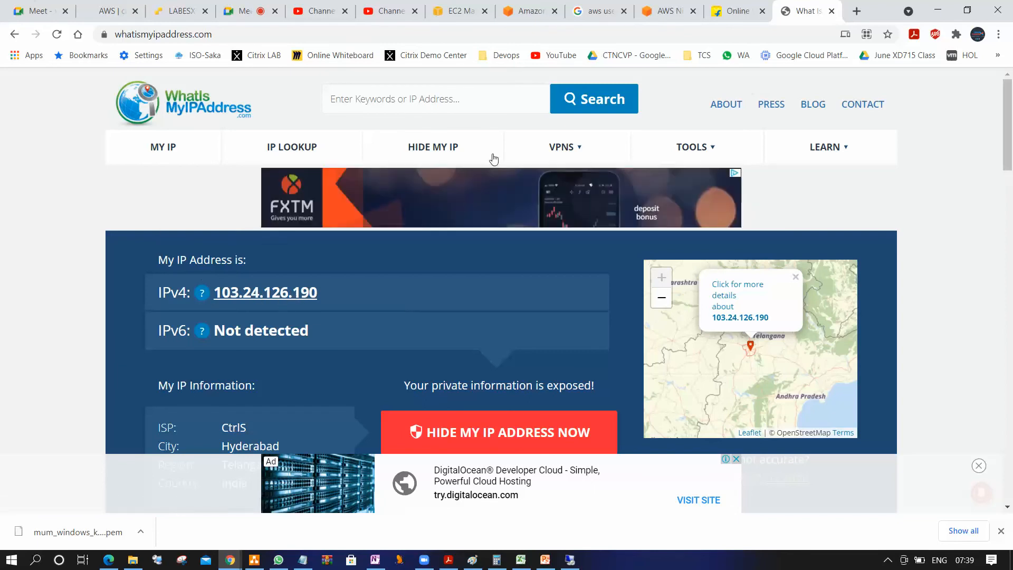
Compare the RDP rule's source address in the EC2 console with the public IPv4 address on whatismyipaddress.com
{"action": "left_click", "coordinate": [458, 11]}
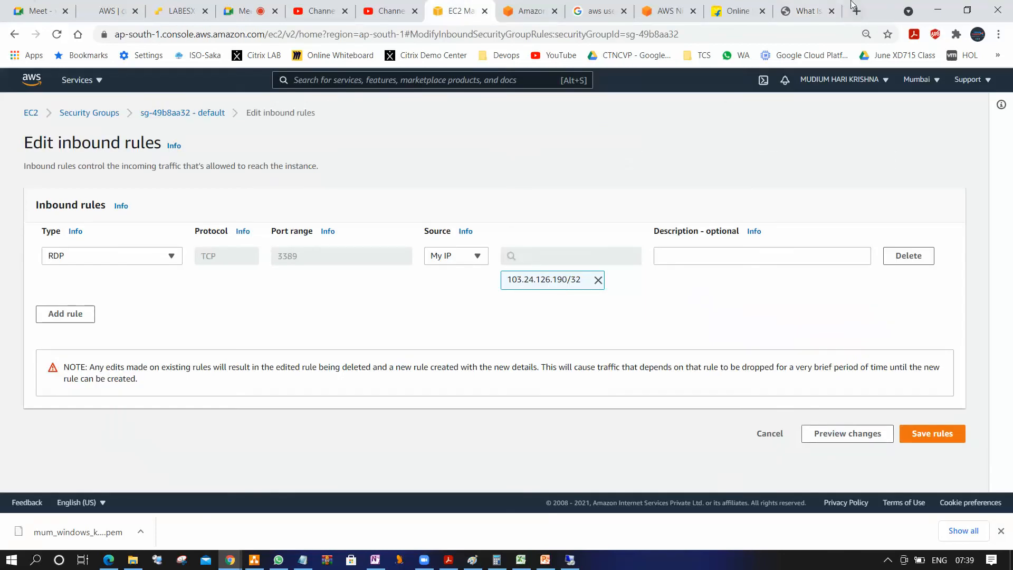
{"action": "left_click", "coordinate": [813, 11]}
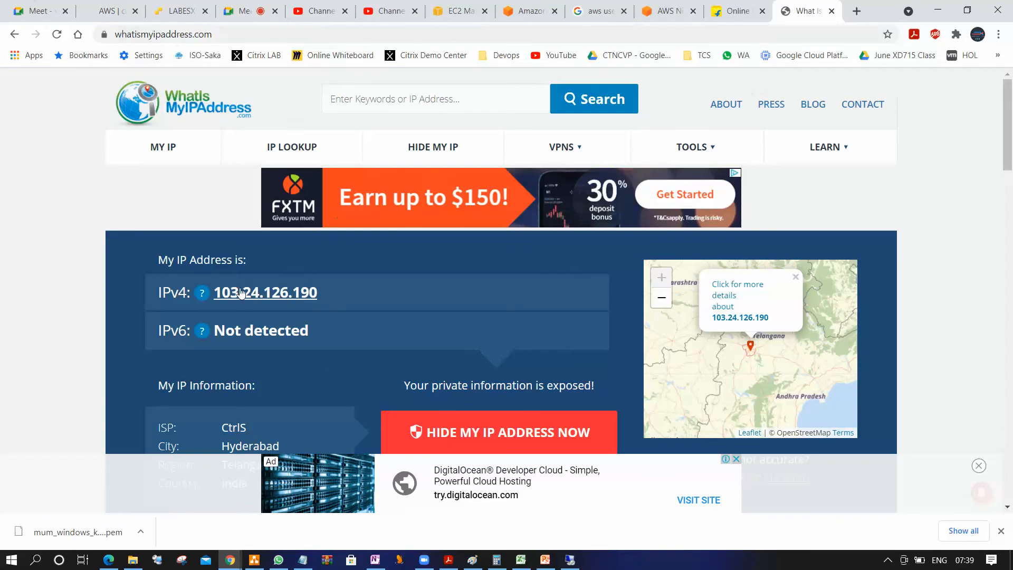
In the EC2 console, keep My IP as the RDP rule's source and save the default security group's inbound rules
{"action": "left_click", "coordinate": [456, 11]}
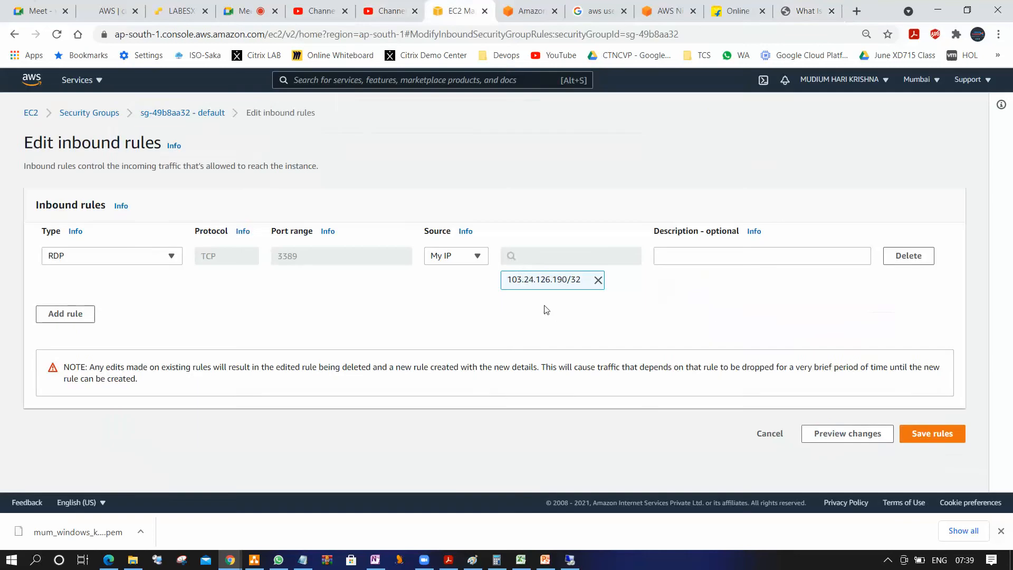
{"action": "left_click", "coordinate": [475, 257]}
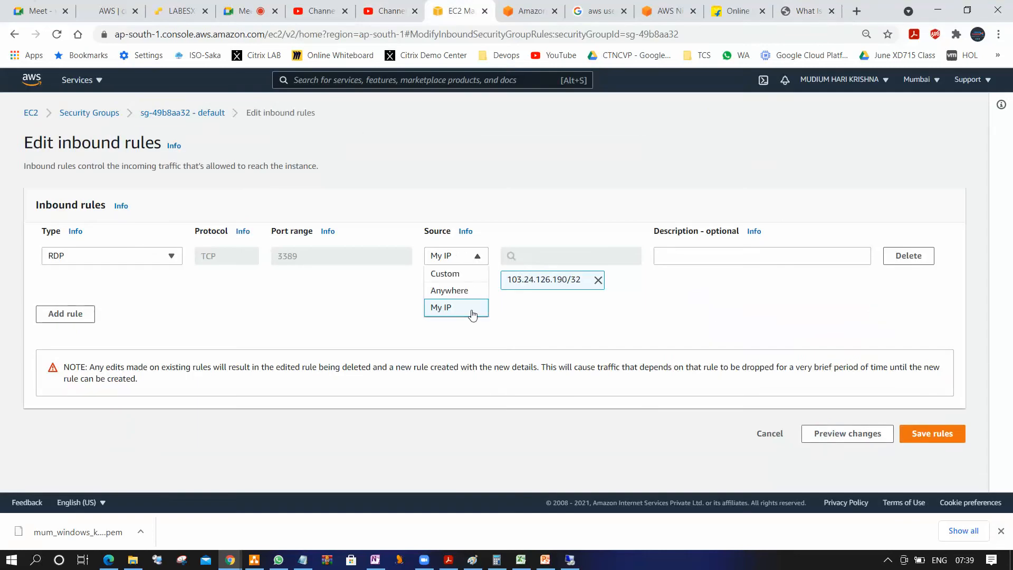
{"action": "left_click", "coordinate": [473, 309]}
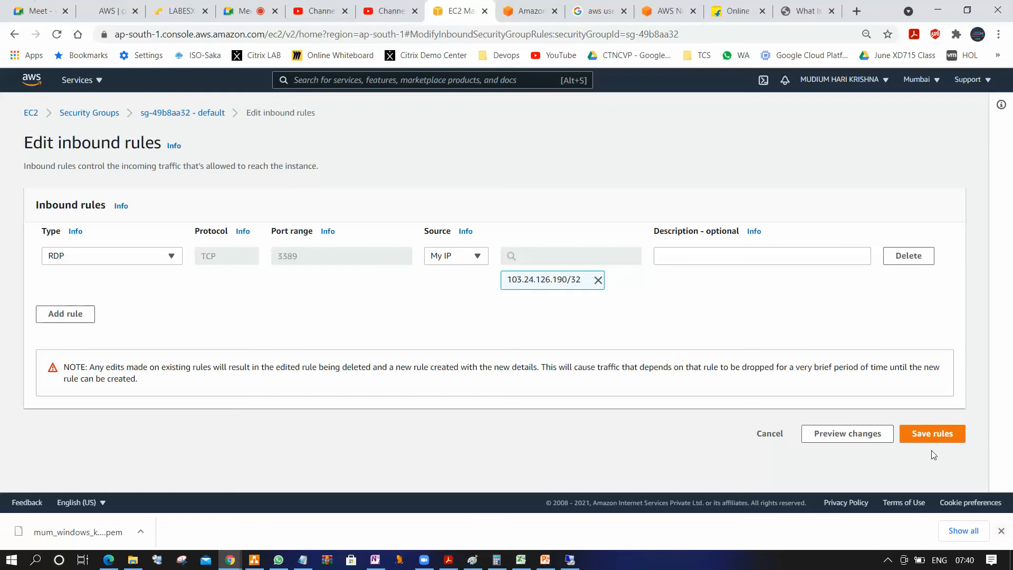
{"action": "left_click", "coordinate": [935, 433]}
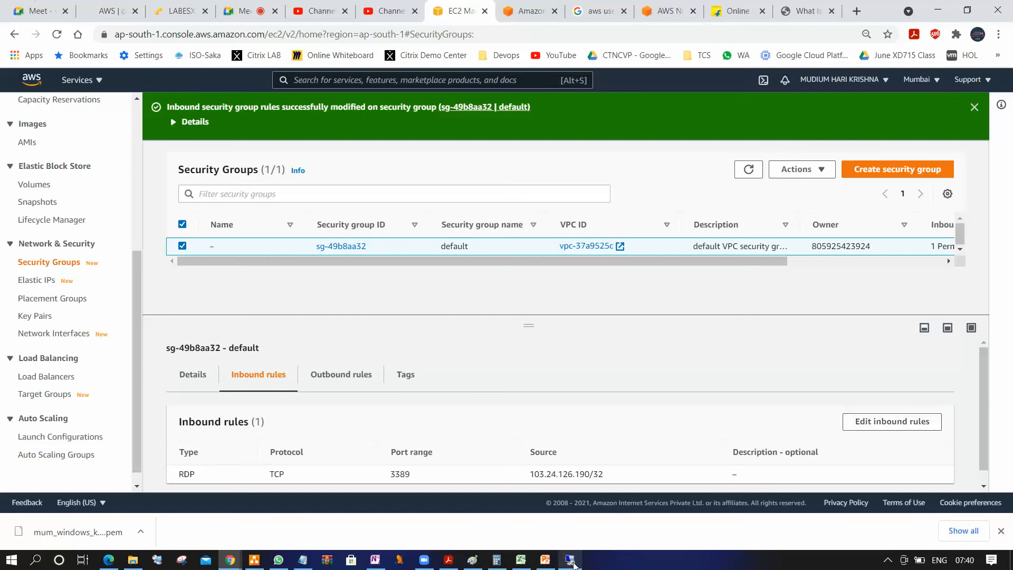
Test a Remote Desktop connection to 65.2.124.33, dismiss the credentials prompt and minimize the connection window
{"action": "left_click", "coordinate": [570, 561]}
{"action": "left_click", "coordinate": [645, 313]}
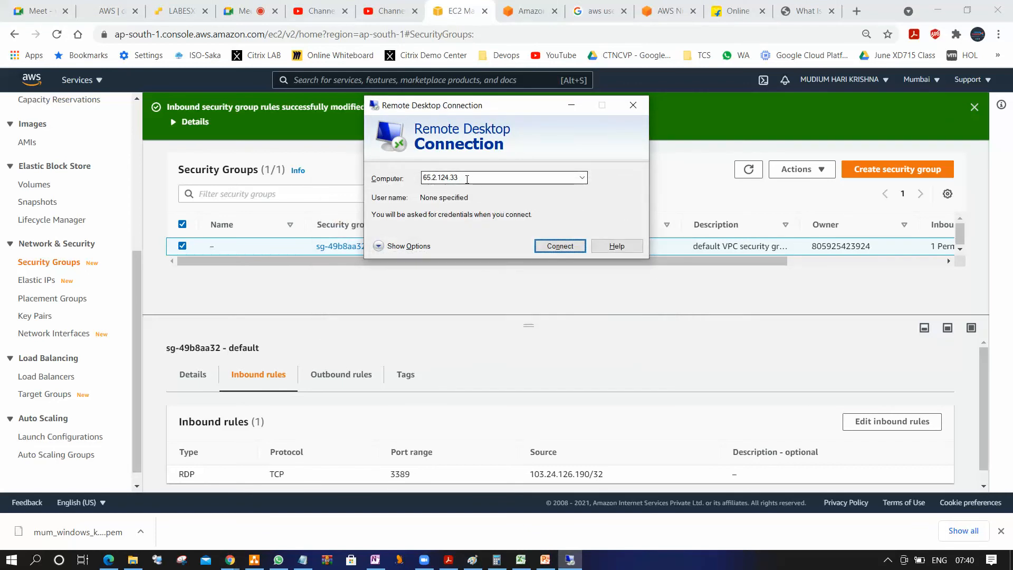
{"action": "left_click", "coordinate": [563, 246]}
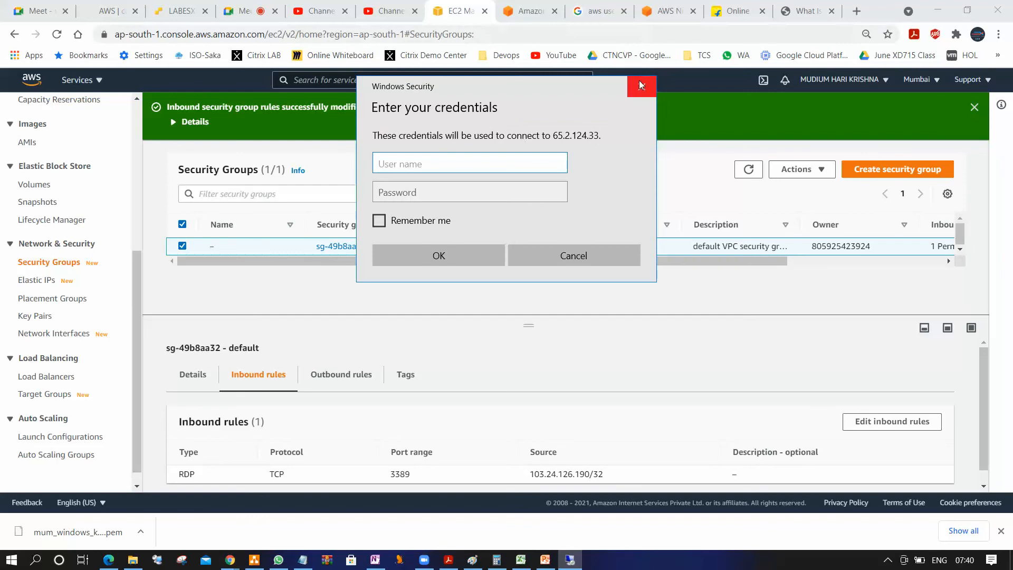
{"action": "left_click", "coordinate": [641, 84]}
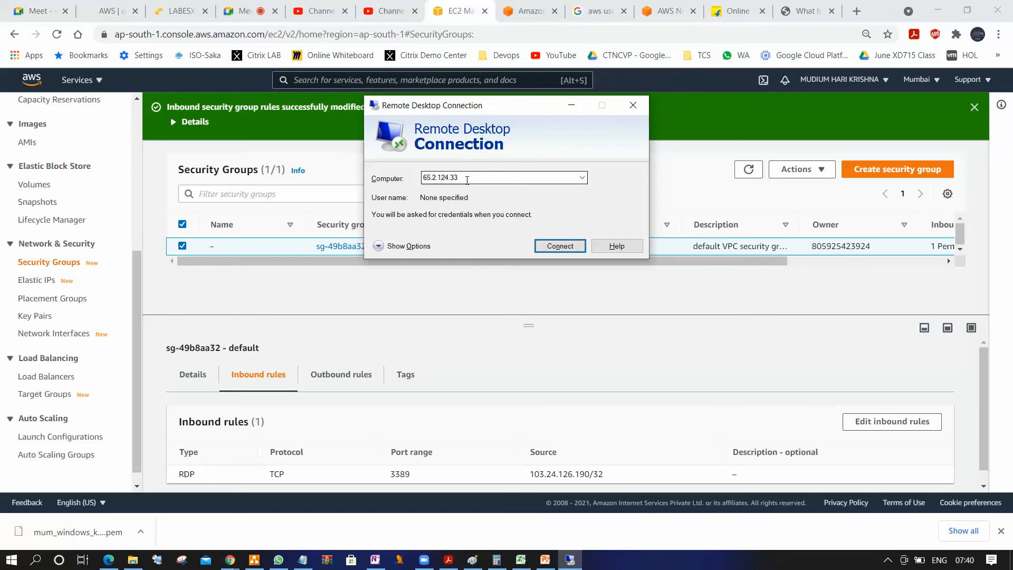
{"action": "left_click", "coordinate": [569, 107]}
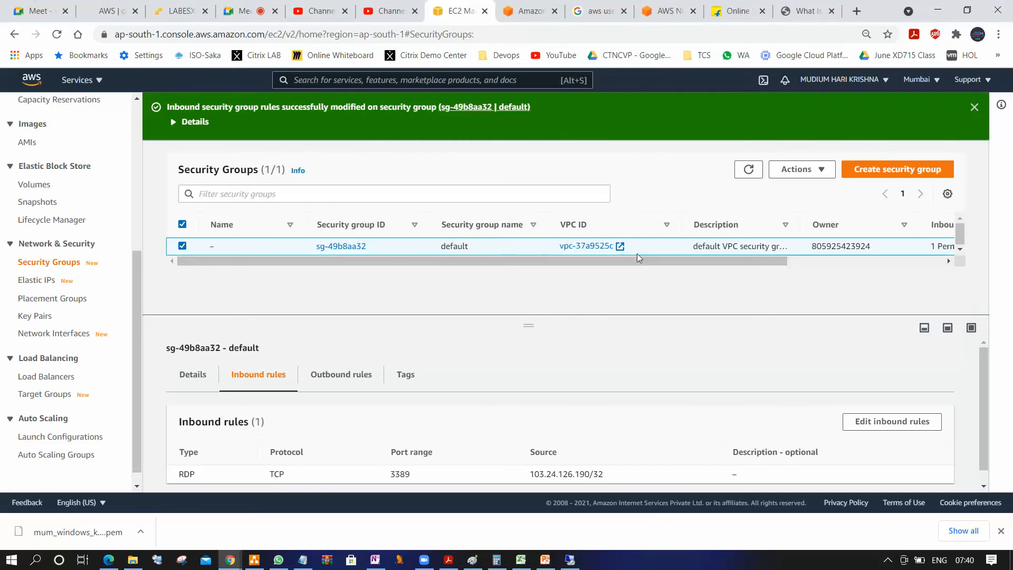
Change the default security group's RDP inbound rule source to Anywhere and save the rules
{"action": "left_click", "coordinate": [916, 420]}
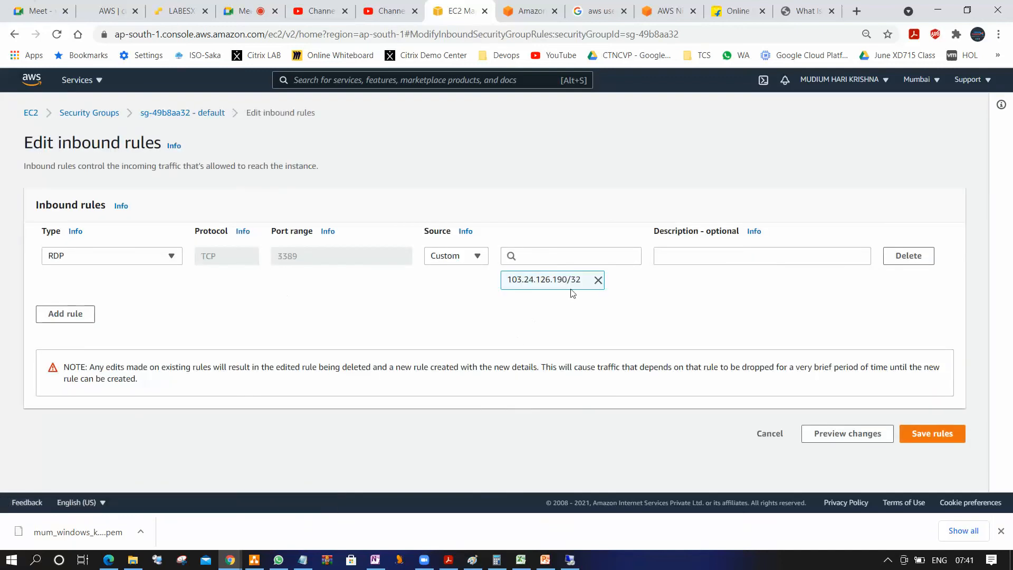
{"action": "left_click", "coordinate": [599, 282]}
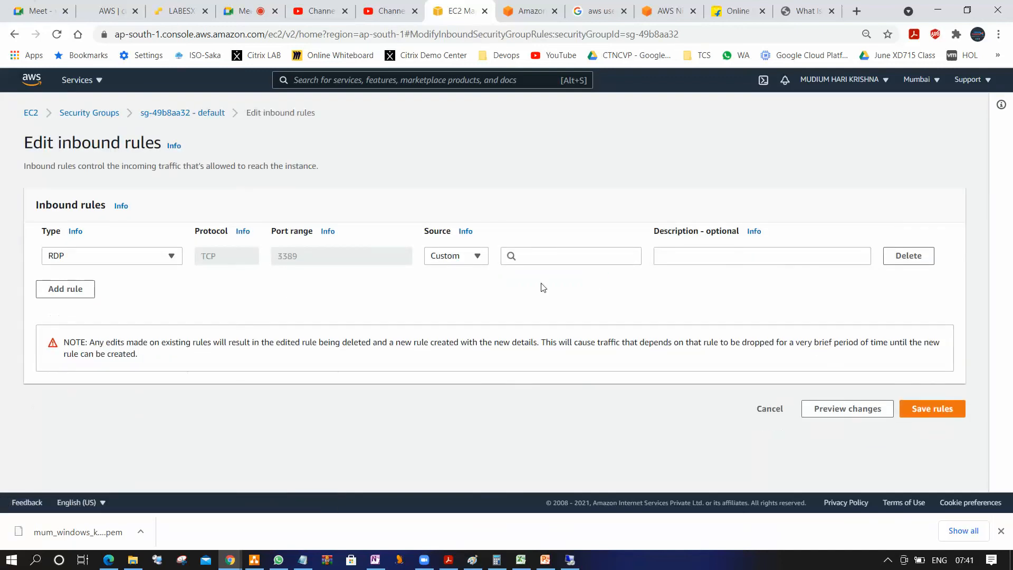
{"action": "left_click", "coordinate": [478, 255]}
{"action": "left_click", "coordinate": [467, 289]}
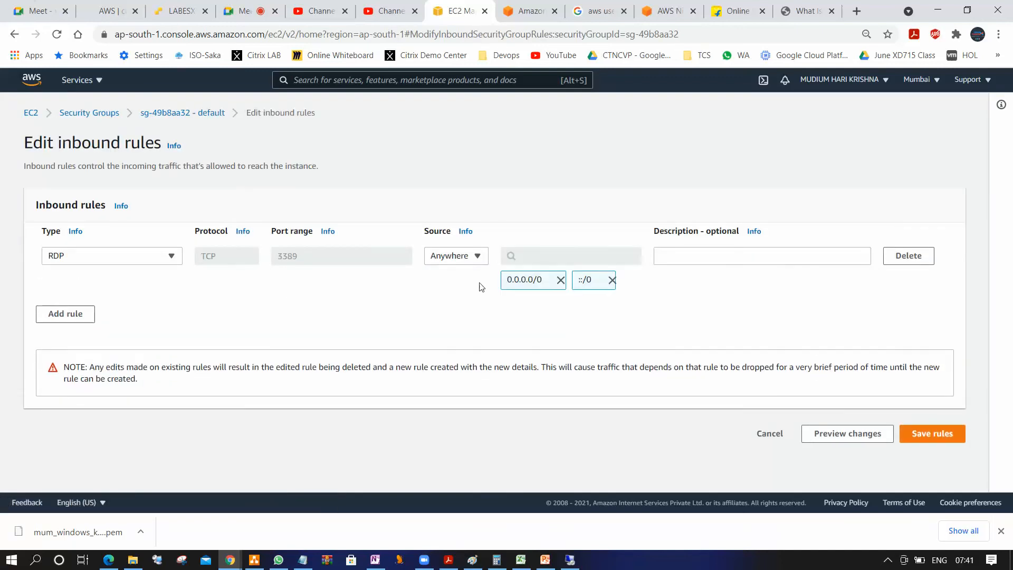
{"action": "left_click", "coordinate": [948, 434]}
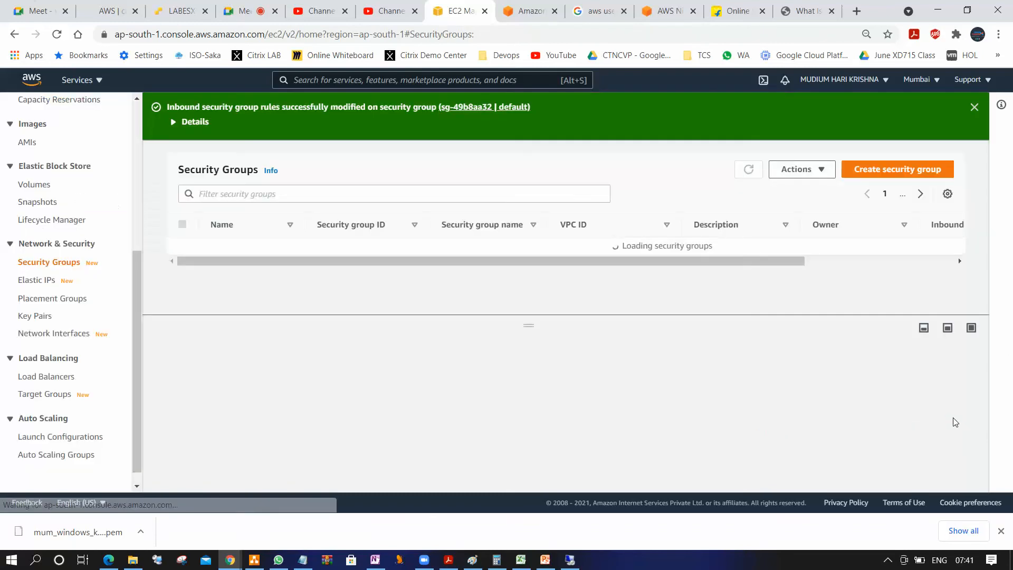
Minimize the browser, start a Remote Desktop connection to 65.2.124.33 and enter "administrator" as the user name
{"action": "left_click", "coordinate": [939, 12]}
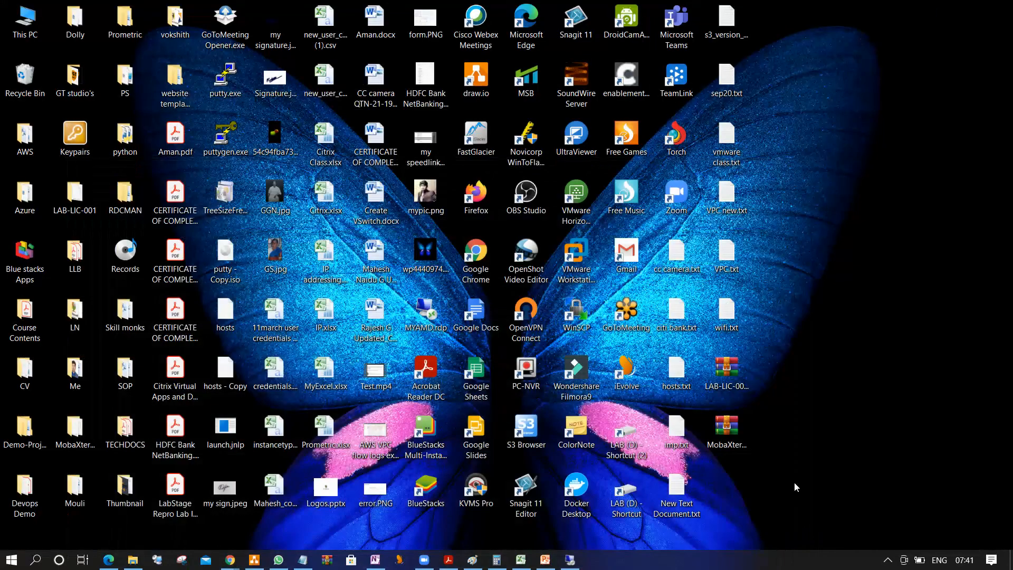
{"action": "left_click", "coordinate": [580, 563]}
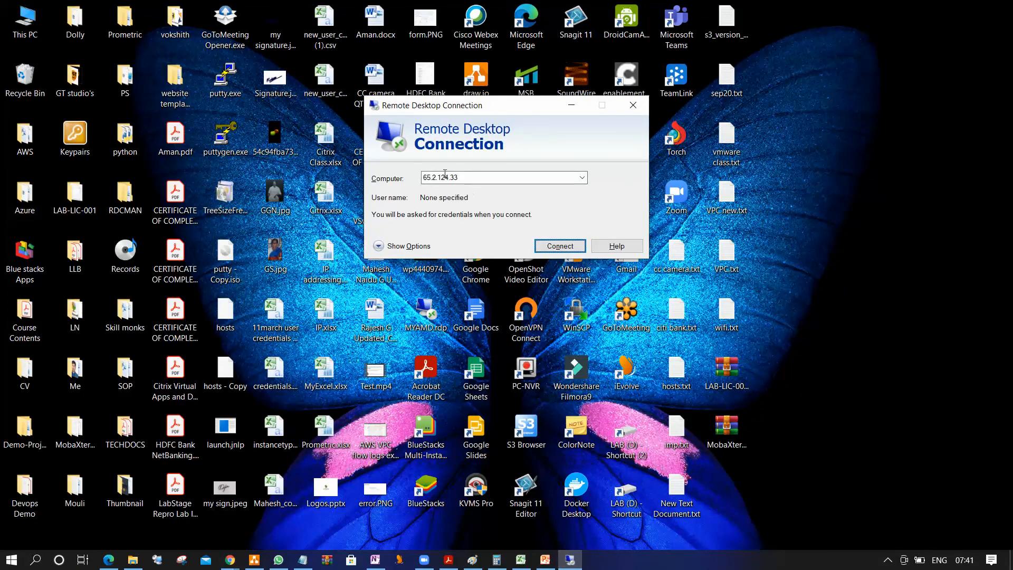
{"action": "left_click", "coordinate": [561, 246]}
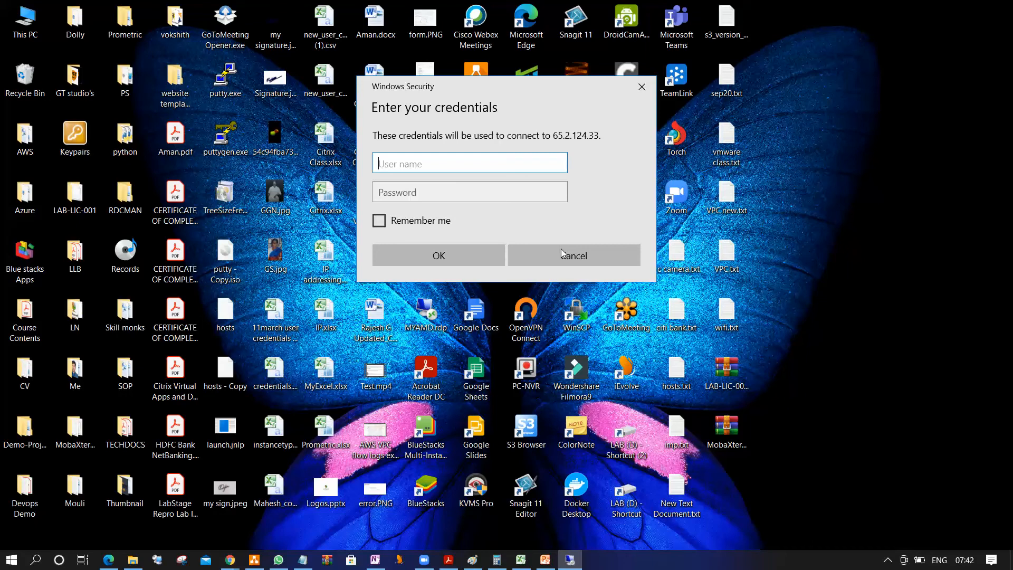
{"action": "type", "text": "administrator"}
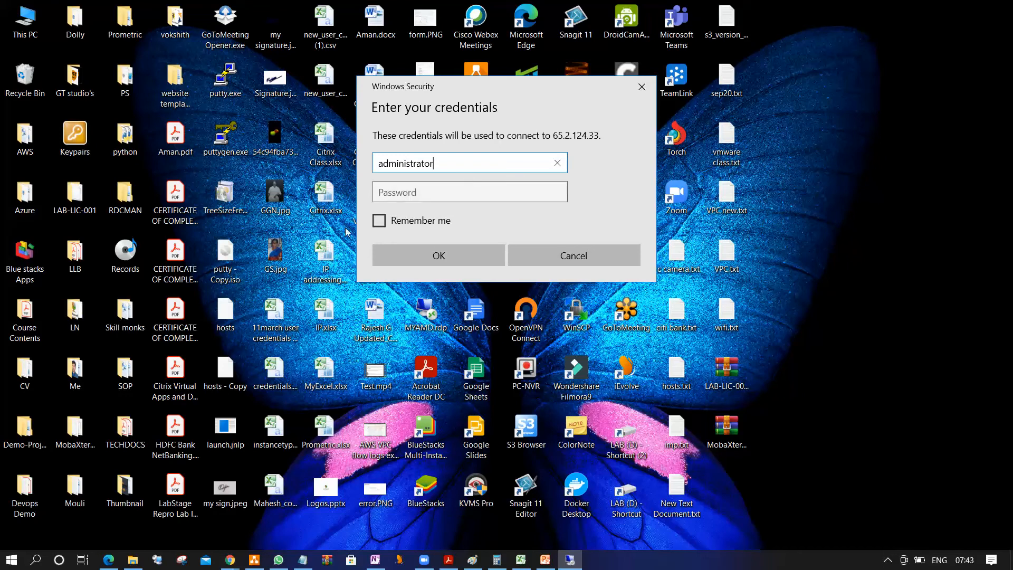
{"action": "left_click", "coordinate": [421, 193]}
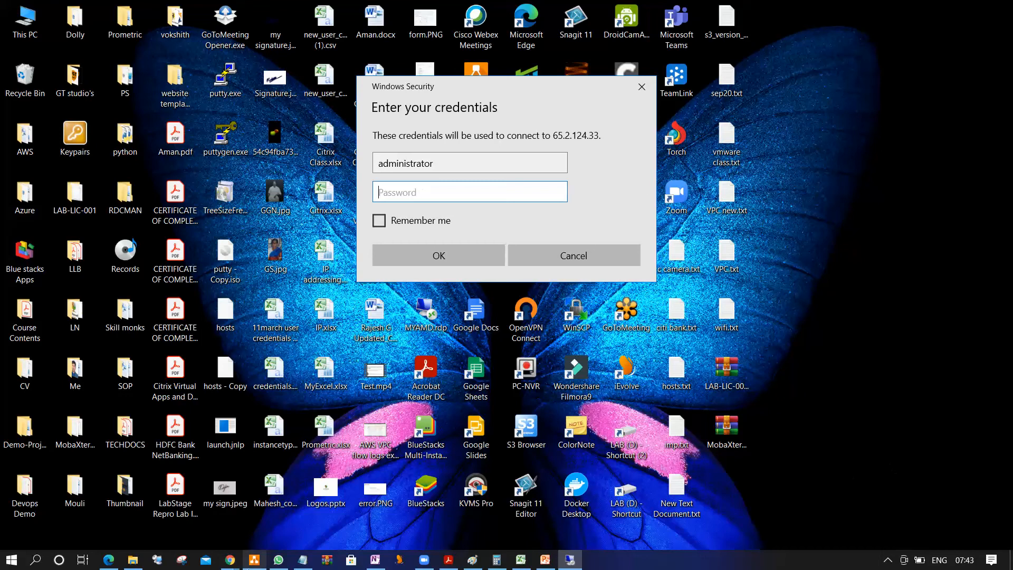
Back in the EC2 console, open the Windows password retrieval page for the Windows2012R2 instance through its RDP client connection options
{"action": "left_click", "coordinate": [232, 563]}
{"action": "left_click", "coordinate": [188, 509]}
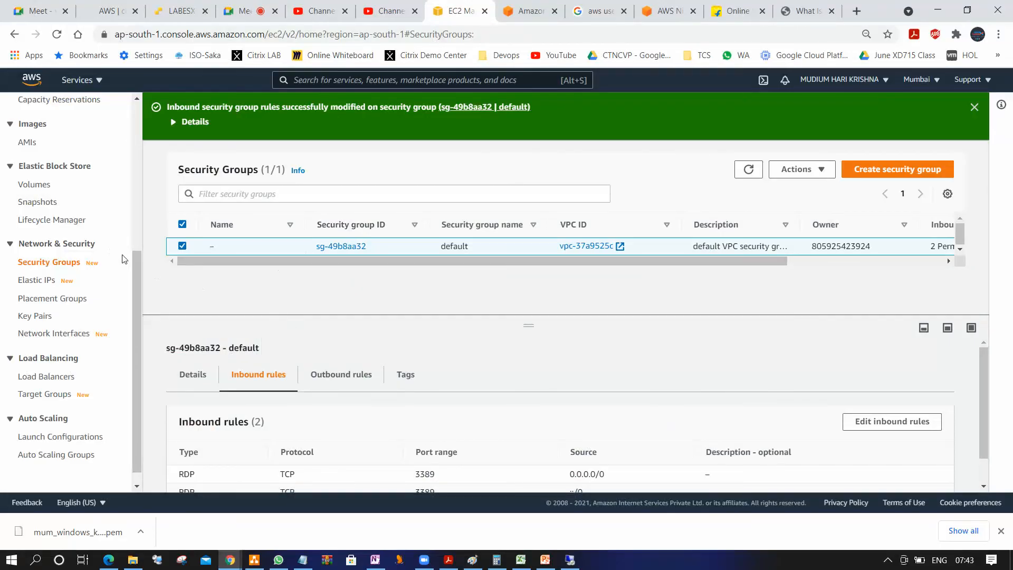
{"action": "left_click_drag", "start_coordinate": [137, 273], "coordinate": [111, 150]}
{"action": "left_click", "coordinate": [43, 207]}
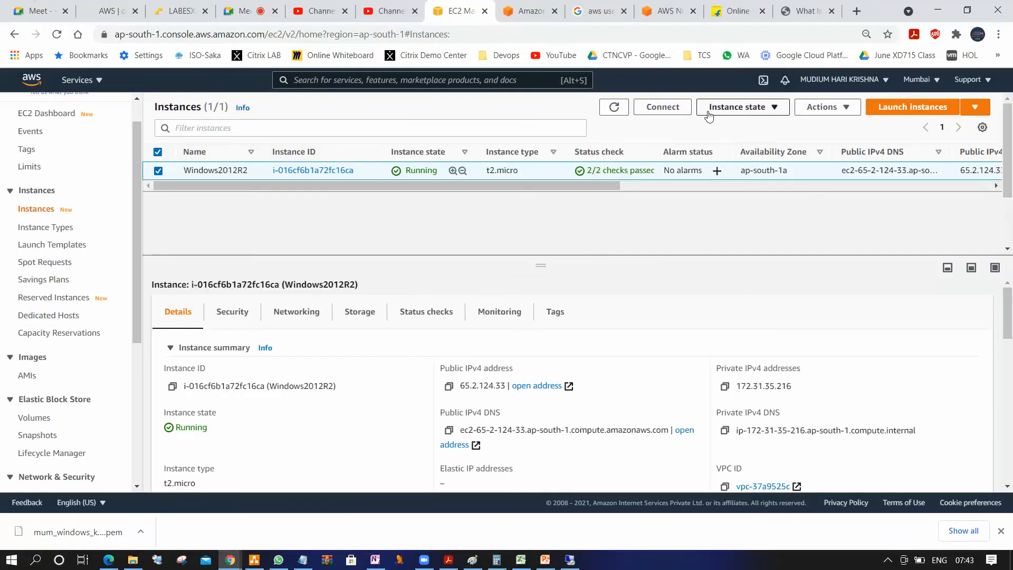
{"action": "left_click", "coordinate": [683, 108]}
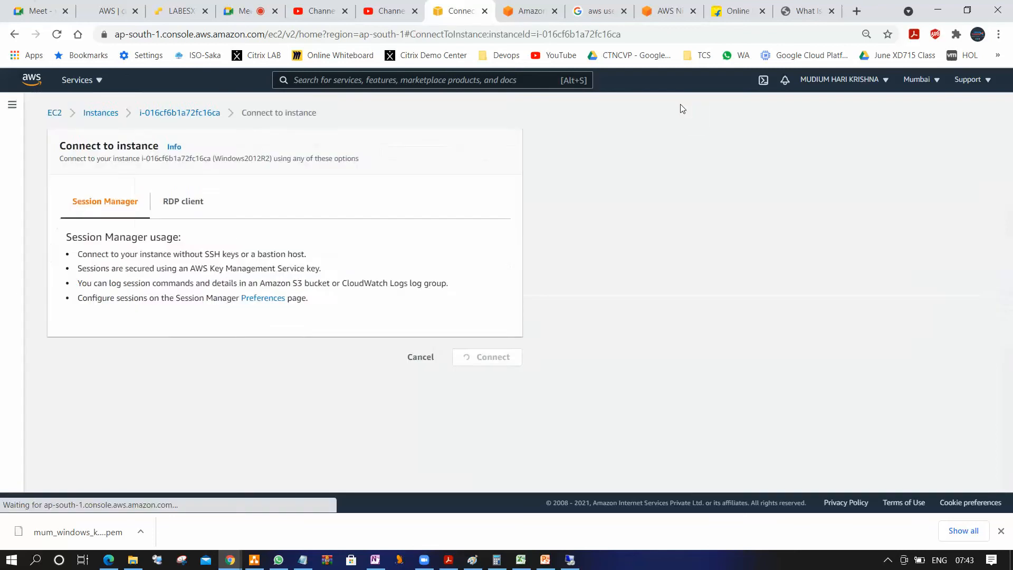
{"action": "left_click", "coordinate": [181, 202]}
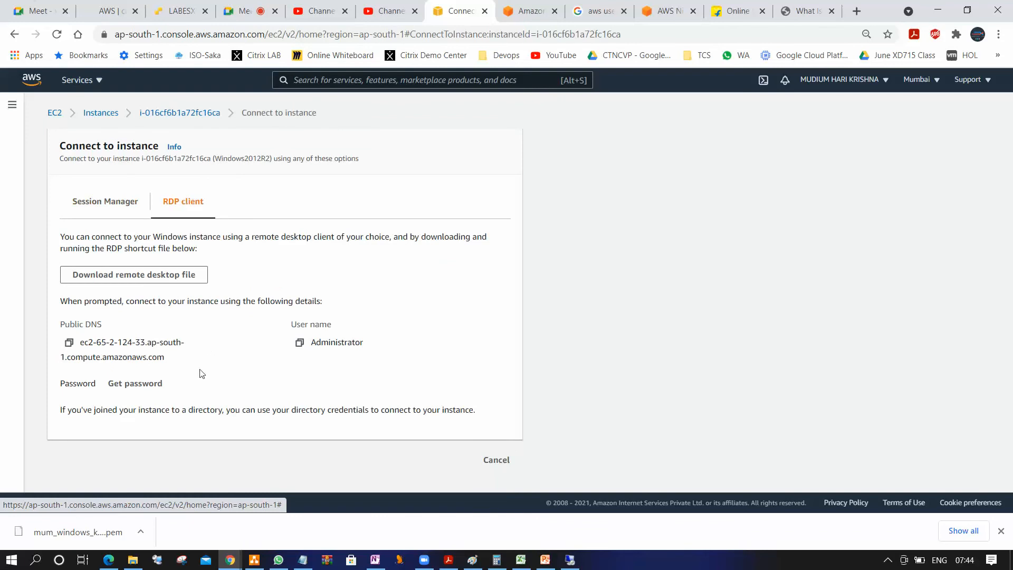
{"action": "left_click", "coordinate": [132, 386]}
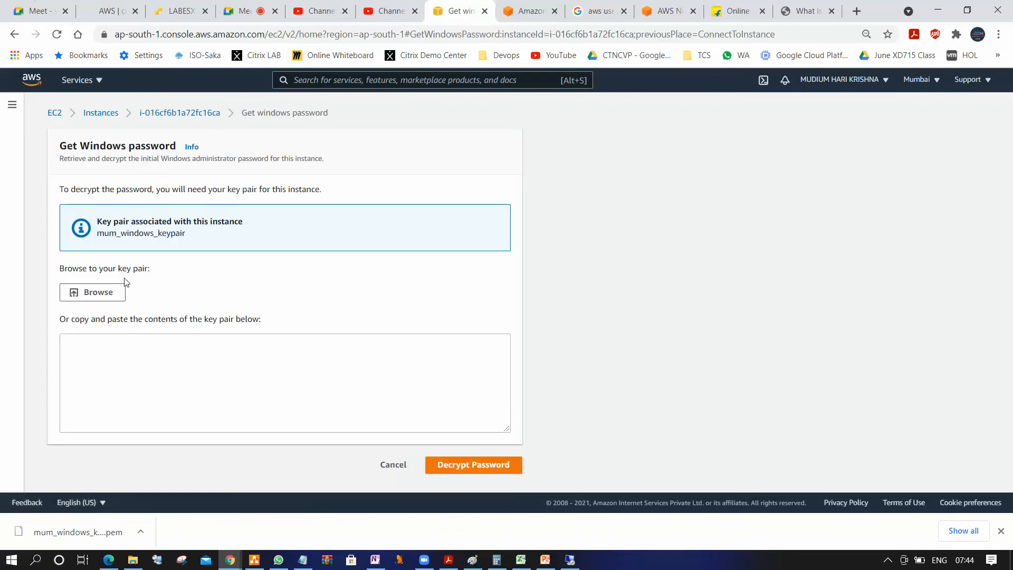
Load the key pair file mum_windows_keypair.pem from the Keypairs folder on the Desktop
{"action": "left_click", "coordinate": [108, 292]}
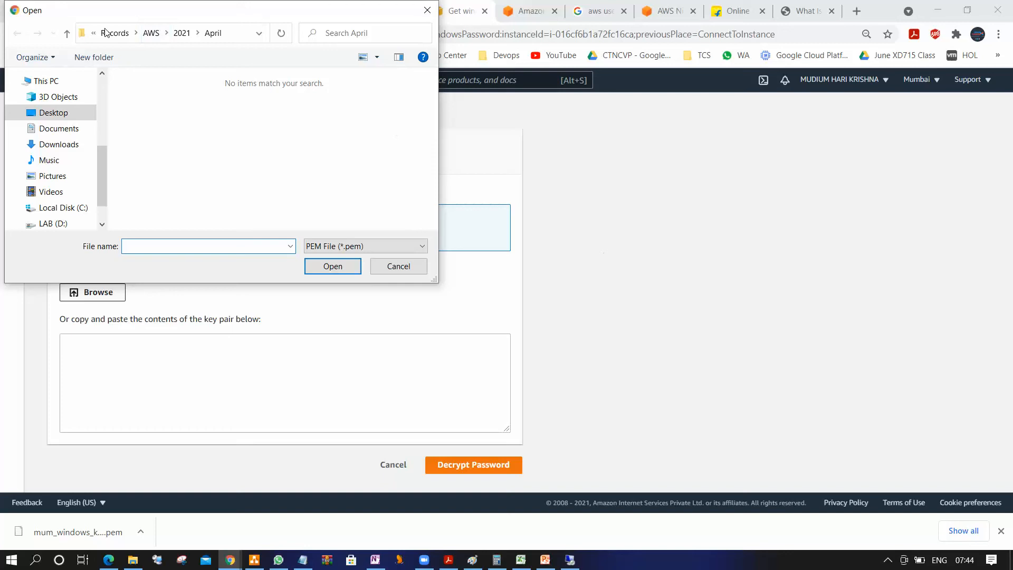
{"action": "left_click", "coordinate": [53, 112]}
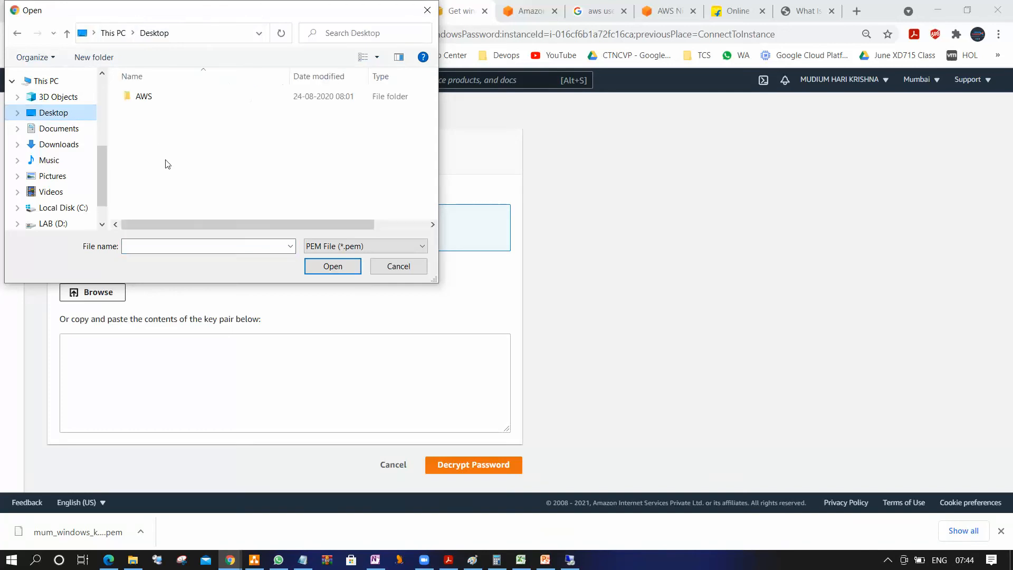
{"action": "scroll", "coordinate": [165, 163], "scroll_direction": "down", "scroll_amount": 4}
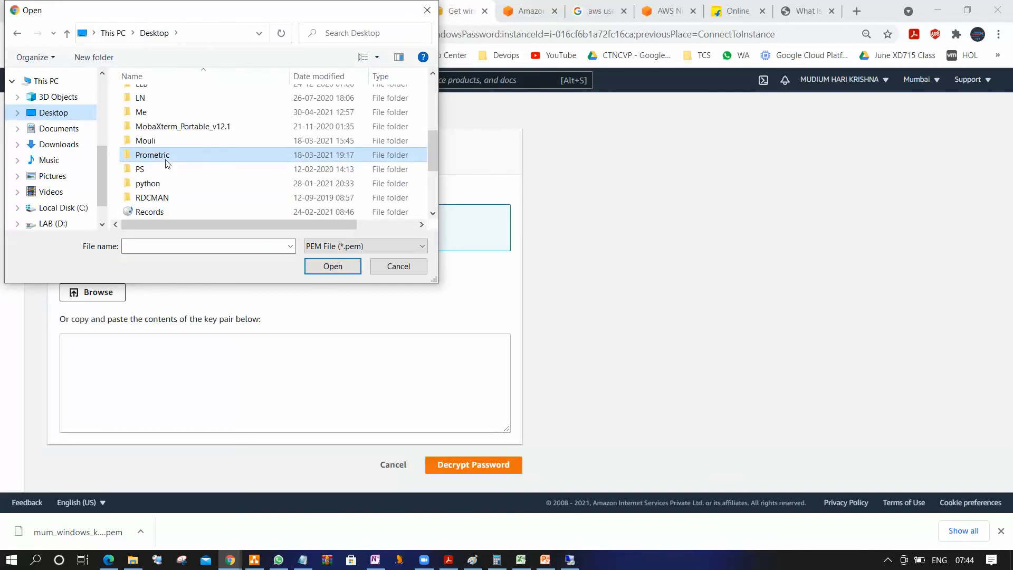
{"action": "scroll", "coordinate": [232, 159], "scroll_direction": "up", "scroll_amount": 1}
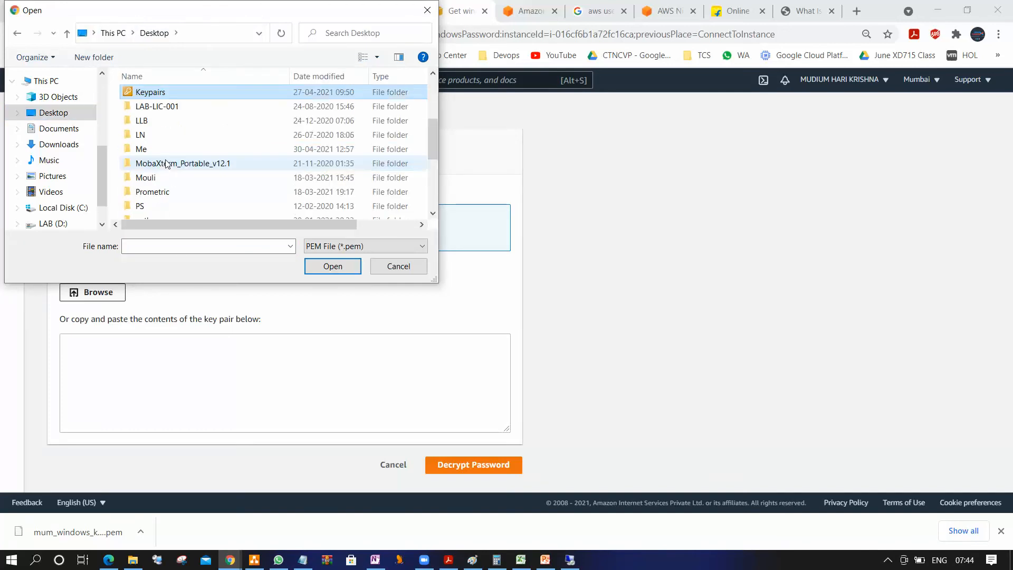
{"action": "double_click", "coordinate": [223, 90]}
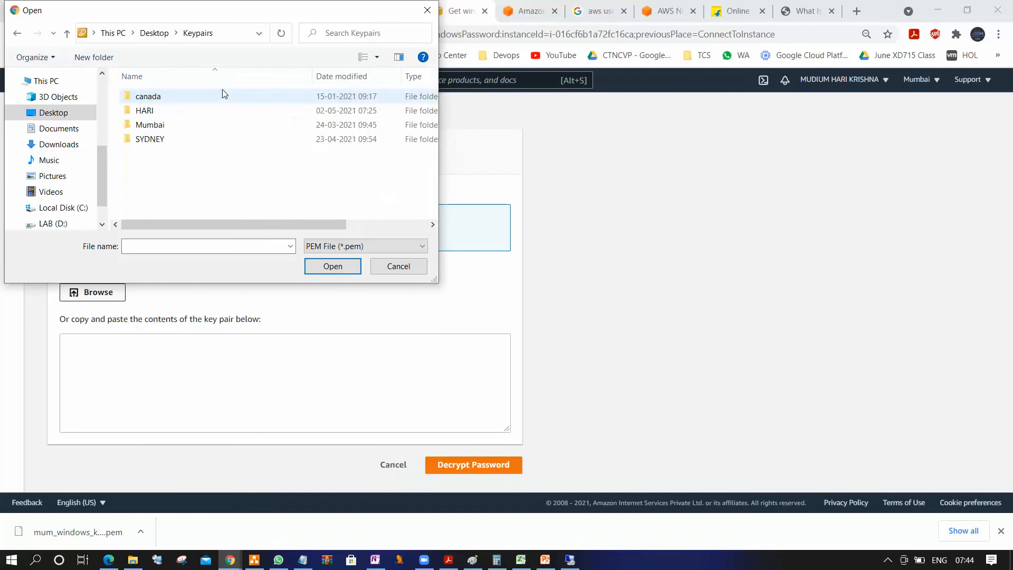
{"action": "double_click", "coordinate": [174, 116]}
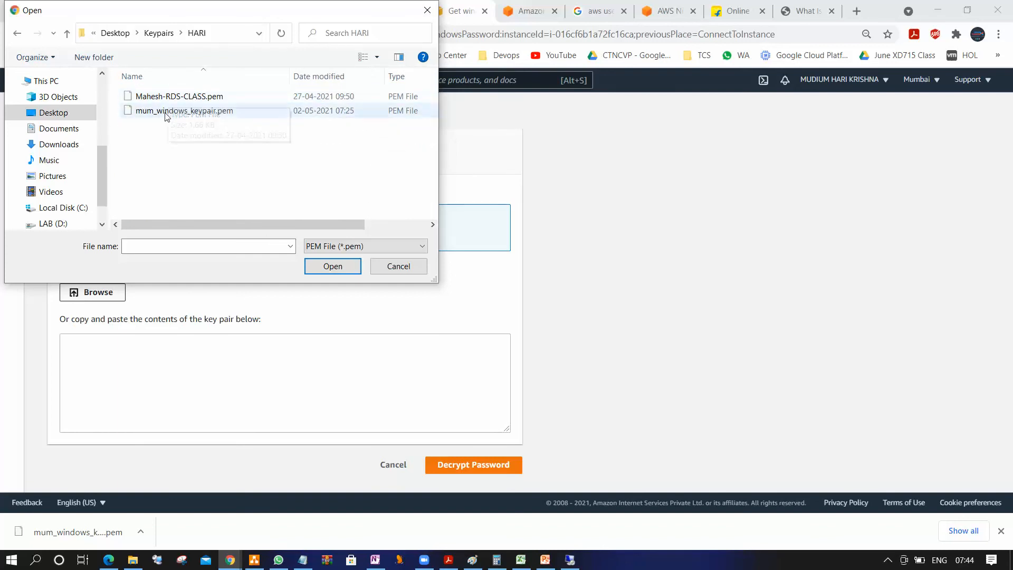
{"action": "left_click", "coordinate": [185, 111]}
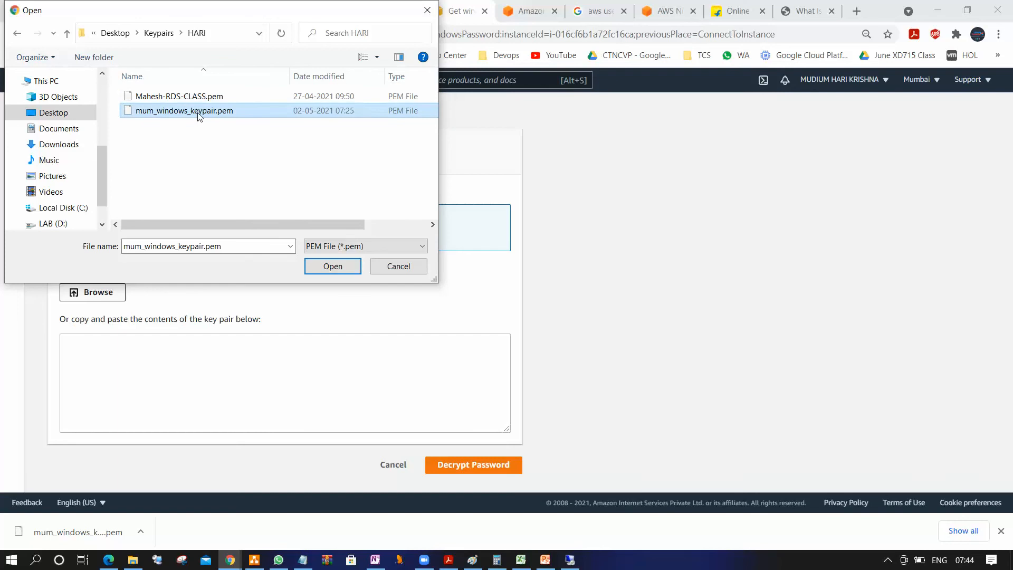
{"action": "left_click", "coordinate": [332, 267]}
{"action": "left_click", "coordinate": [332, 266]}
Review the loaded key contents, decrypt the Windows administrator password and copy it
{"action": "scroll", "coordinate": [198, 408], "scroll_direction": "down", "scroll_amount": 2}
{"action": "scroll", "coordinate": [198, 408], "scroll_direction": "down", "scroll_amount": 3}
{"action": "scroll", "coordinate": [338, 383], "scroll_direction": "down", "scroll_amount": 5}
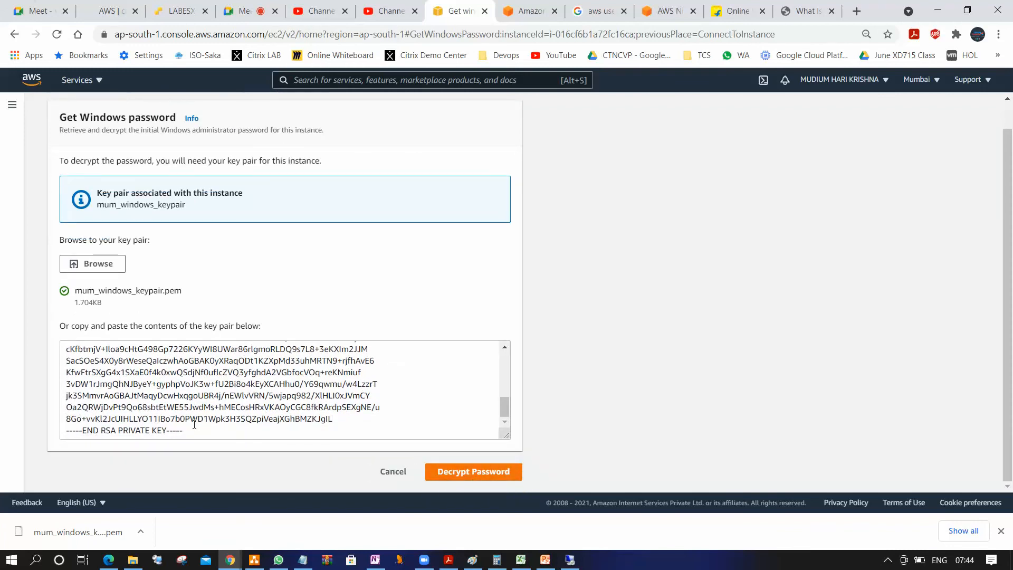
{"action": "left_click", "coordinate": [494, 473]}
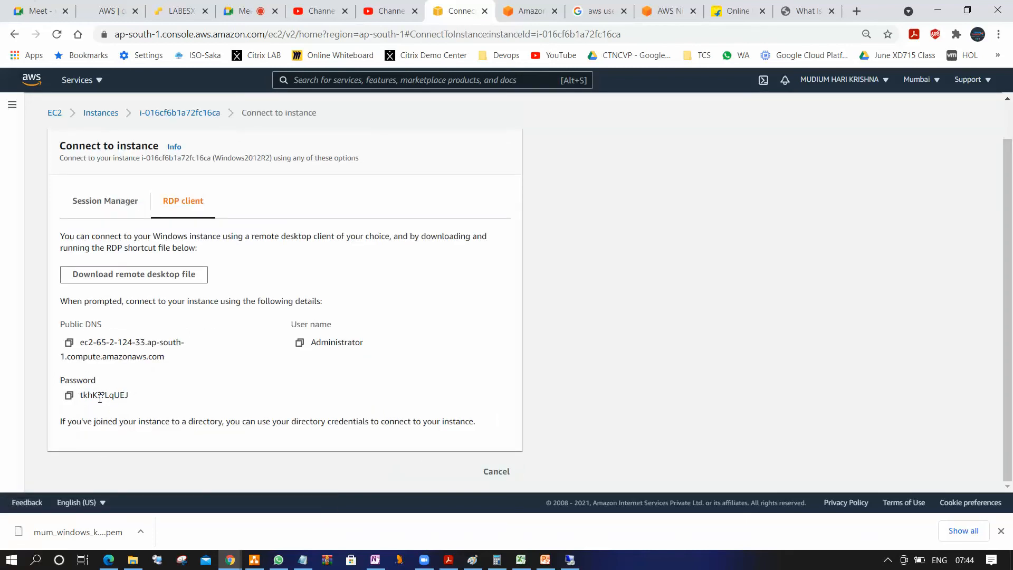
{"action": "left_click", "coordinate": [70, 396]}
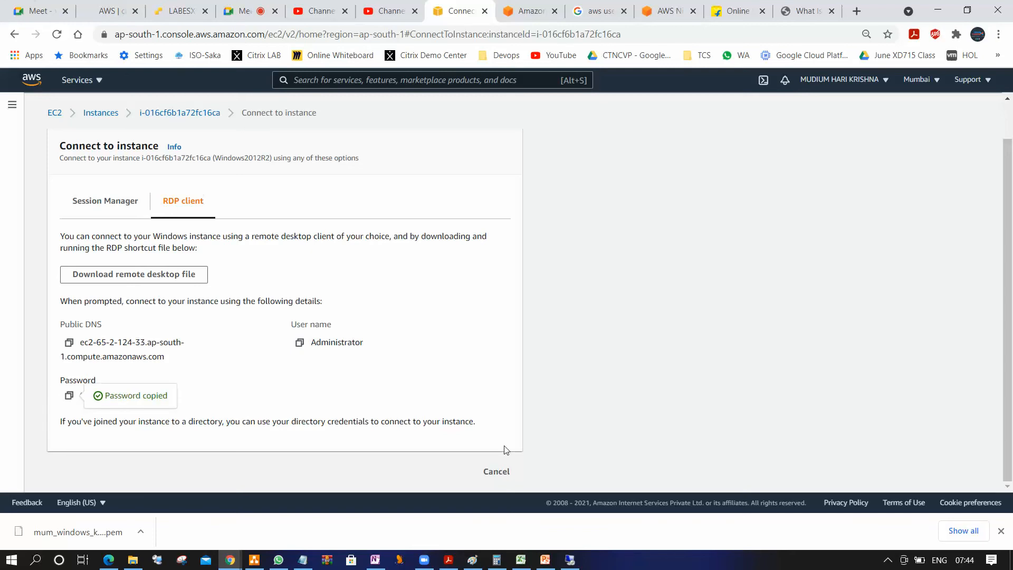
Paste the administrator password into the Remote Desktop credentials, connect to 65.2.124.33 and accept the untrusted certificate
{"action": "left_click", "coordinate": [569, 560]}
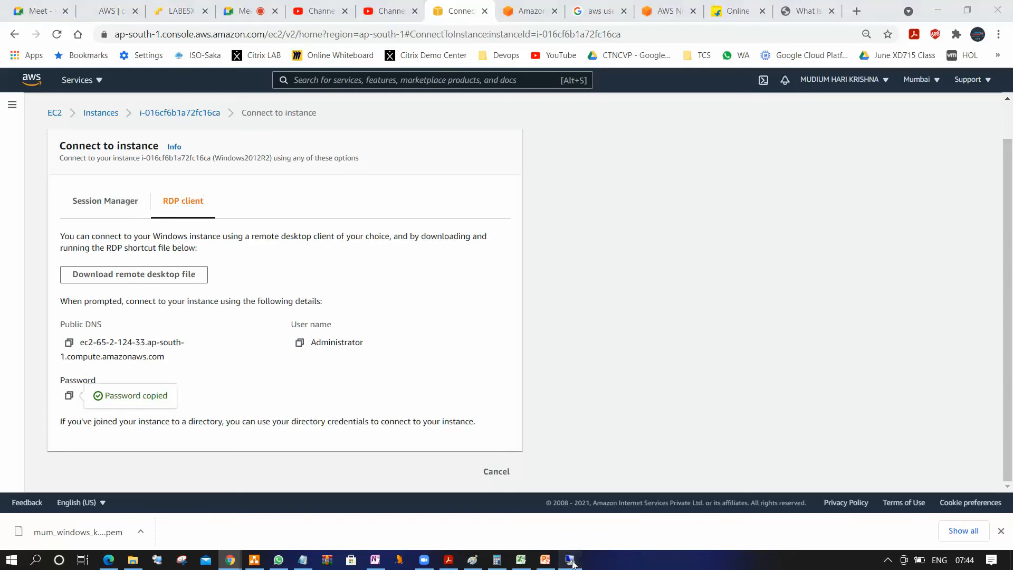
{"action": "right_click", "coordinate": [421, 193]}
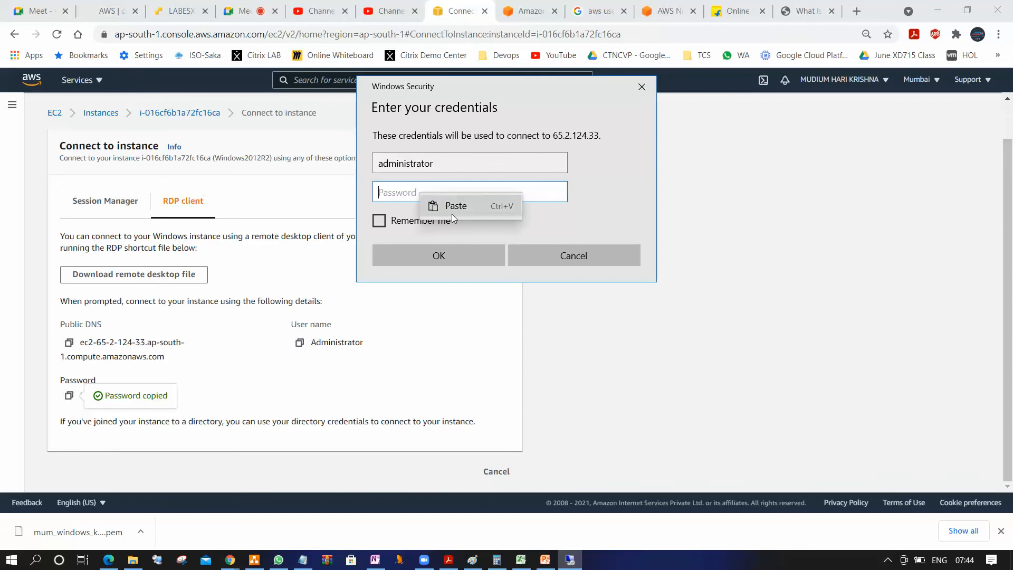
{"action": "left_click", "coordinate": [459, 208]}
{"action": "left_click", "coordinate": [461, 256]}
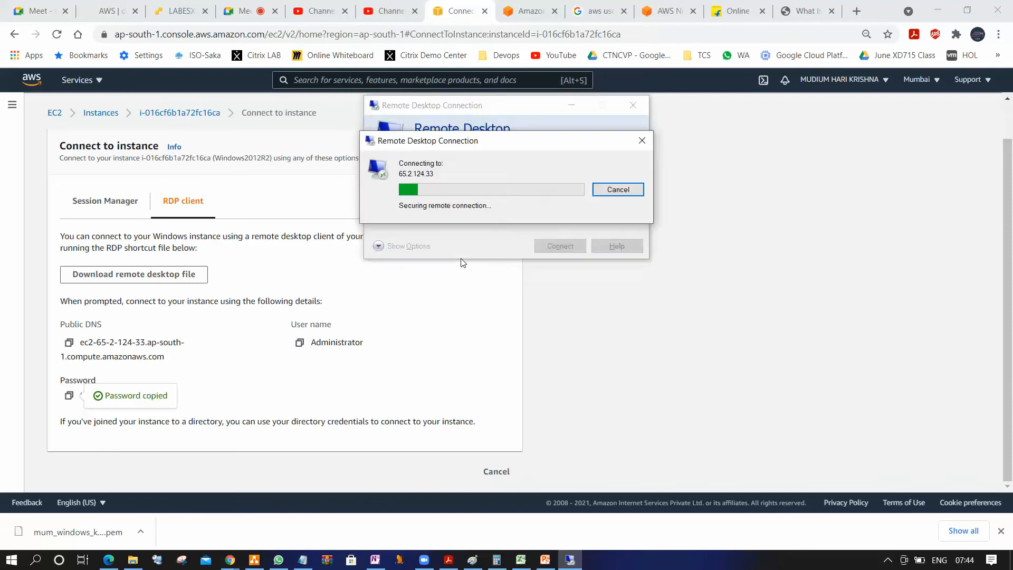
{"action": "left_click", "coordinate": [550, 291]}
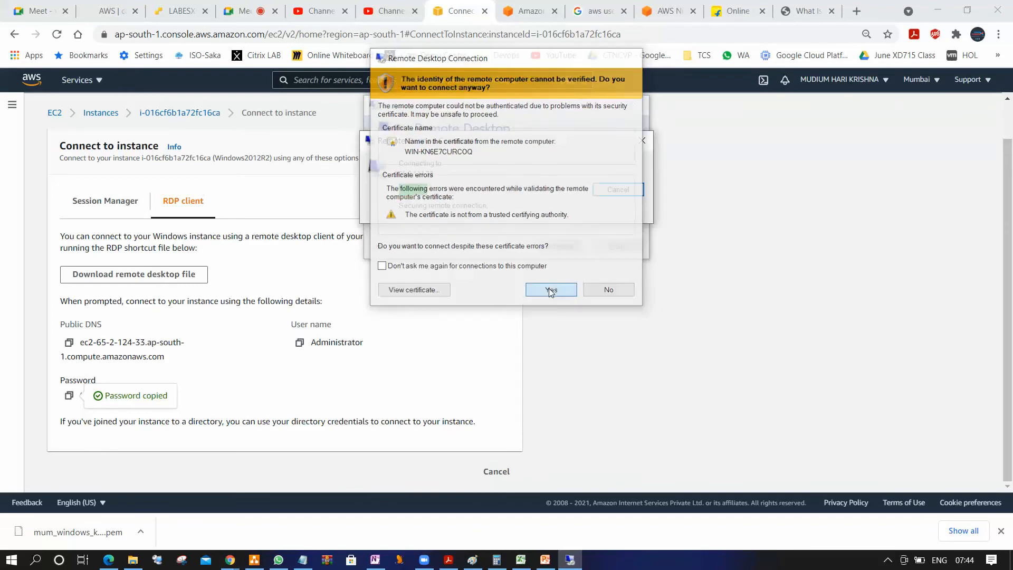
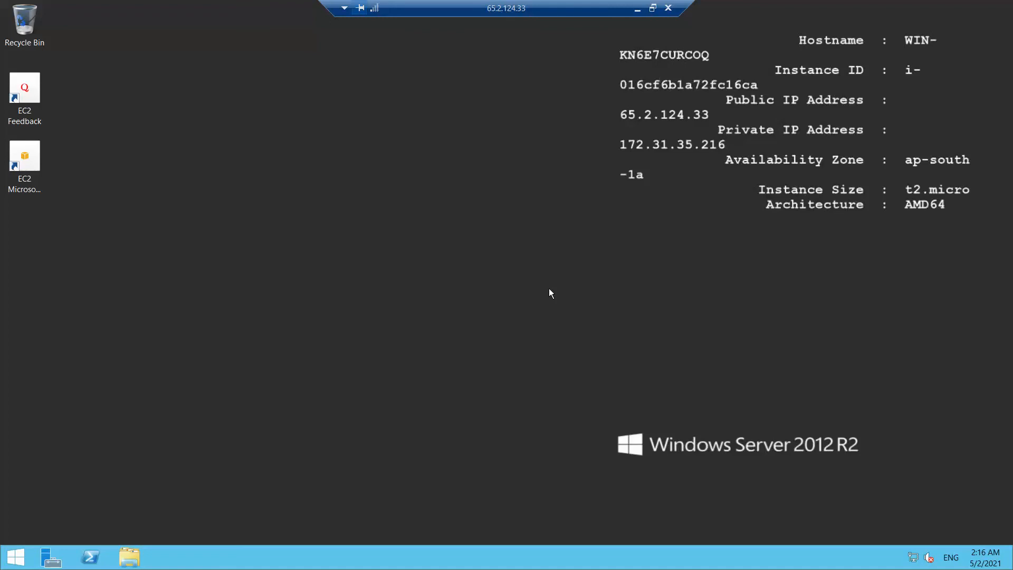
Disconnect from the remote Windows server session and leave the instance connection page in the EC2 console
{"action": "left_click", "coordinate": [17, 561]}
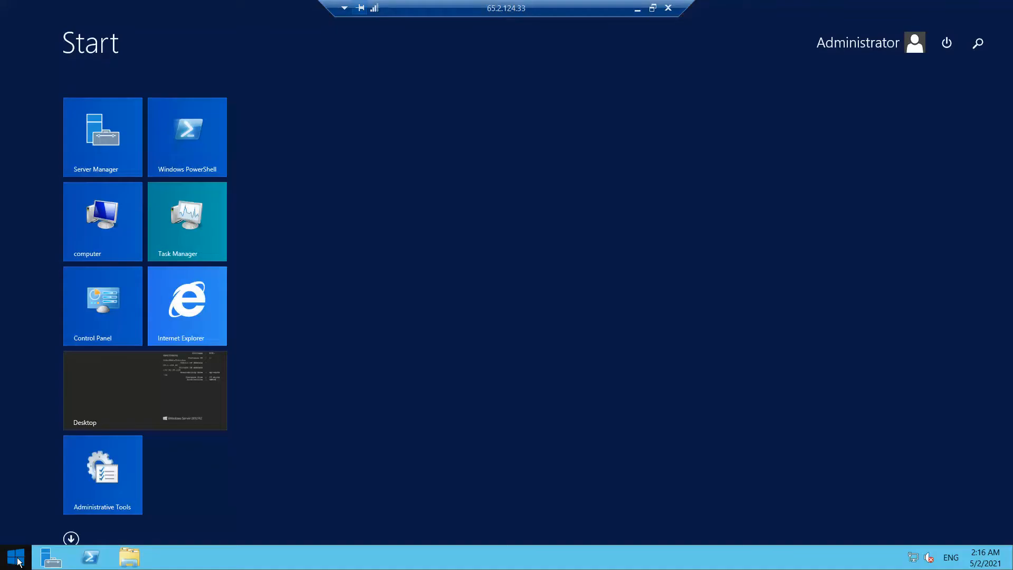
{"action": "left_click", "coordinate": [946, 43]}
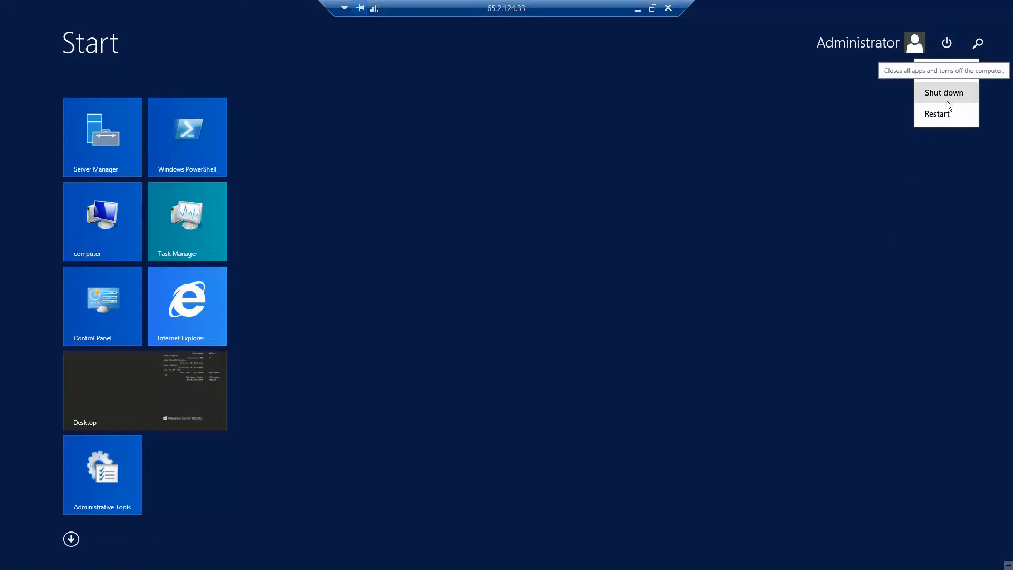
{"action": "left_click", "coordinate": [951, 76]}
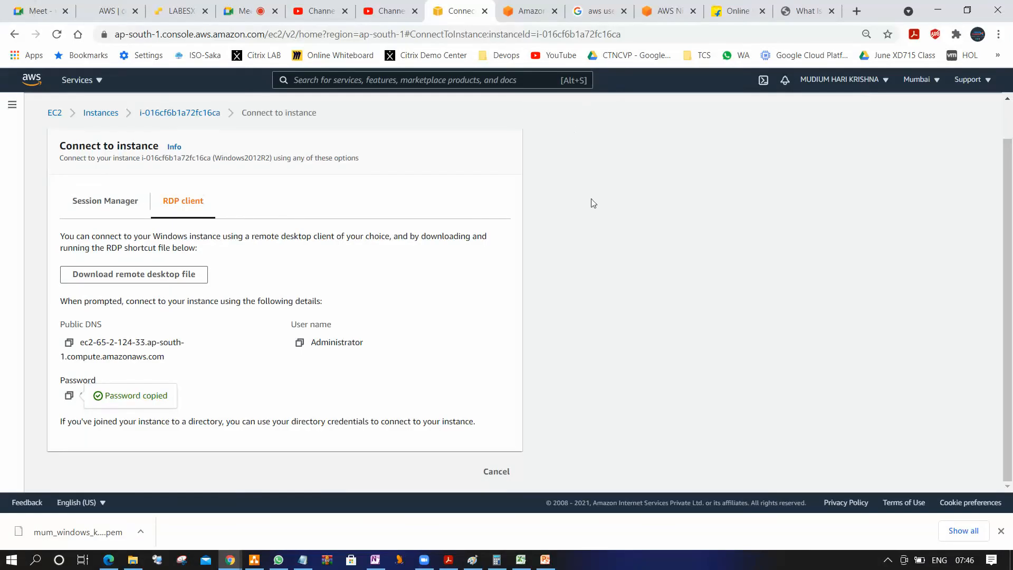
{"action": "left_click", "coordinate": [496, 472]}
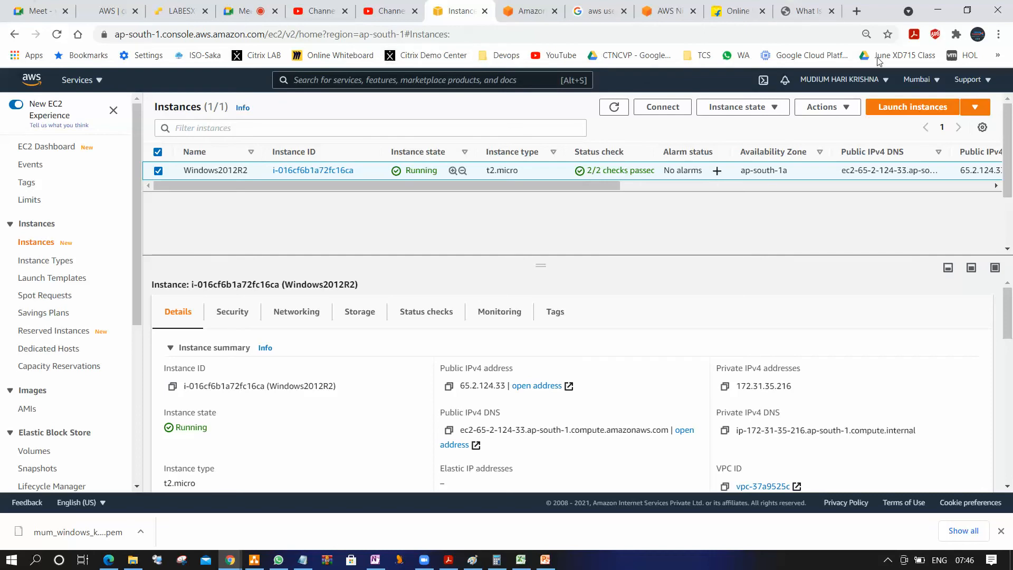
Start launching a new instance, restrict the AMI list to free tier only and search for Linux
{"action": "left_click", "coordinate": [915, 110]}
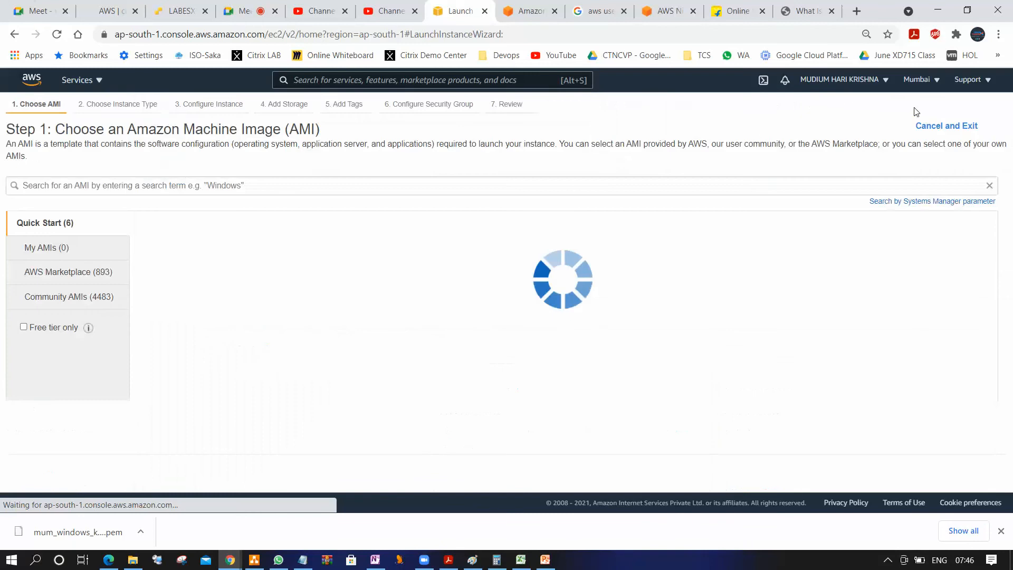
{"action": "left_click", "coordinate": [24, 327]}
{"action": "left_click", "coordinate": [108, 186]}
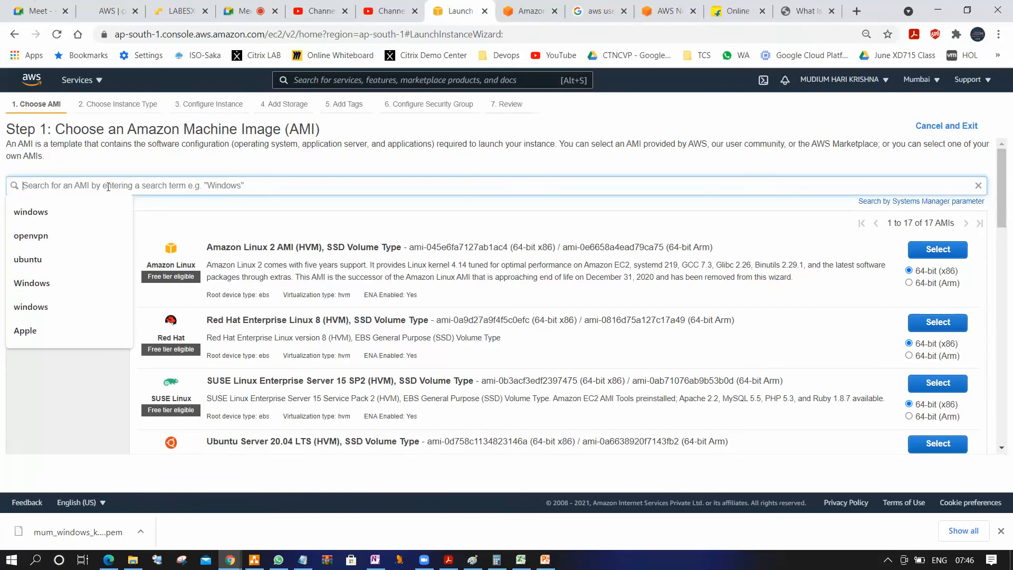
{"action": "scroll", "coordinate": [480, 361], "scroll_direction": "down", "scroll_amount": 9}
{"action": "scroll", "coordinate": [480, 361], "scroll_direction": "up", "scroll_amount": 8}
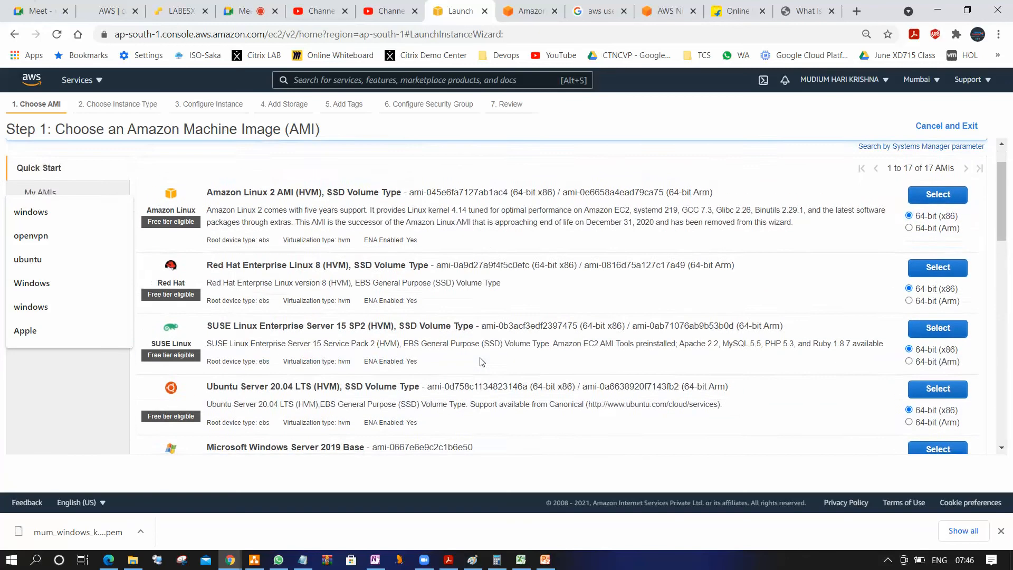
{"action": "scroll", "coordinate": [482, 361], "scroll_direction": "up", "scroll_amount": 2}
{"action": "type", "text": "Linux"}
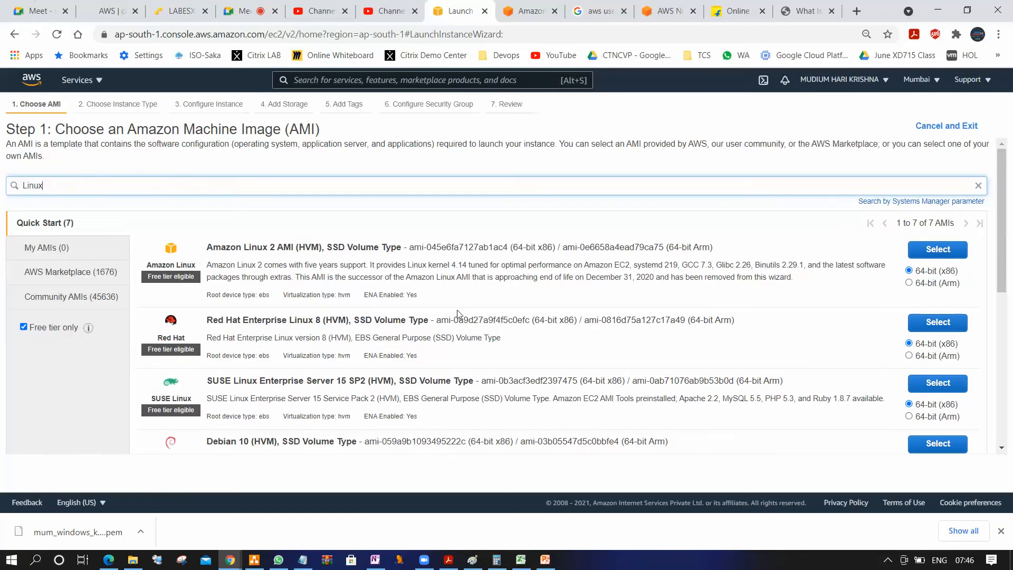
Look through the Linux images and select the 64-bit (x86) Red Hat Enterprise Linux 8 (HVM), SSD Volume Type AMI
{"action": "scroll", "coordinate": [460, 317], "scroll_direction": "down", "scroll_amount": 6}
{"action": "scroll", "coordinate": [454, 327], "scroll_direction": "up", "scroll_amount": 6}
{"action": "scroll", "coordinate": [365, 364], "scroll_direction": "down", "scroll_amount": 5}
{"action": "scroll", "coordinate": [362, 371], "scroll_direction": "up", "scroll_amount": 5}
{"action": "scroll", "coordinate": [371, 331], "scroll_direction": "down", "scroll_amount": 1}
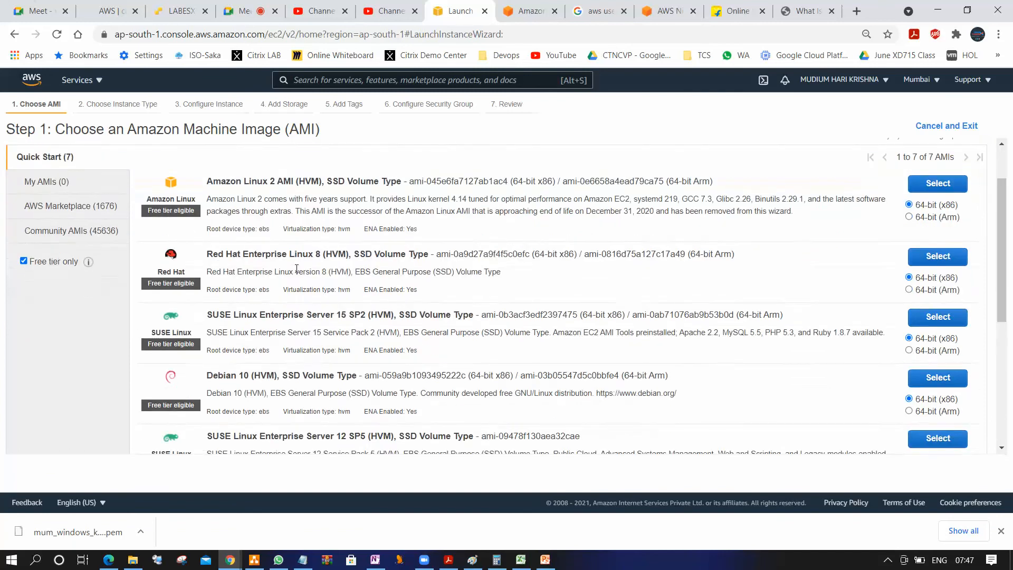
{"action": "left_click", "coordinate": [938, 256]}
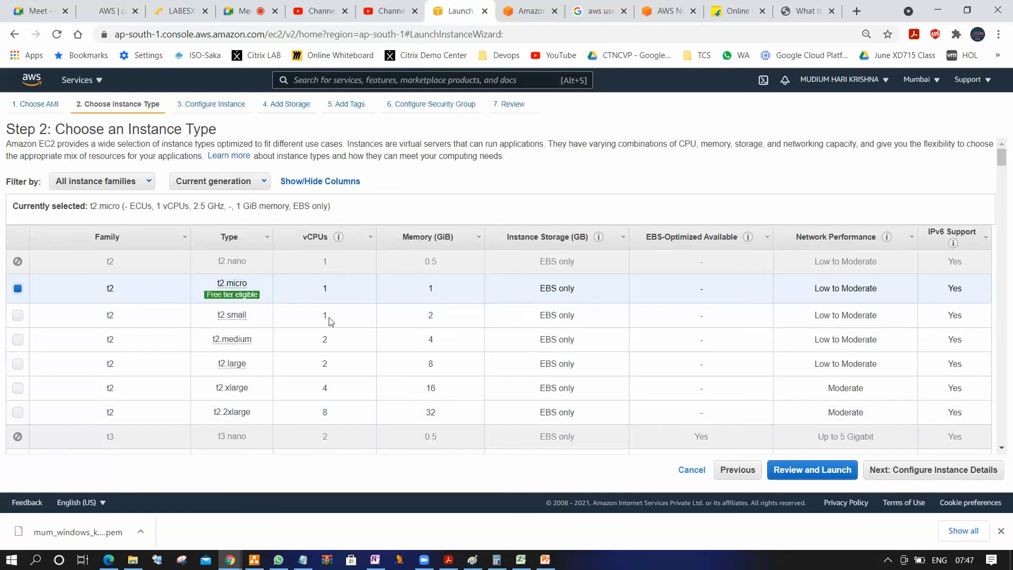
Accept the t2.micro instance type, the default instance details and the 10 GiB General Purpose SSD root volume
{"action": "left_click", "coordinate": [942, 474]}
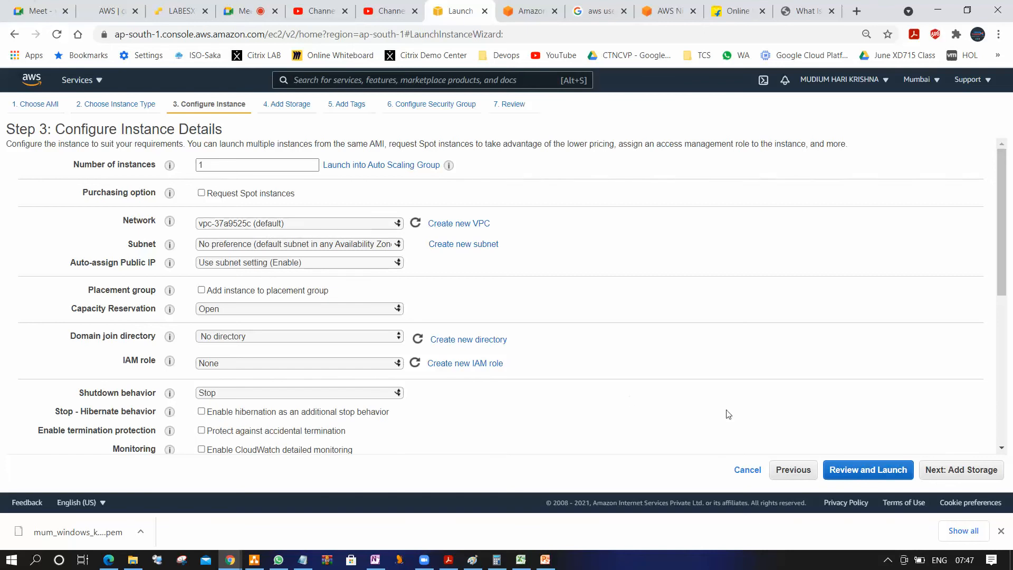
{"action": "left_click", "coordinate": [950, 471]}
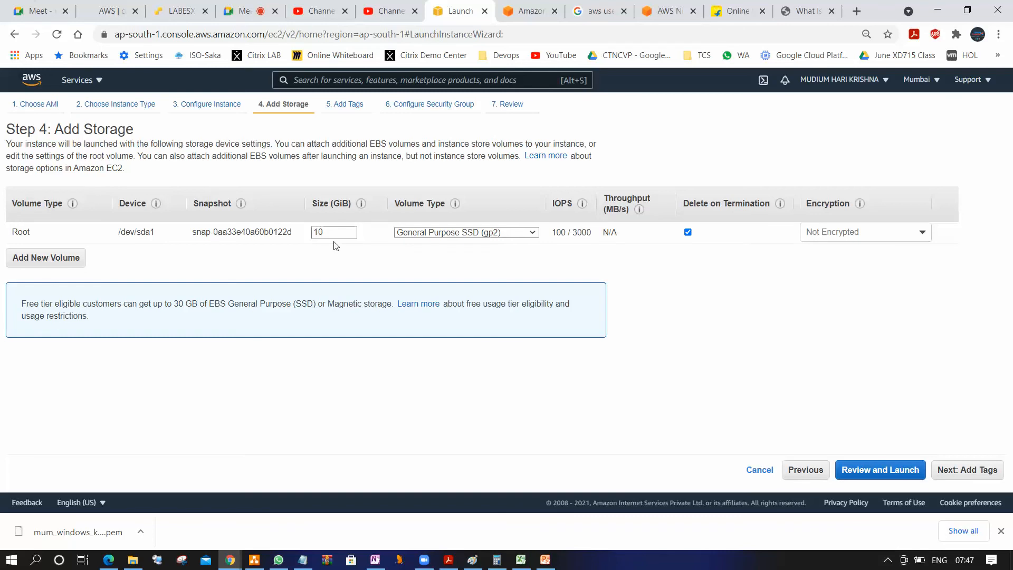
{"action": "left_click", "coordinate": [967, 469]}
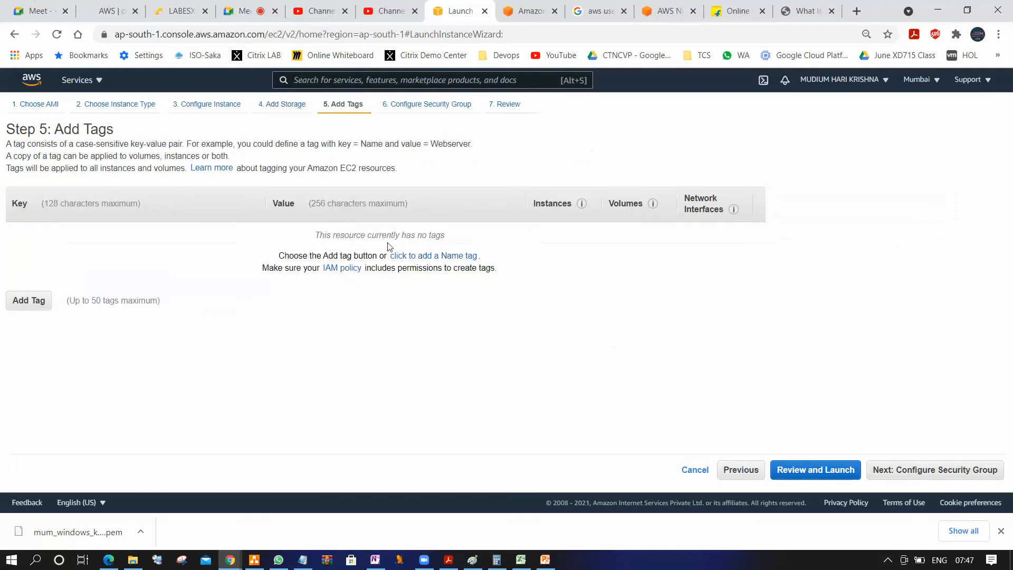
Add a tag with the key Name and the value RHEL8
{"action": "left_click", "coordinate": [29, 300]}
{"action": "left_click", "coordinate": [132, 240]}
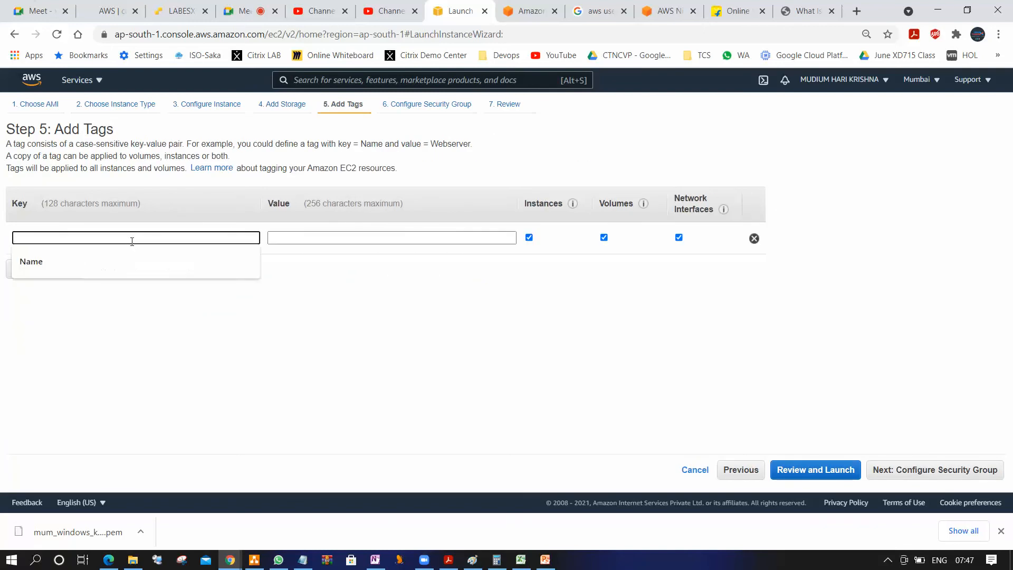
{"action": "type", "text": "Name"}
{"action": "key", "text": "Tab"}
{"action": "type", "text": "RHEL8"}
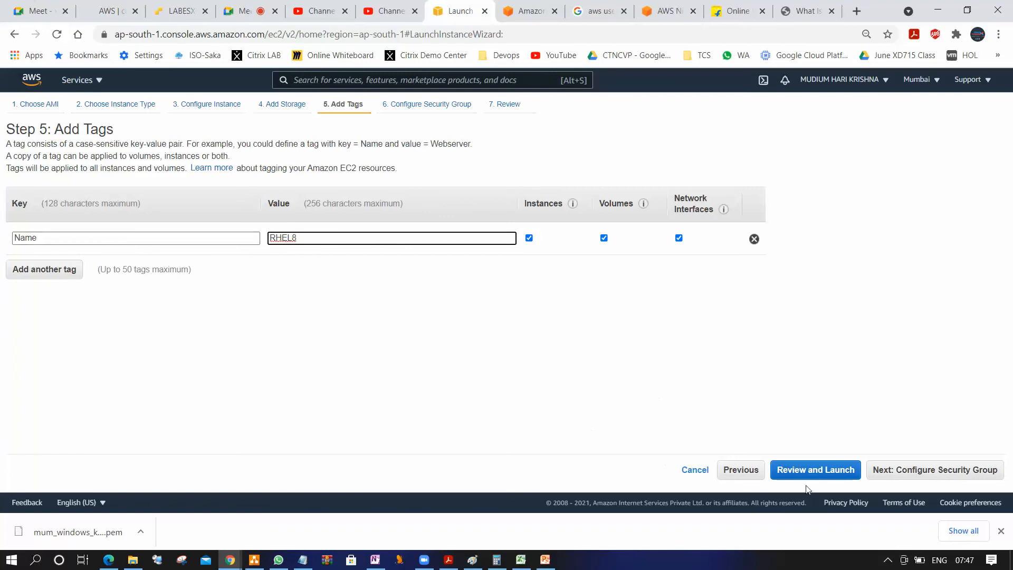
Assign the existing default security group sg-49b8aa32, continue past the port 22 warning and proceed to the key pair choice for launch
{"action": "left_click", "coordinate": [918, 474]}
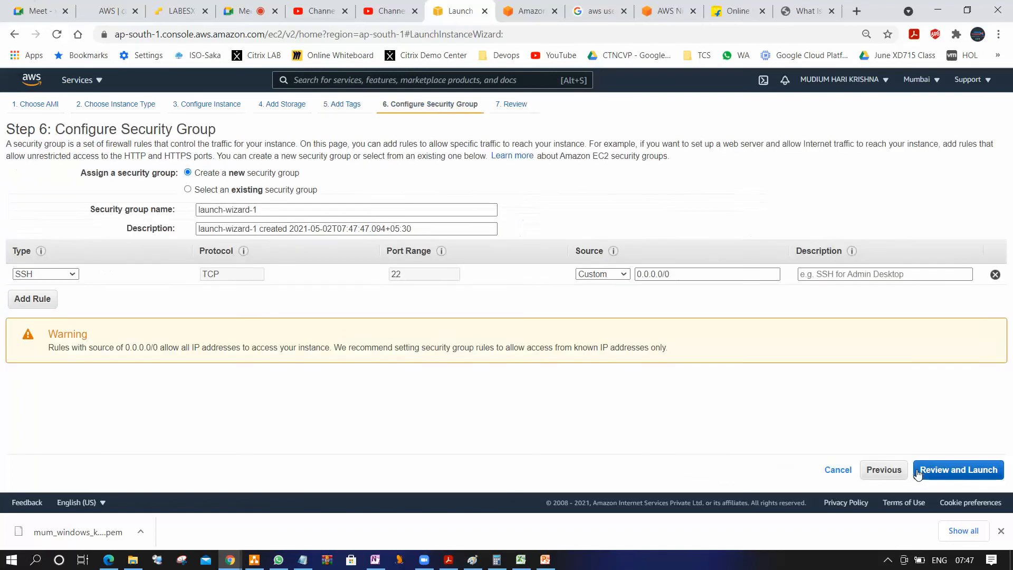
{"action": "left_click", "coordinate": [275, 190]}
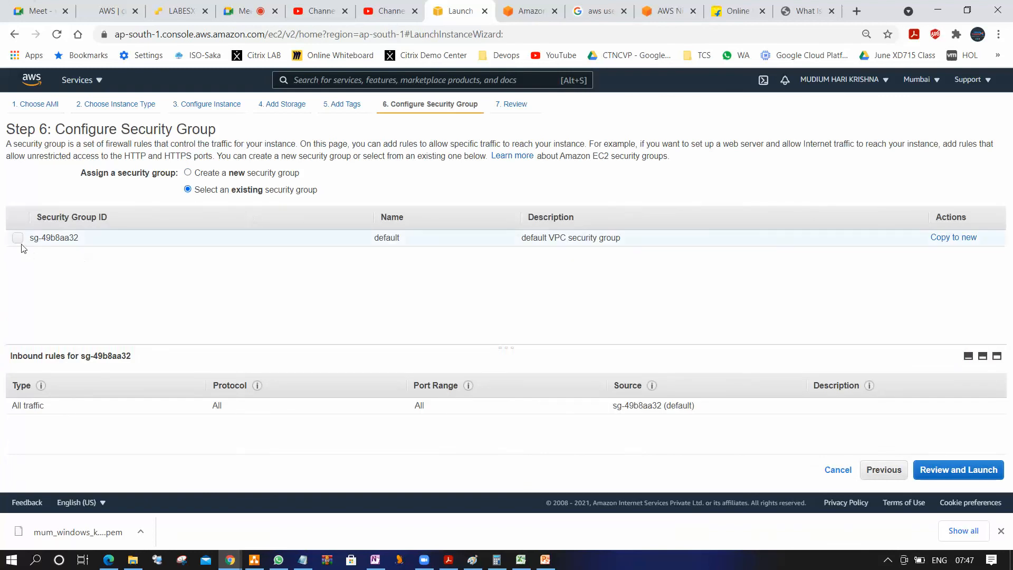
{"action": "left_click", "coordinate": [18, 238]}
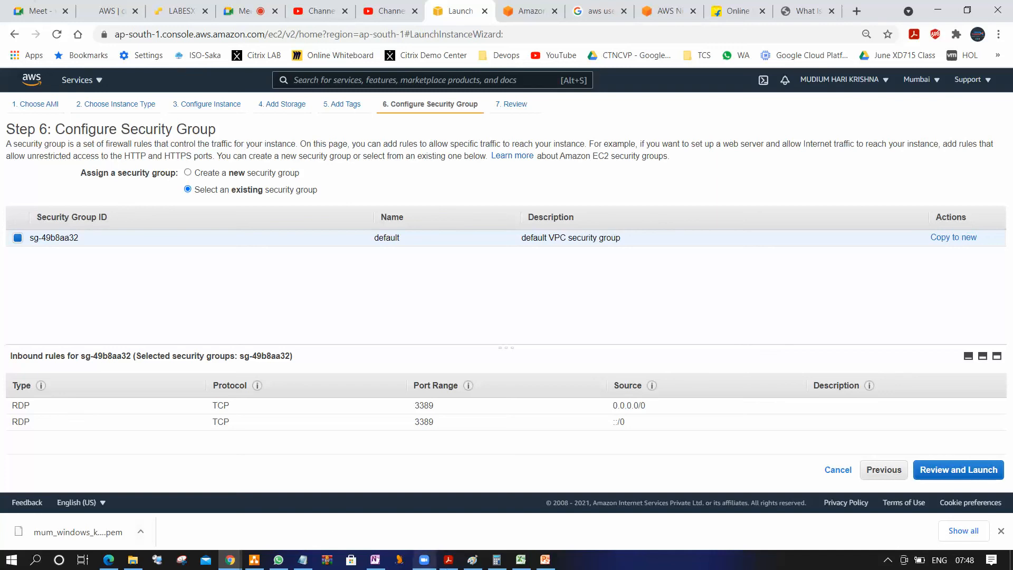
{"action": "left_click", "coordinate": [946, 466]}
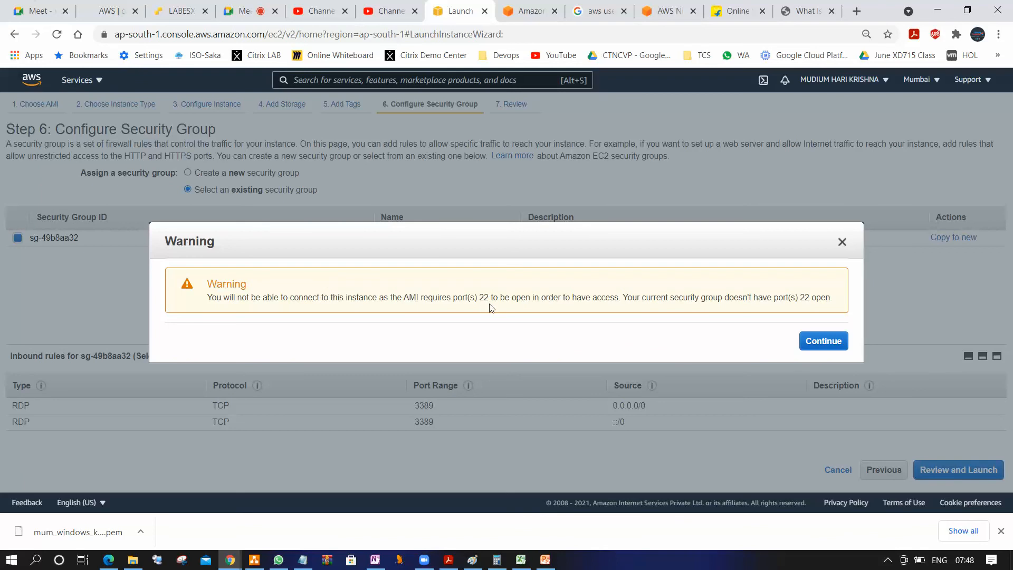
{"action": "left_click", "coordinate": [826, 341]}
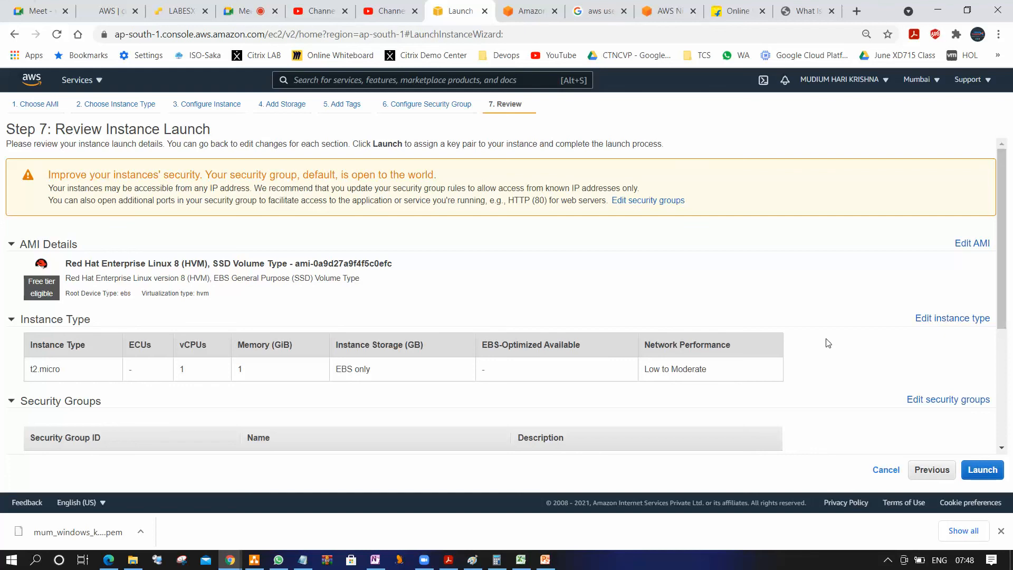
{"action": "left_click", "coordinate": [979, 476]}
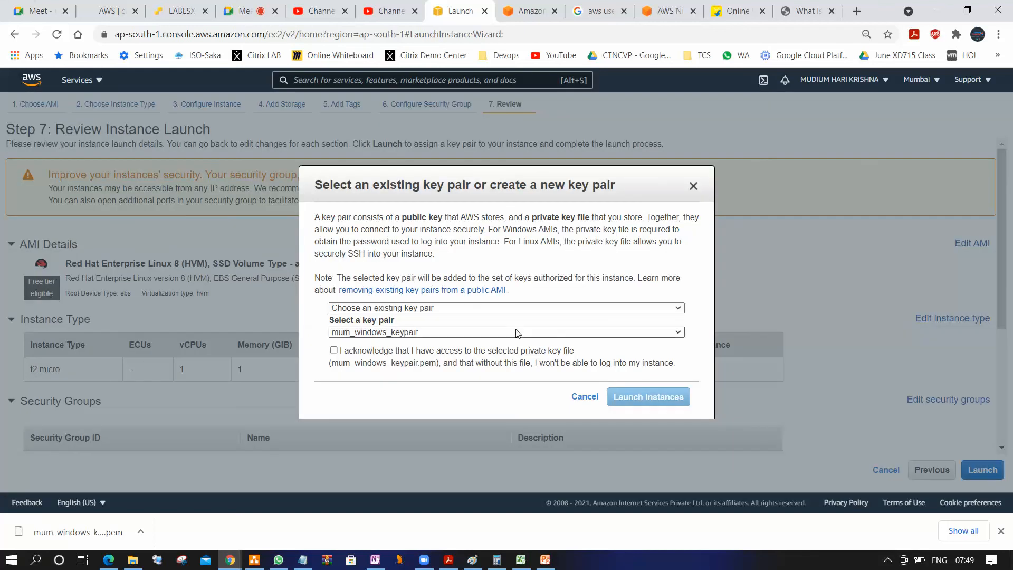
{"action": "left_click", "coordinate": [398, 308]}
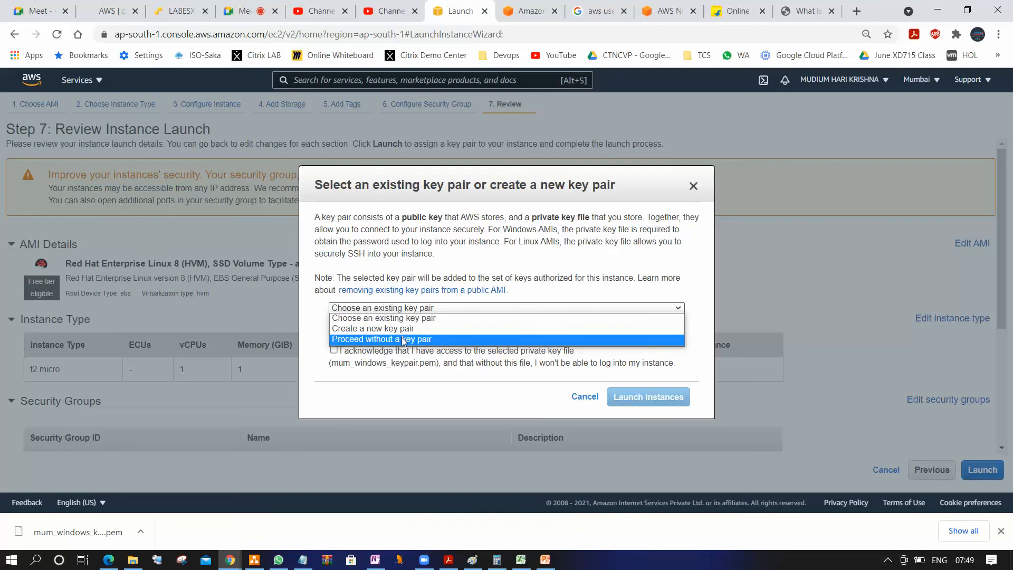
{"action": "left_click", "coordinate": [407, 320]}
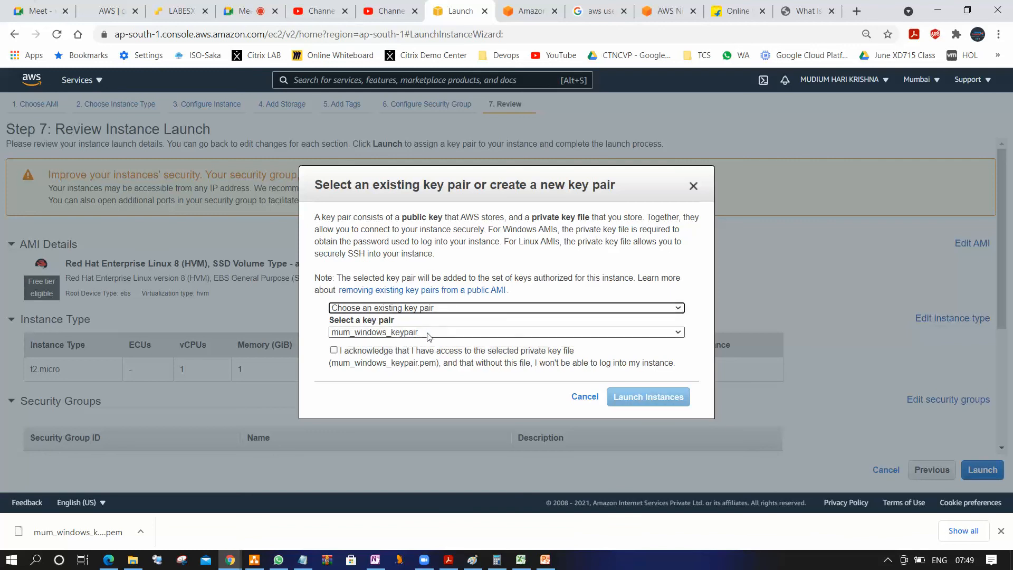
{"action": "left_click", "coordinate": [428, 332]}
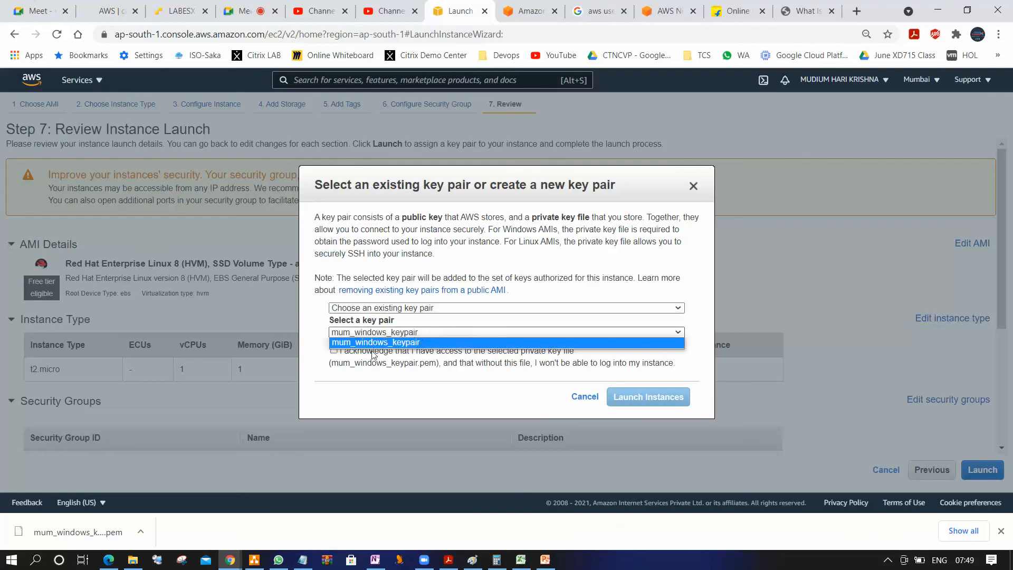
{"action": "left_click", "coordinate": [449, 343]}
{"action": "left_click", "coordinate": [442, 307]}
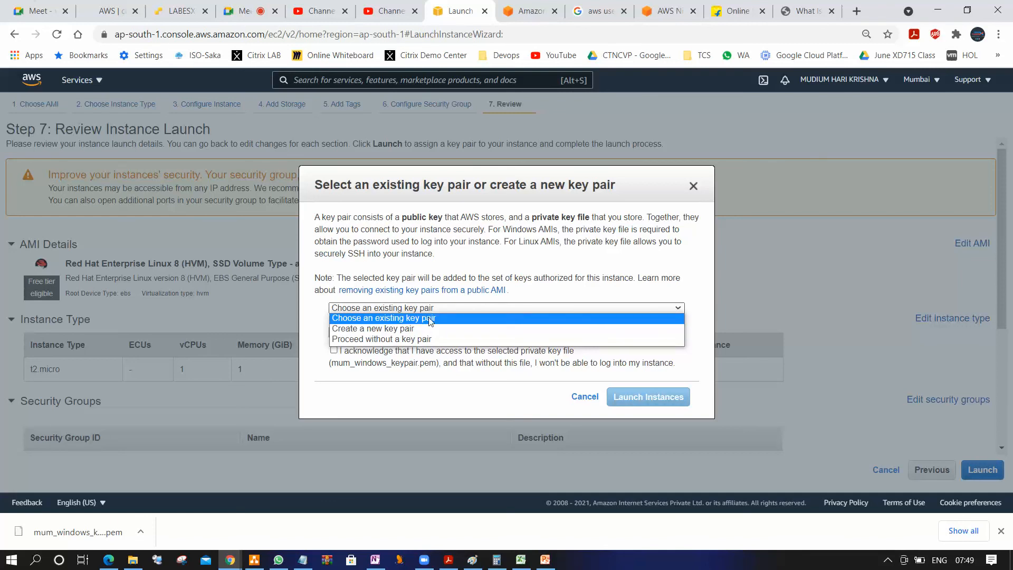
{"action": "left_click", "coordinate": [431, 319]}
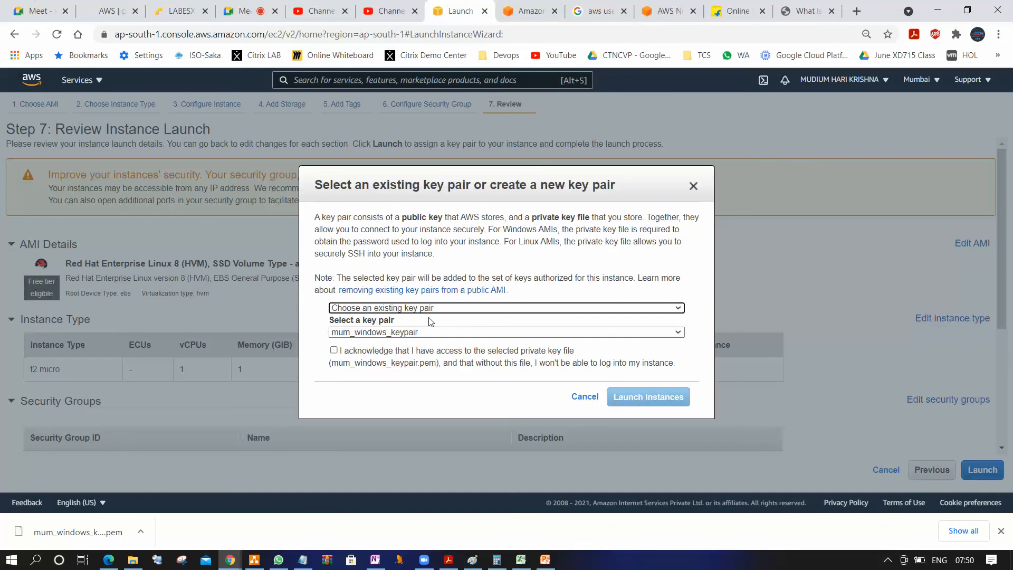
Create a new key pair named mum_linux_keypair and save mum_linux_keypair.pem in the subfolder of Keypairs on the Desktop
{"action": "left_click", "coordinate": [445, 308]}
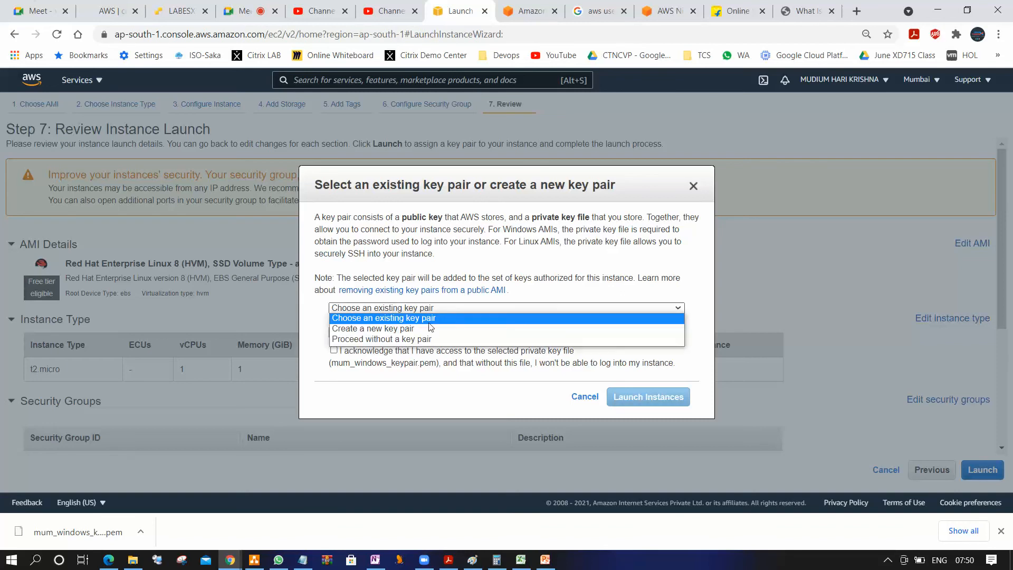
{"action": "left_click", "coordinate": [422, 328]}
{"action": "left_click", "coordinate": [387, 332]}
{"action": "key", "text": "BackSpace"}
{"action": "key", "text": "BackSpace"}
{"action": "key", "text": "BackSpace"}
{"action": "key", "text": "BackSpace"}
{"action": "key", "text": "BackSpace"}
{"action": "key", "text": "BackSpace"}
{"action": "key", "text": "BackSpace"}
{"action": "type", "text": "linux"}
{"action": "left_click", "coordinate": [652, 351]}
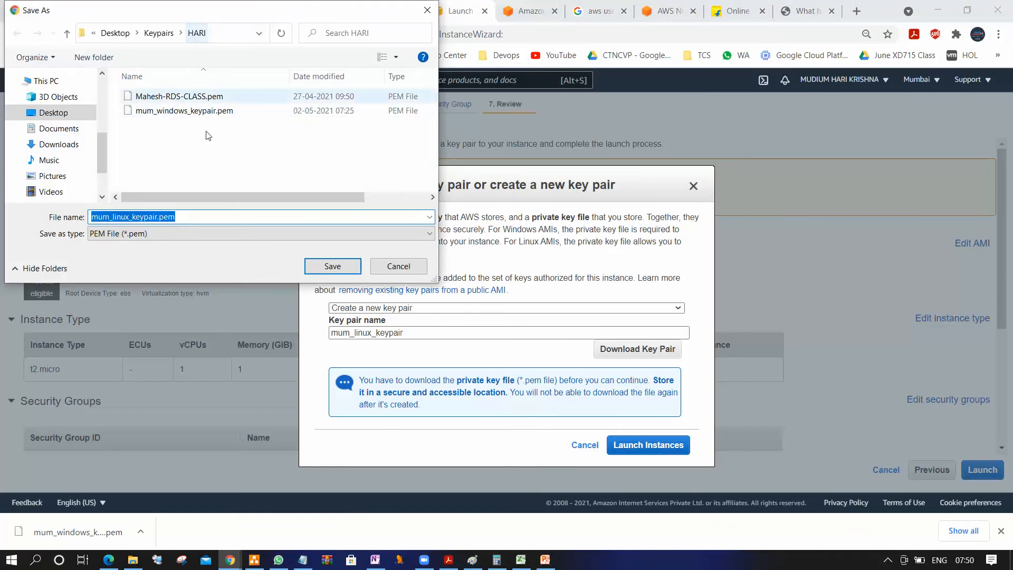
{"action": "left_click", "coordinate": [333, 266]}
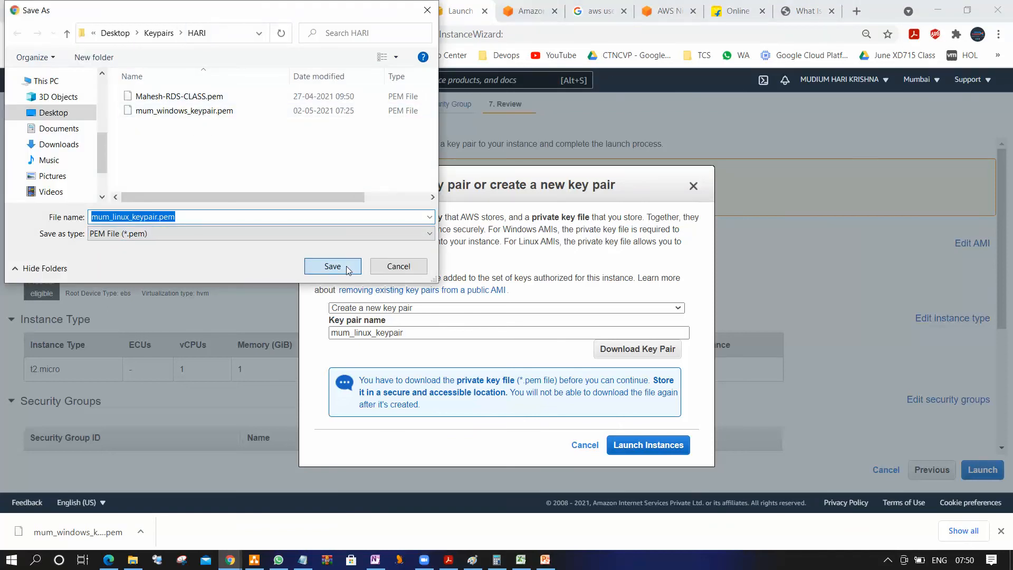
Launch the Red Hat instance with the new key pair and return to the instances list
{"action": "left_click", "coordinate": [663, 453]}
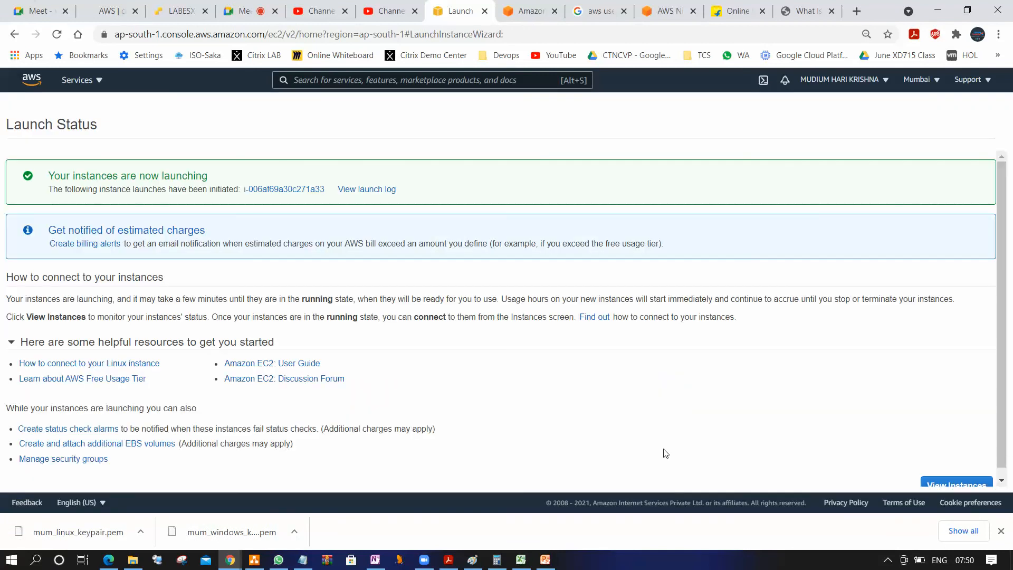
{"action": "scroll", "coordinate": [976, 435], "scroll_direction": "down", "scroll_amount": 1}
{"action": "left_click", "coordinate": [973, 478]}
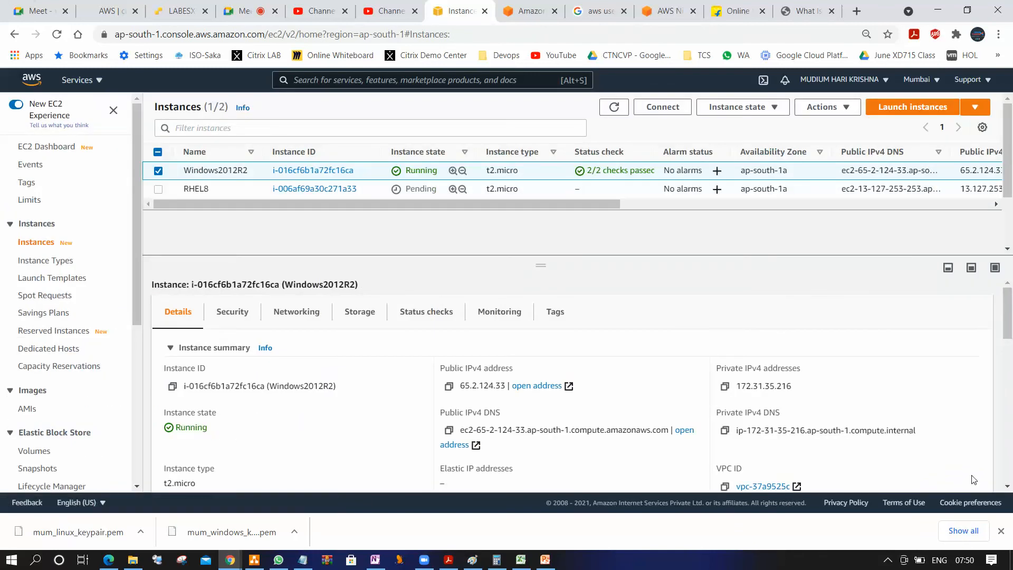
Select only the RHEL8 instance and refresh the instances list, keeping RHEL8 selected
{"action": "left_click", "coordinate": [168, 203]}
{"action": "left_click", "coordinate": [158, 189]}
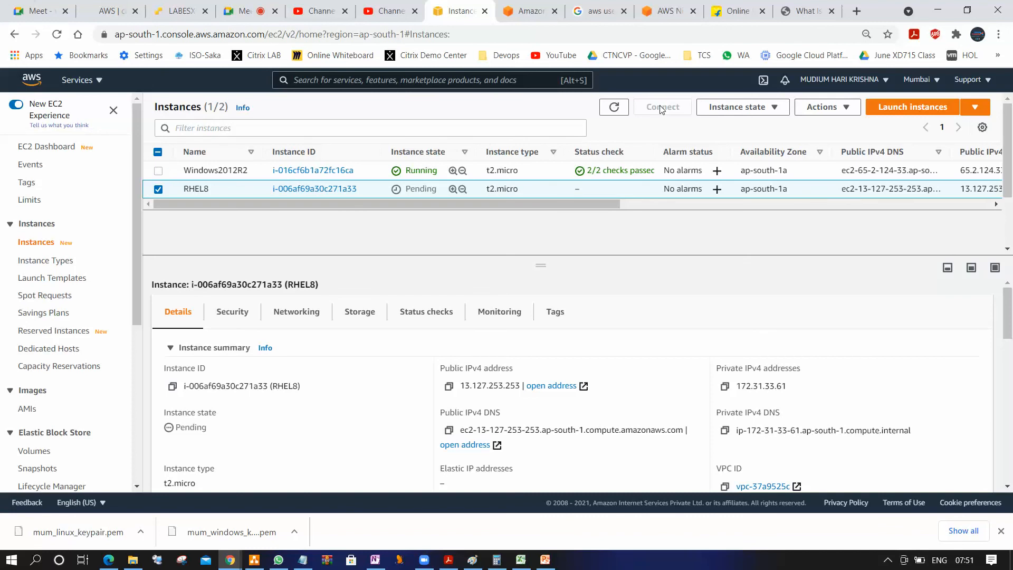
{"action": "left_click", "coordinate": [615, 111]}
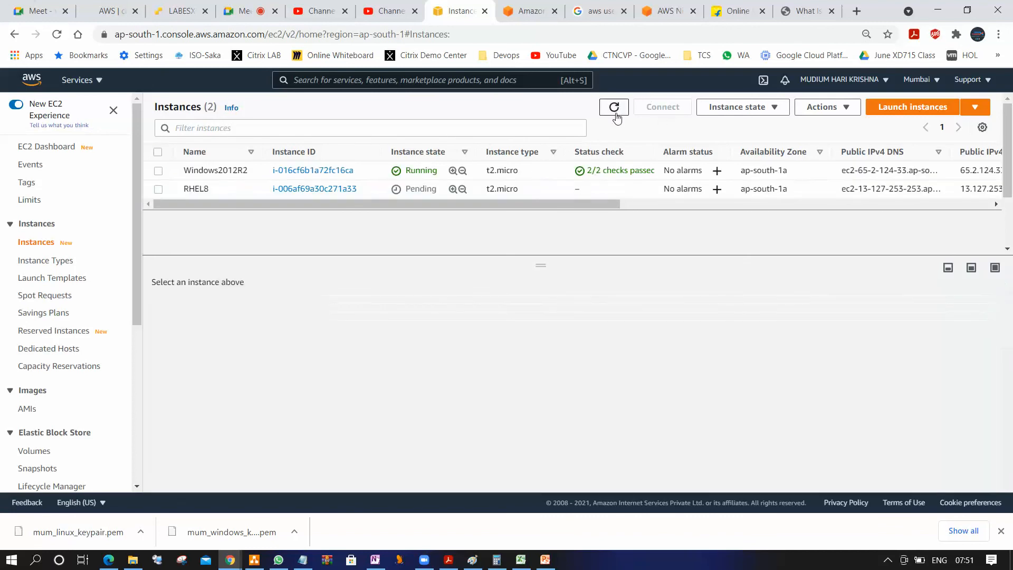
{"action": "left_click", "coordinate": [159, 189]}
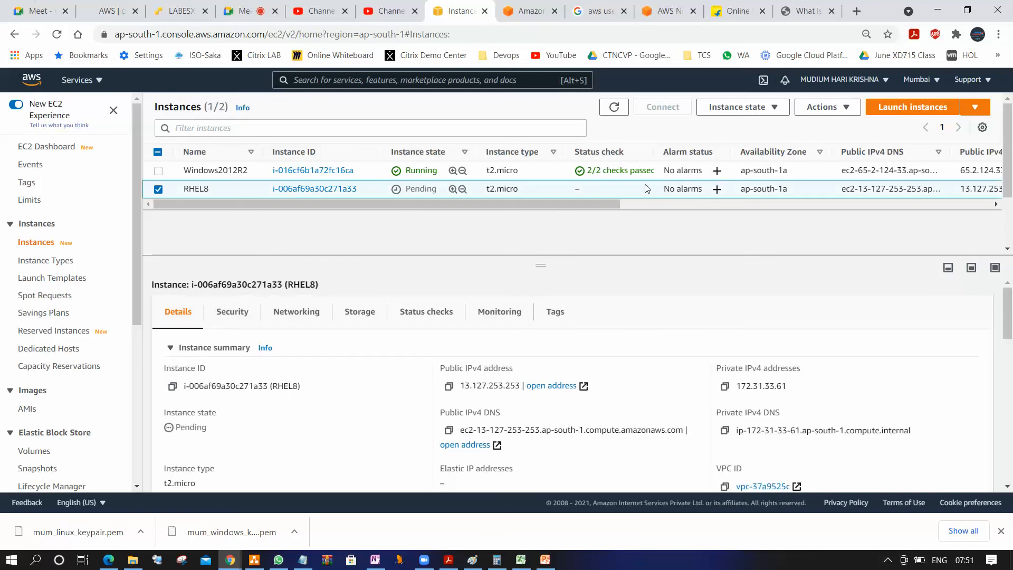
Examine the state and action options offered for the RHEL8 instance, including instance settings, networking, security, image and templates, and monitoring
{"action": "left_click", "coordinate": [774, 110]}
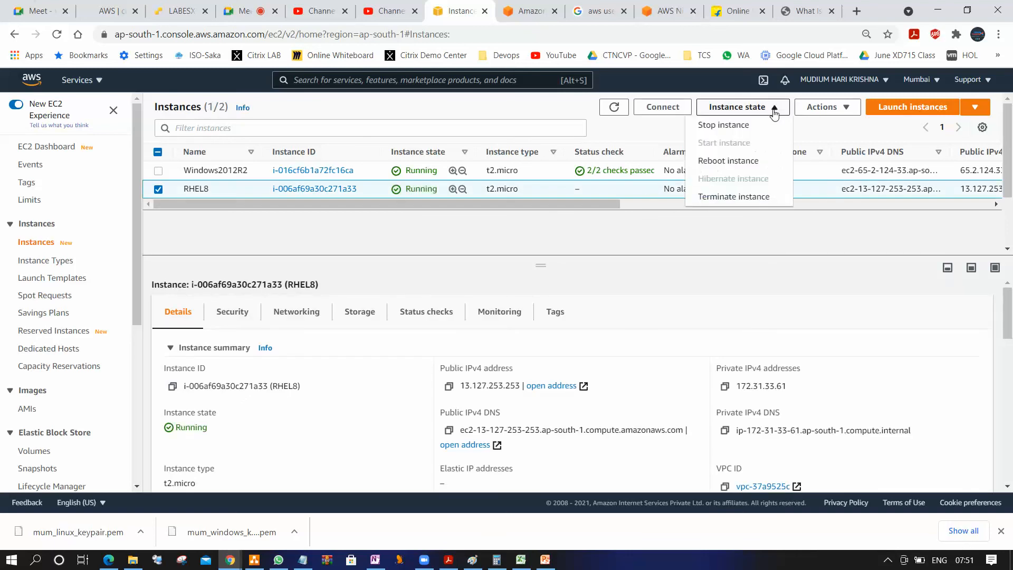
{"action": "left_click", "coordinate": [774, 109]}
{"action": "left_click", "coordinate": [836, 108]}
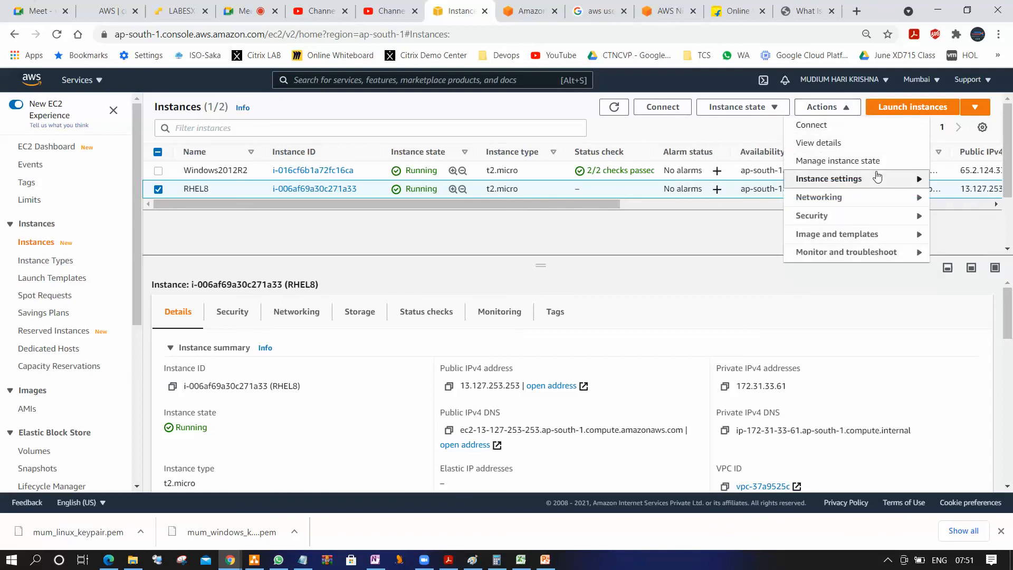
{"action": "left_click", "coordinate": [877, 178]}
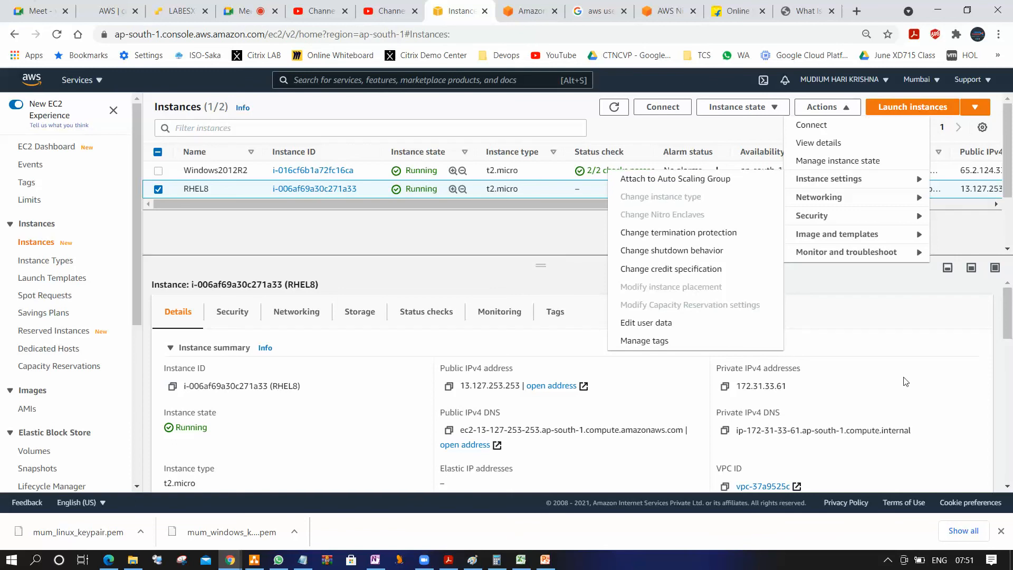
{"action": "left_click", "coordinate": [880, 199]}
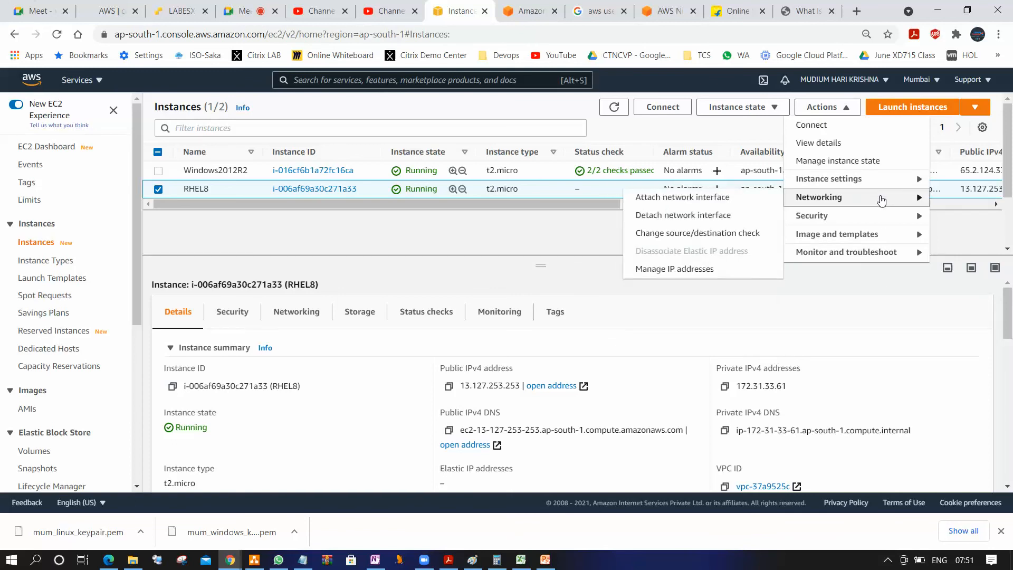
{"action": "left_click", "coordinate": [884, 217]}
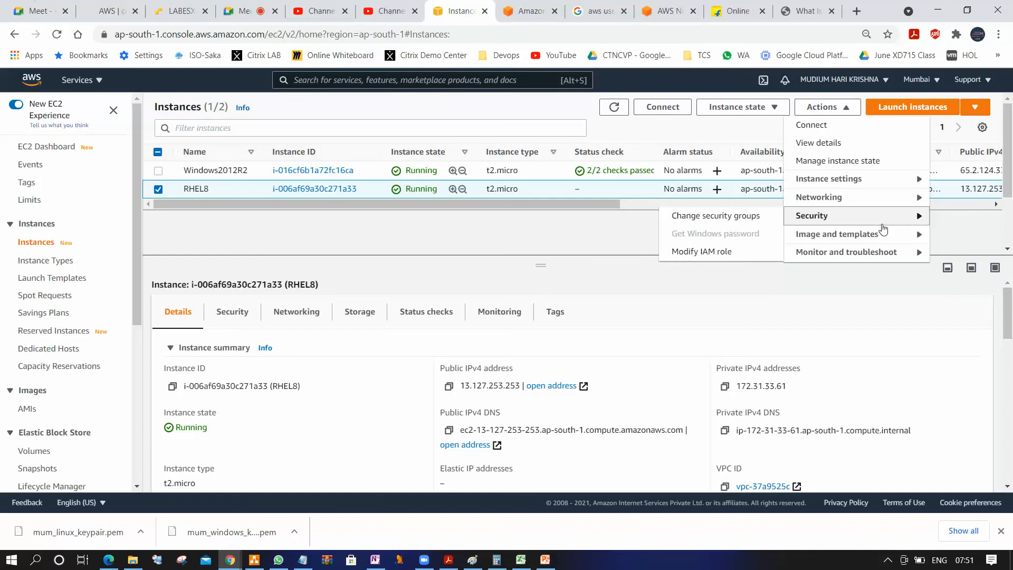
{"action": "left_click", "coordinate": [883, 234]}
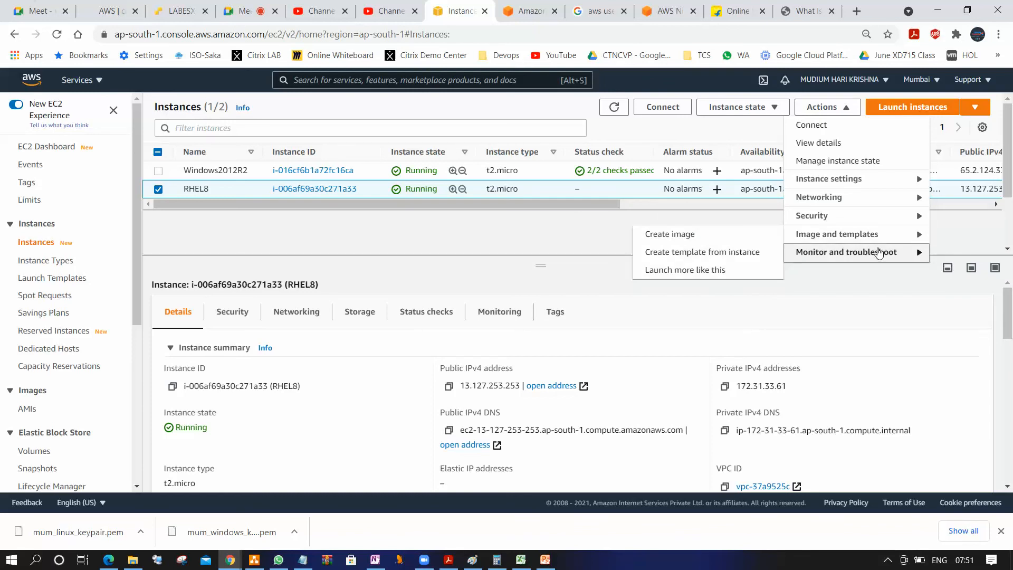
{"action": "left_click", "coordinate": [879, 253]}
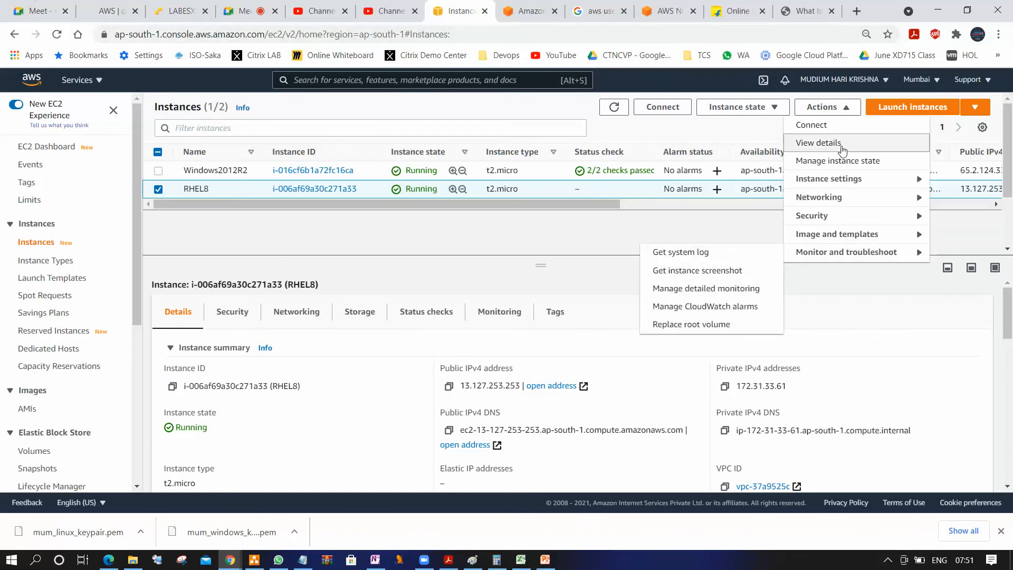
{"action": "left_click", "coordinate": [857, 302]}
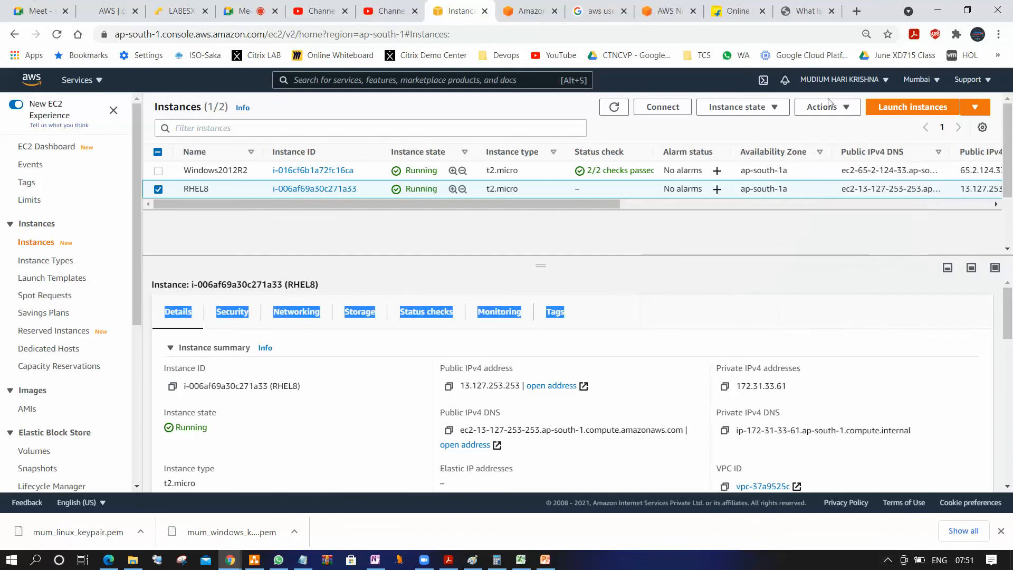
Open the SSH client connection instructions for the RHEL8 instance and copy the example ssh command
{"action": "left_click", "coordinate": [660, 109]}
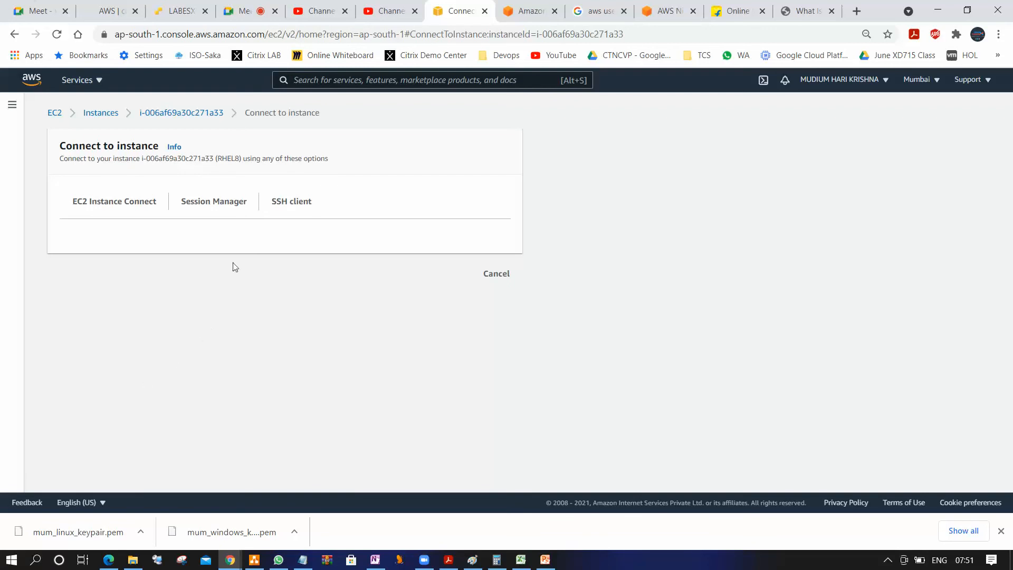
{"action": "left_click", "coordinate": [300, 204]}
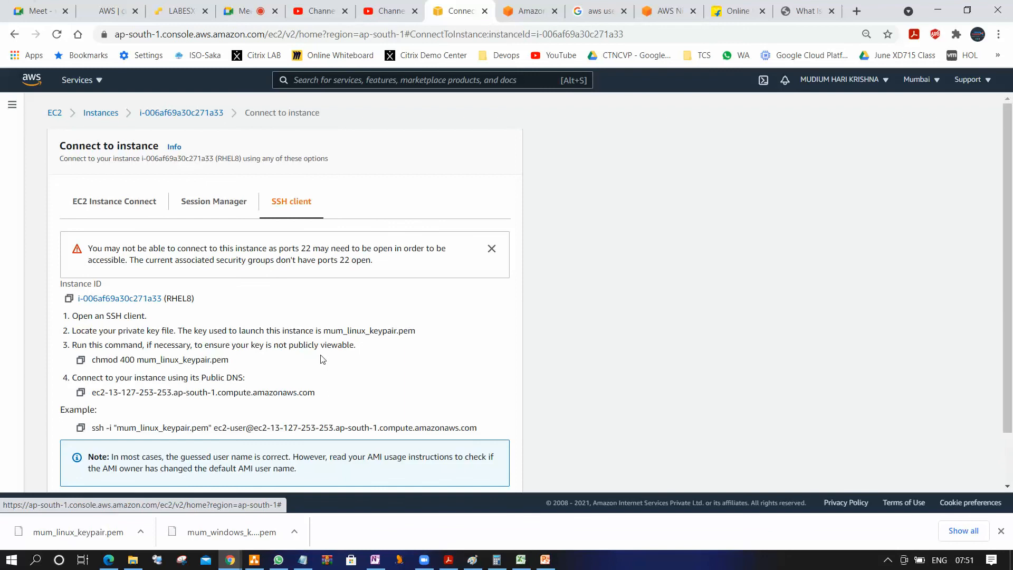
{"action": "scroll", "coordinate": [323, 359], "scroll_direction": "down", "scroll_amount": 1}
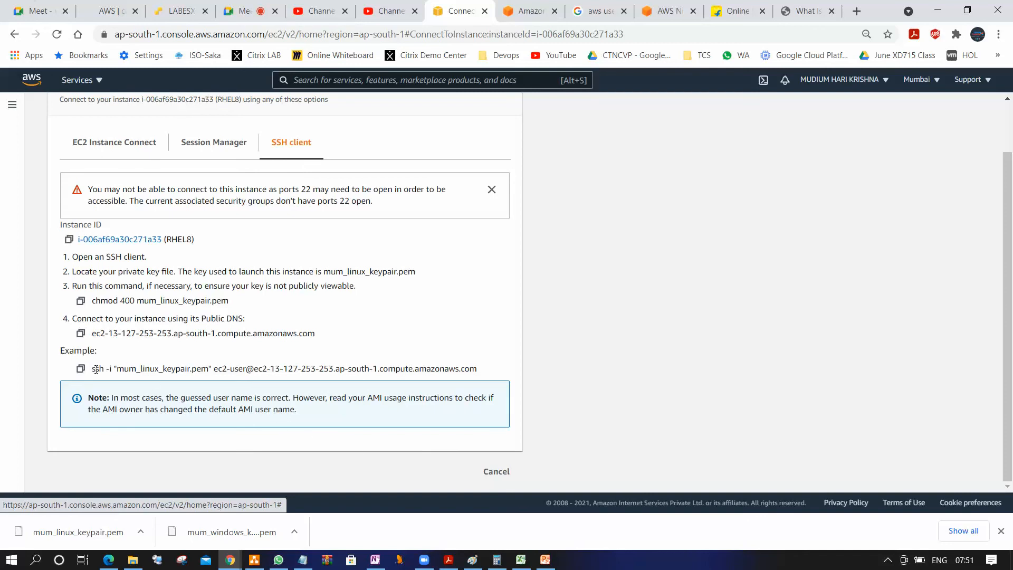
{"action": "left_click_drag", "start_coordinate": [92, 368], "coordinate": [477, 369]}
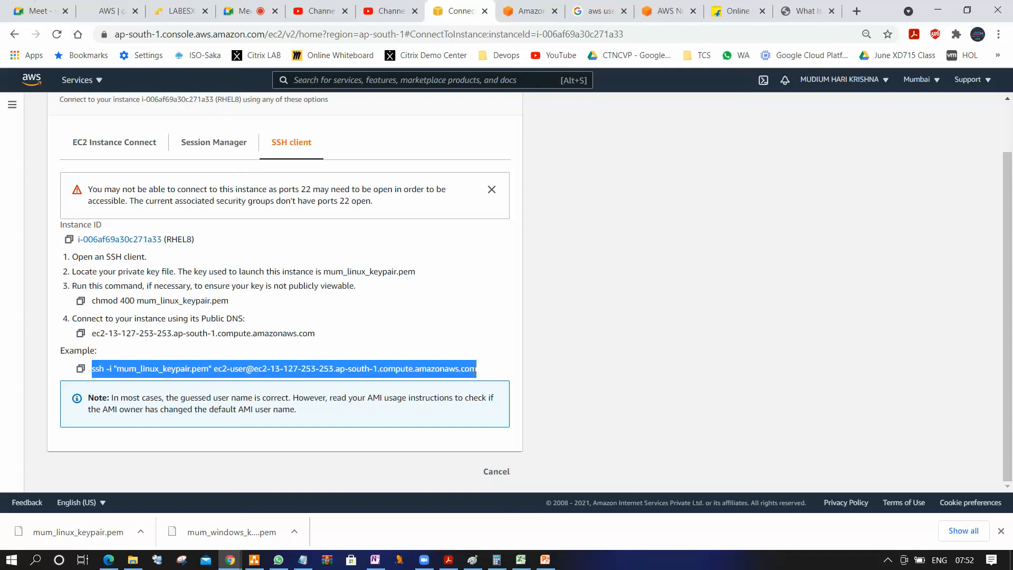
Find PuTTY on the local computer and launch putty.exe
{"action": "left_click", "coordinate": [13, 560]}
{"action": "type", "text": "putt"}
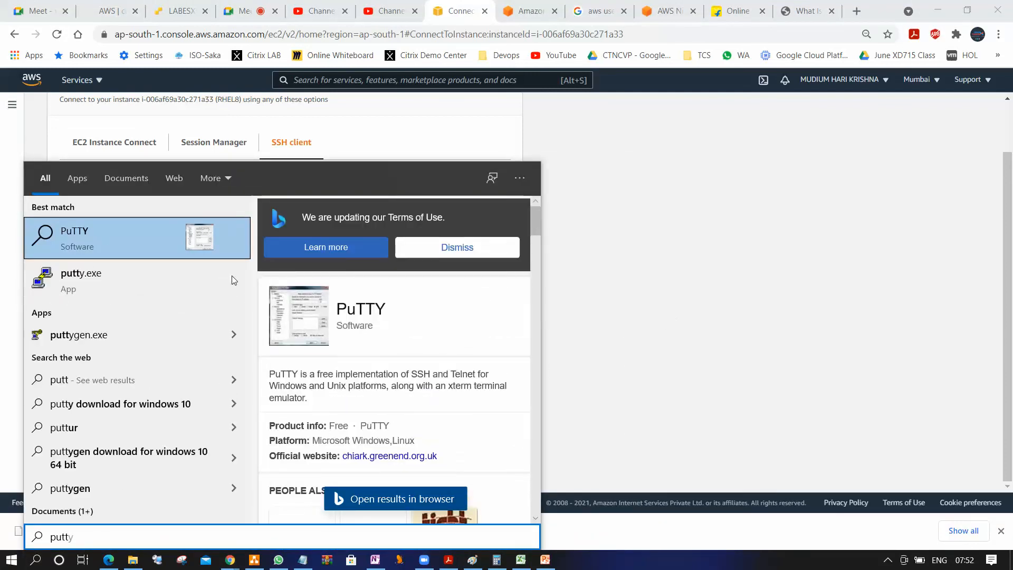
{"action": "left_click", "coordinate": [131, 290]}
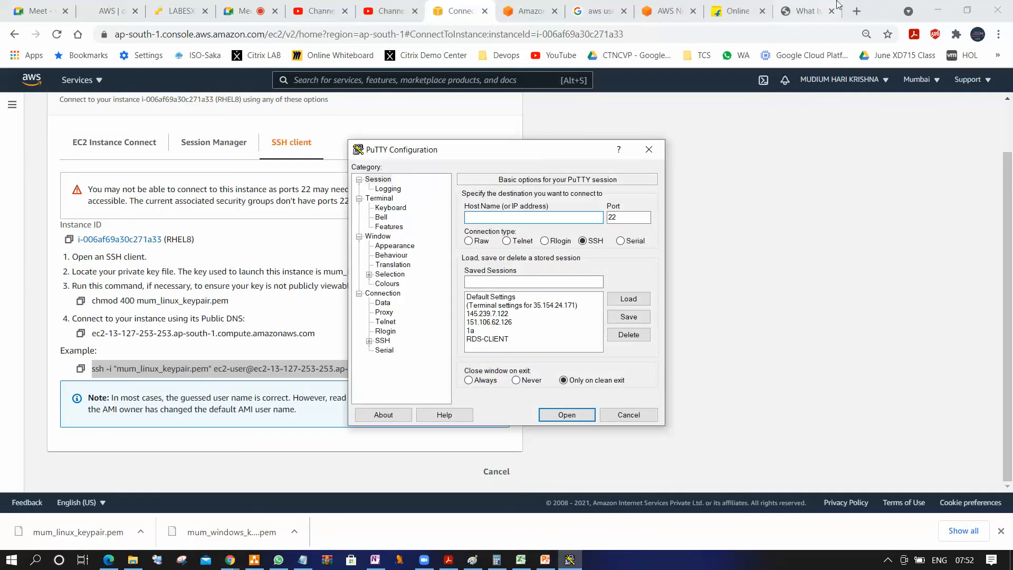
View the PuTTY download page at putty.org in a new browser tab, and return to the PuTTY configuration window
{"action": "left_click", "coordinate": [856, 11]}
{"action": "left_click", "coordinate": [307, 41]}
{"action": "type", "text": "putty.org"}
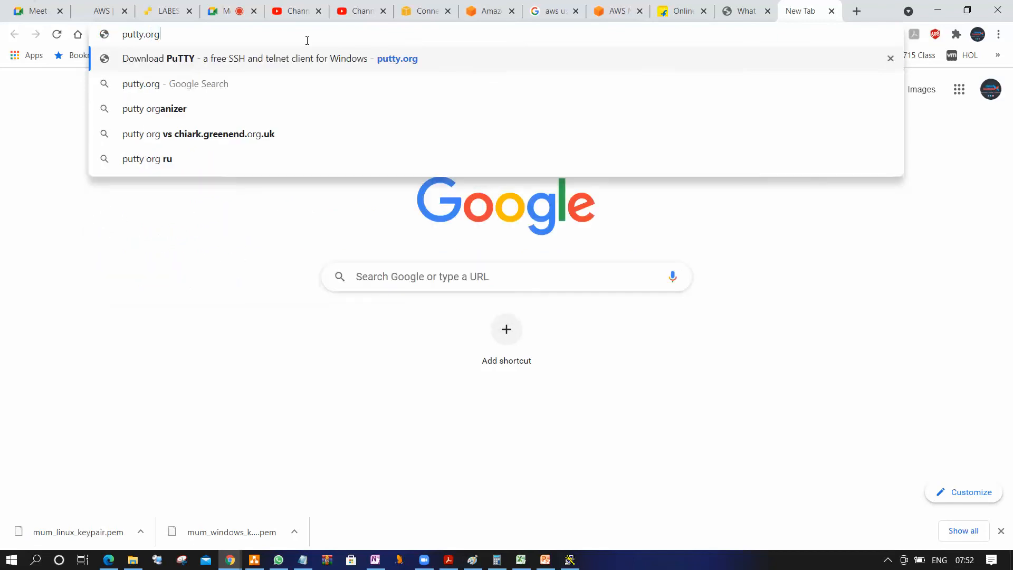
{"action": "key", "text": "Return"}
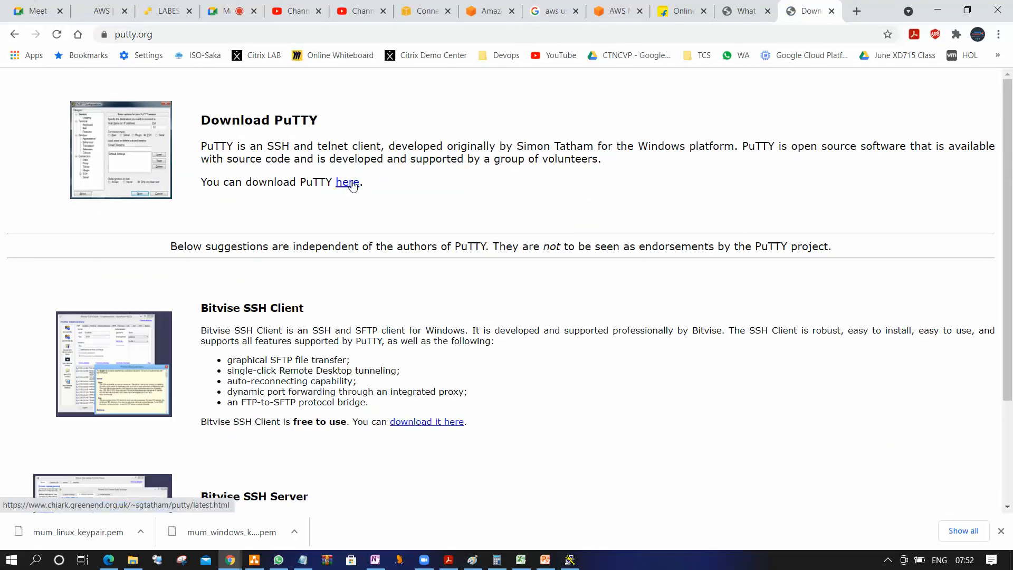
{"action": "left_click", "coordinate": [937, 10]}
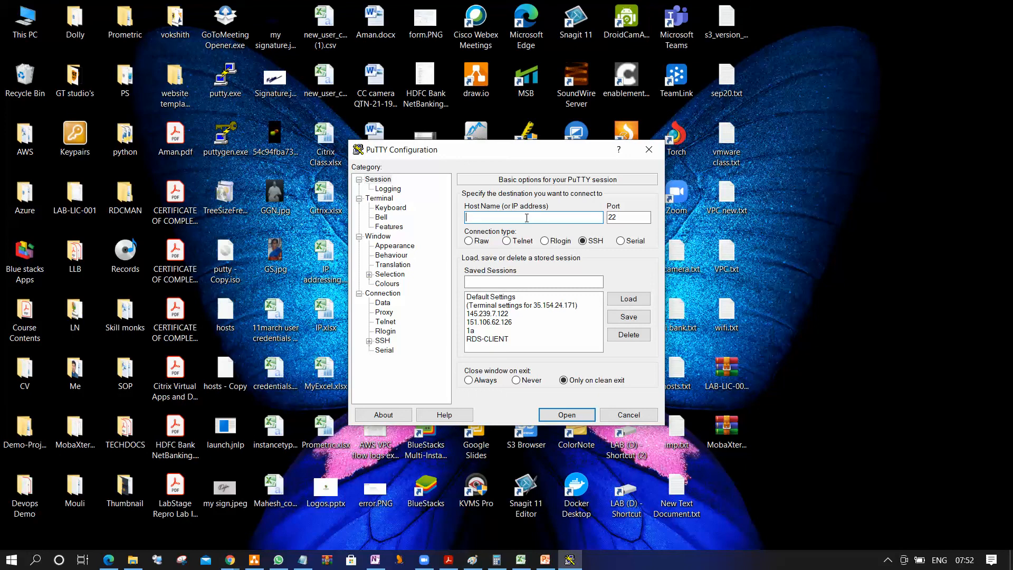
{"action": "key", "text": "ctrl+v"}
{"action": "double_click", "coordinate": [526, 218]}
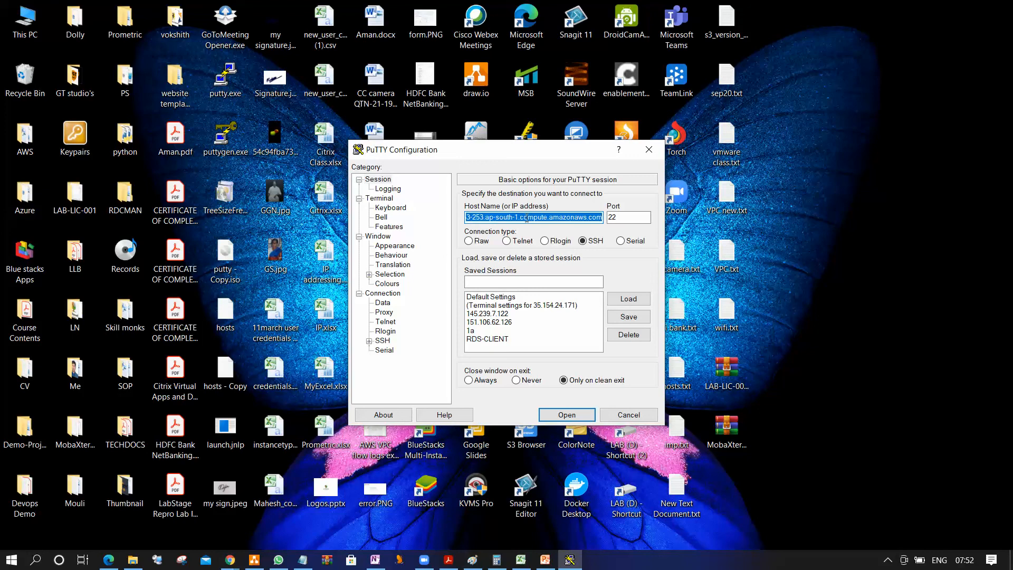
{"action": "key", "text": "BackSpace"}
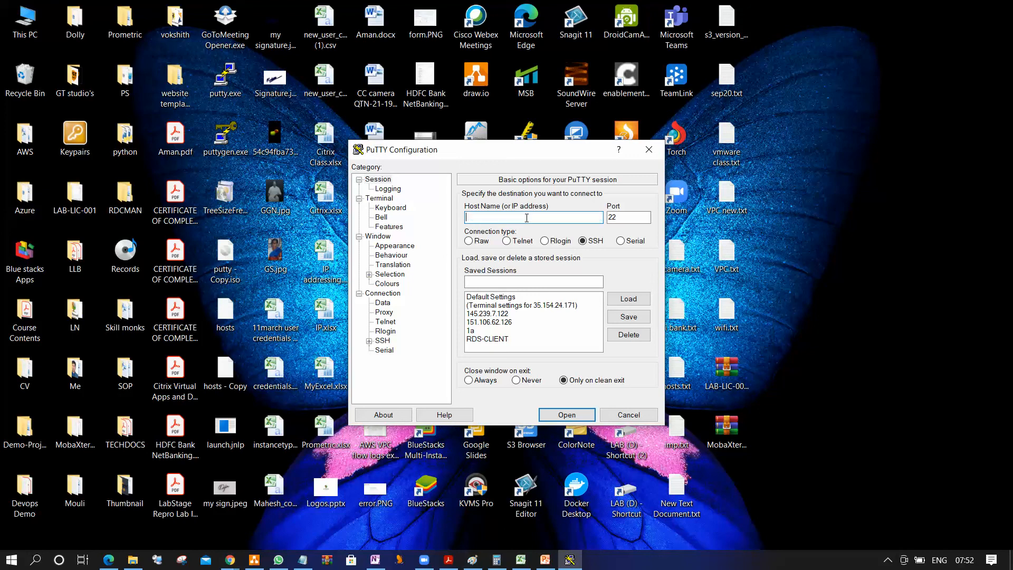
Return to the EC2 instances list in the browser and copy the public IPv4 address of the RHEL8 instance
{"action": "key", "text": "alt+Tab"}
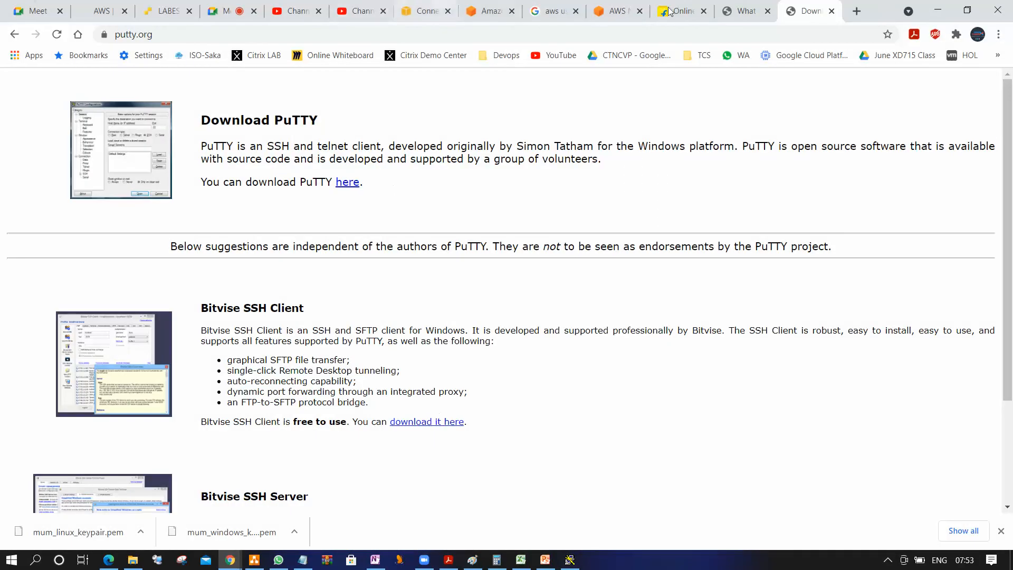
{"action": "left_click", "coordinate": [422, 11]}
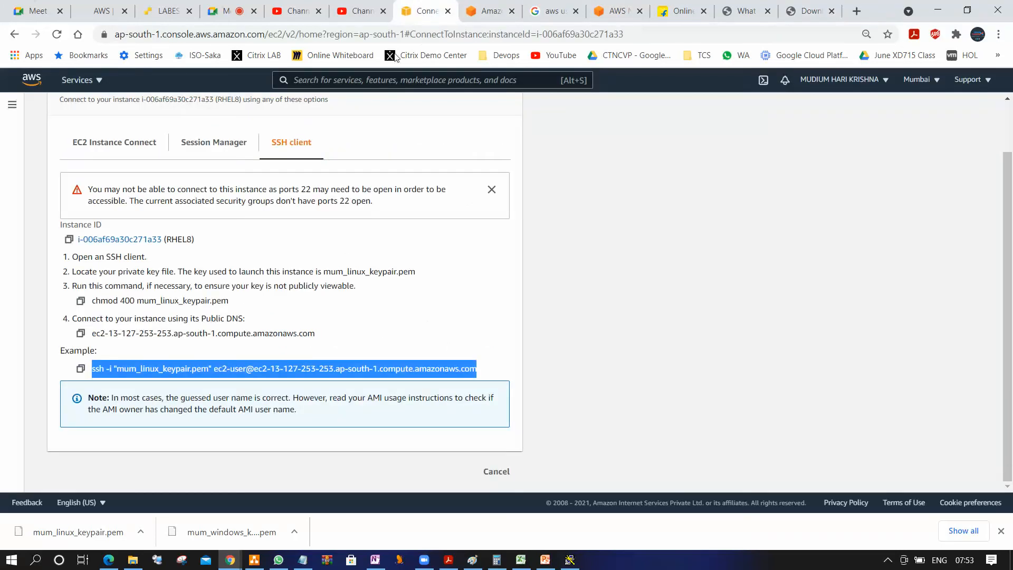
{"action": "scroll", "coordinate": [496, 477], "scroll_direction": "up", "scroll_amount": 1}
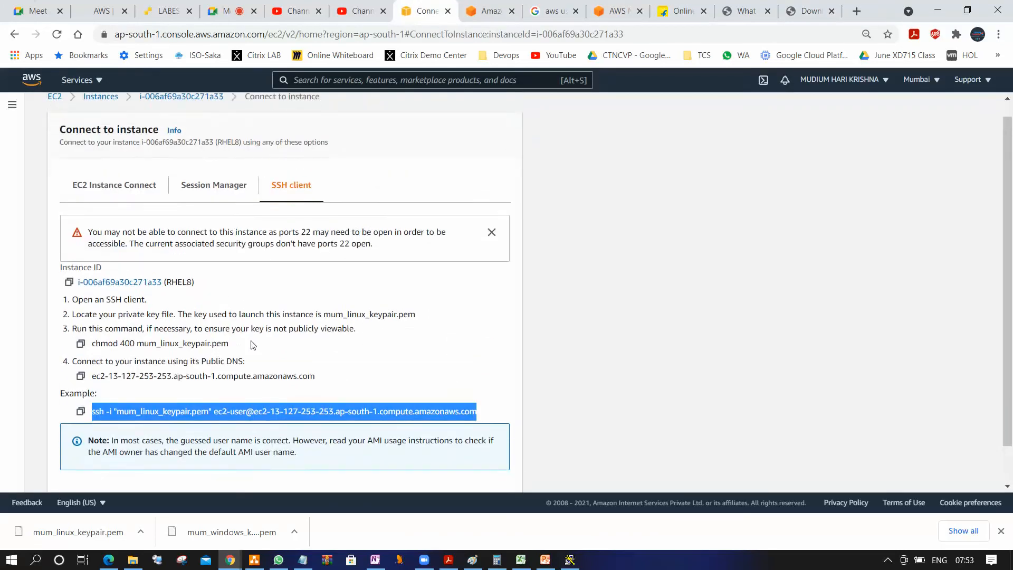
{"action": "scroll", "coordinate": [293, 322], "scroll_direction": "down", "scroll_amount": 1}
{"action": "scroll", "coordinate": [267, 185], "scroll_direction": "up", "scroll_amount": 1}
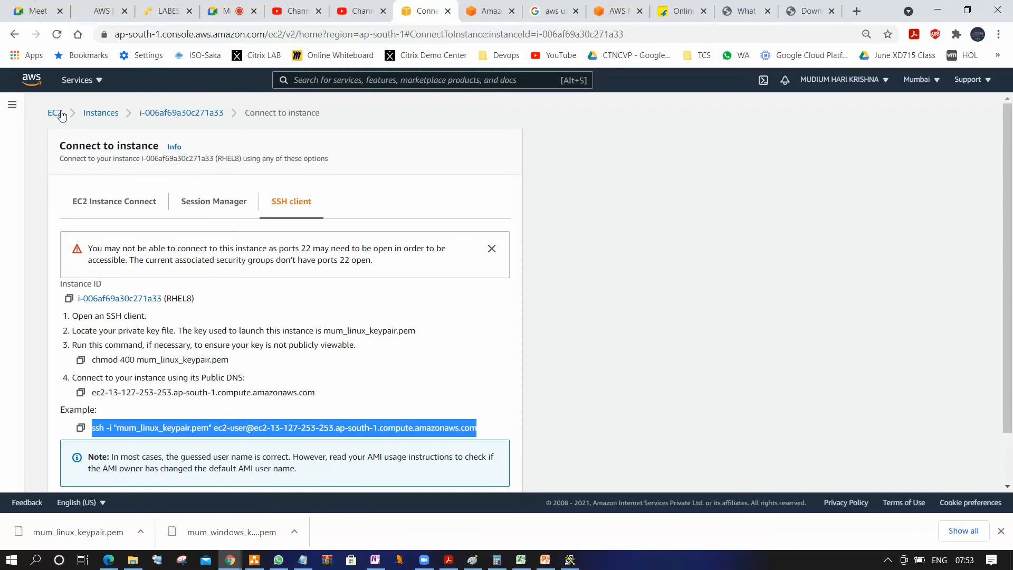
{"action": "left_click", "coordinate": [100, 113]}
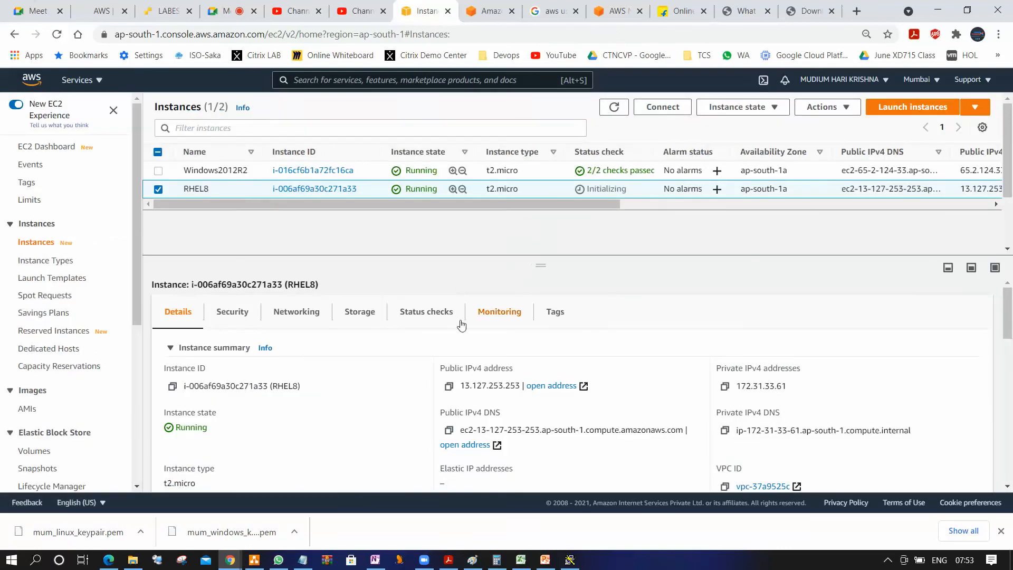
{"action": "left_click", "coordinate": [455, 387]}
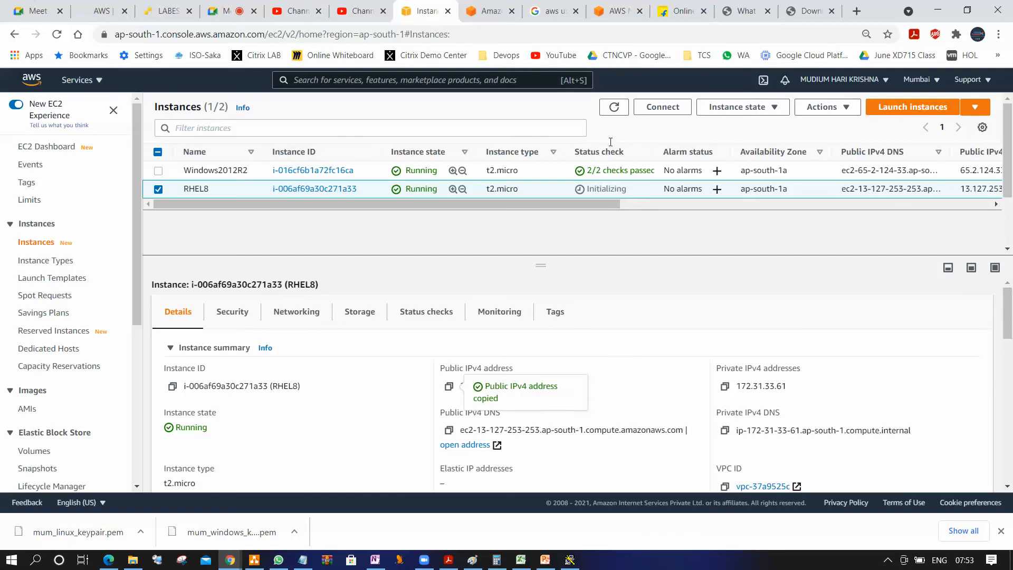
Try to open an SSH session in PuTTY to 13.127.253.253 on port 22, and close the session window
{"action": "left_click", "coordinate": [571, 560]}
{"action": "key", "text": "ctrl+v"}
{"action": "left_click", "coordinate": [567, 414]}
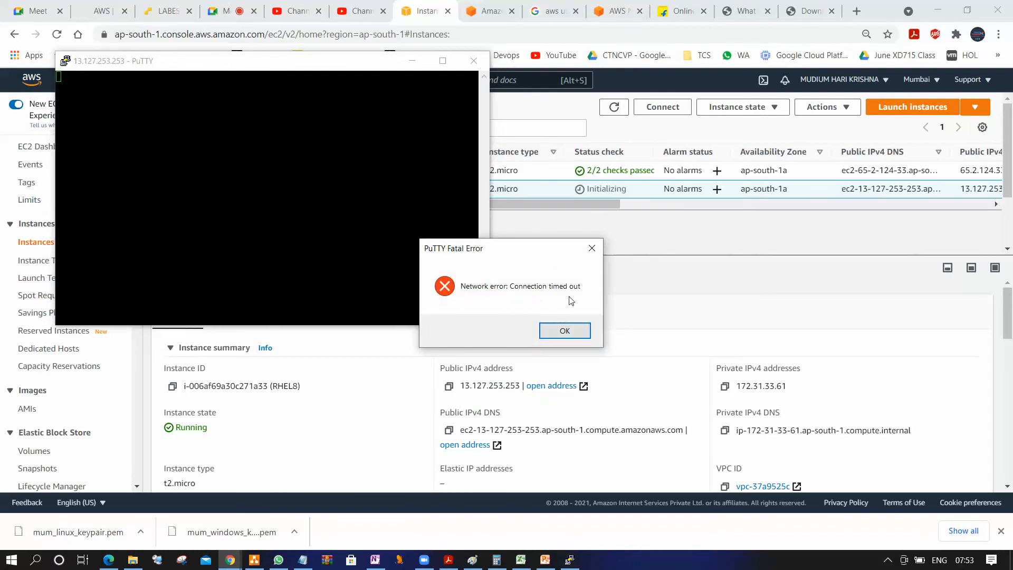
{"action": "left_click", "coordinate": [564, 331]}
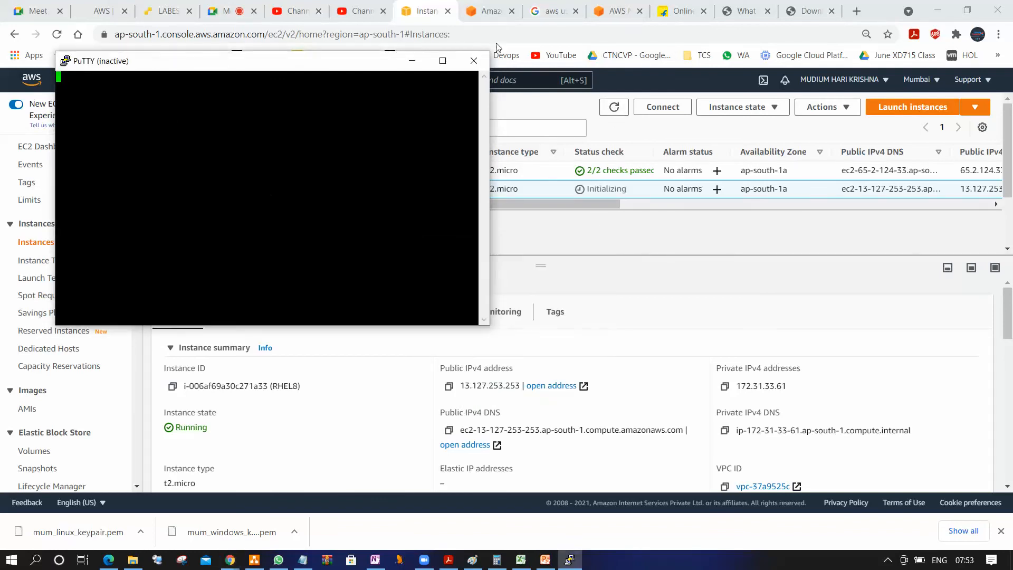
{"action": "left_click", "coordinate": [473, 61]}
Refresh the instances list and open the default security group's inbound rules for editing
{"action": "left_click", "coordinate": [625, 112]}
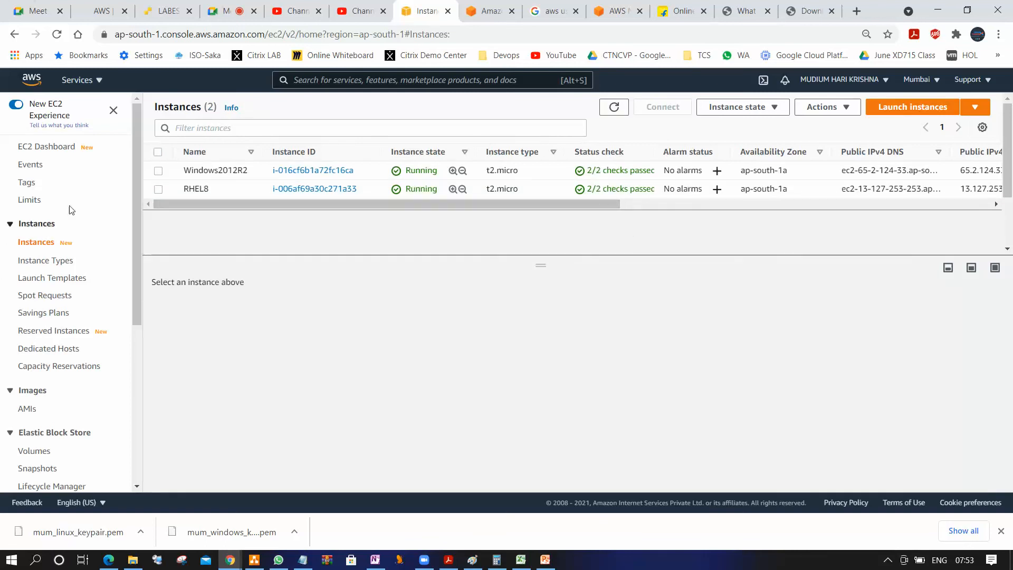
{"action": "scroll", "coordinate": [128, 341], "scroll_direction": "down", "scroll_amount": 2}
{"action": "scroll", "coordinate": [124, 364], "scroll_direction": "down", "scroll_amount": 4}
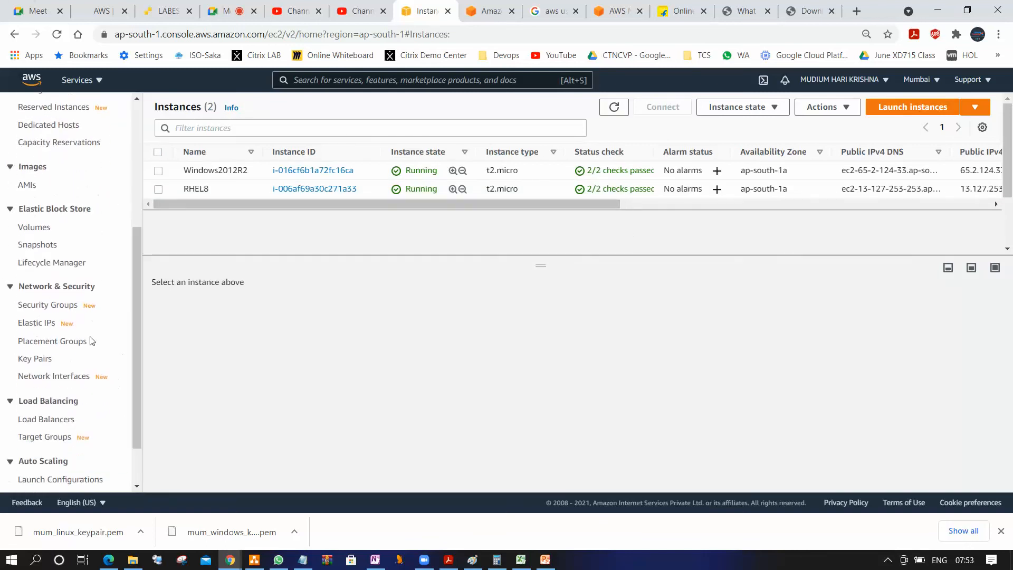
{"action": "left_click", "coordinate": [69, 305]}
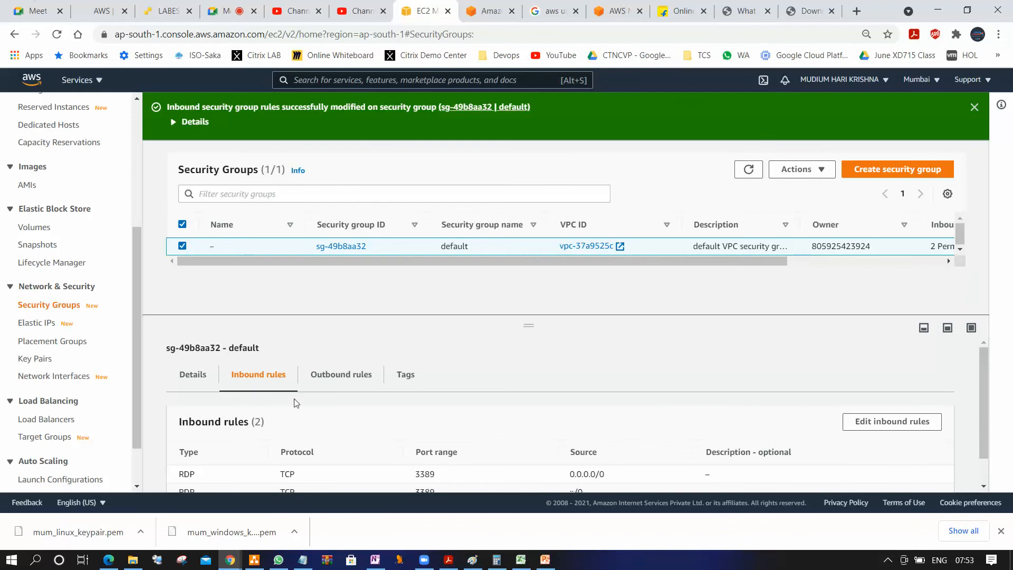
{"action": "left_click", "coordinate": [868, 421]}
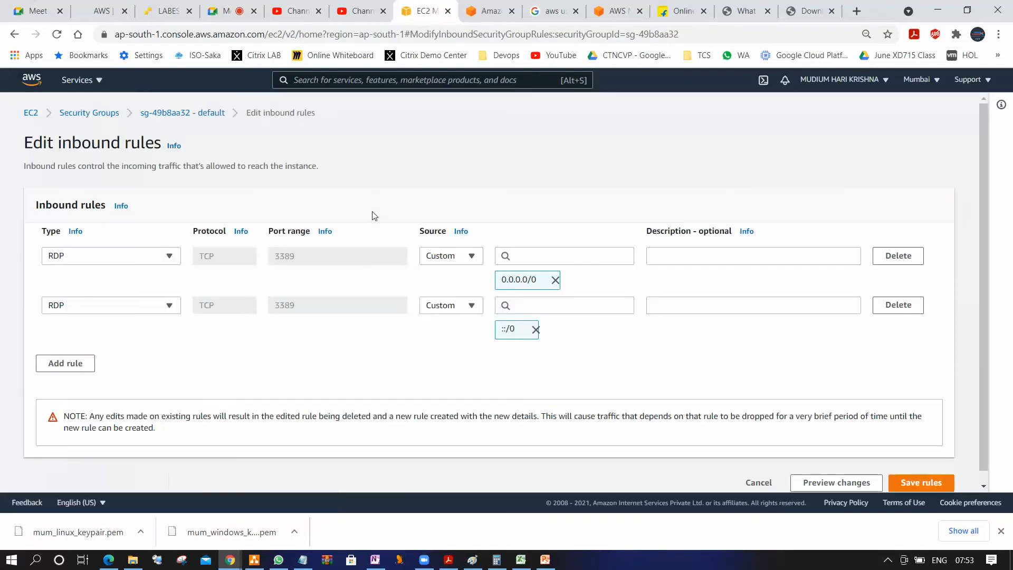
Add an SSH inbound rule for port 22 with source Anywhere, save the rules, and close the downloads bar
{"action": "left_click", "coordinate": [64, 364]}
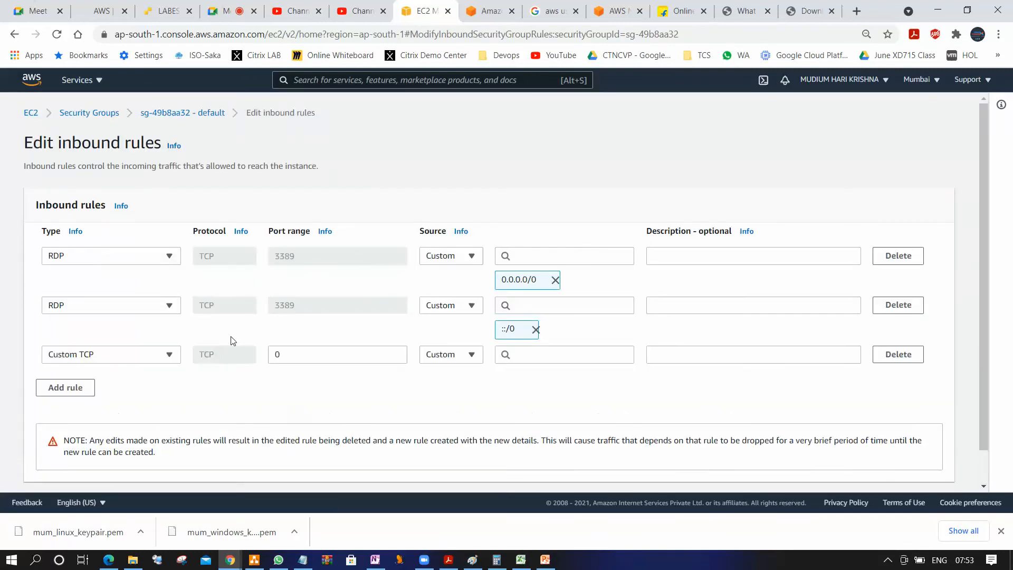
{"action": "left_click", "coordinate": [169, 356]}
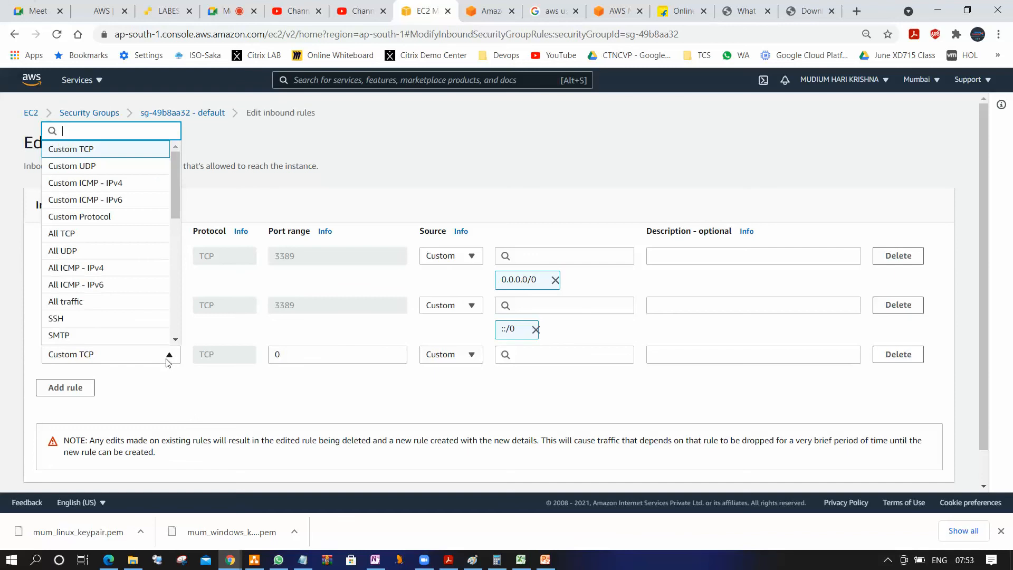
{"action": "type", "text": "ss"}
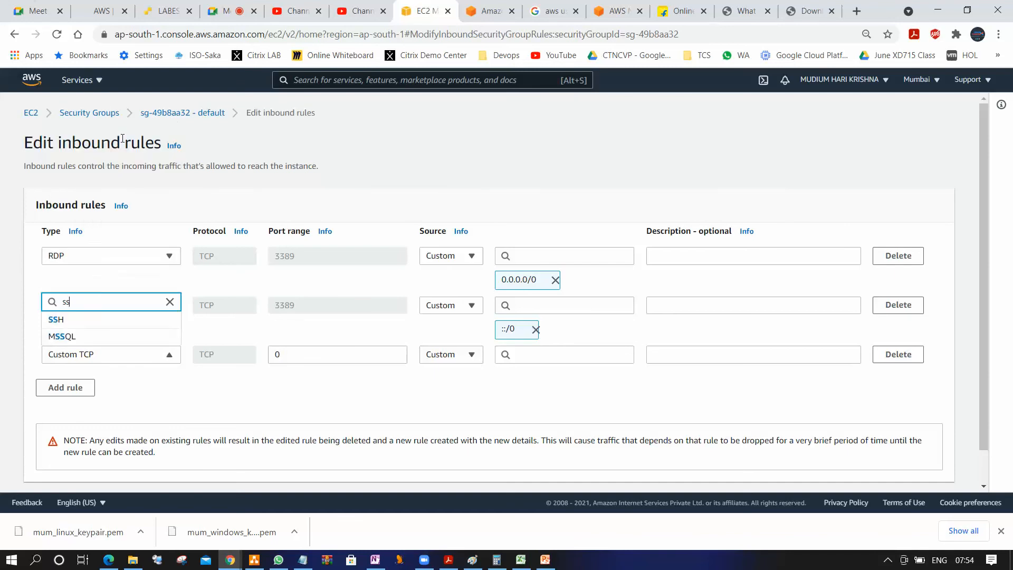
{"action": "type", "text": "h"}
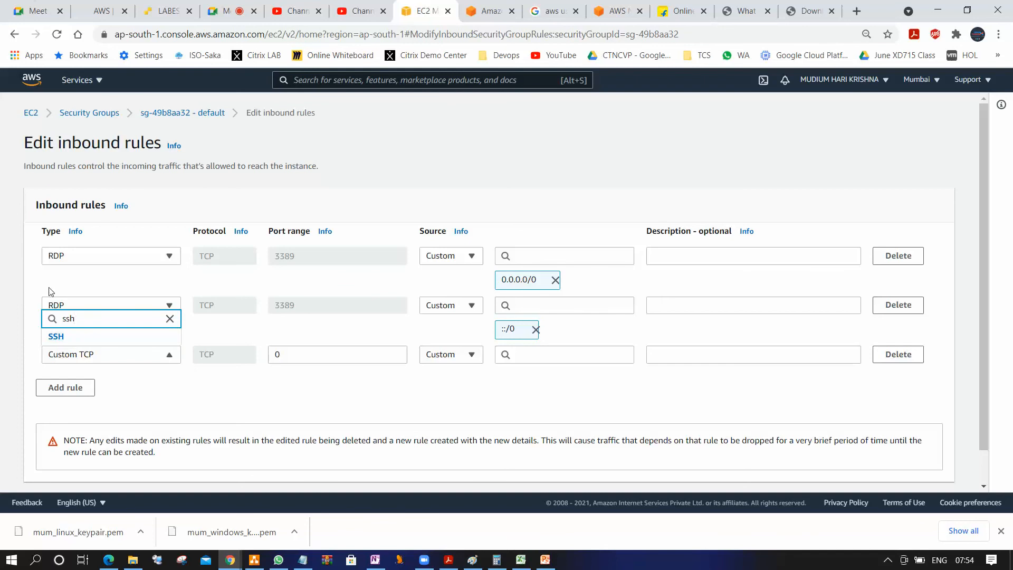
{"action": "left_click", "coordinate": [56, 338]}
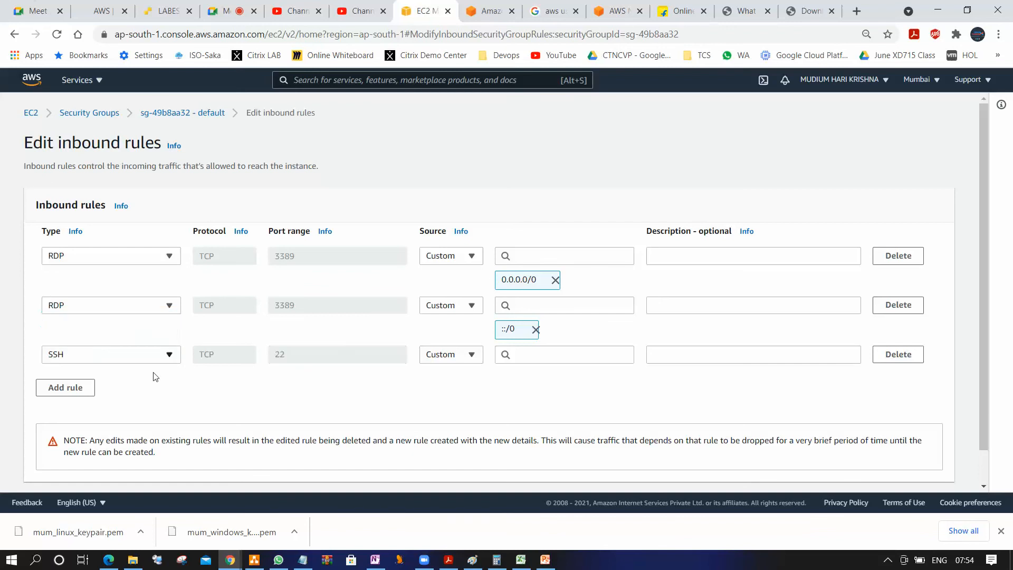
{"action": "left_click", "coordinate": [468, 354]}
{"action": "left_click", "coordinate": [468, 389]}
{"action": "scroll", "coordinate": [940, 445], "scroll_direction": "down", "scroll_amount": 1}
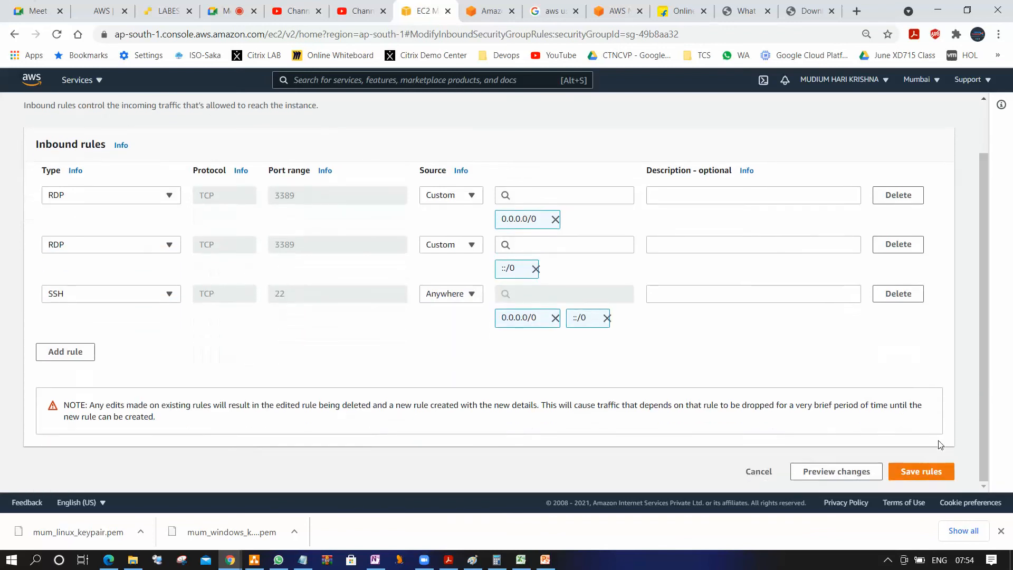
{"action": "left_click", "coordinate": [923, 478]}
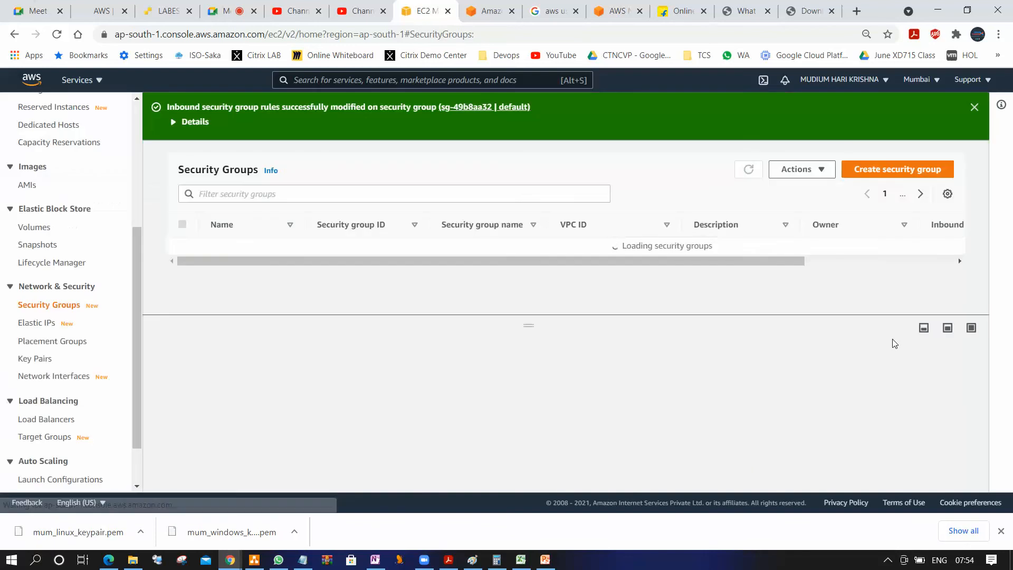
{"action": "scroll", "coordinate": [518, 364], "scroll_direction": "down", "scroll_amount": 2}
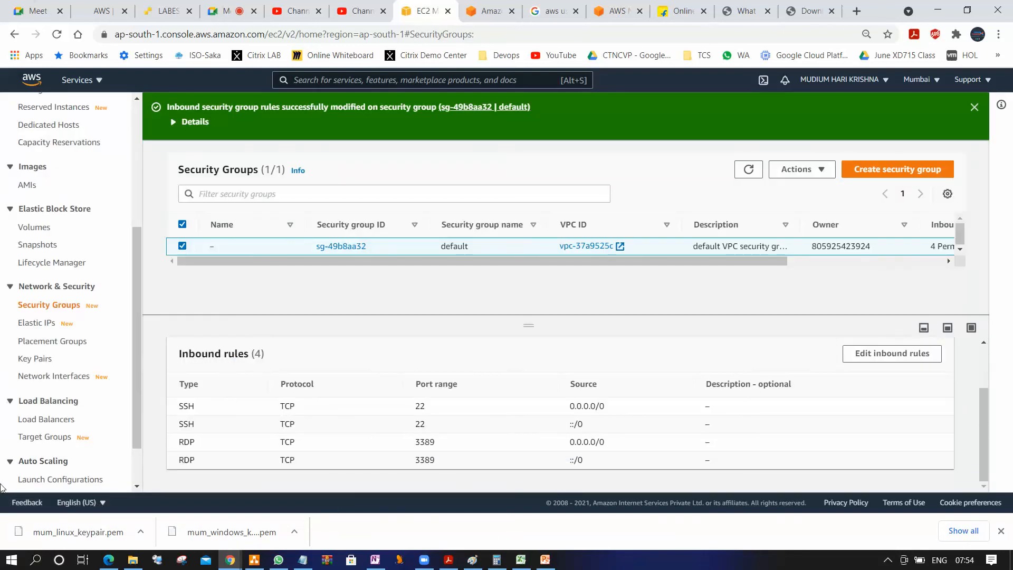
{"action": "left_click", "coordinate": [1001, 530]}
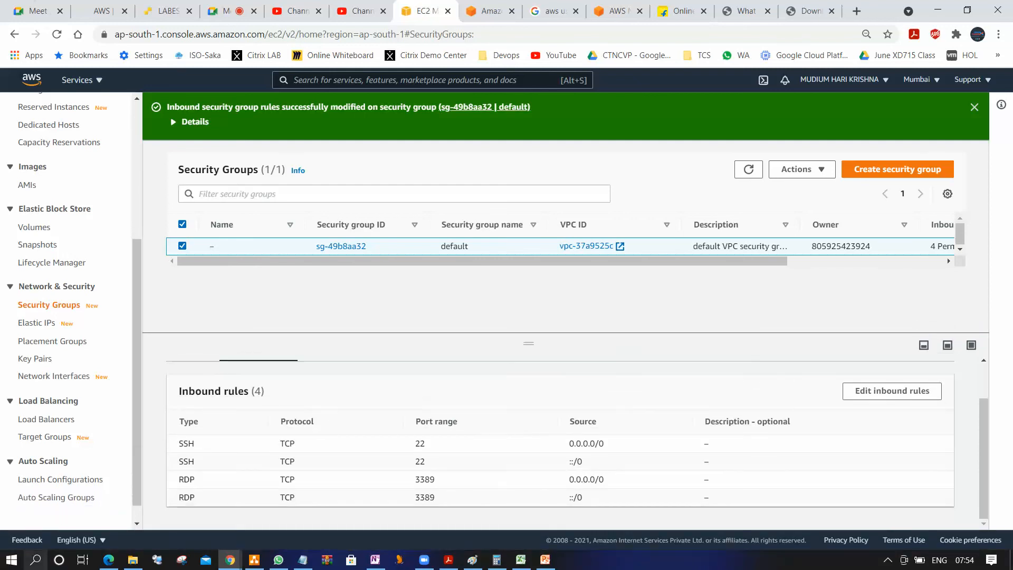
Launch PuTTY and open an SSH session to 13.127.253.253 on port 22, accepting the host key
{"action": "key", "text": "super"}
{"action": "type", "text": "putty"}
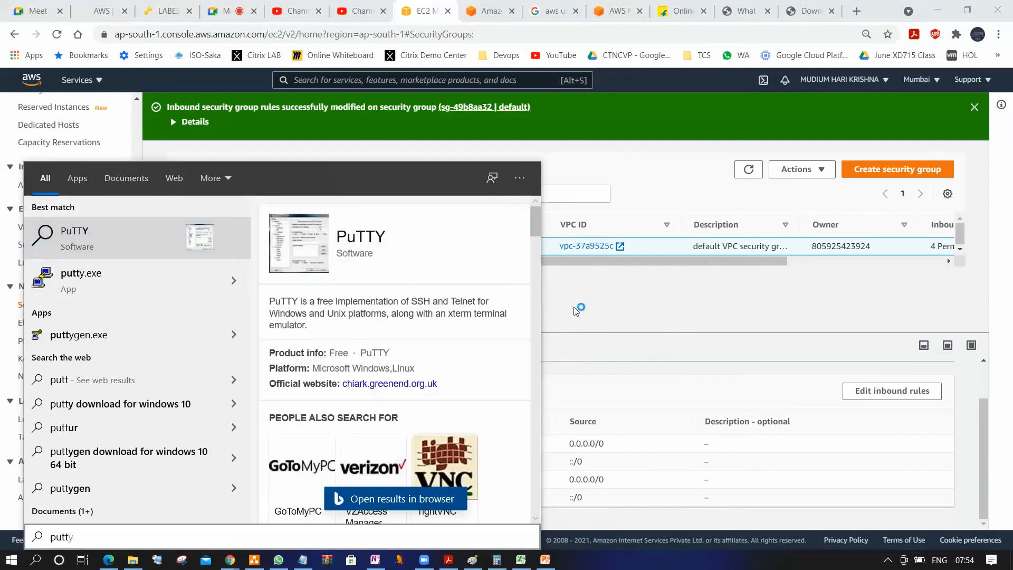
{"action": "key", "text": "Return"}
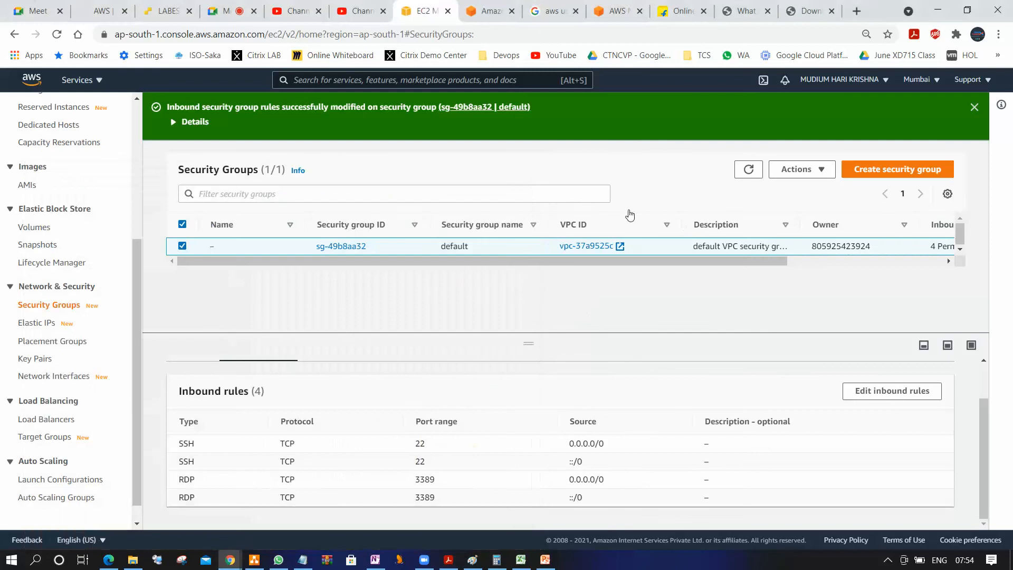
{"action": "key", "text": "ctrl+v"}
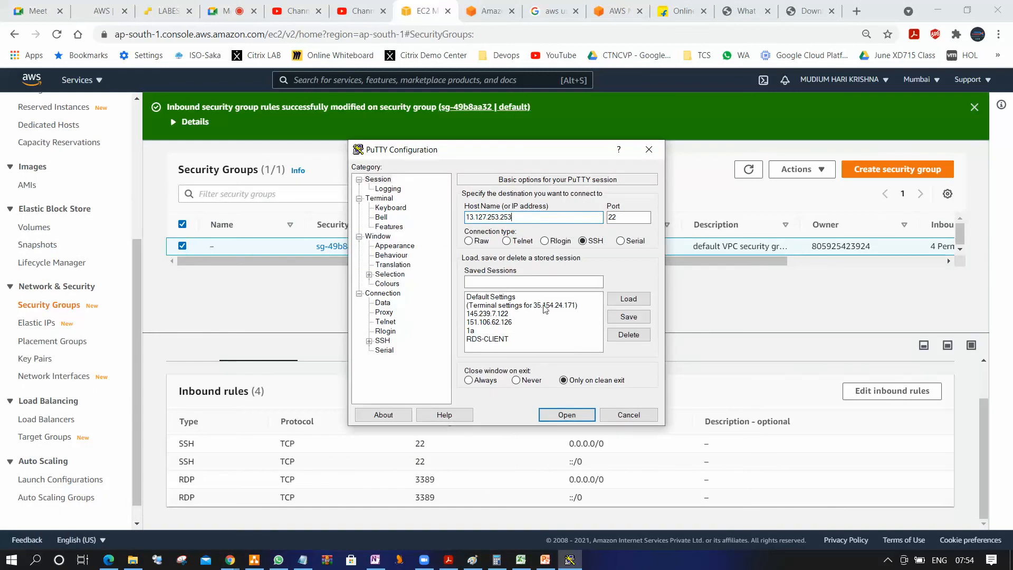
{"action": "left_click", "coordinate": [566, 415]}
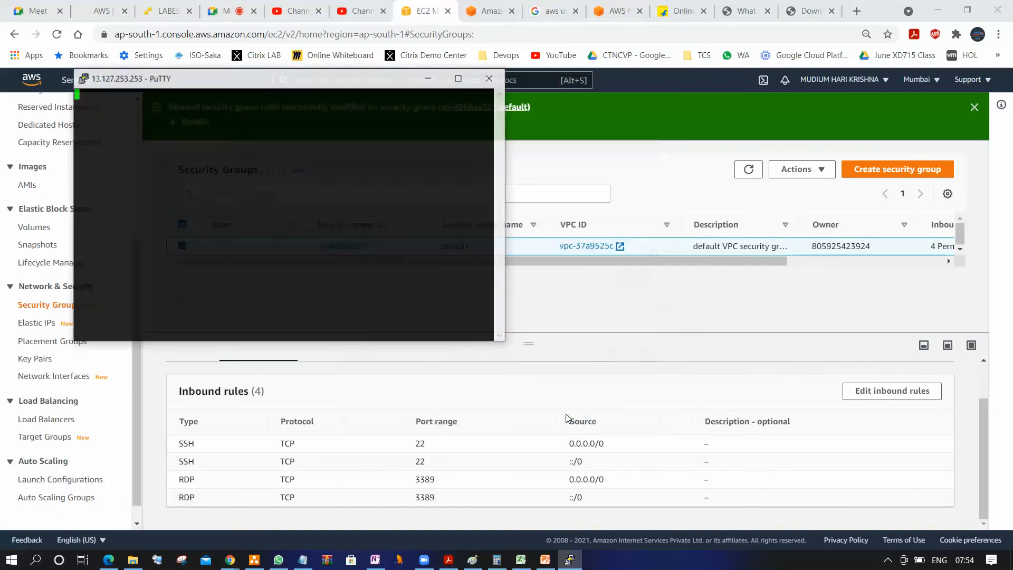
{"action": "left_click", "coordinate": [446, 375]}
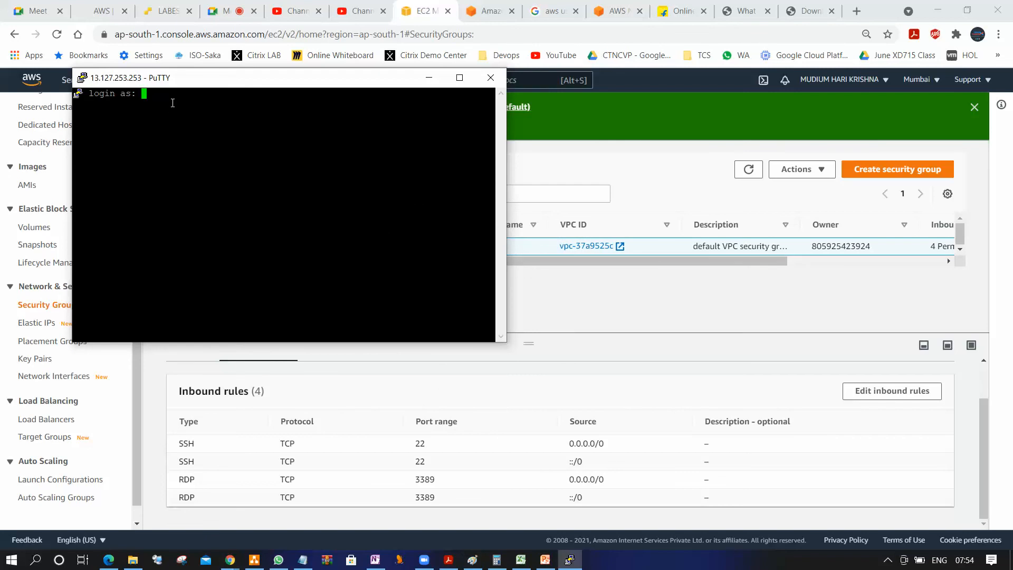
Move the PuTTY window aside and copy the example ssh command from the RHEL8 instance's SSH client connection page
{"action": "left_click_drag", "start_coordinate": [338, 81], "coordinate": [621, 342]}
{"action": "left_click", "coordinate": [92, 191]}
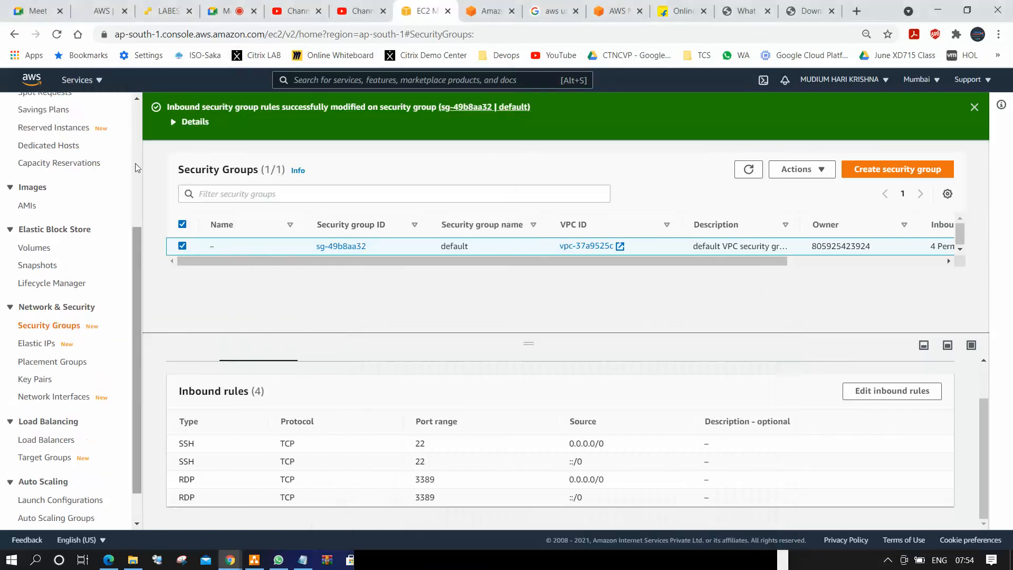
{"action": "scroll", "coordinate": [92, 190], "scroll_direction": "up", "scroll_amount": 4}
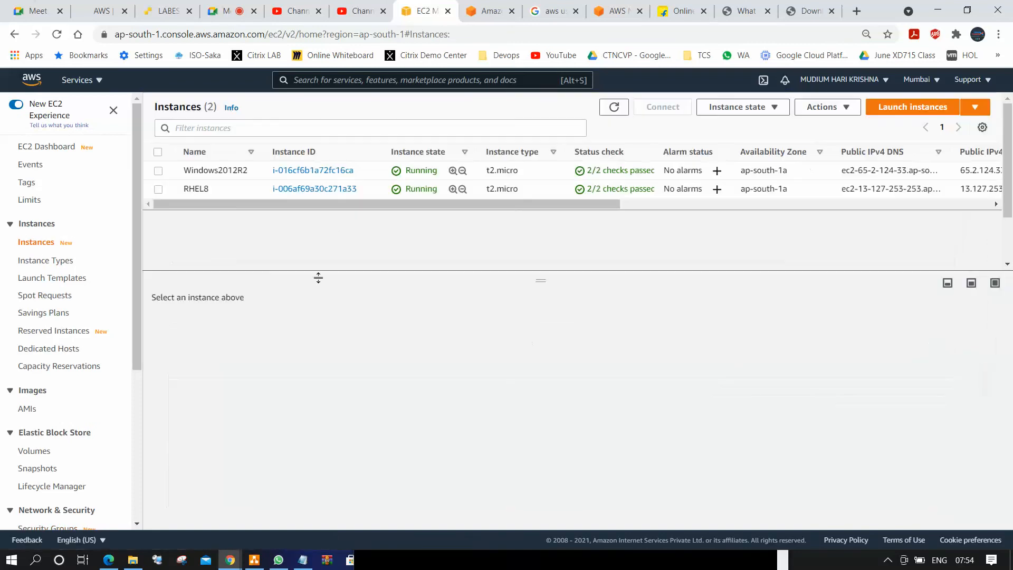
{"action": "left_click", "coordinate": [158, 189]}
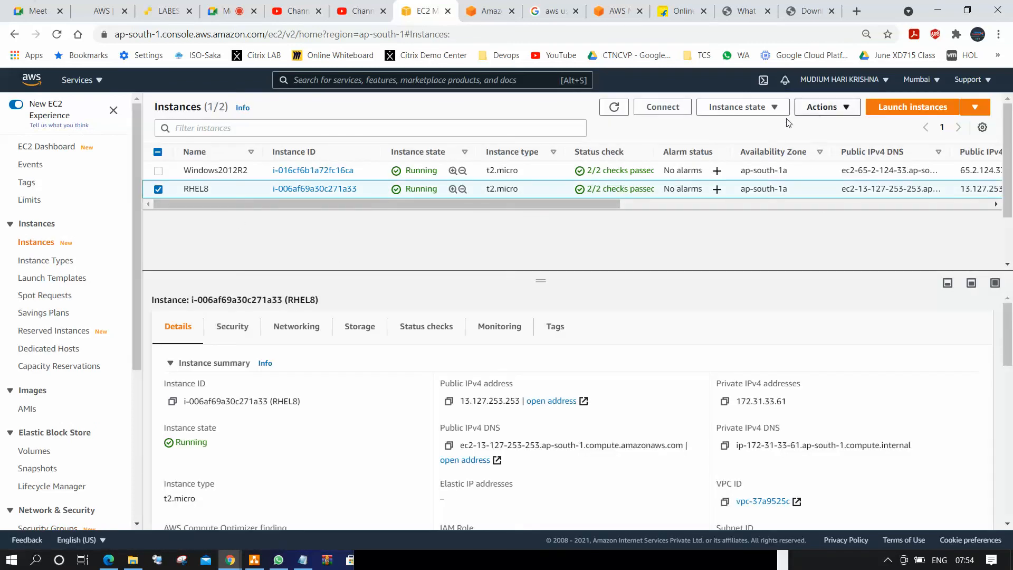
{"action": "left_click", "coordinate": [668, 111]}
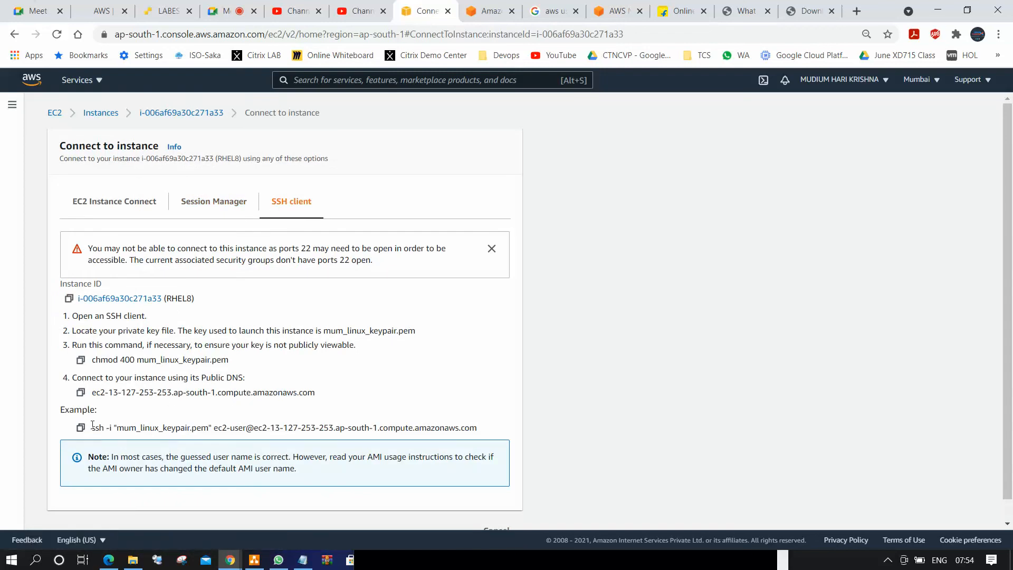
{"action": "left_click_drag", "start_coordinate": [92, 428], "coordinate": [490, 428]}
{"action": "key", "text": "super+c"}
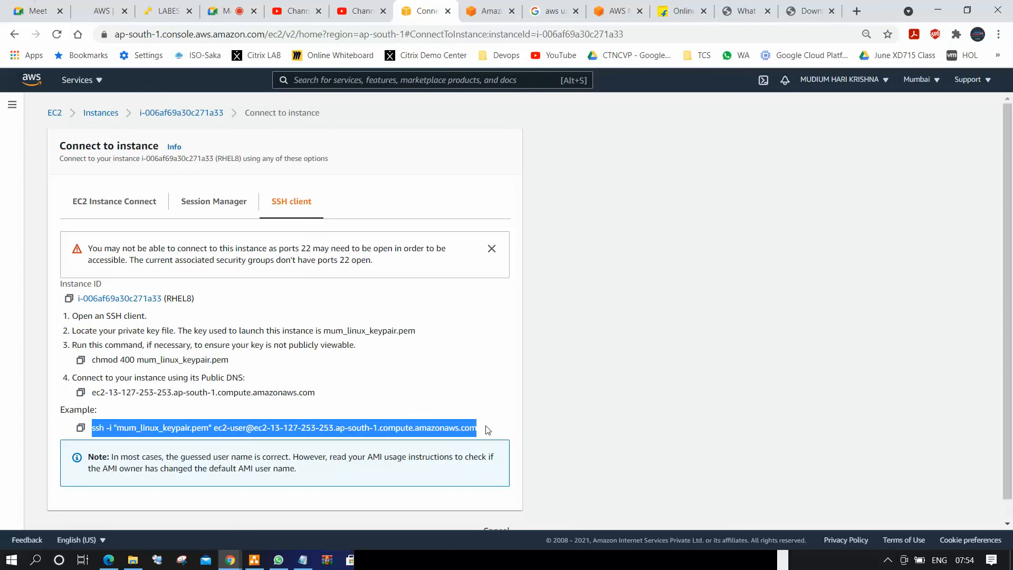
Try to log in to the PuTTY session with the copied ssh command, and dismiss the port 22 notice on the connection page
{"action": "left_click", "coordinate": [335, 559]}
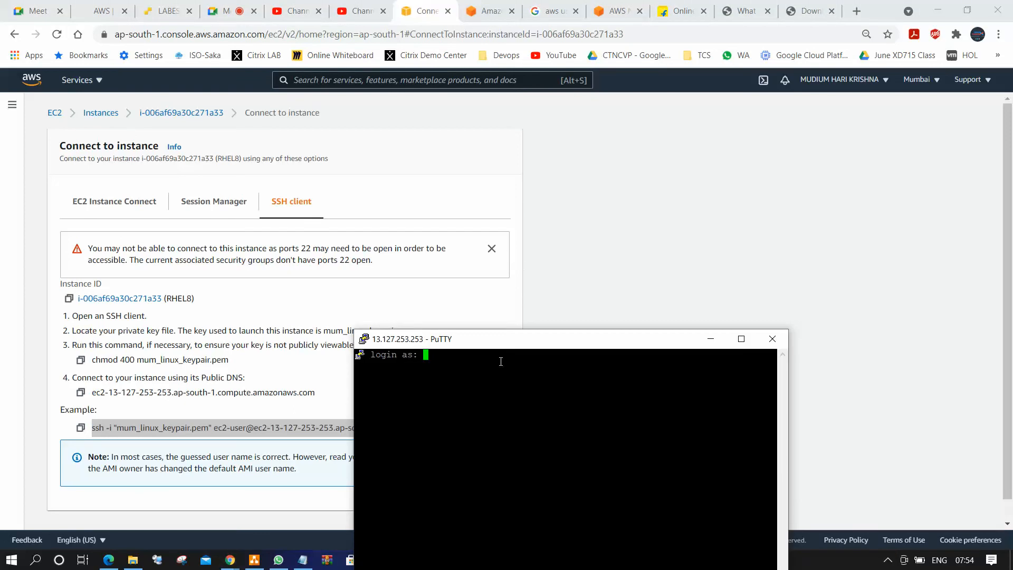
{"action": "right_click", "coordinate": [491, 372]}
{"action": "key", "text": "Return"}
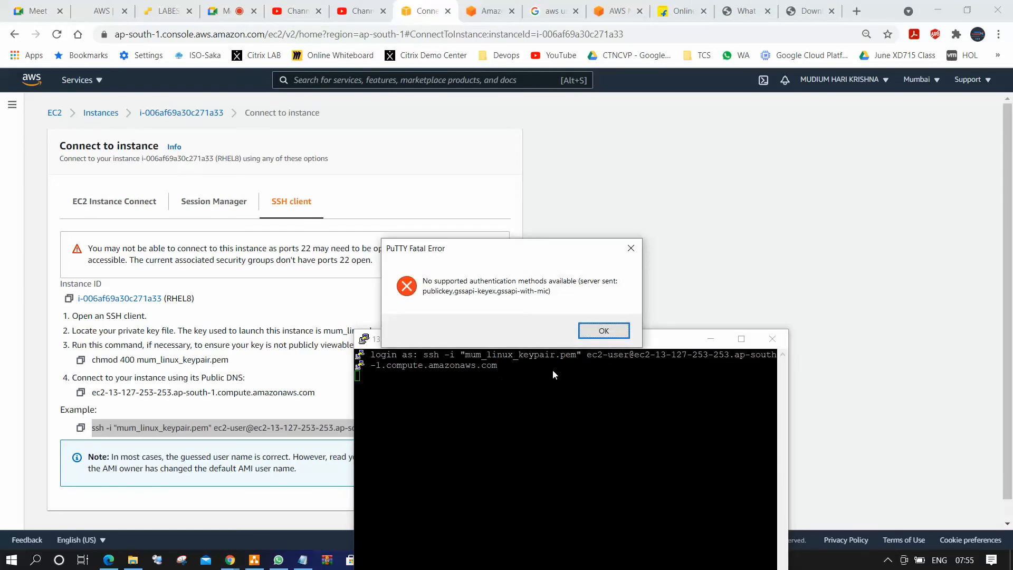
{"action": "left_click", "coordinate": [602, 331]}
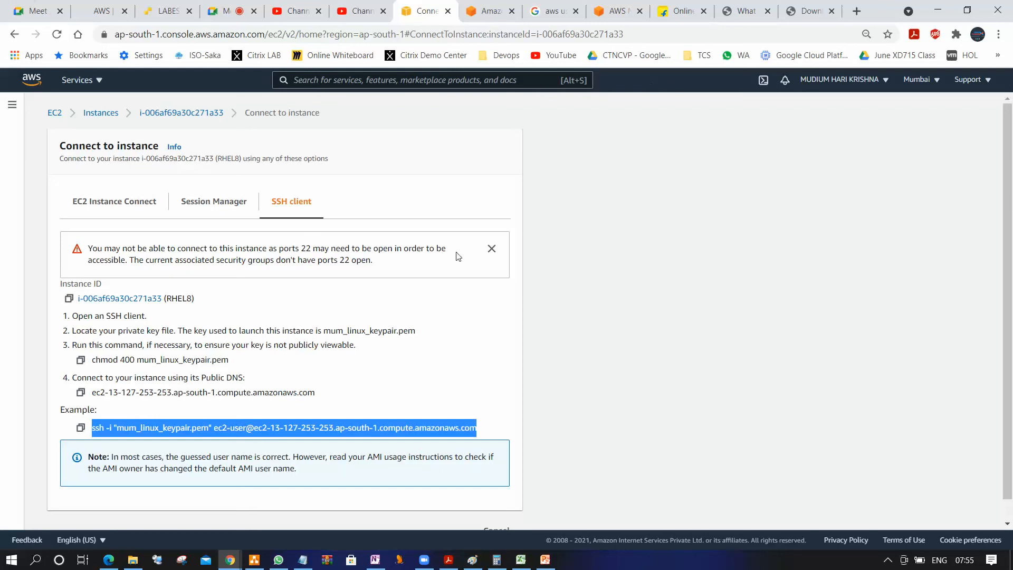
{"action": "left_click", "coordinate": [491, 249]}
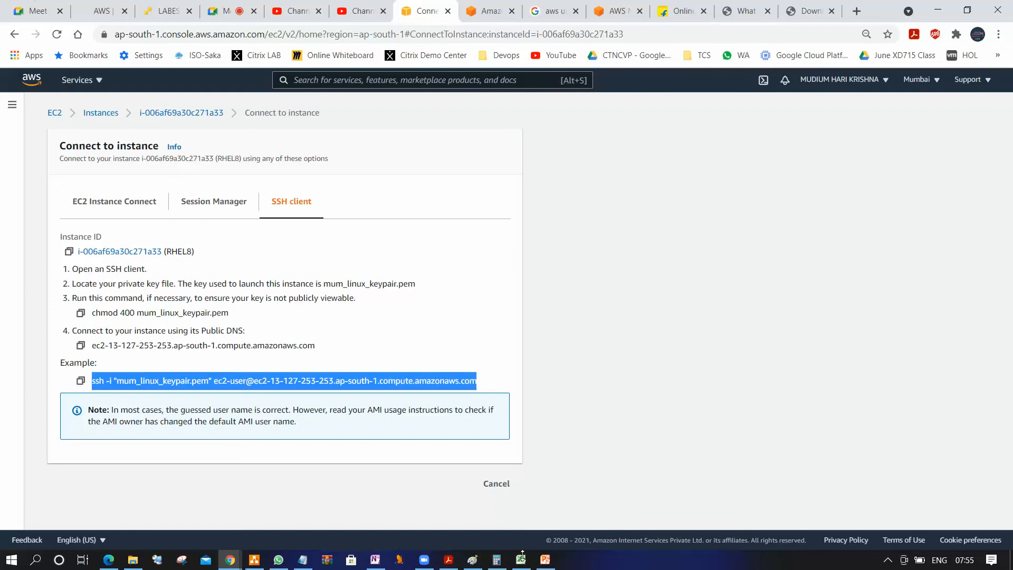
Try to open puttygen.org in a new browser tab
{"action": "left_click", "coordinate": [856, 11]}
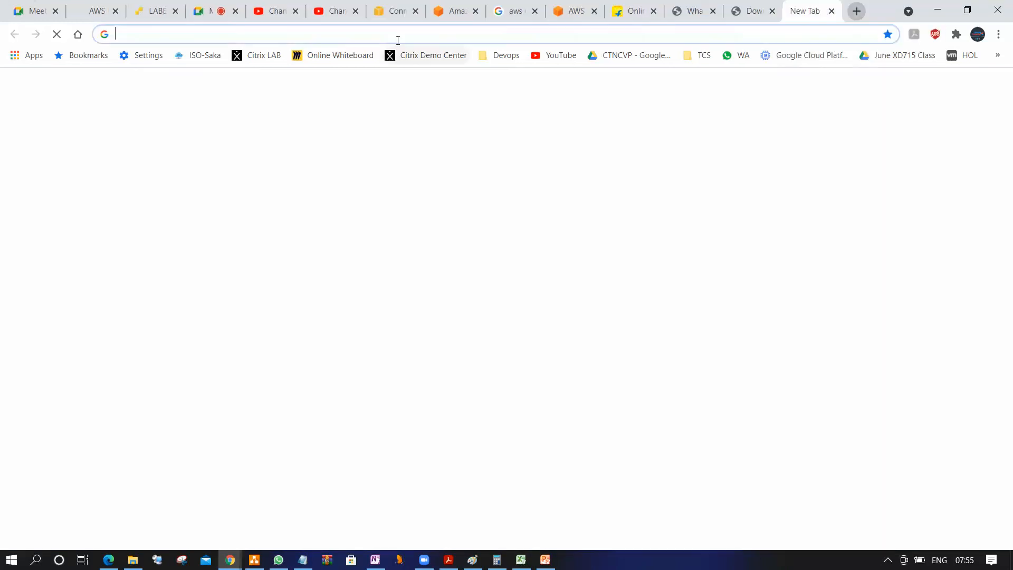
{"action": "left_click", "coordinate": [394, 34]}
{"action": "type", "text": "putty"}
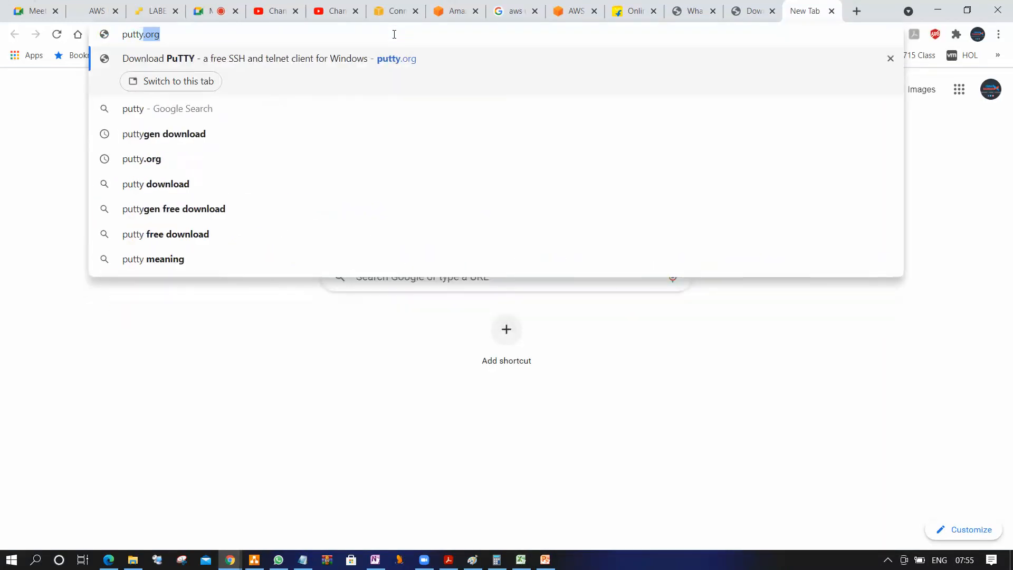
{"action": "type", "text": "gen.org"}
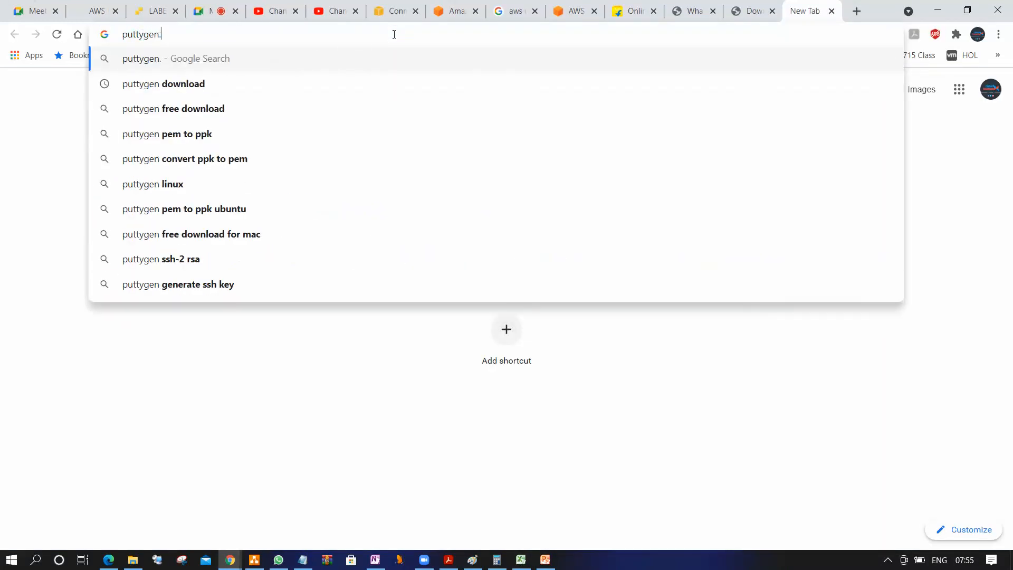
{"action": "key", "text": "Return"}
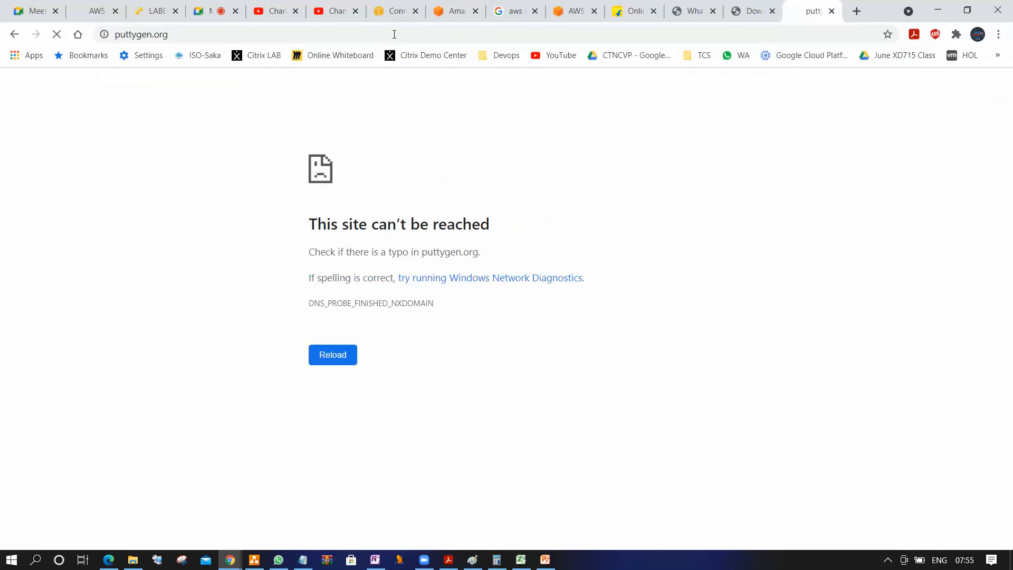
Search Google for puttygen and open the PuTTYgen Download page at puttygen.com
{"action": "left_click", "coordinate": [195, 35]}
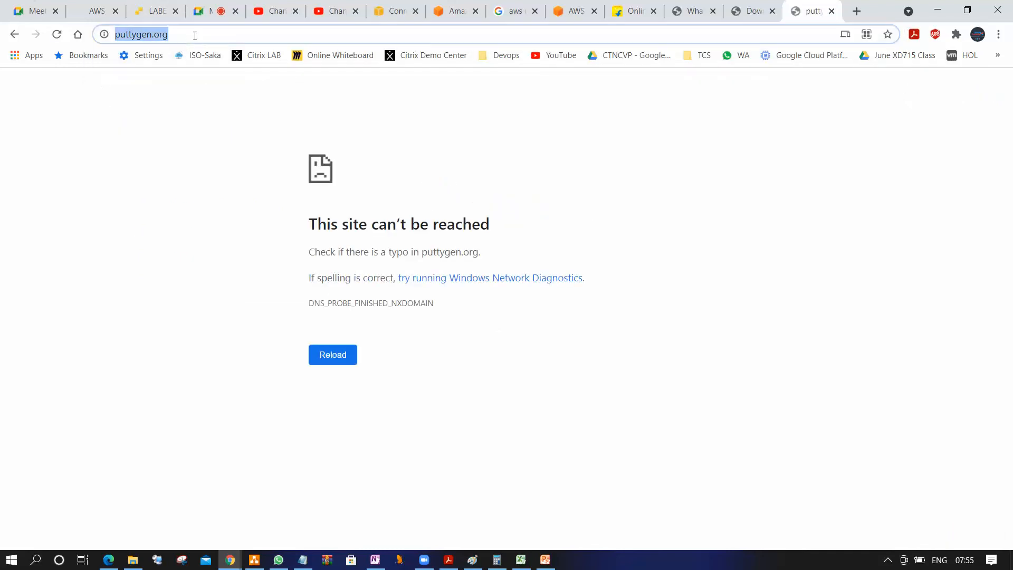
{"action": "left_click", "coordinate": [195, 35]}
{"action": "key", "text": "BackSpace"}
{"action": "key", "text": "BackSpace"}
{"action": "key", "text": "BackSpace"}
{"action": "key", "text": "BackSpace"}
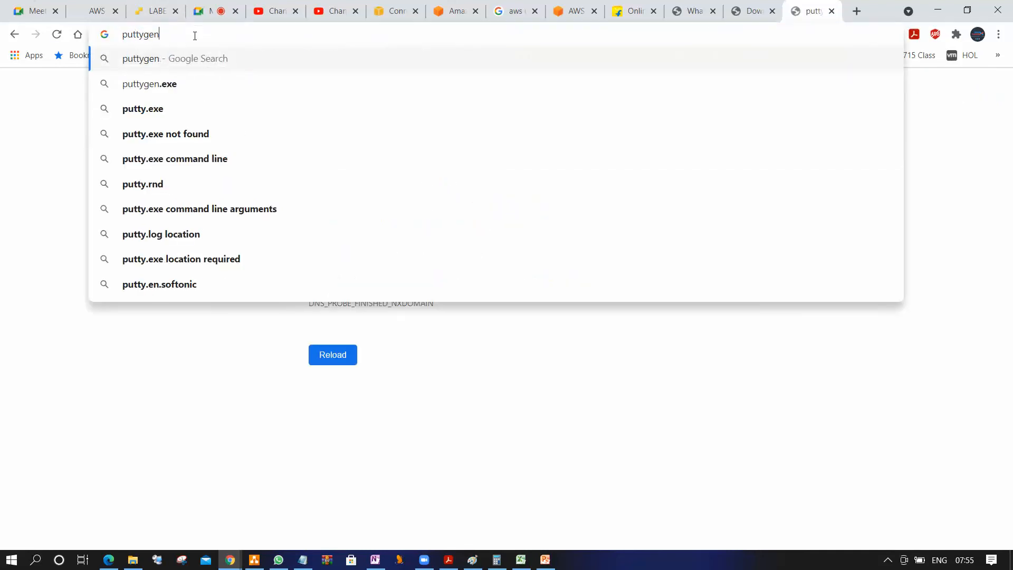
{"action": "key", "text": "Return"}
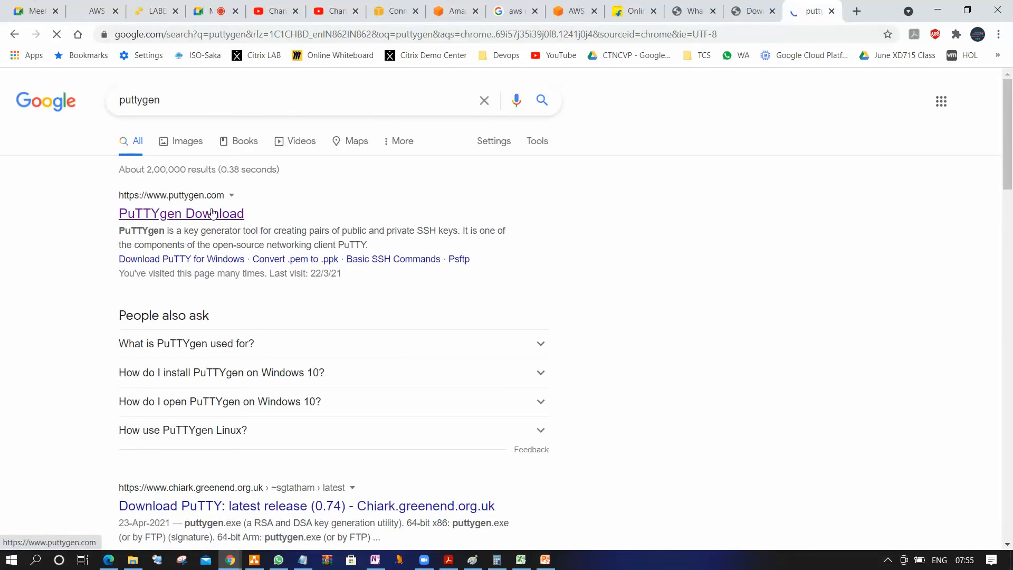
{"action": "left_click", "coordinate": [209, 212]}
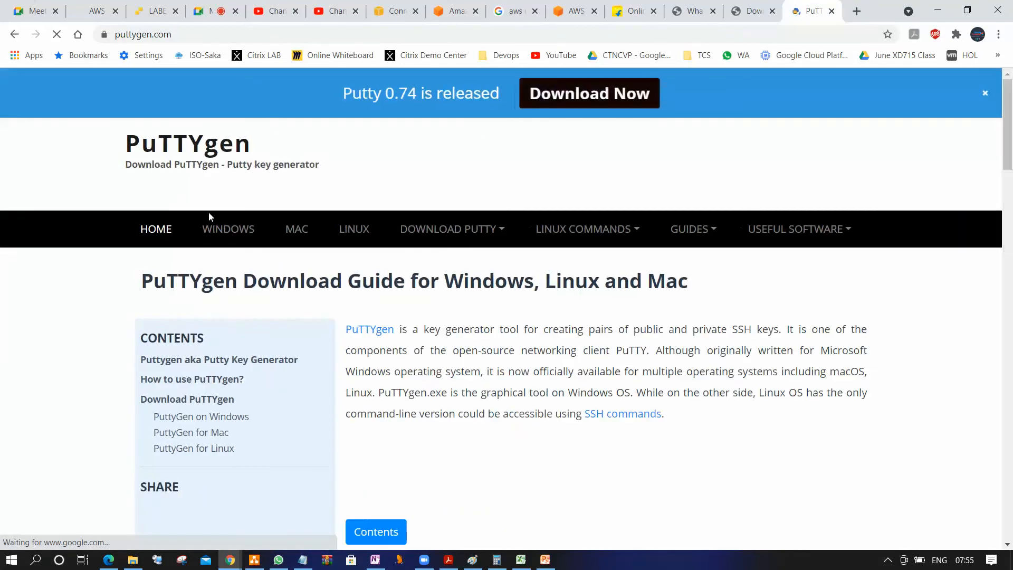
Look through the PuTTYgen download guide down to its Download PuTTYgen section, and close the page
{"action": "scroll", "coordinate": [417, 249], "scroll_direction": "down", "scroll_amount": 15}
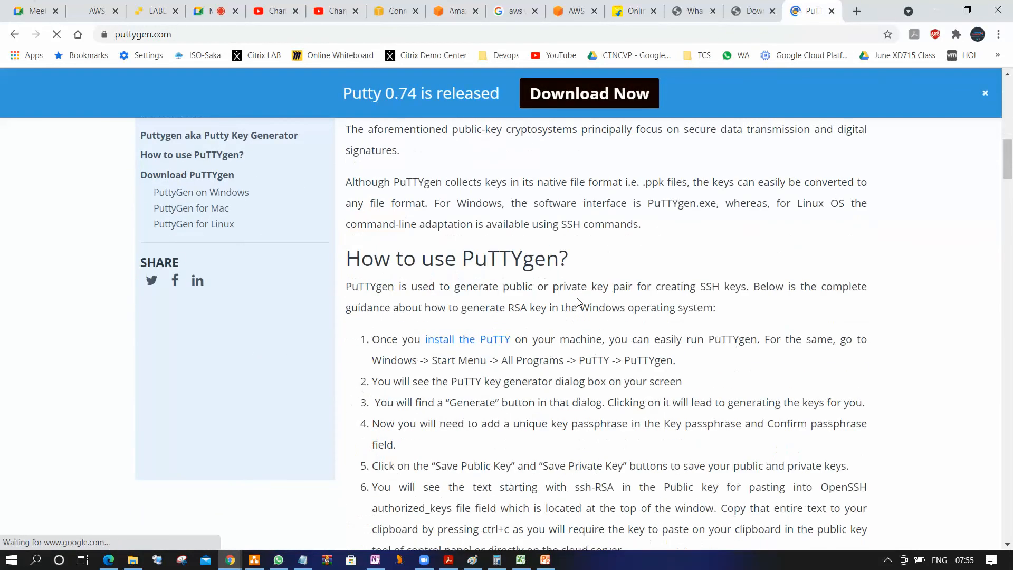
{"action": "scroll", "coordinate": [486, 214], "scroll_direction": "down", "scroll_amount": 5}
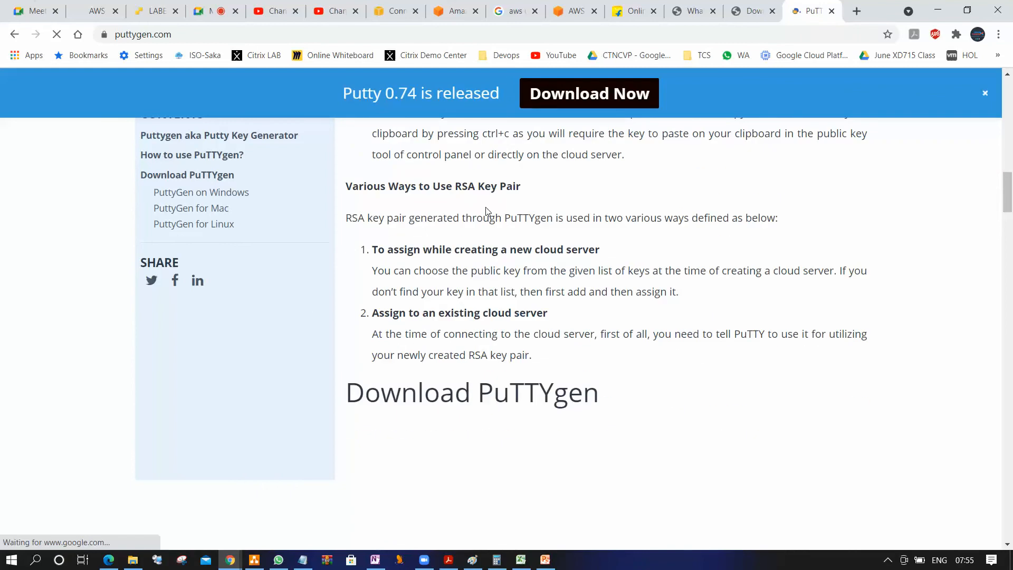
{"action": "scroll", "coordinate": [486, 207], "scroll_direction": "down", "scroll_amount": 4}
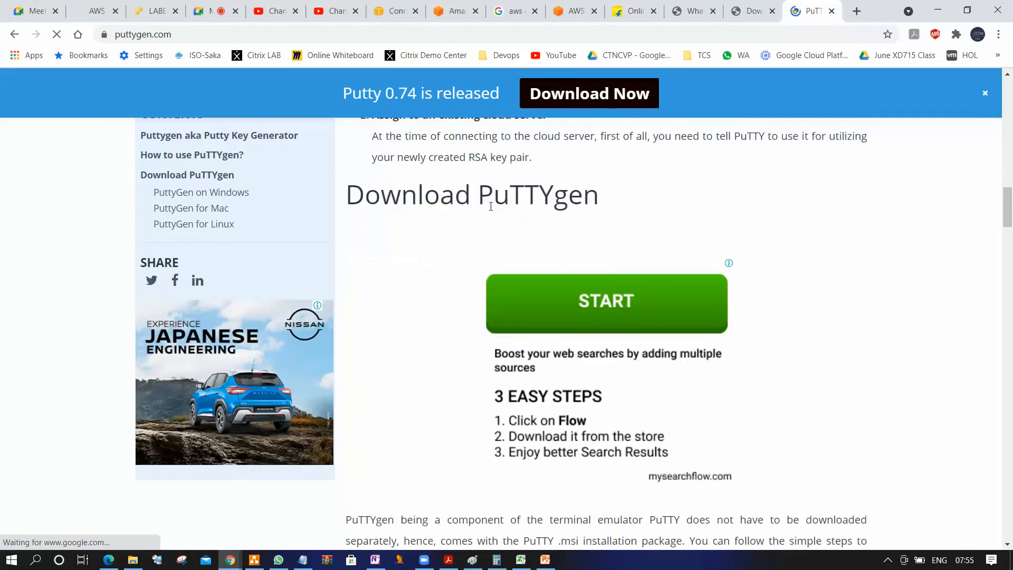
{"action": "scroll", "coordinate": [558, 243], "scroll_direction": "up", "scroll_amount": 2}
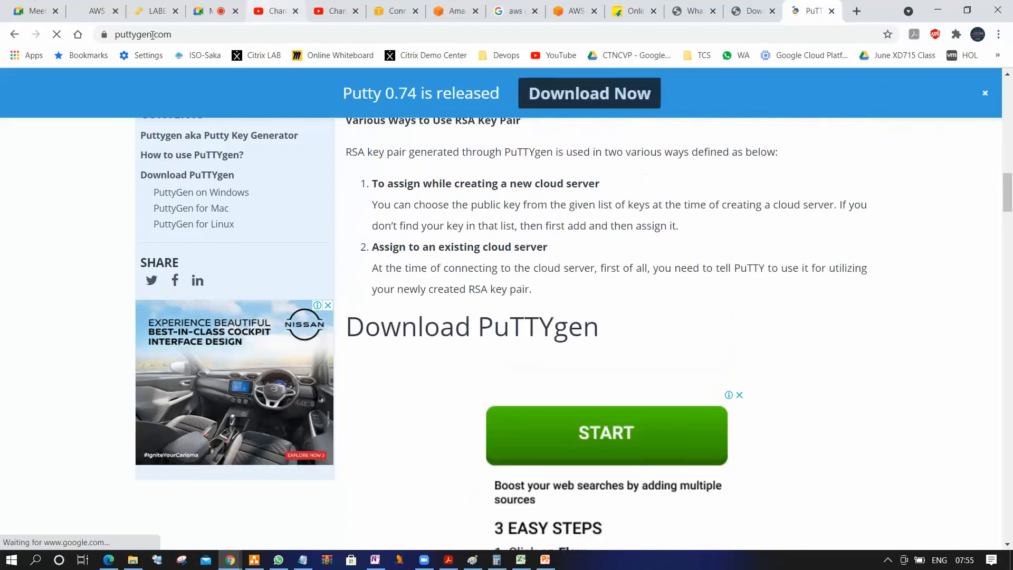
{"action": "left_click", "coordinate": [106, 36]}
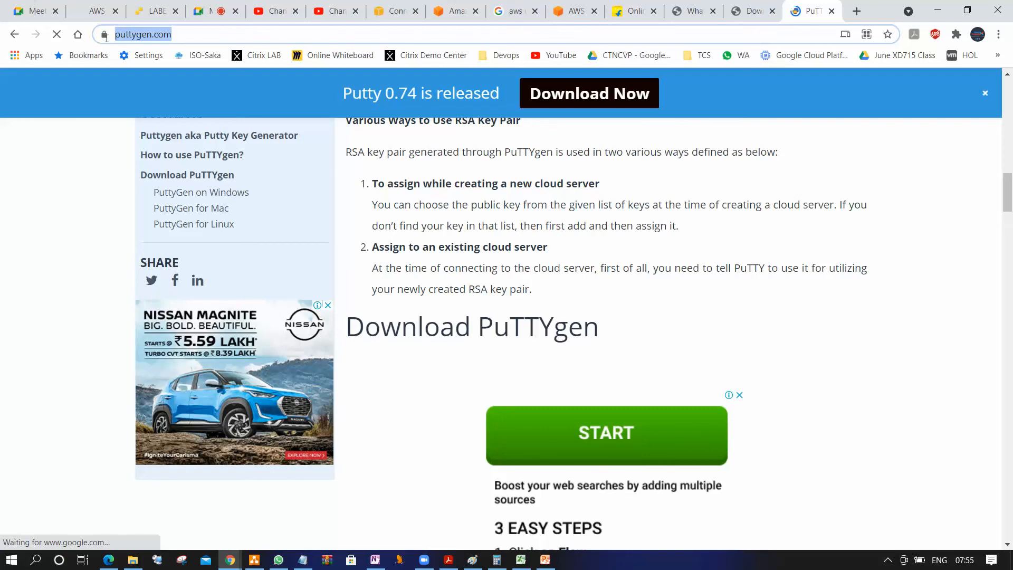
{"action": "left_click", "coordinate": [831, 11]}
Find the locally installed puttygen.exe with a Windows search for putty and launch it
{"action": "left_click", "coordinate": [12, 560]}
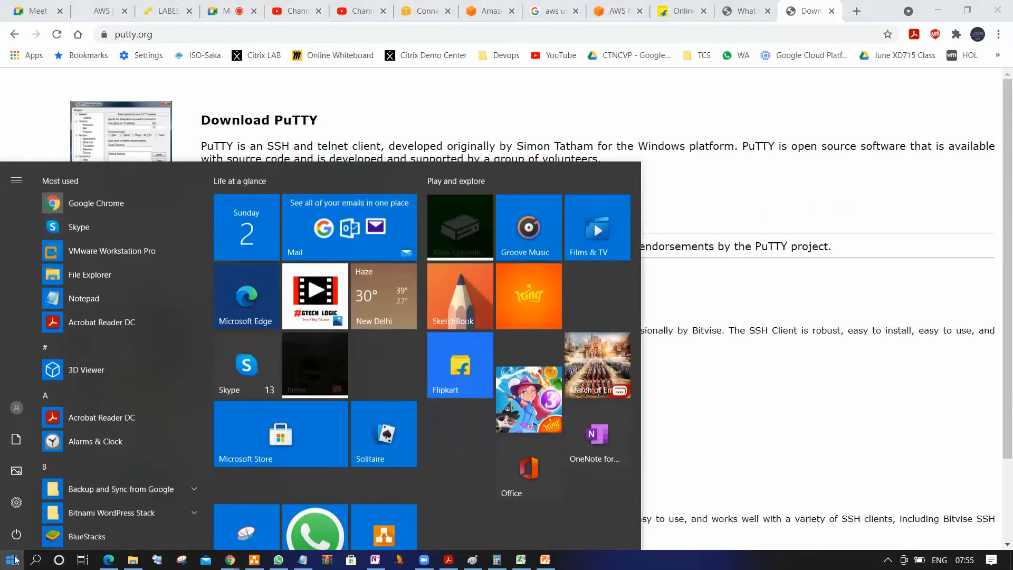
{"action": "type", "text": "putt"}
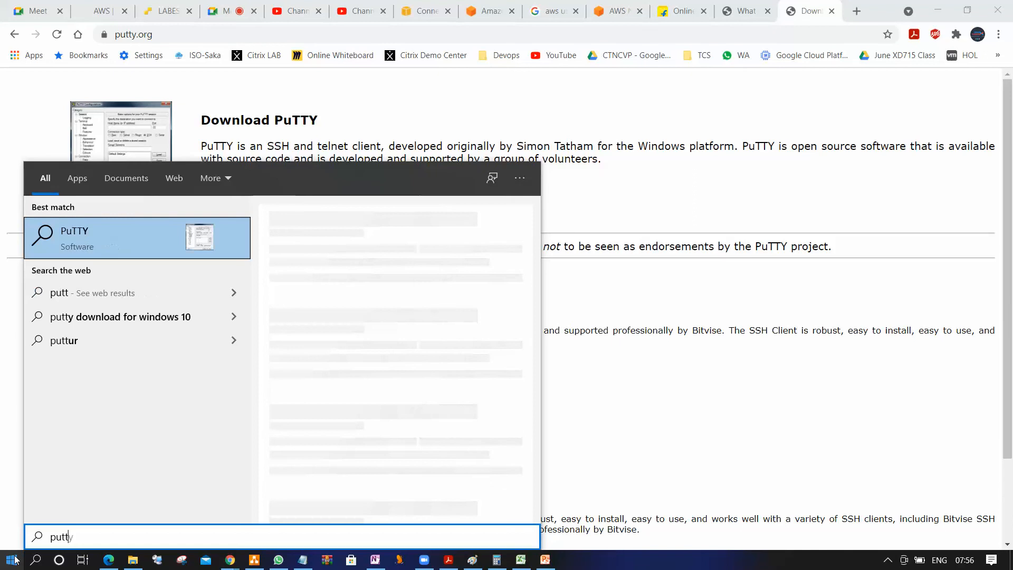
{"action": "type", "text": "y"}
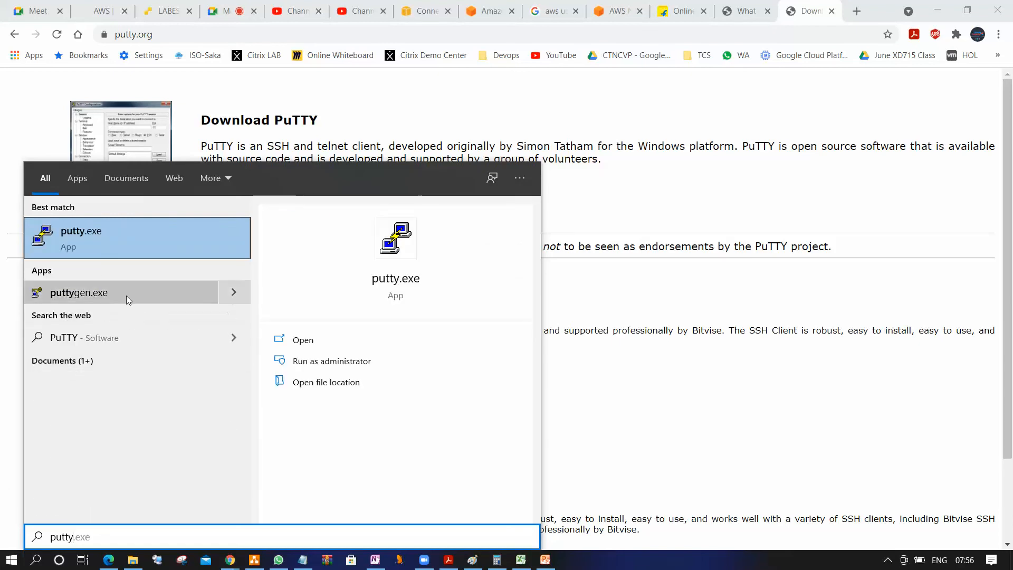
{"action": "key", "text": "Return"}
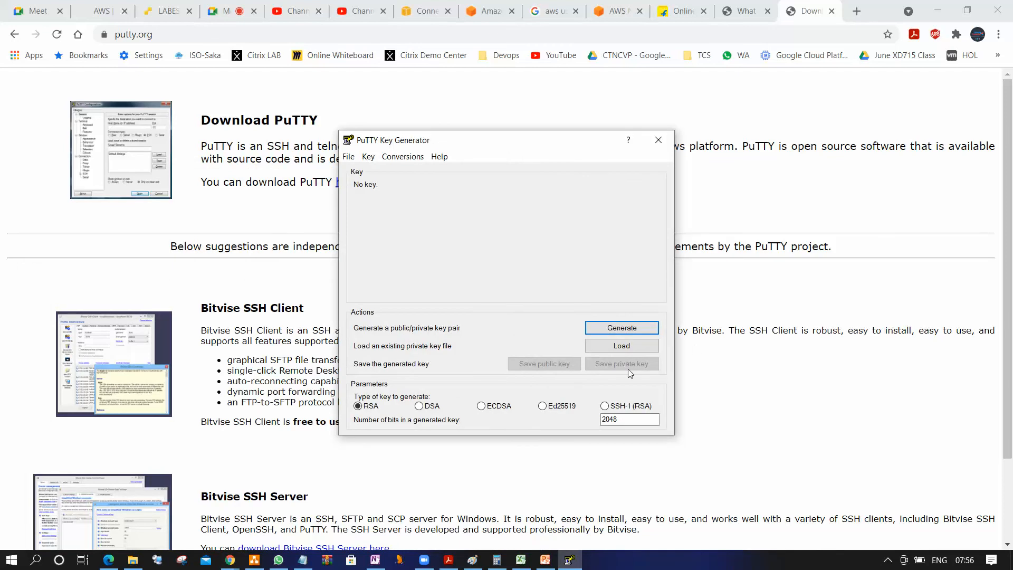
Load the existing private key mum_linux_keypair.pem from the HARI folder, showing all file types, and dismiss the import notice
{"action": "left_click", "coordinate": [634, 344]}
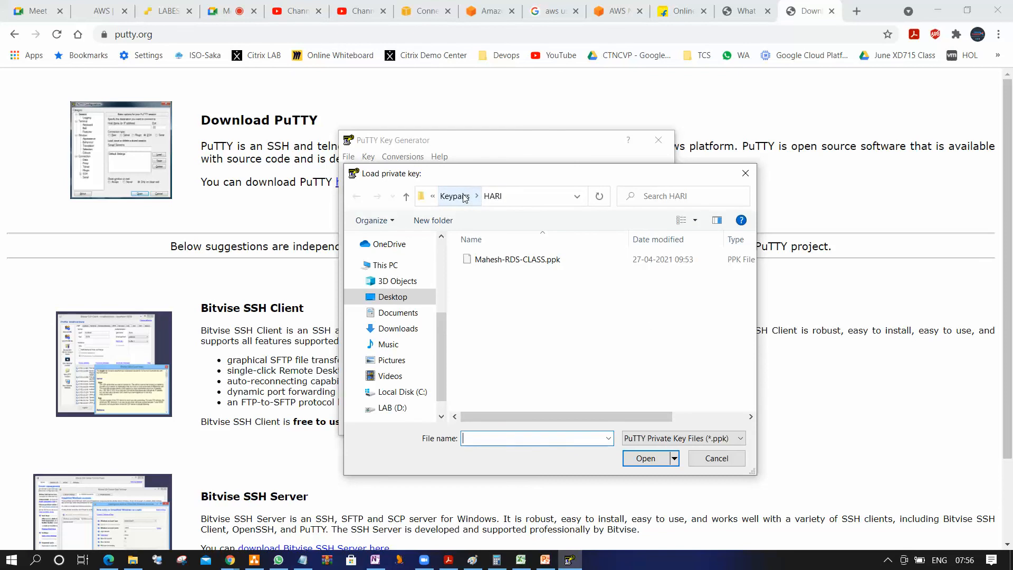
{"action": "left_click", "coordinate": [728, 439]}
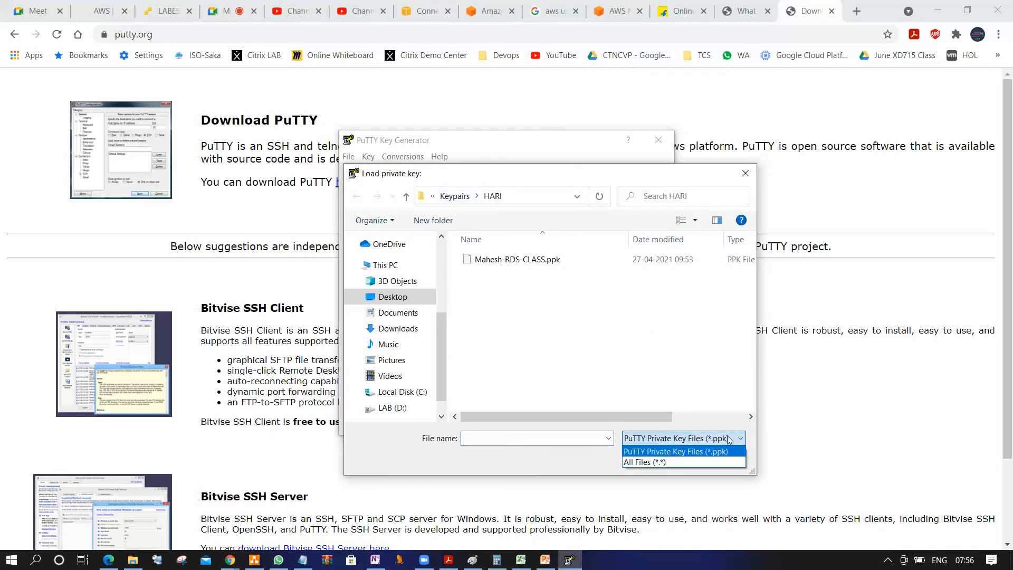
{"action": "left_click", "coordinate": [659, 462]}
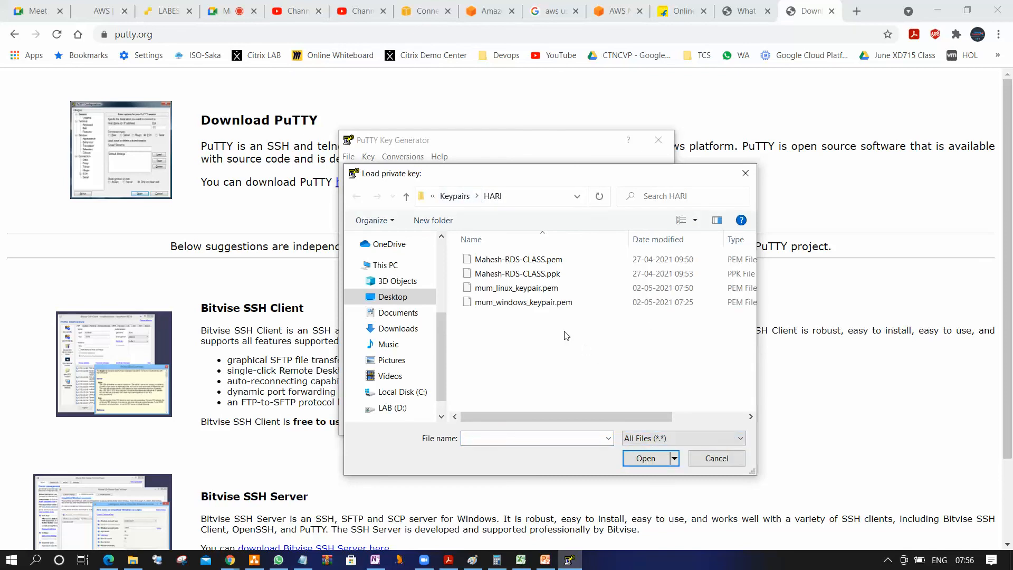
{"action": "left_click", "coordinate": [524, 289]}
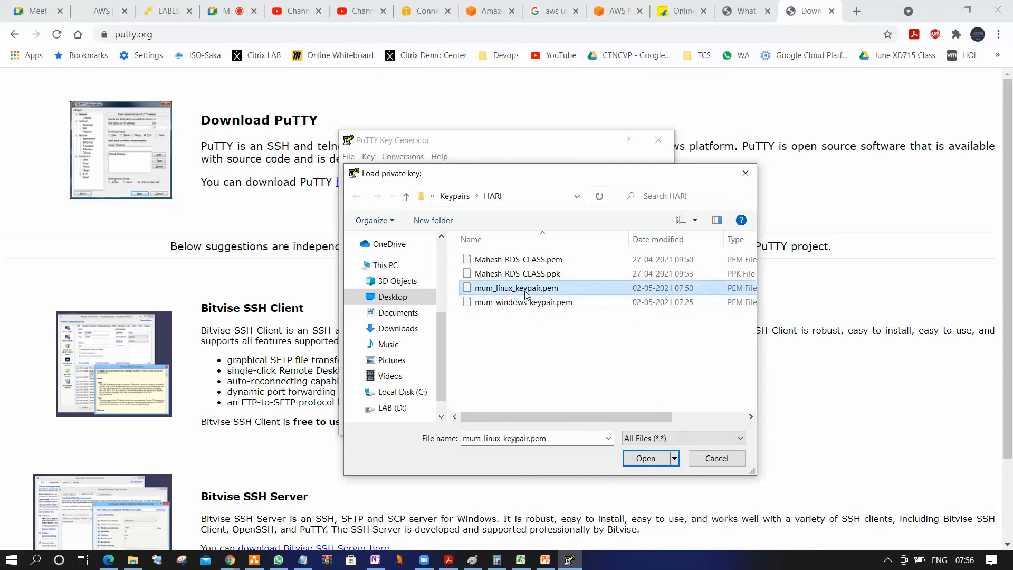
{"action": "left_click", "coordinate": [645, 458]}
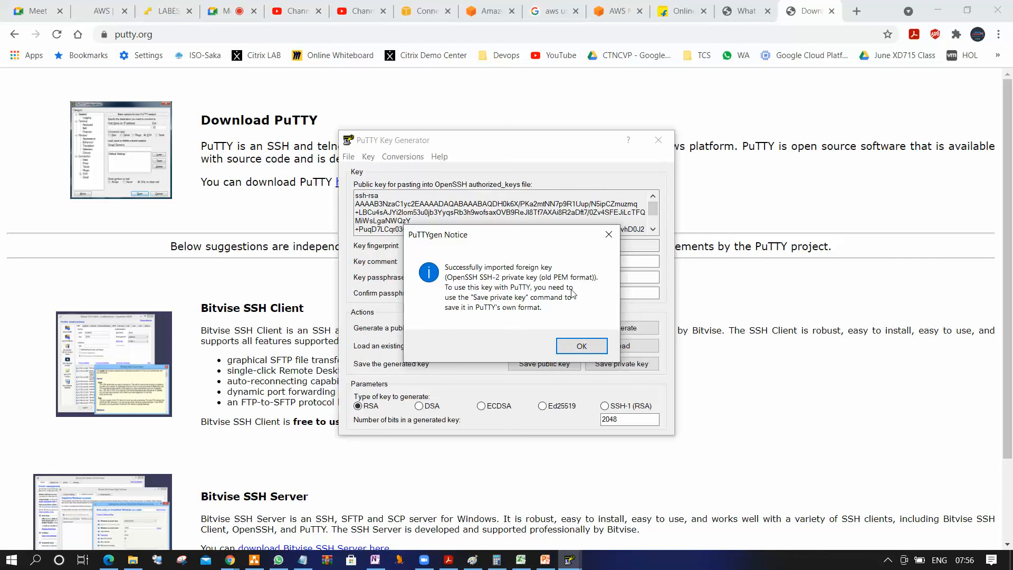
{"action": "left_click", "coordinate": [581, 347]}
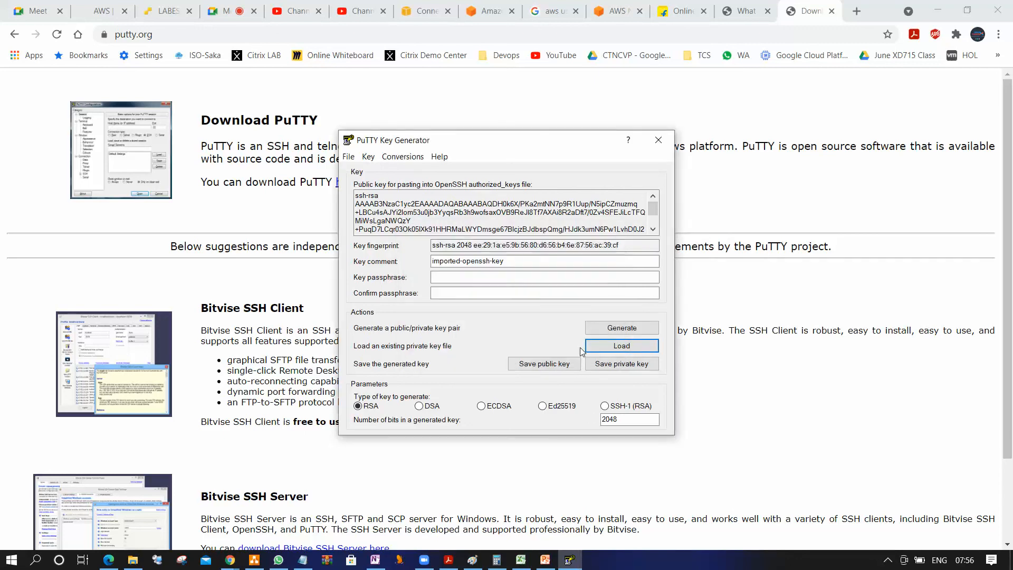
Save the private key without a passphrase as mum_linux_keypair.ppk in the HARI folder, and close the key generator
{"action": "left_click", "coordinate": [640, 365]}
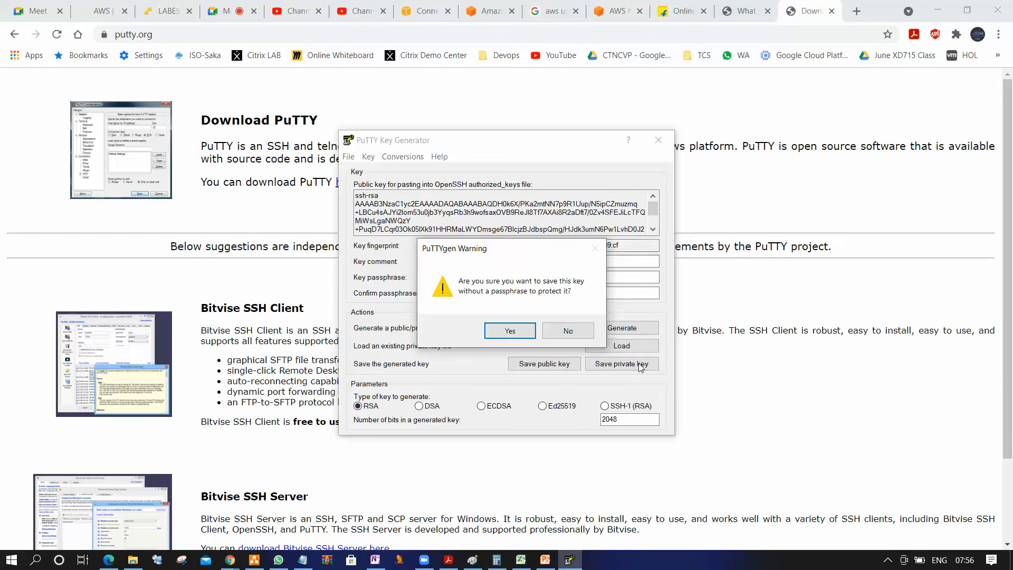
{"action": "left_click", "coordinate": [510, 331]}
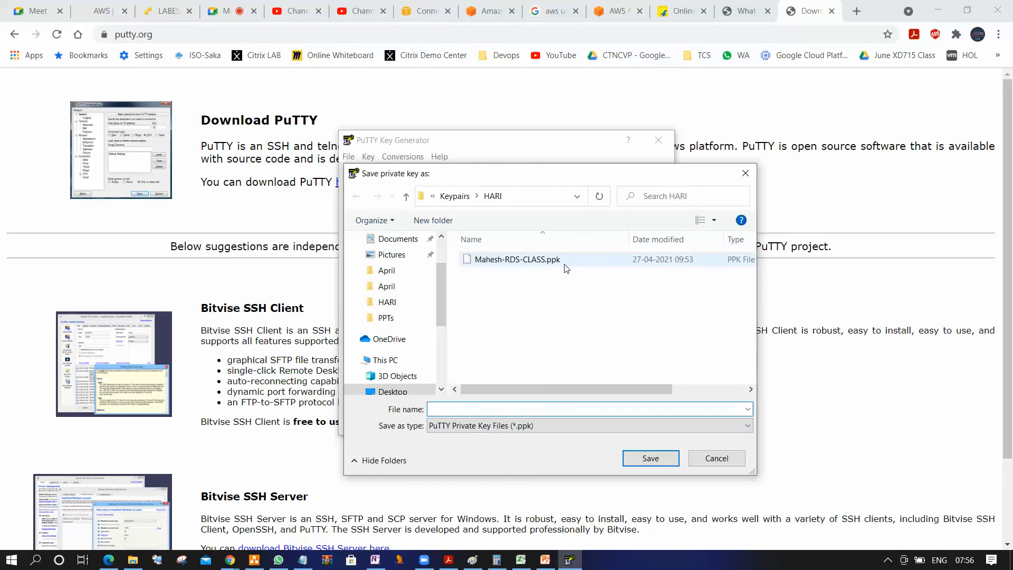
{"action": "left_click", "coordinate": [647, 423]}
{"action": "left_click", "coordinate": [467, 449]}
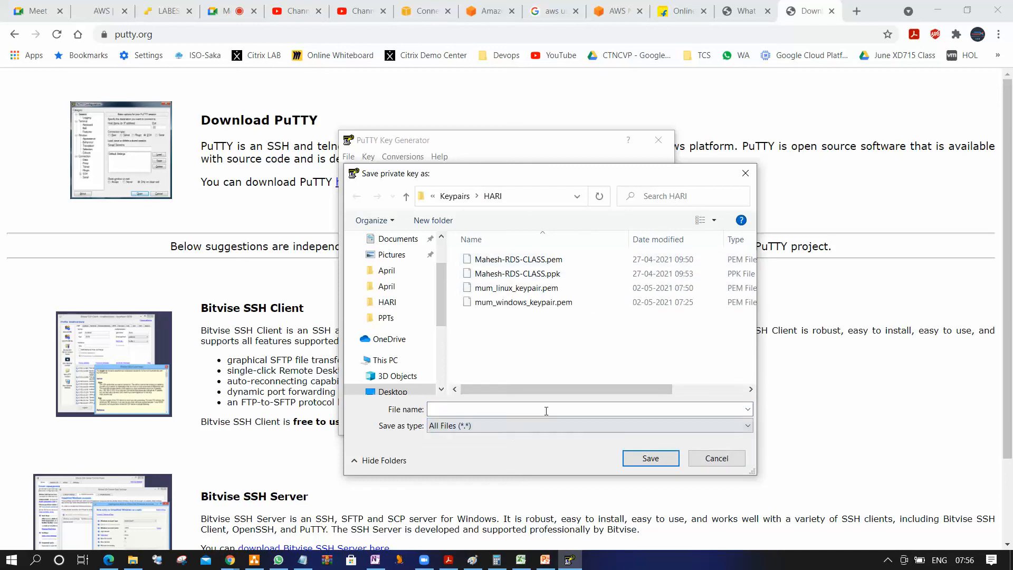
{"action": "left_click", "coordinate": [519, 289]}
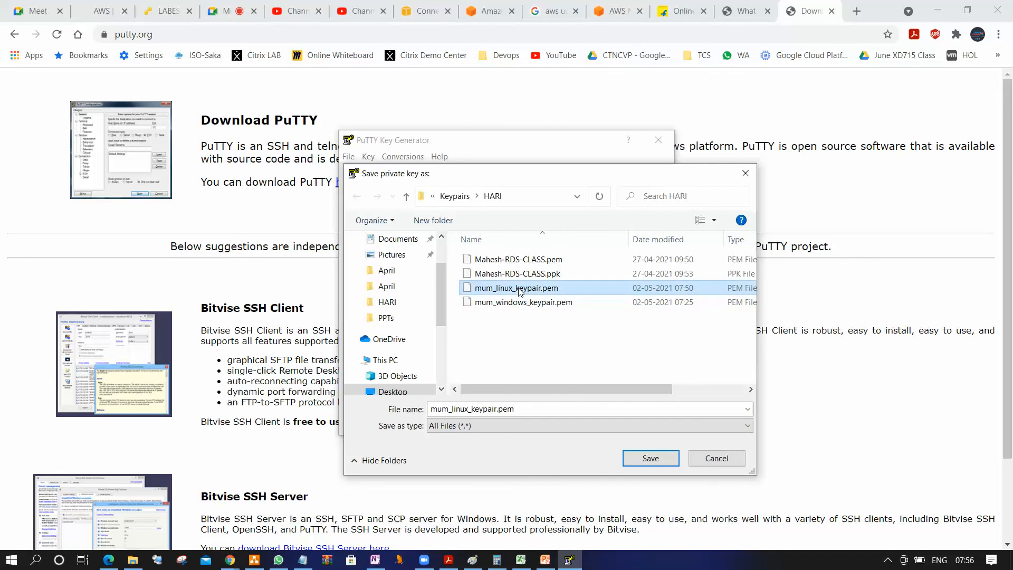
{"action": "double_click", "coordinate": [525, 408]}
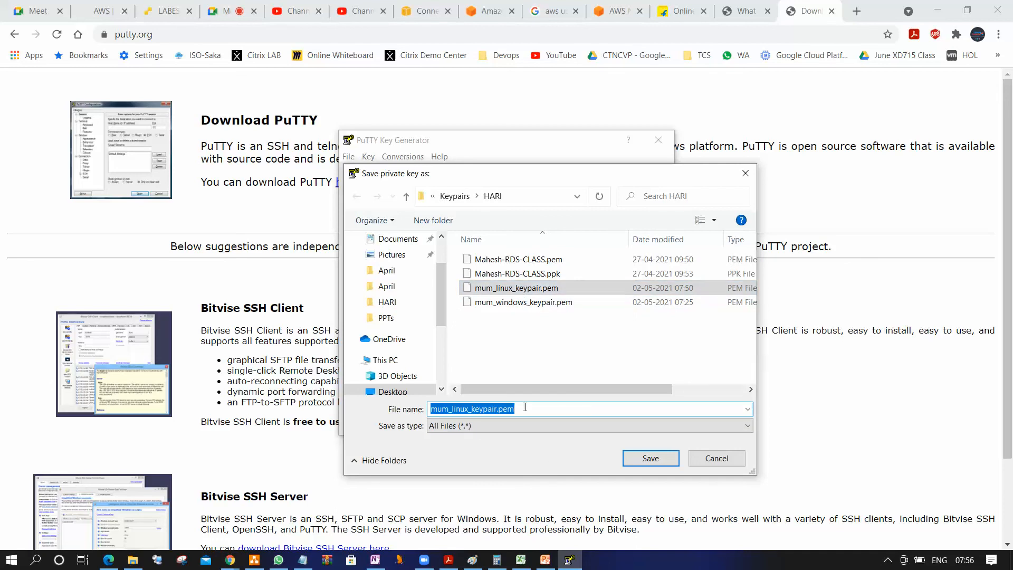
{"action": "left_click", "coordinate": [525, 407]}
{"action": "key", "text": "BackSpace"}
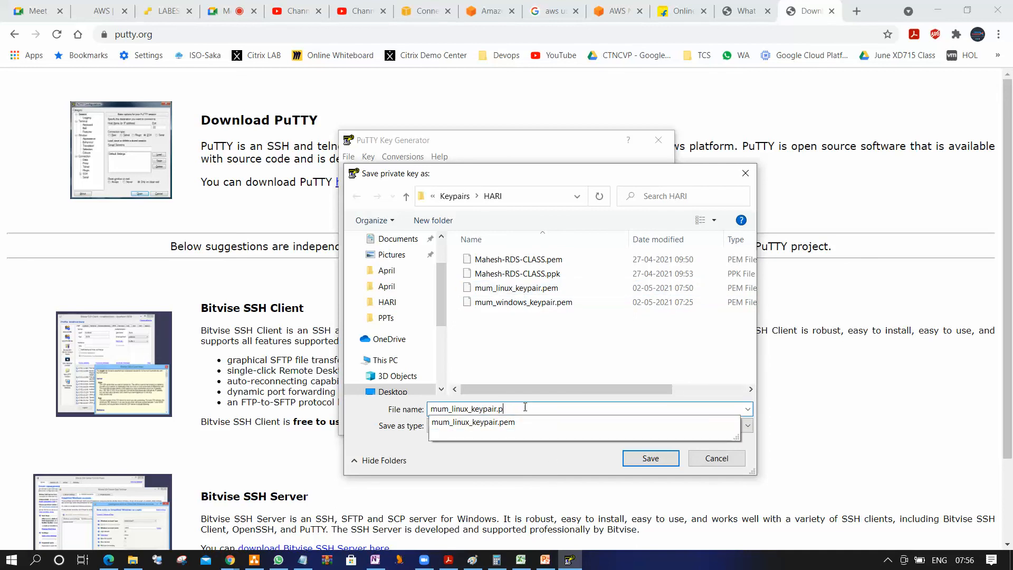
{"action": "type", "text": "pk"}
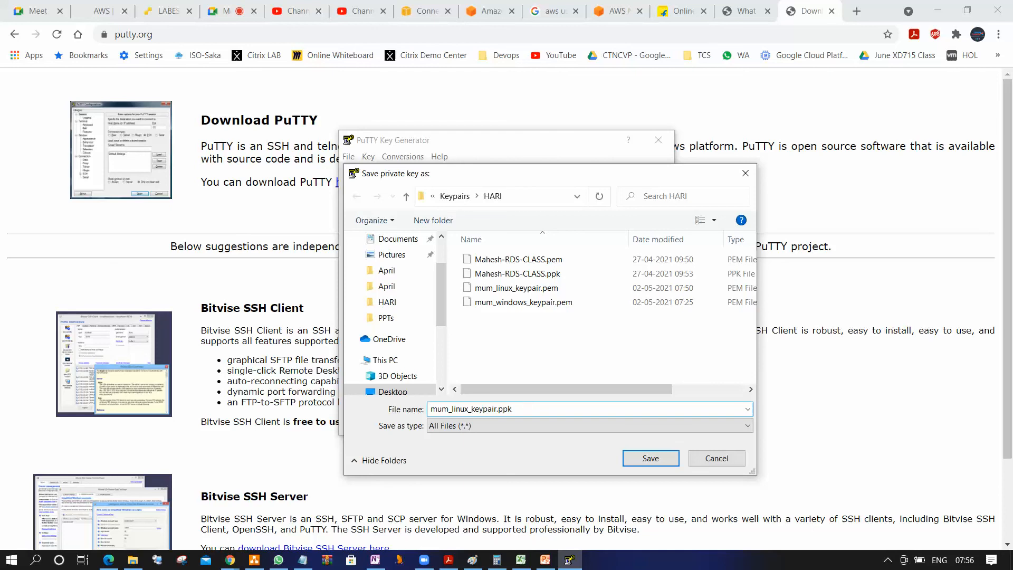
{"action": "left_click", "coordinate": [672, 463]}
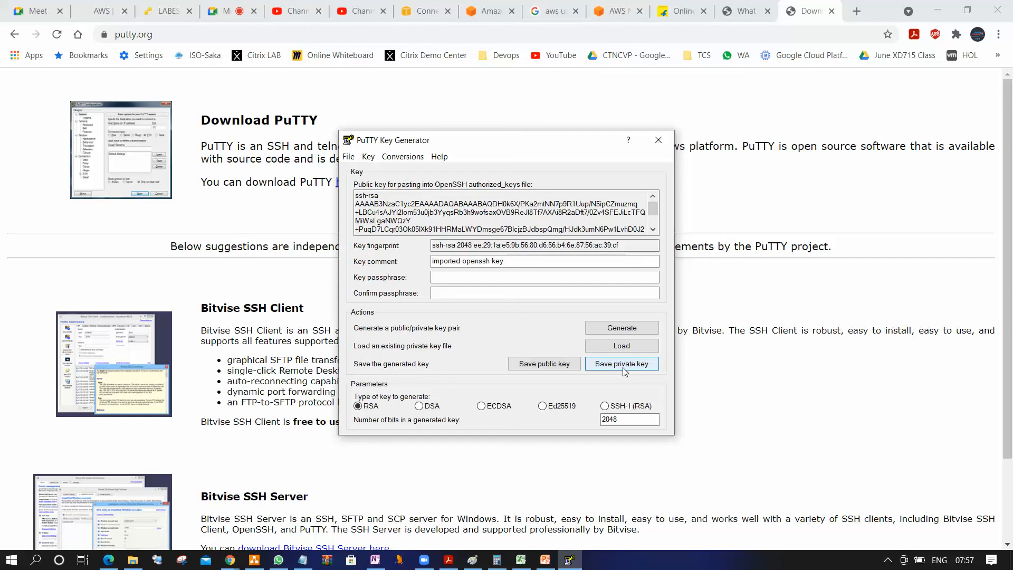
{"action": "left_click", "coordinate": [658, 138]}
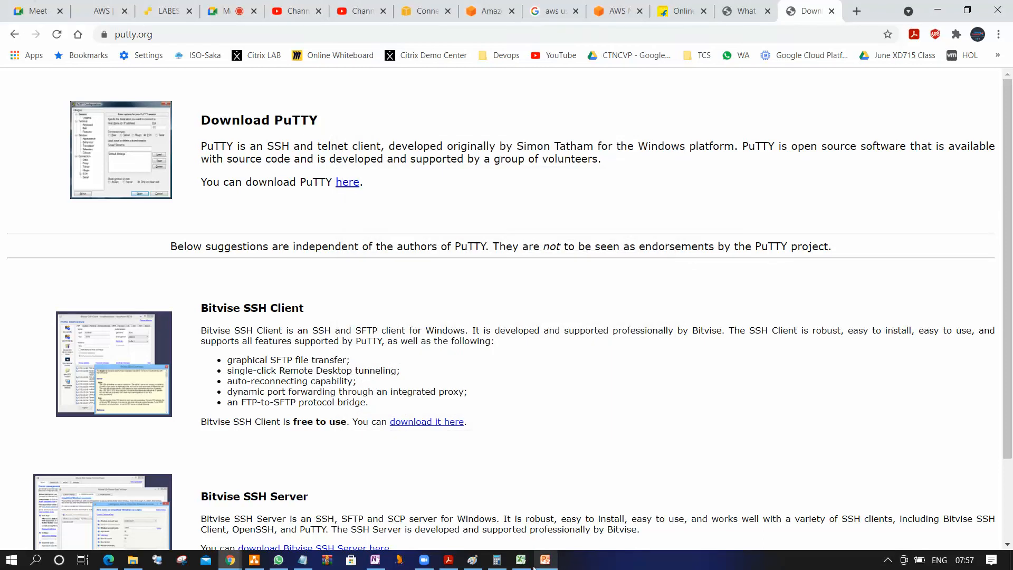
Find PuTTY with a Windows search and launch it
{"action": "left_click", "coordinate": [10, 562]}
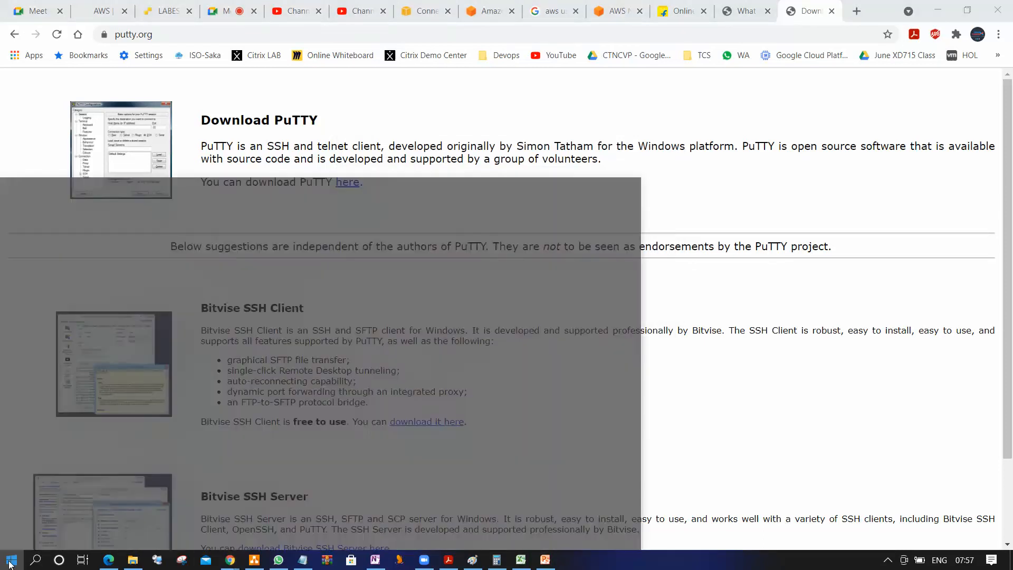
{"action": "type", "text": "putt"}
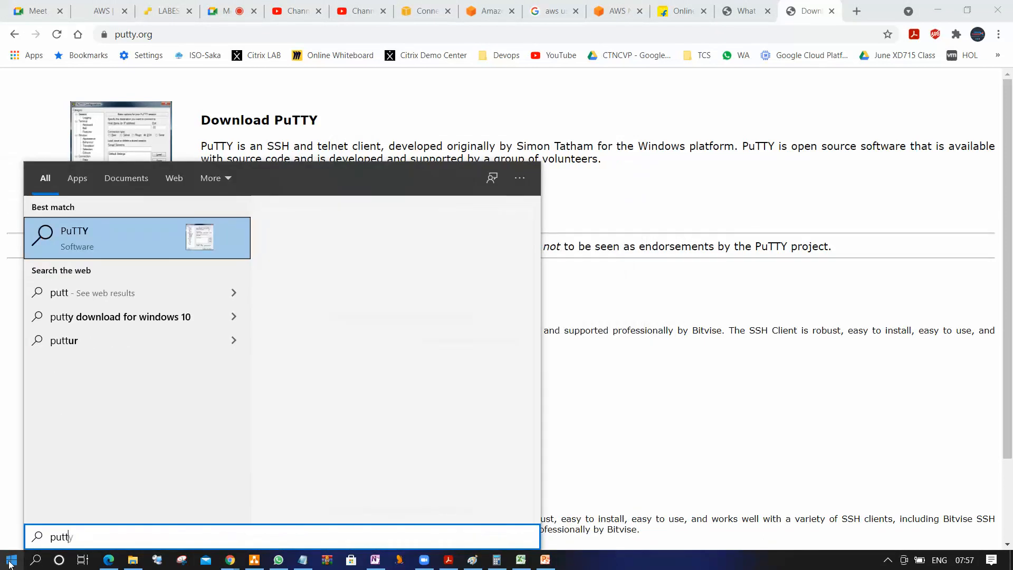
{"action": "left_click", "coordinate": [88, 279]}
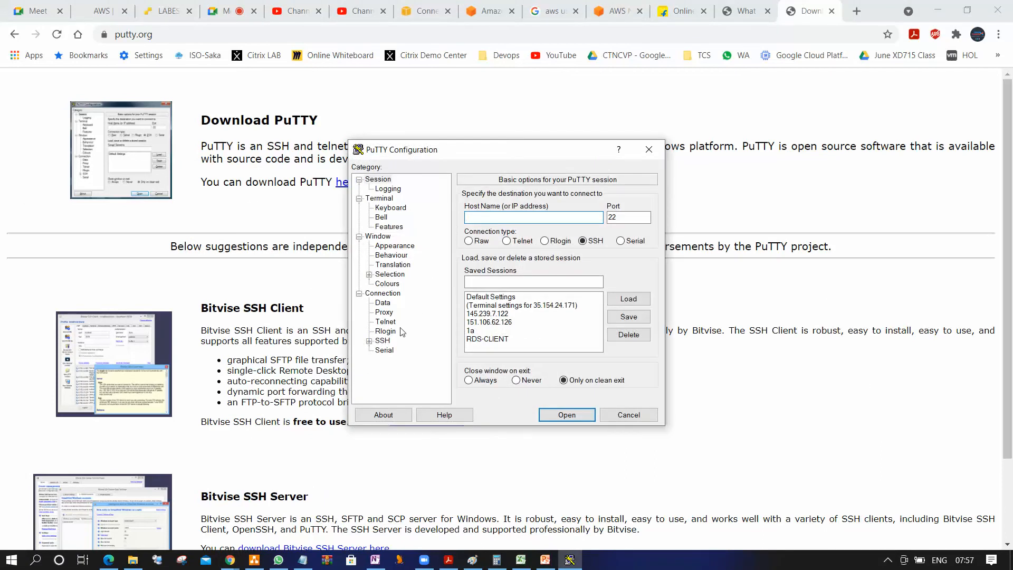
Set mum_linux_keypair.ppk as the private key file for SSH authentication
{"action": "left_click", "coordinate": [369, 341]}
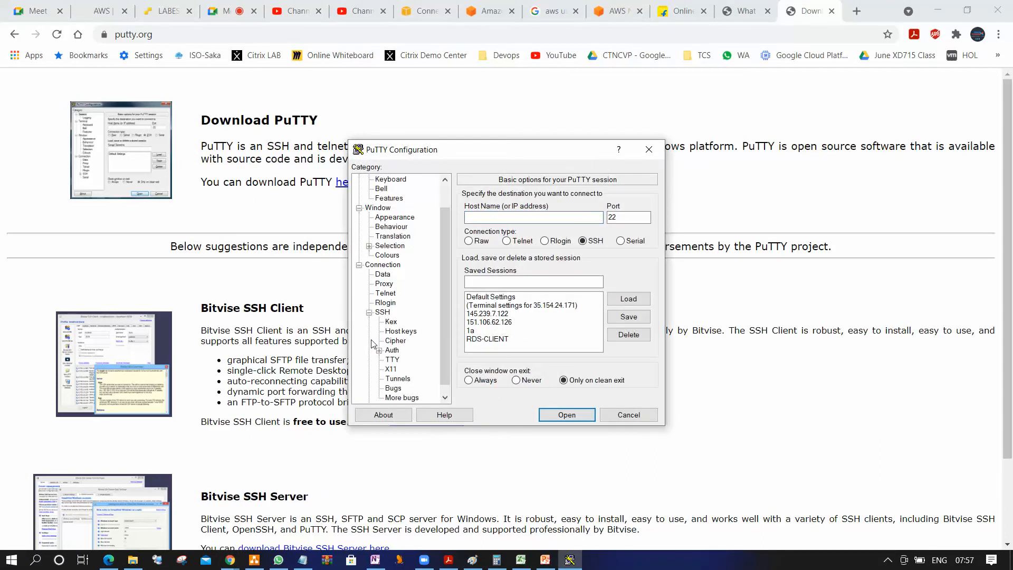
{"action": "left_click", "coordinate": [393, 351]}
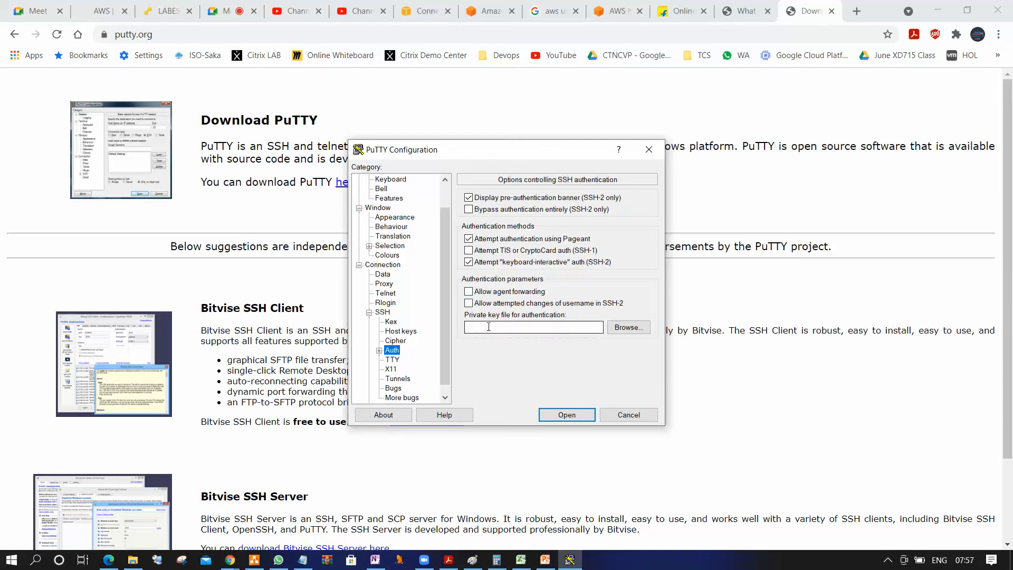
{"action": "left_click", "coordinate": [623, 329]}
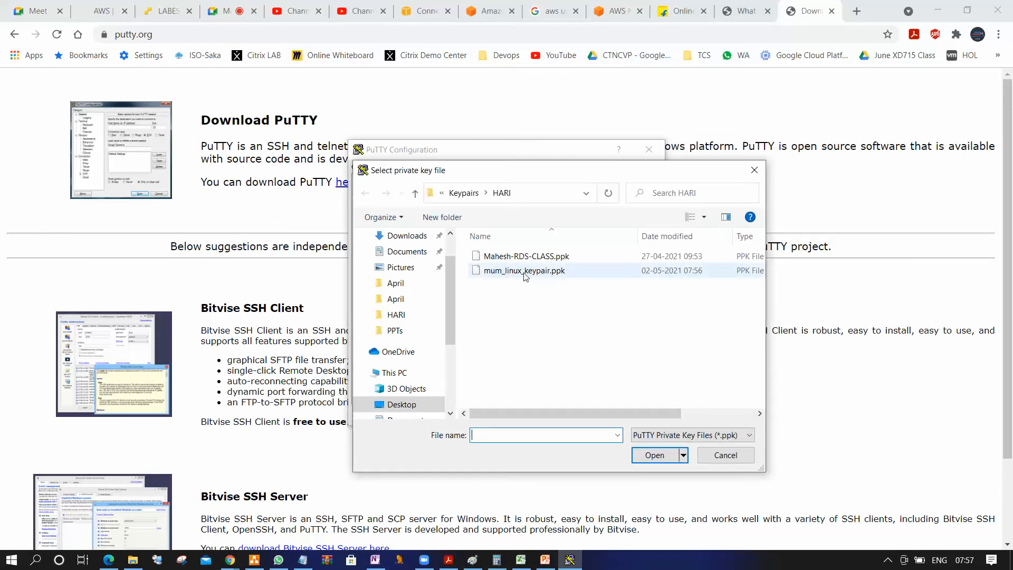
{"action": "left_click", "coordinate": [555, 271]}
{"action": "left_click", "coordinate": [651, 453]}
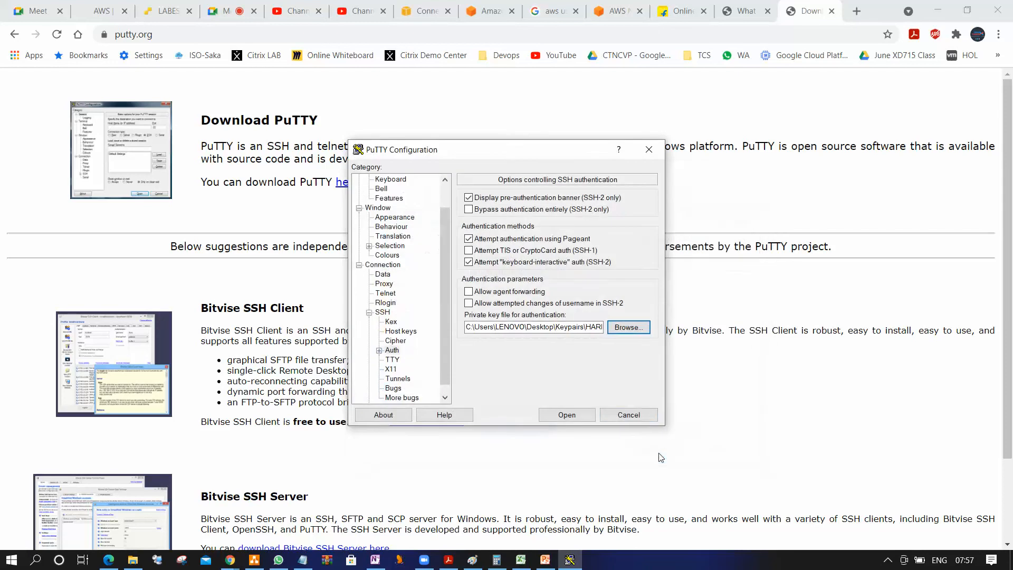
Copy the RHEL8 instance's public IPv4 address from the EC2 console and open a PuTTY SSH session to it on port 22
{"action": "scroll", "coordinate": [442, 236], "scroll_direction": "up", "scroll_amount": 1}
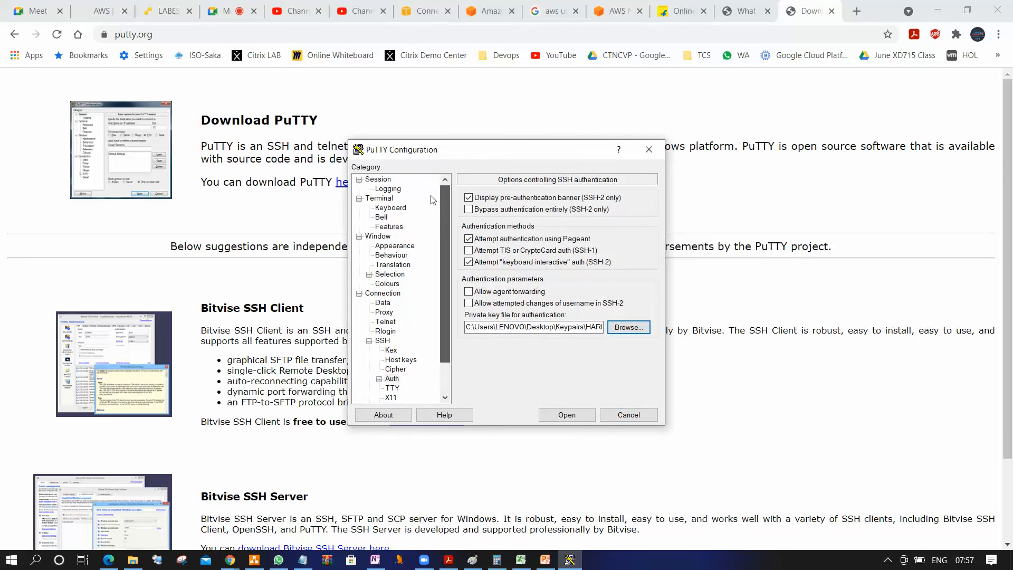
{"action": "left_click", "coordinate": [378, 180]}
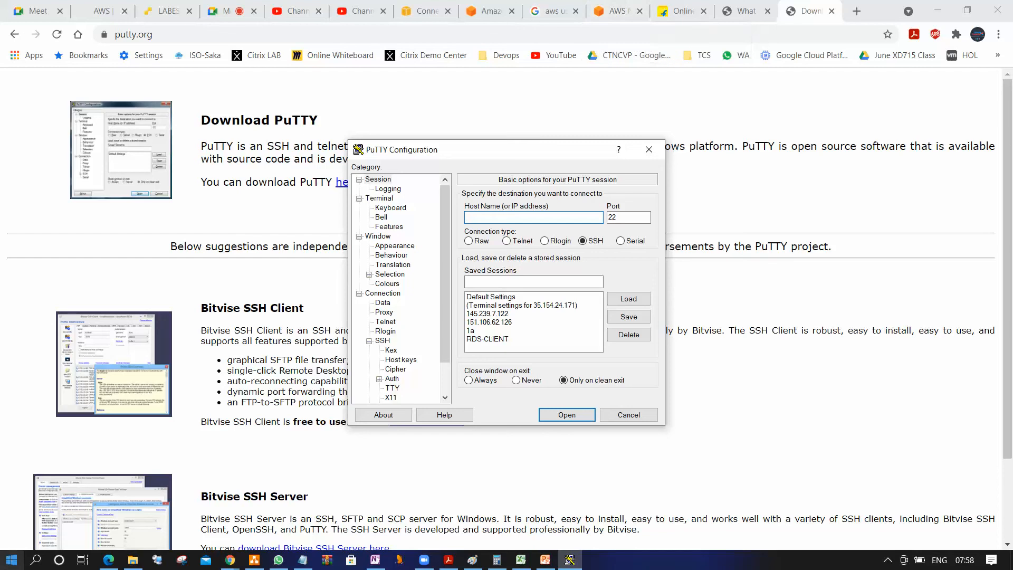
{"action": "left_click", "coordinate": [424, 12]}
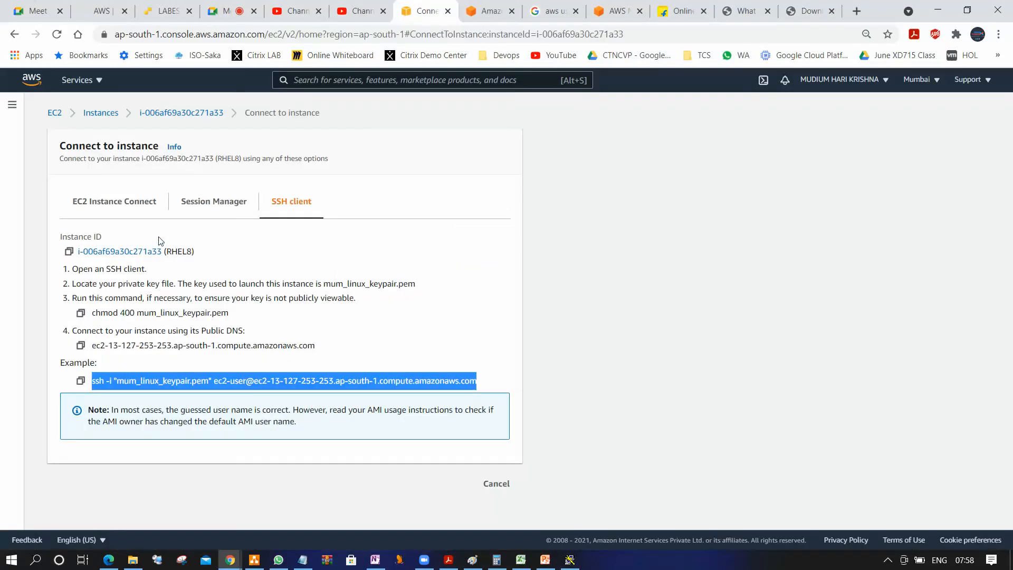
{"action": "left_click", "coordinate": [98, 113]}
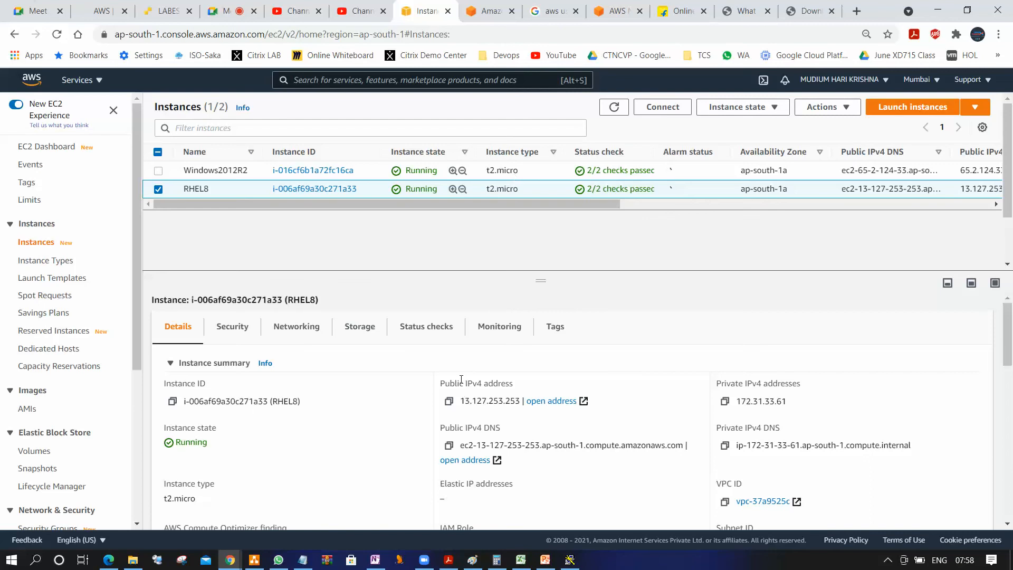
{"action": "left_click", "coordinate": [449, 402]}
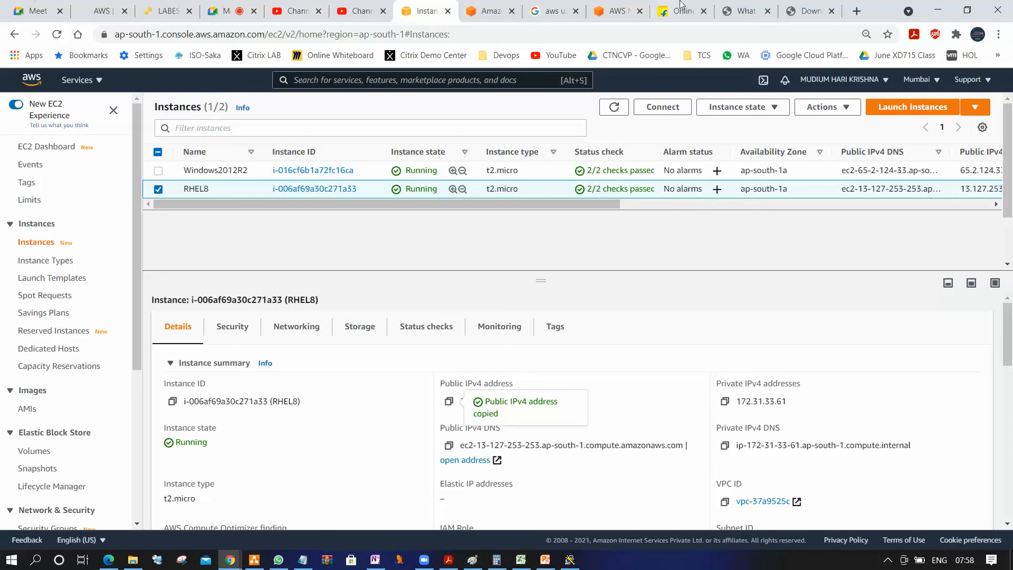
{"action": "left_click", "coordinate": [568, 560]}
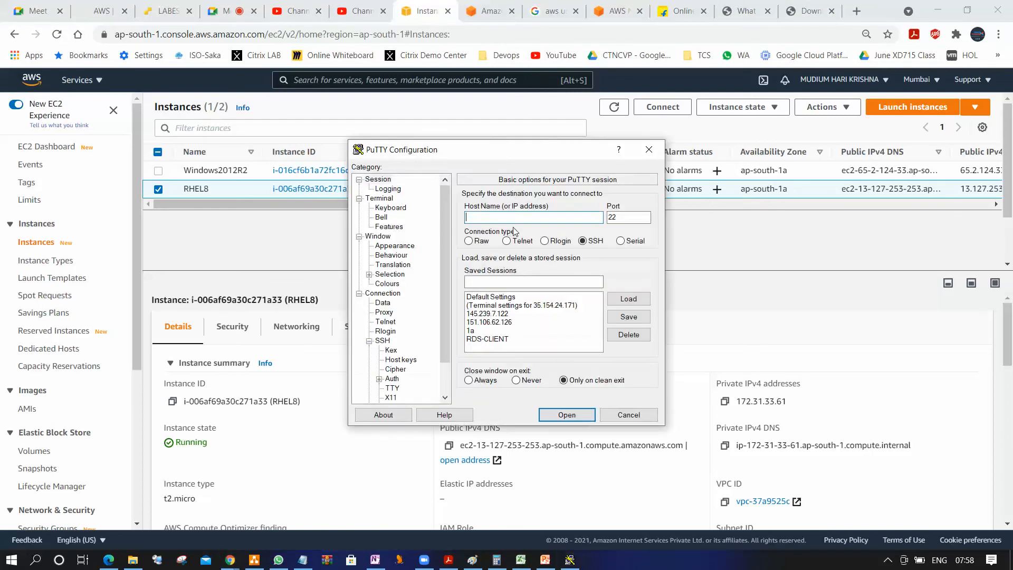
{"action": "key", "text": "ctrl+v"}
{"action": "left_click", "coordinate": [575, 417]}
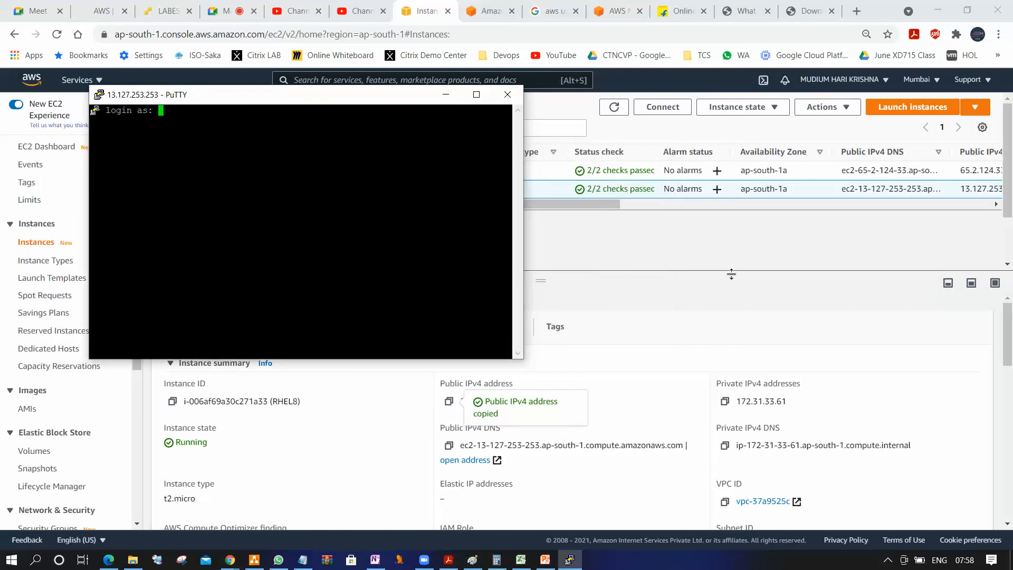
Look up the login user name in the example command of the RHEL8 instance's SSH connection instructions
{"action": "left_click", "coordinate": [731, 261]}
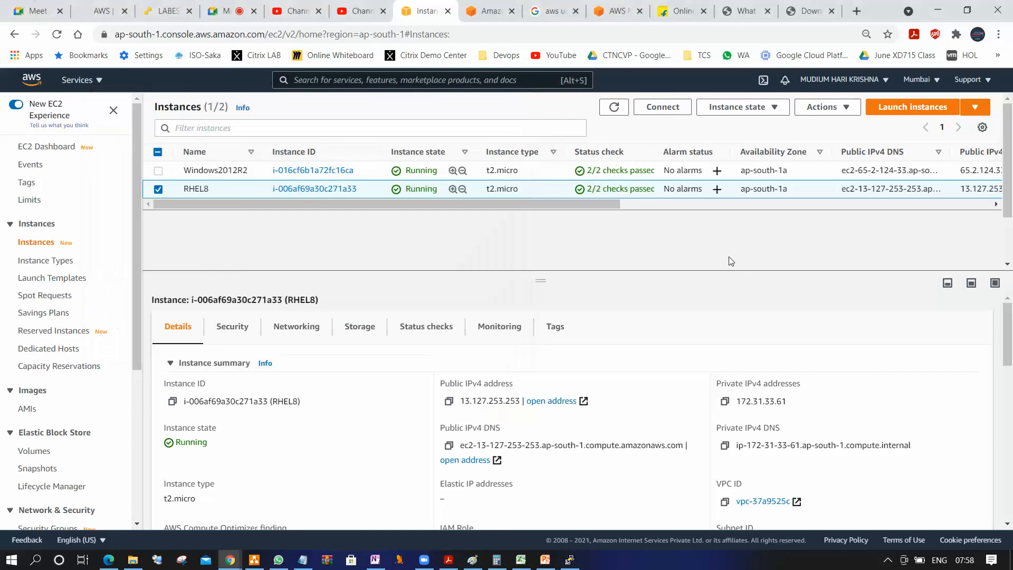
{"action": "left_click", "coordinate": [670, 108]}
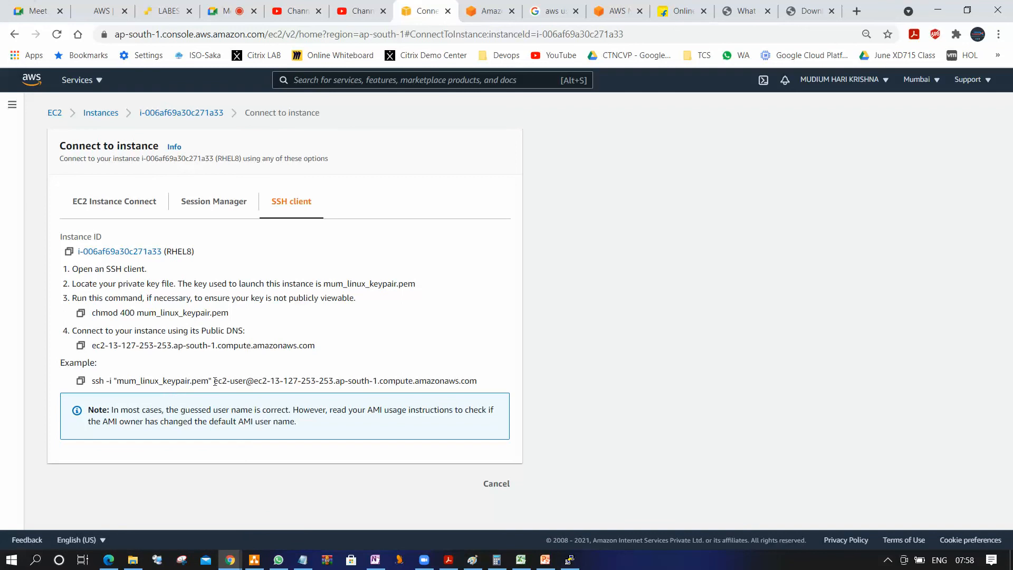
{"action": "left_click_drag", "start_coordinate": [215, 380], "coordinate": [244, 386]}
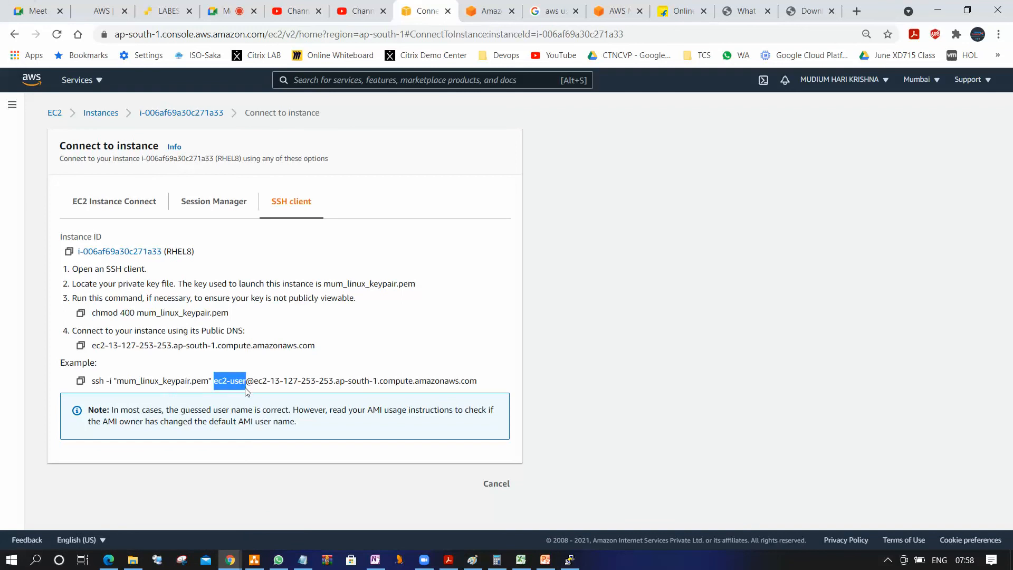
Log in to the open PuTTY session as ec2-user and enter a few blank lines at the shell prompt
{"action": "left_click", "coordinate": [569, 559]}
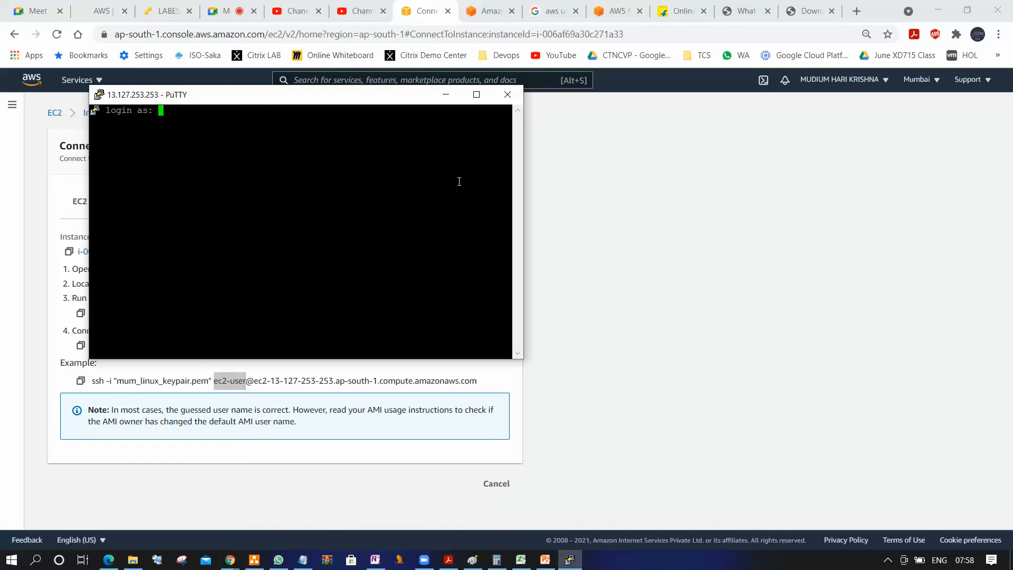
{"action": "type", "text": "ec2"}
{"action": "type", "text": "-user"}
{"action": "key", "text": "Return"}
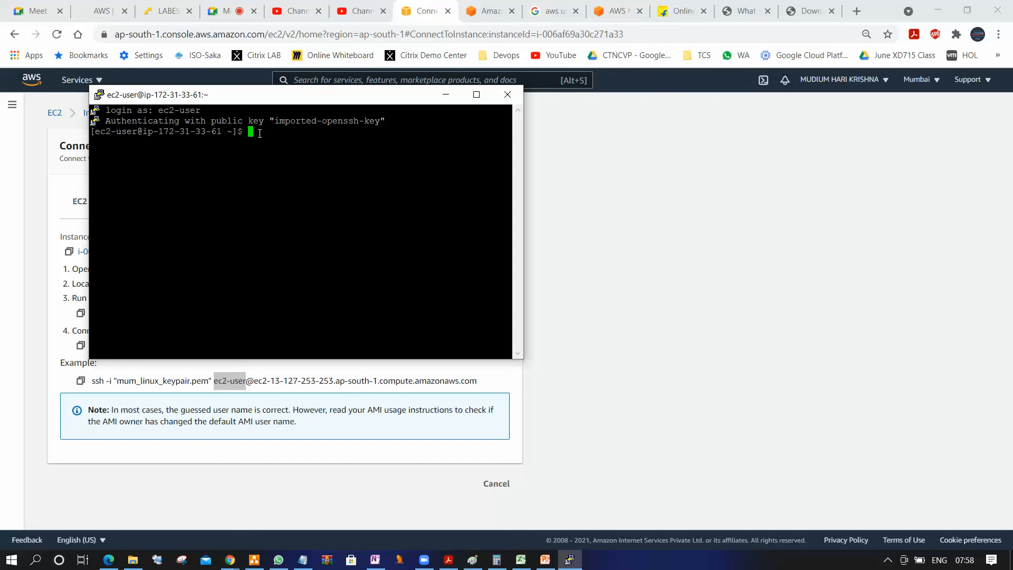
{"action": "key", "text": "Return"}
{"action": "key", "text": "Return"}
{"action": "key", "text": "Return"}
{"action": "key", "text": "Return"}
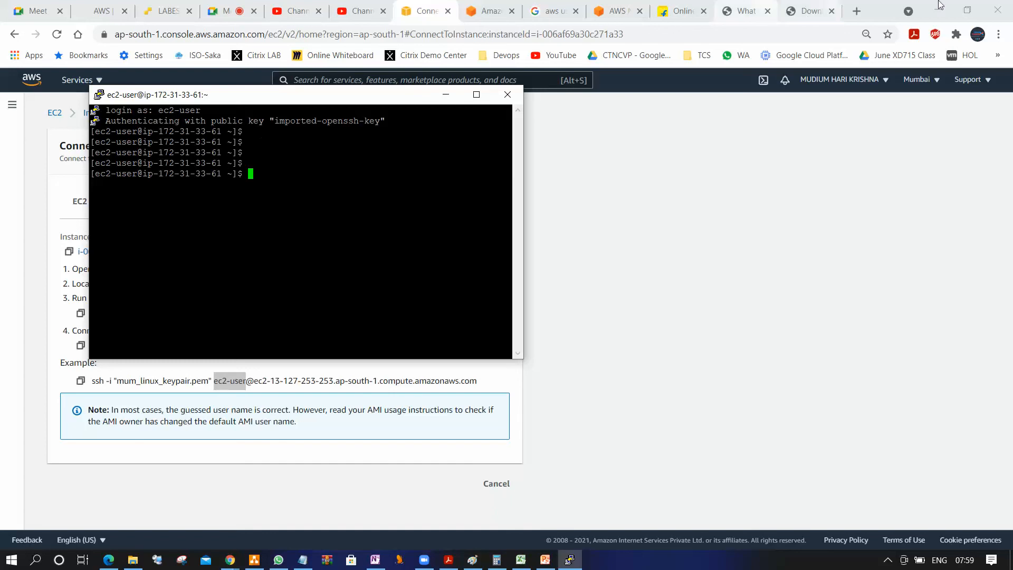
Search Google for "Linux GUI console" in a new browser tab and browse the image results for a Linux desktop example
{"action": "left_click", "coordinate": [863, 12]}
{"action": "left_click", "coordinate": [857, 11]}
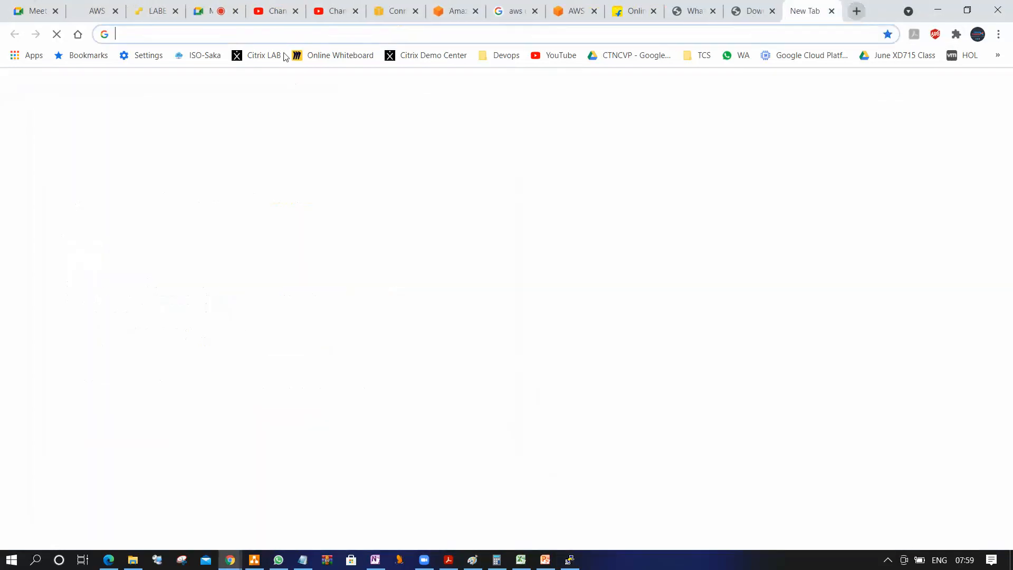
{"action": "left_click", "coordinate": [274, 39]}
{"action": "type", "text": "google.com"}
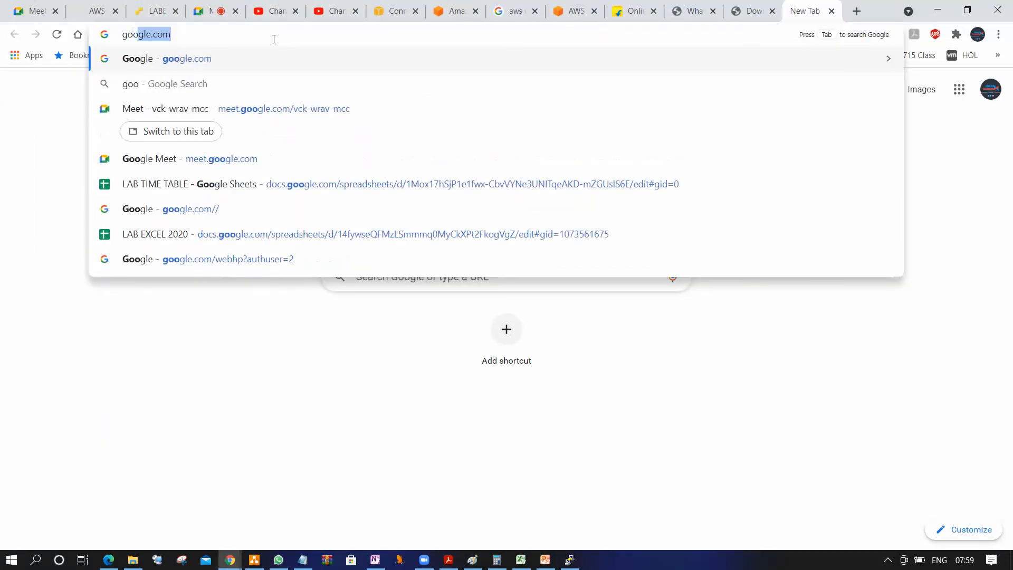
{"action": "key", "text": "Return"}
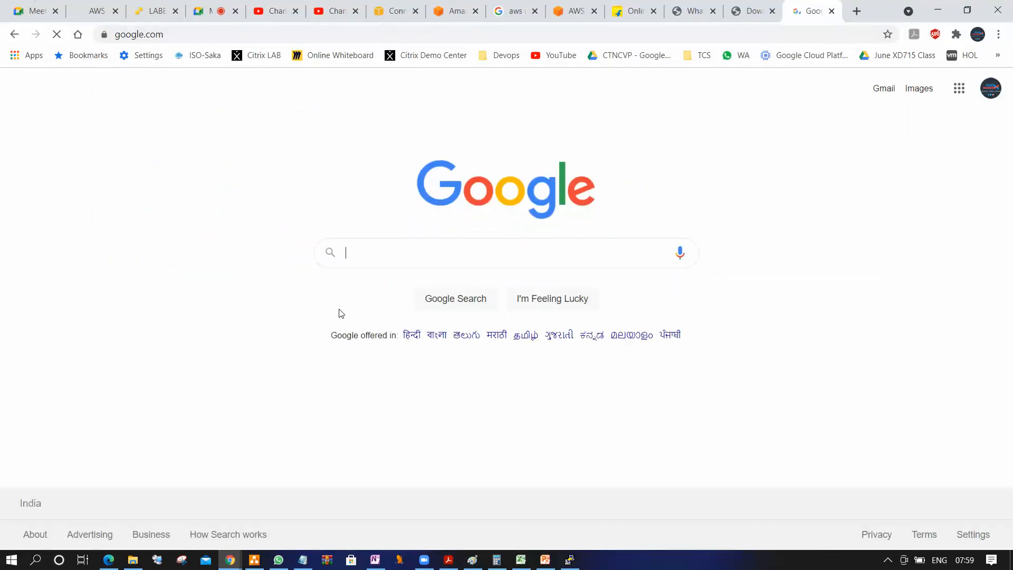
{"action": "type", "text": "Linux GUI console"}
{"action": "key", "text": "Return"}
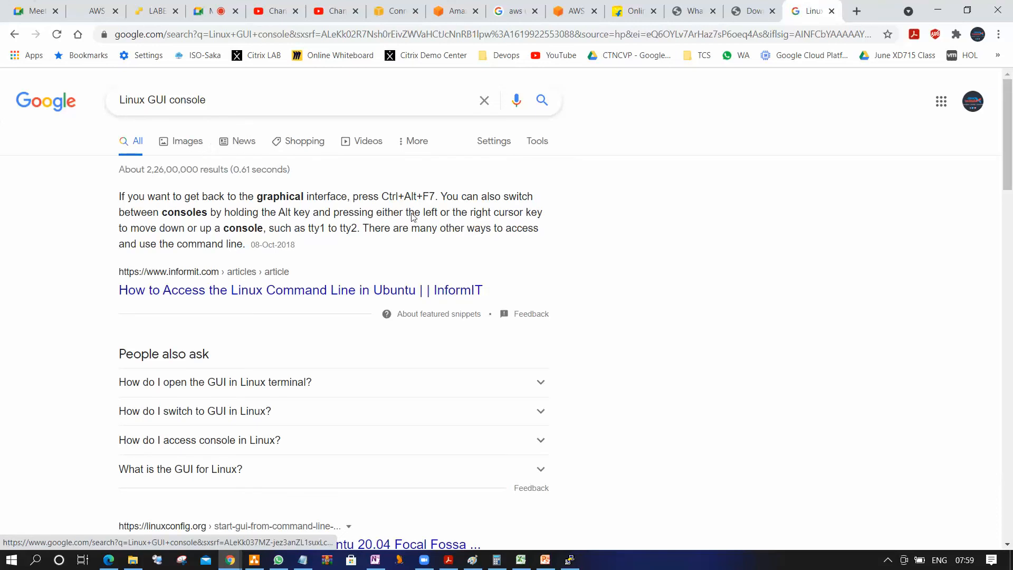
{"action": "left_click", "coordinate": [193, 141]}
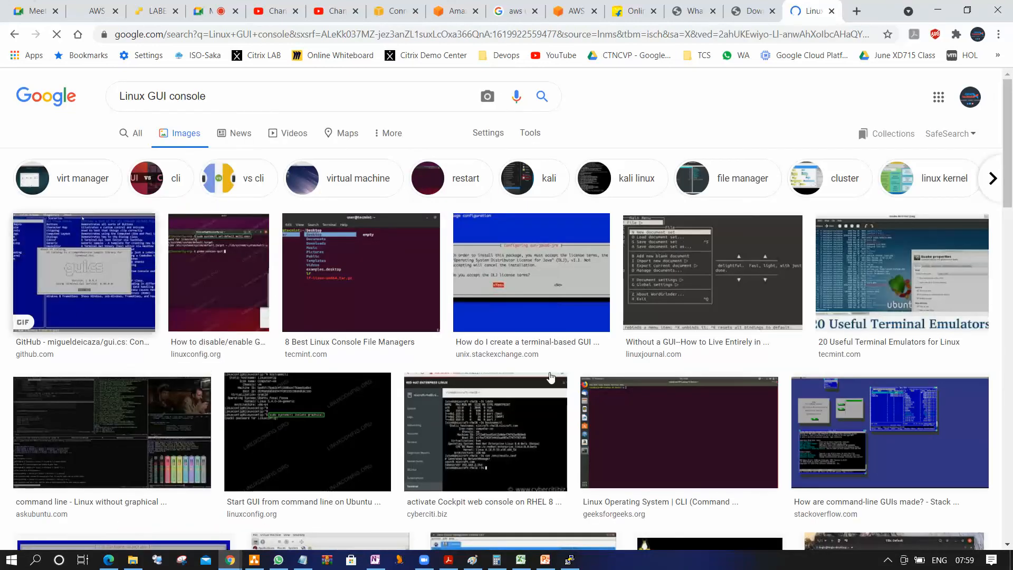
{"action": "scroll", "coordinate": [733, 390], "scroll_direction": "down", "scroll_amount": 3}
{"action": "scroll", "coordinate": [733, 390], "scroll_direction": "down", "scroll_amount": 4}
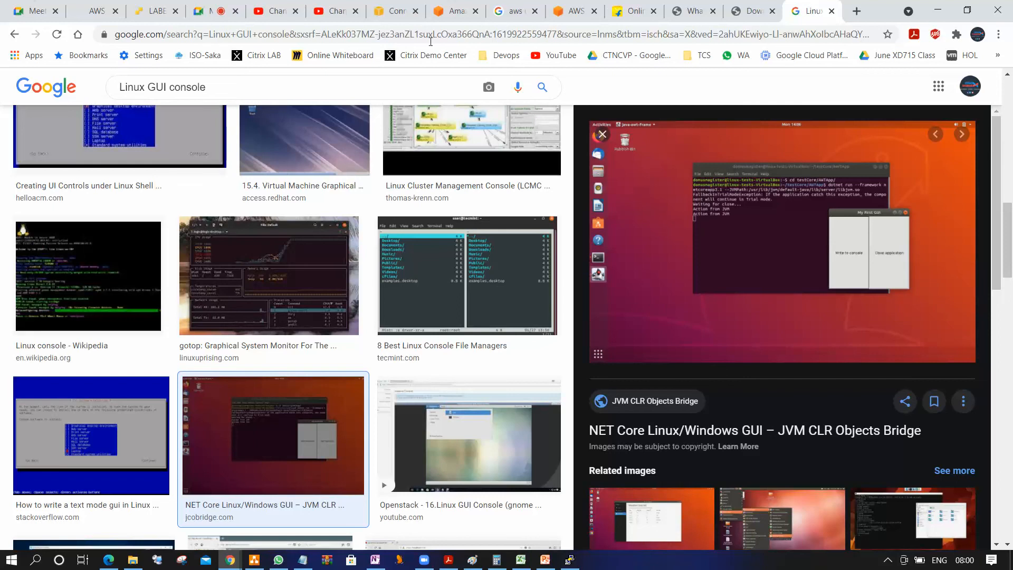
Review the EC2 Instances topics in the Cloud Technet AWS outline, highlighting instance building, Security Groups, Elastic IP's and creating your own AMI
{"action": "left_click", "coordinate": [96, 11]}
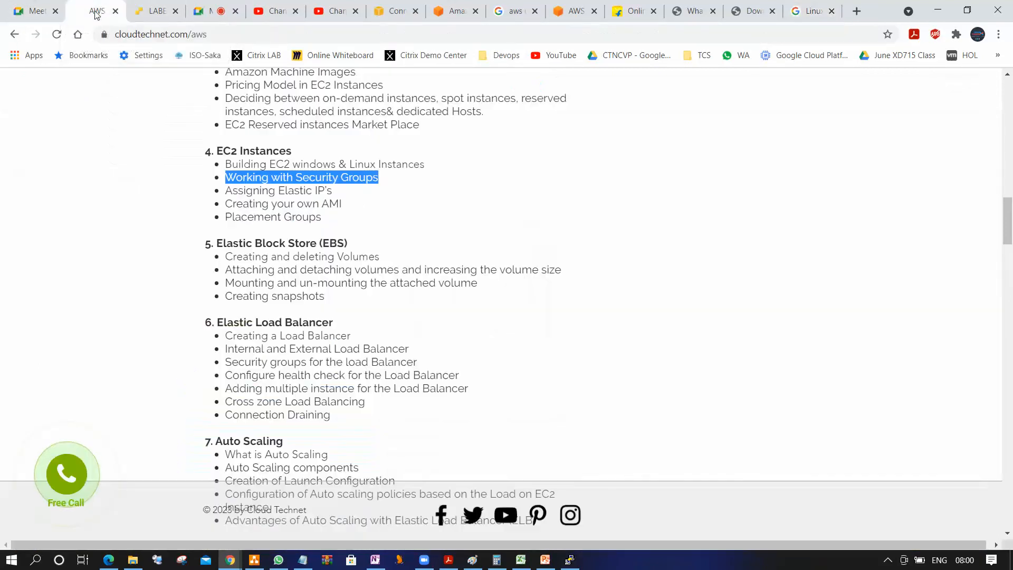
{"action": "left_click", "coordinate": [527, 220]}
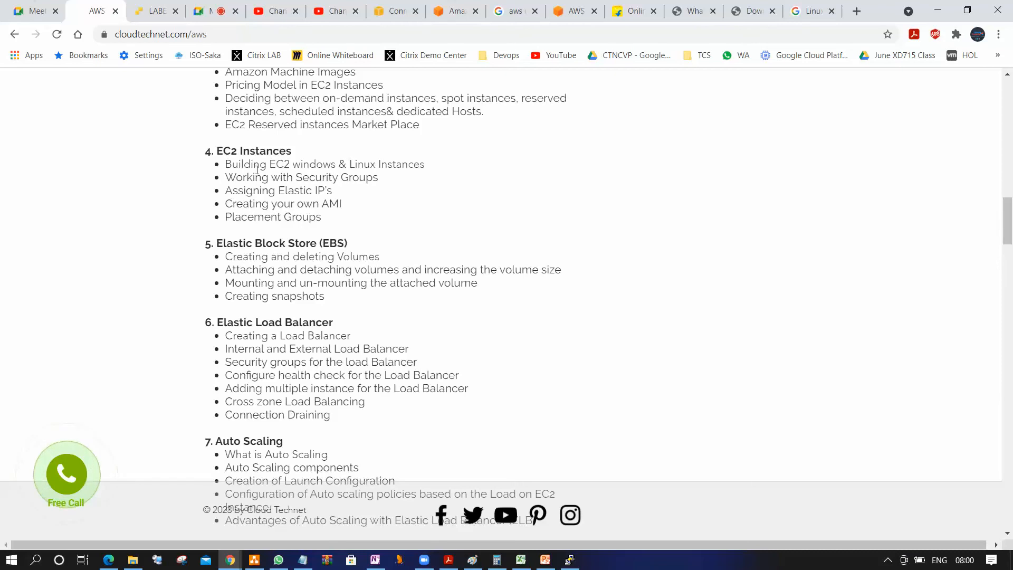
{"action": "left_click_drag", "start_coordinate": [232, 163], "coordinate": [420, 165]}
{"action": "left_click_drag", "start_coordinate": [230, 178], "coordinate": [384, 181]}
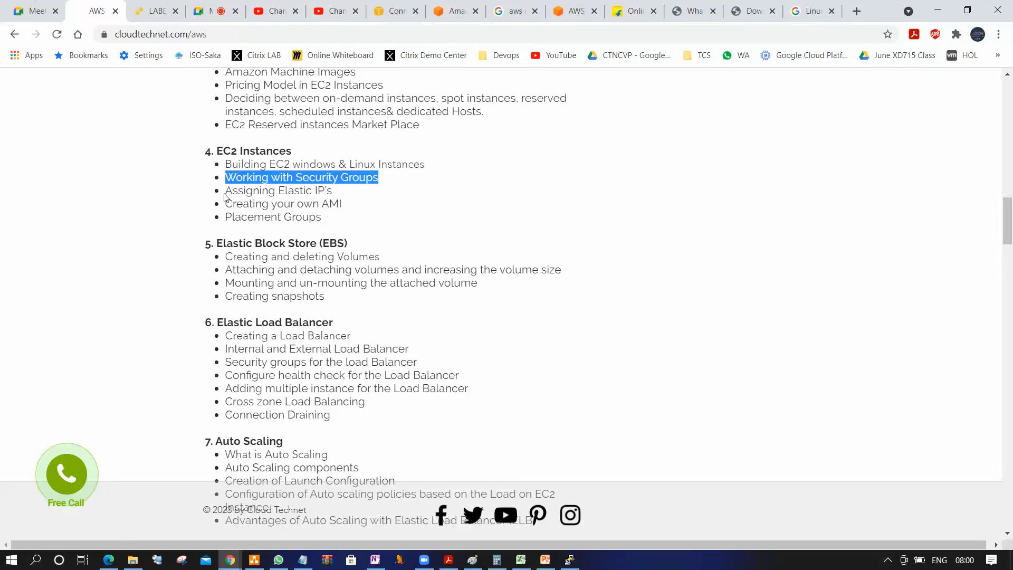
{"action": "left_click_drag", "start_coordinate": [227, 193], "coordinate": [335, 198]}
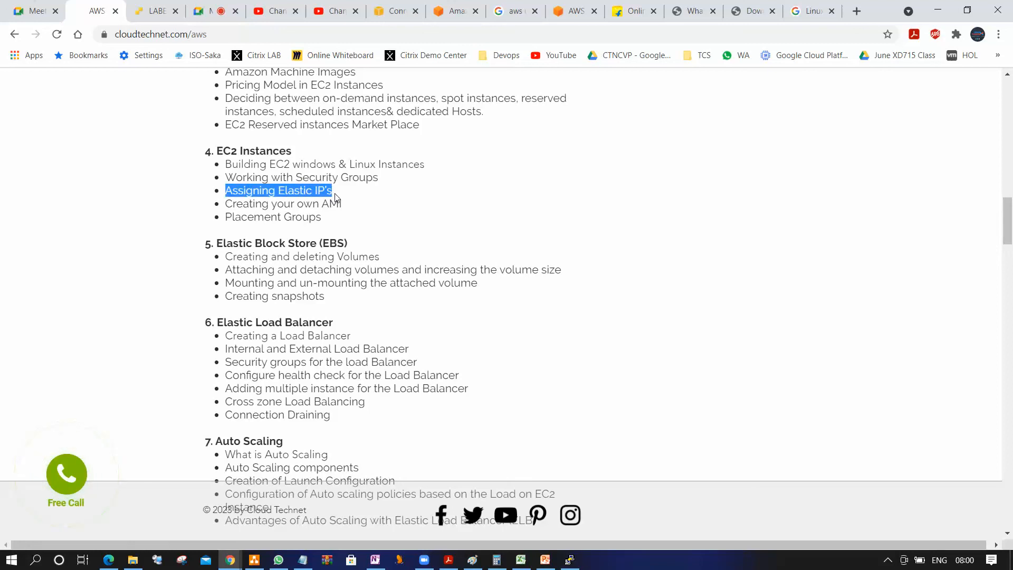
{"action": "left_click_drag", "start_coordinate": [228, 204], "coordinate": [359, 207]}
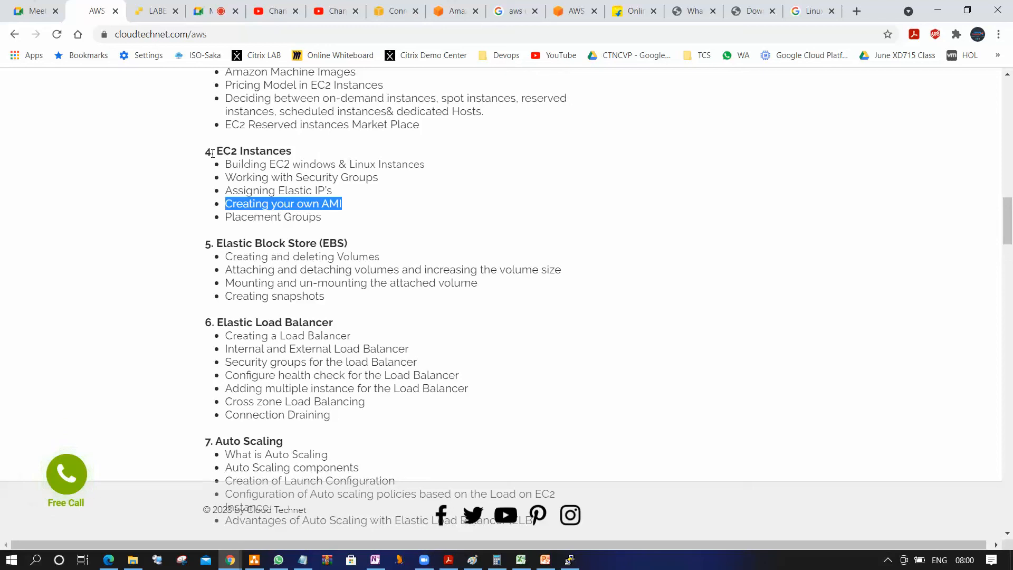
{"action": "left_click", "coordinate": [888, 560]}
{"action": "left_click", "coordinate": [832, 363]}
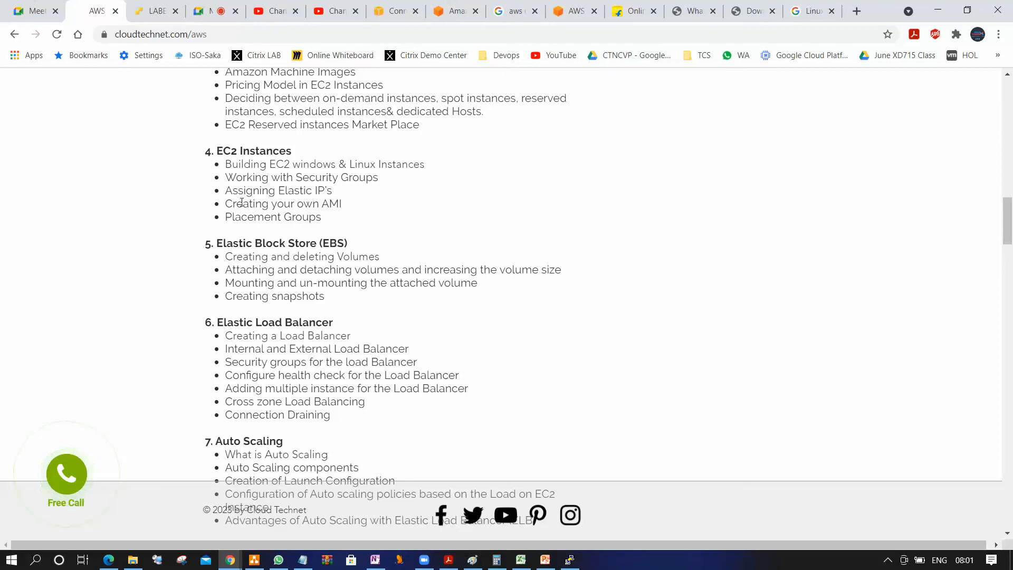
{"action": "left_click_drag", "start_coordinate": [222, 189], "coordinate": [340, 196]}
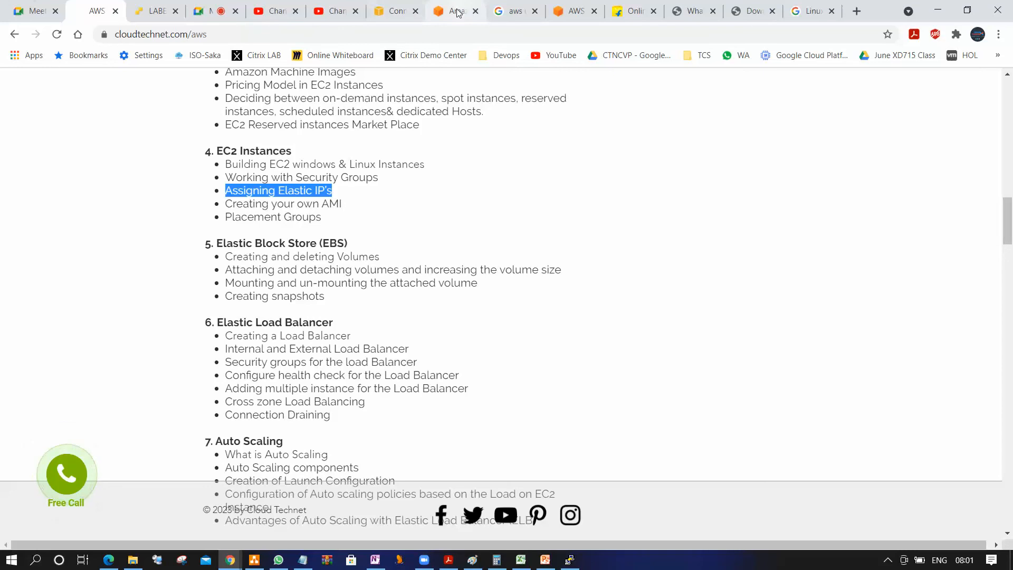
Return to the EC2 instances list, deselect RHEL8 and select Windows2012R2 to show its details
{"action": "left_click", "coordinate": [400, 11]}
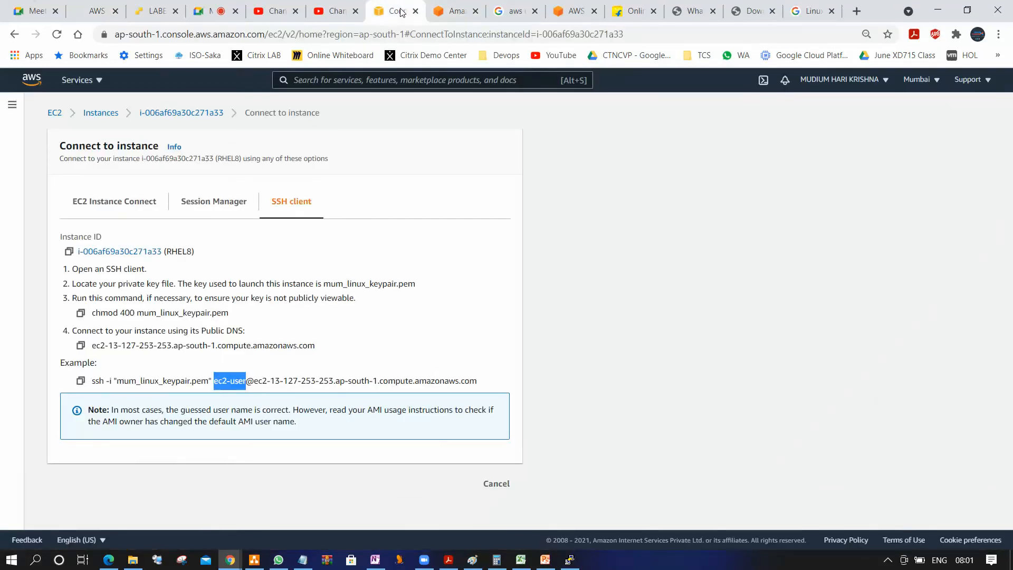
{"action": "left_click", "coordinate": [100, 113]}
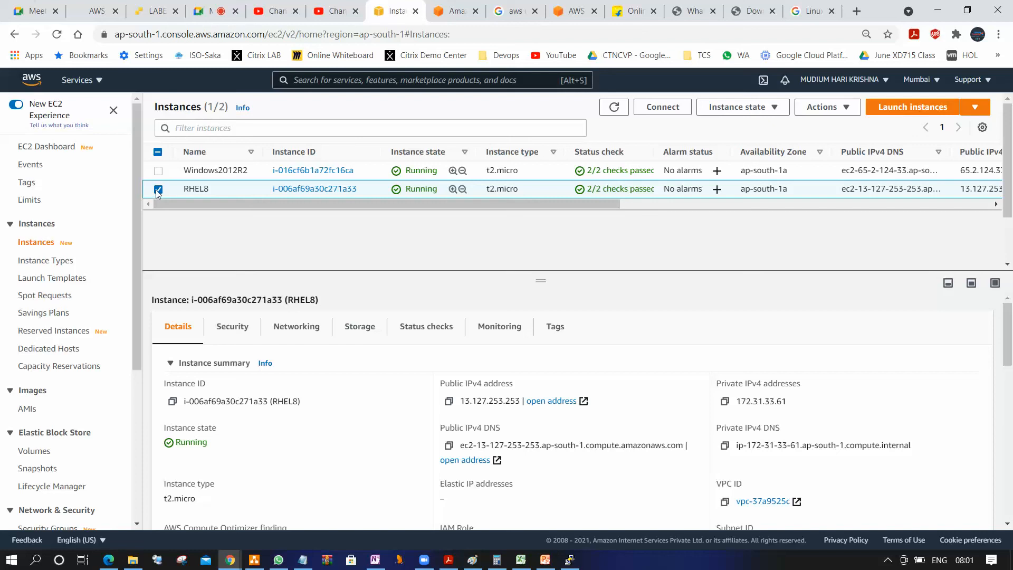
{"action": "left_click", "coordinate": [158, 184]}
{"action": "left_click", "coordinate": [158, 171]}
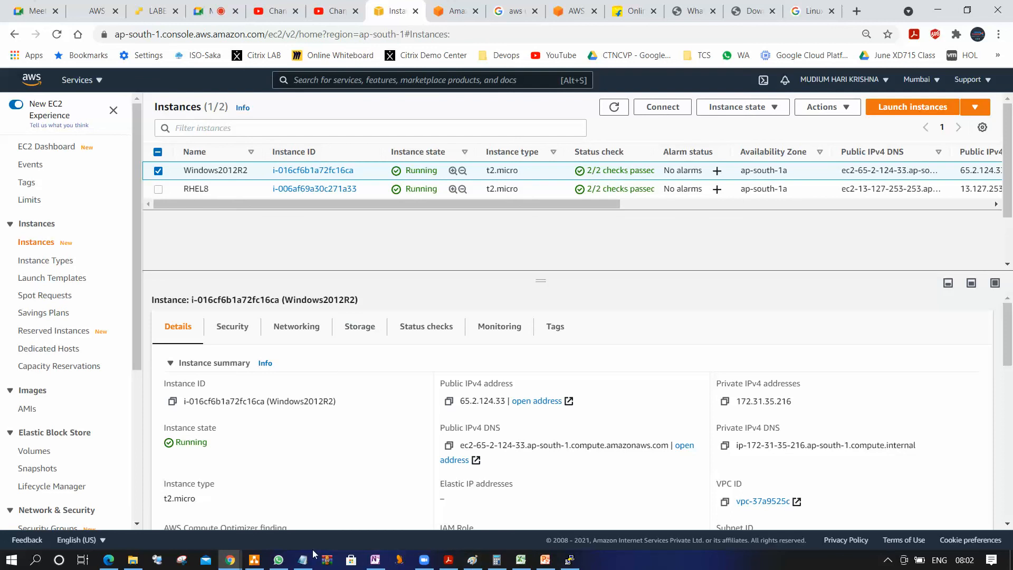
Open a blank Notepad document and enter the heading "Pub IP"
{"action": "key", "text": "super+r"}
{"action": "type", "text": "mstsc"}
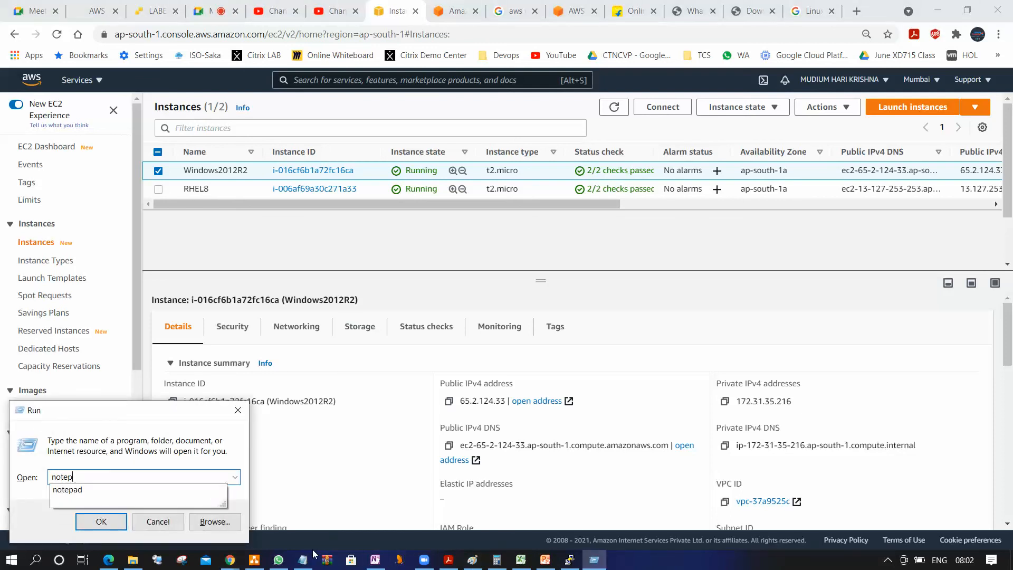
{"action": "key", "text": "Return"}
{"action": "type", "text": "Pub1"}
{"action": "key", "text": "BackSpace"}
{"action": "type", "text": "IP"}
{"action": "key", "text": "Return"}
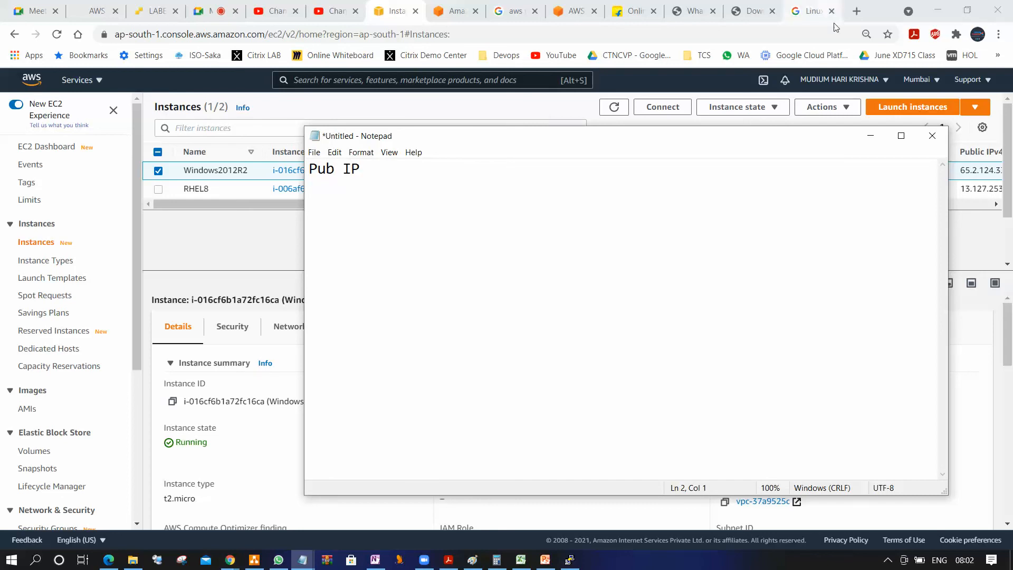
Copy the Windows2012R2 instance's public IPv4 address, 65.2.124.33, into the note below the Pub IP heading
{"action": "left_click_drag", "start_coordinate": [654, 137], "coordinate": [647, 11]}
{"action": "left_click", "coordinate": [449, 401]}
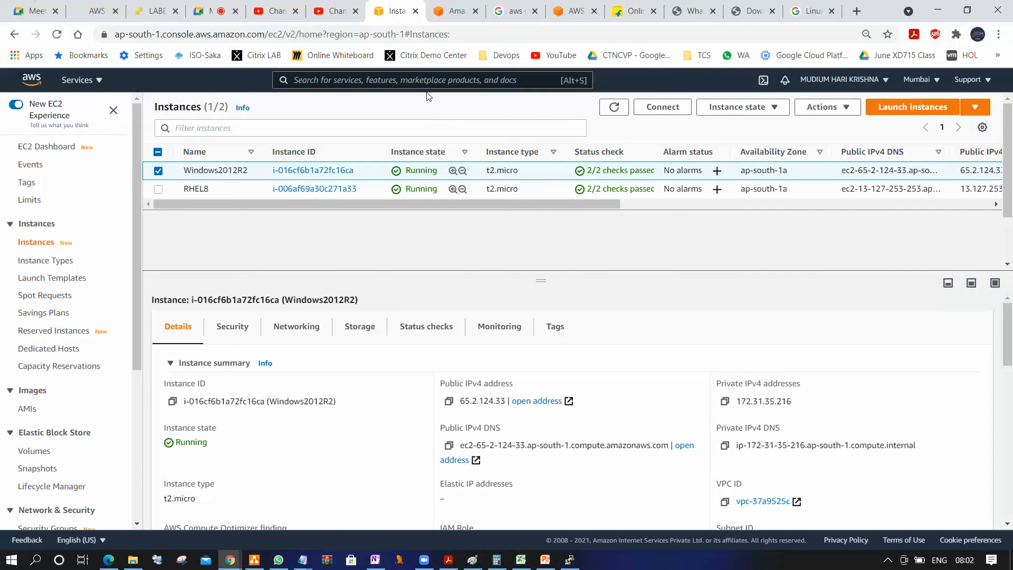
{"action": "left_click", "coordinate": [302, 560]}
{"action": "key", "text": "ctrl+v"}
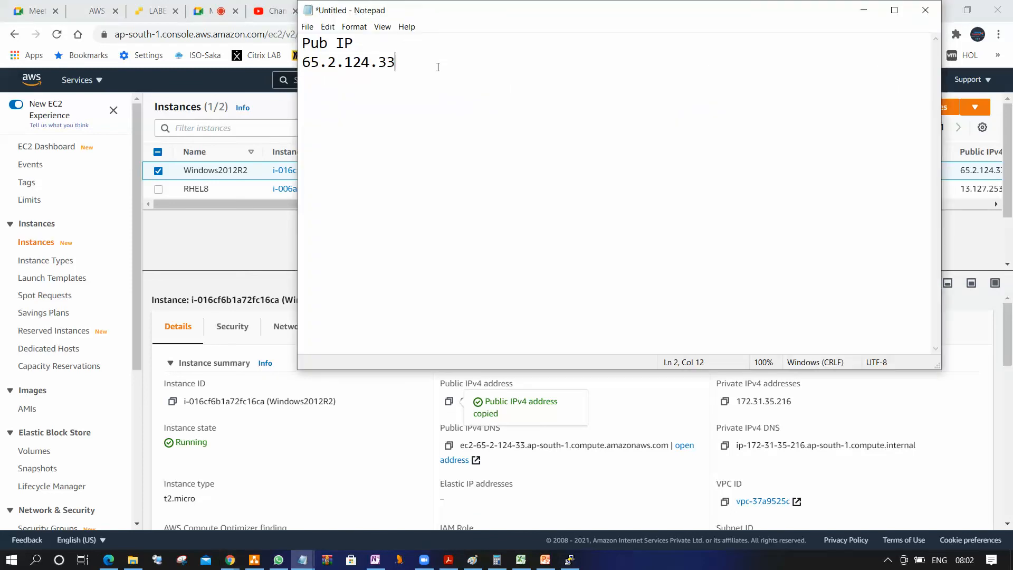
Add the heading "Pri IP" to the note and copy the Windows2012R2 instance's private IPv4 address, 172.31.35.216, below it
{"action": "type", "text": "Pri IP"}
{"action": "key", "text": "Return"}
{"action": "key", "text": "Return"}
{"action": "key", "text": "alt+Tab"}
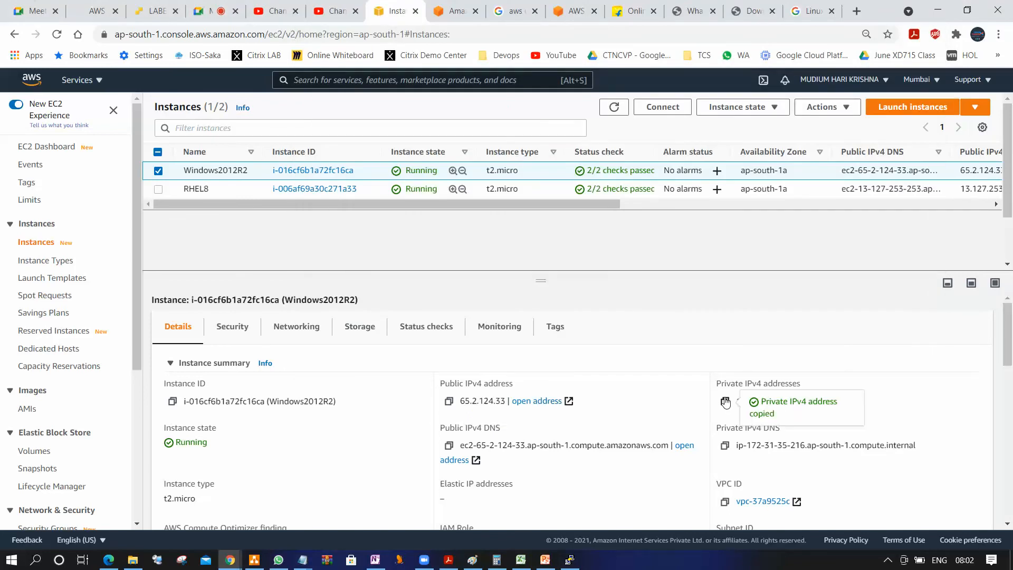
{"action": "left_click", "coordinate": [724, 401]}
{"action": "key", "text": "alt+Tab"}
{"action": "key", "text": "ctrl+v"}
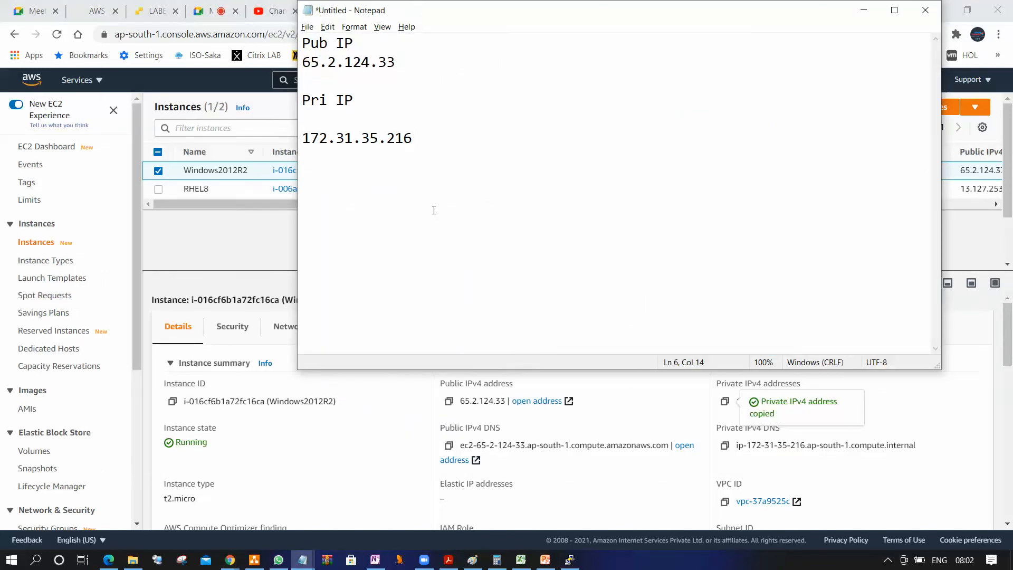
Return to the EC2 instances list and stop the Windows2012R2 instance
{"action": "left_click", "coordinate": [863, 10]}
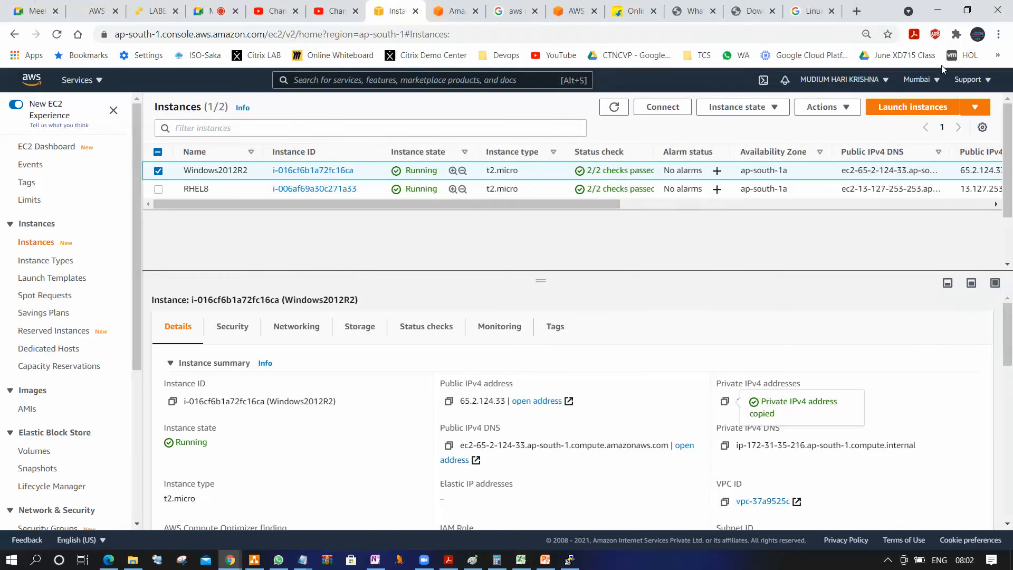
{"action": "left_click", "coordinate": [823, 108]}
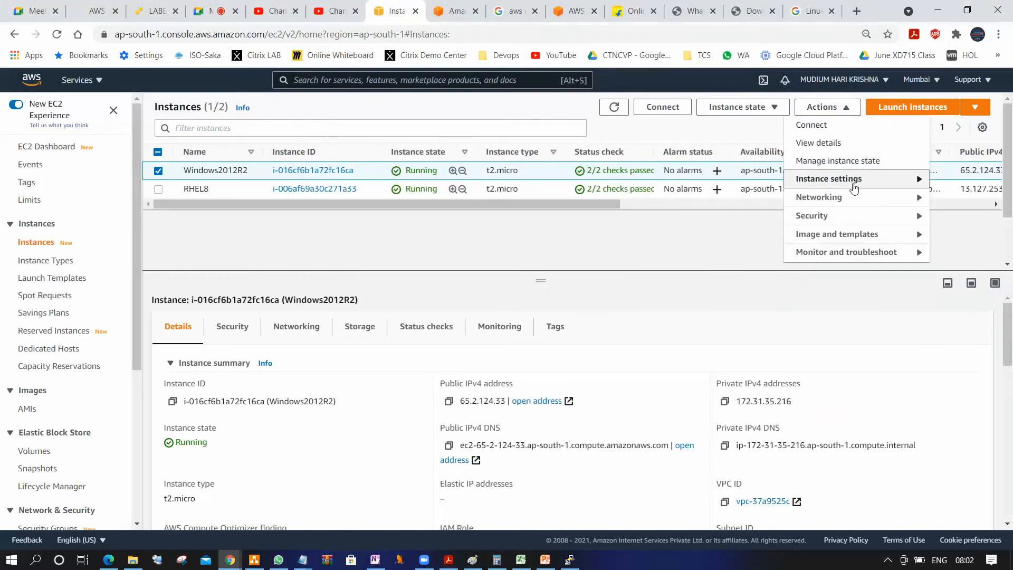
{"action": "left_click", "coordinate": [760, 108]}
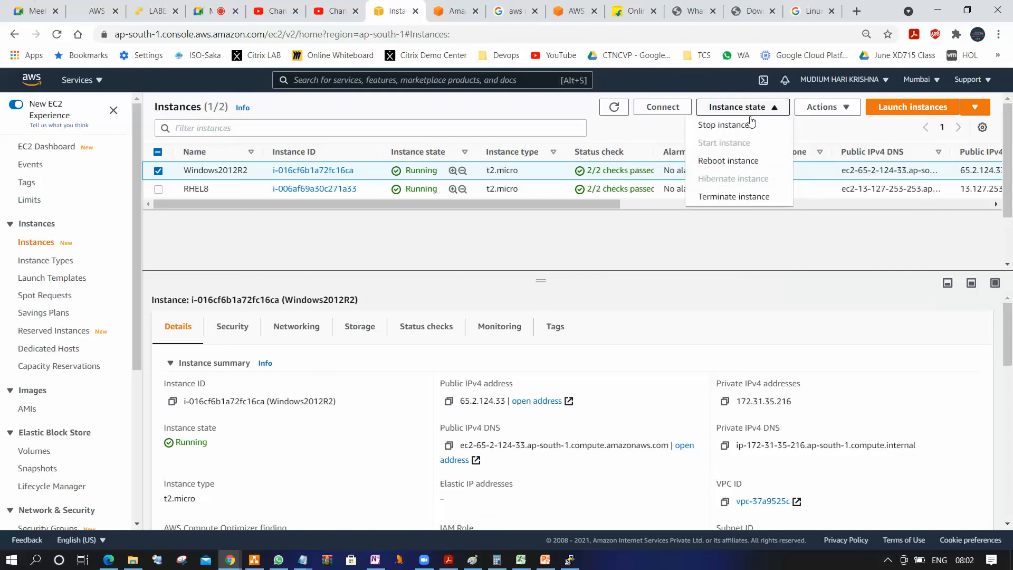
{"action": "left_click", "coordinate": [744, 126]}
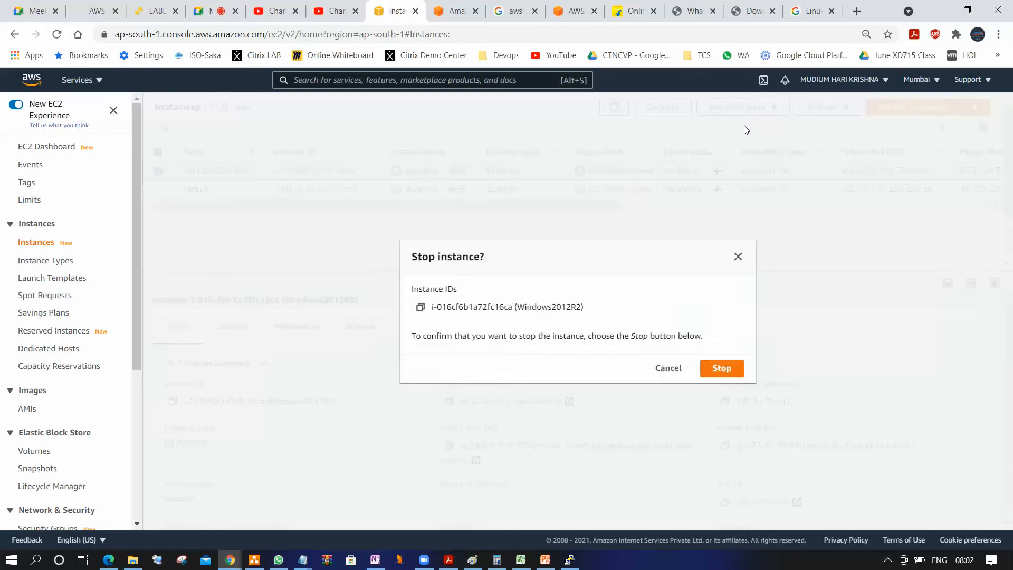
{"action": "left_click", "coordinate": [722, 370]}
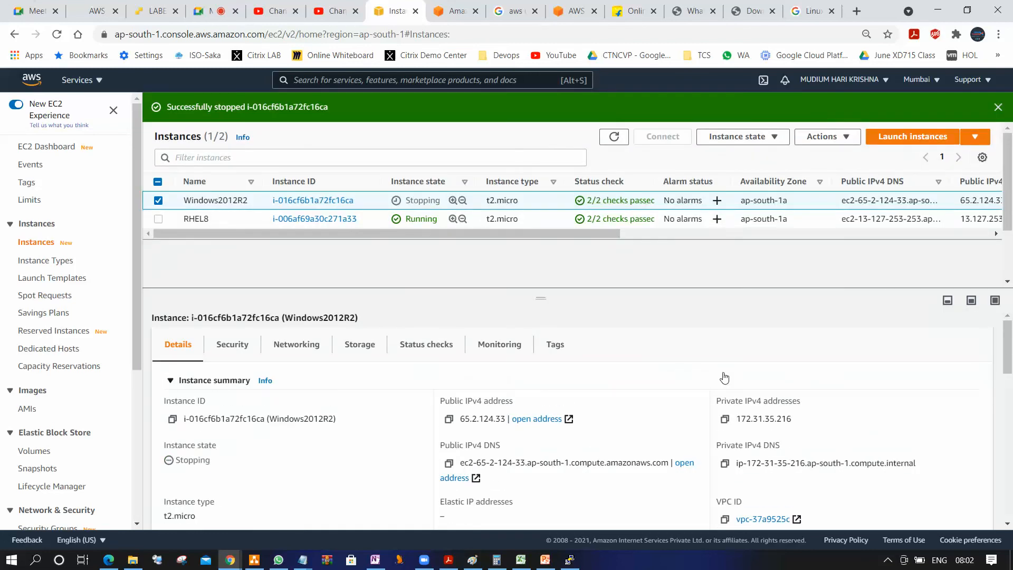
Refresh the instances list and check the state and IP addresses in the Windows2012R2 instance's details
{"action": "left_click", "coordinate": [611, 140]}
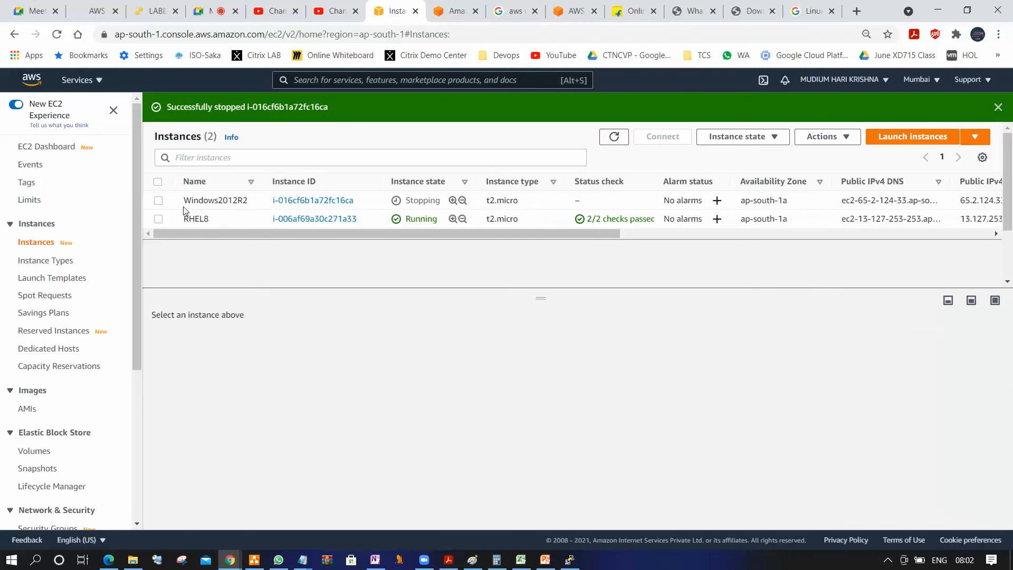
{"action": "left_click", "coordinate": [159, 201]}
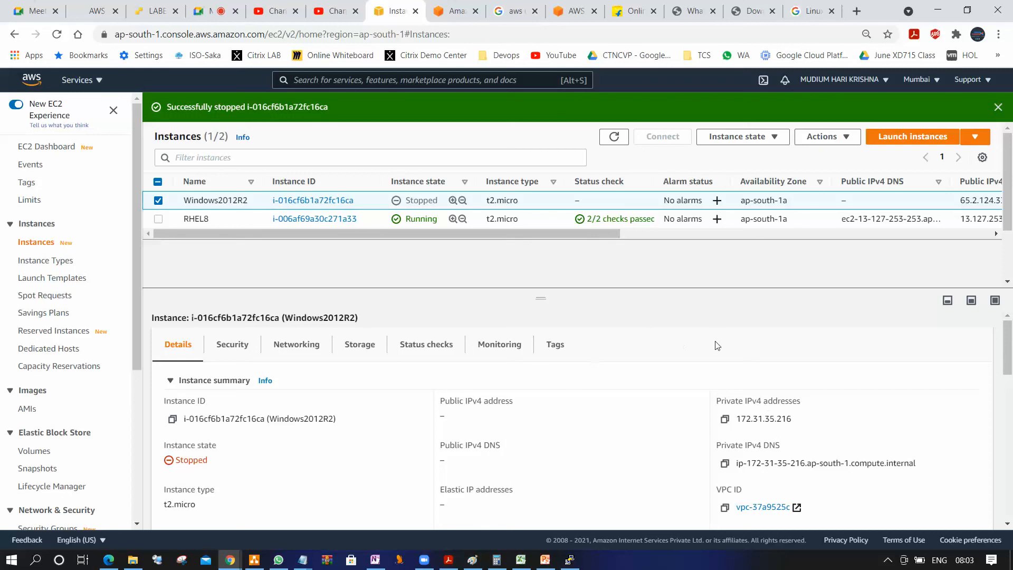
{"action": "left_click", "coordinate": [614, 136]}
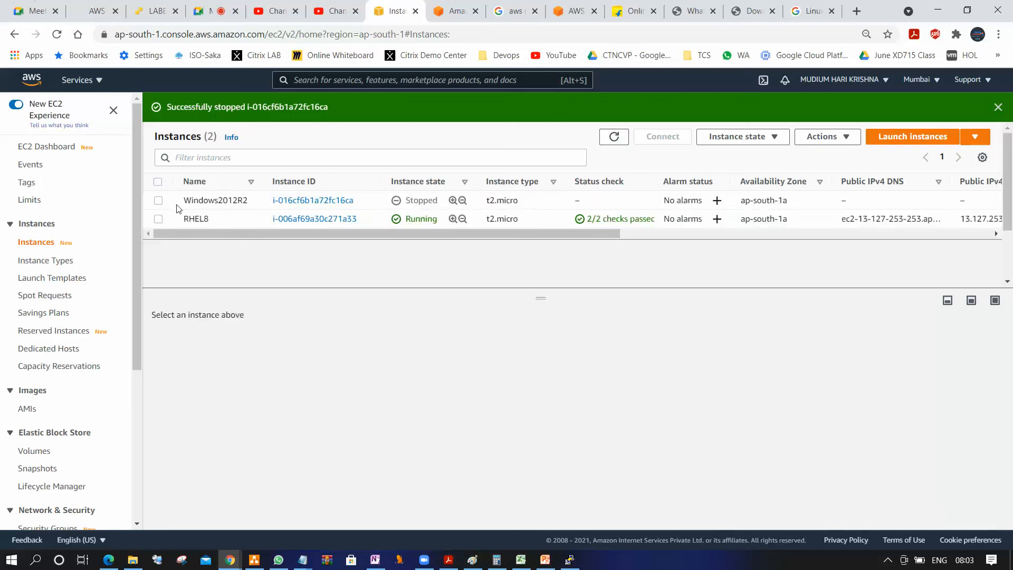
Select the stopped Windows2012R2 instance and start it again
{"action": "left_click", "coordinate": [158, 201]}
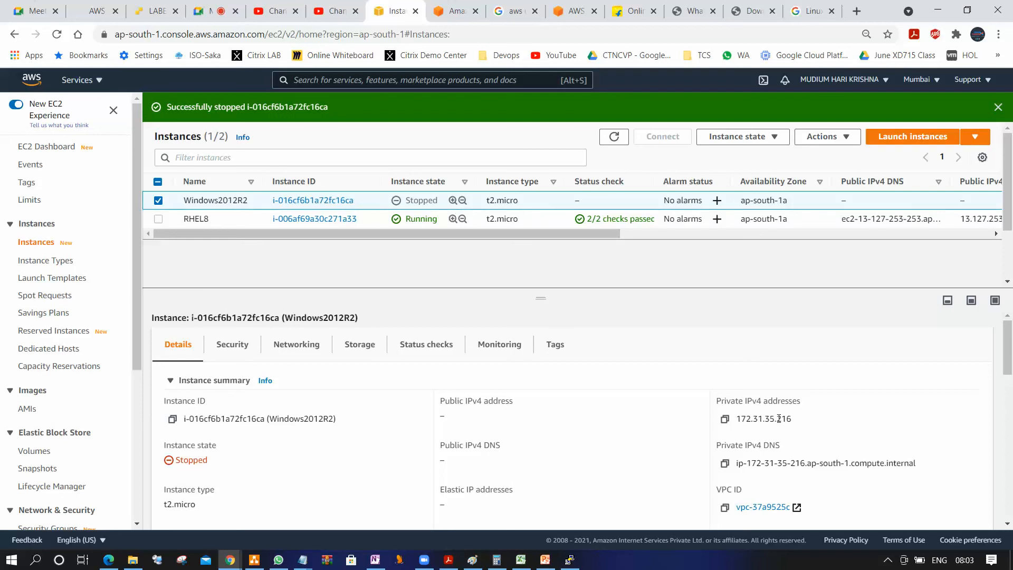
{"action": "left_click", "coordinate": [741, 142]}
{"action": "left_click", "coordinate": [723, 172]}
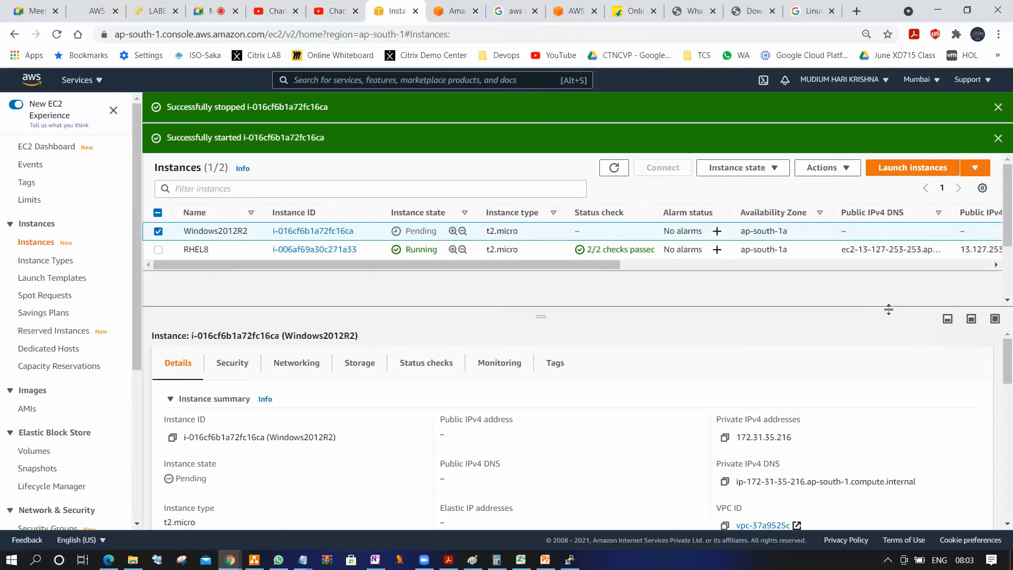
Refresh the list and copy Windows2012R2's new public IPv4 address, 13.235.2.125, into the note on a new line below 65.2.124.33
{"action": "left_click", "coordinate": [614, 168]}
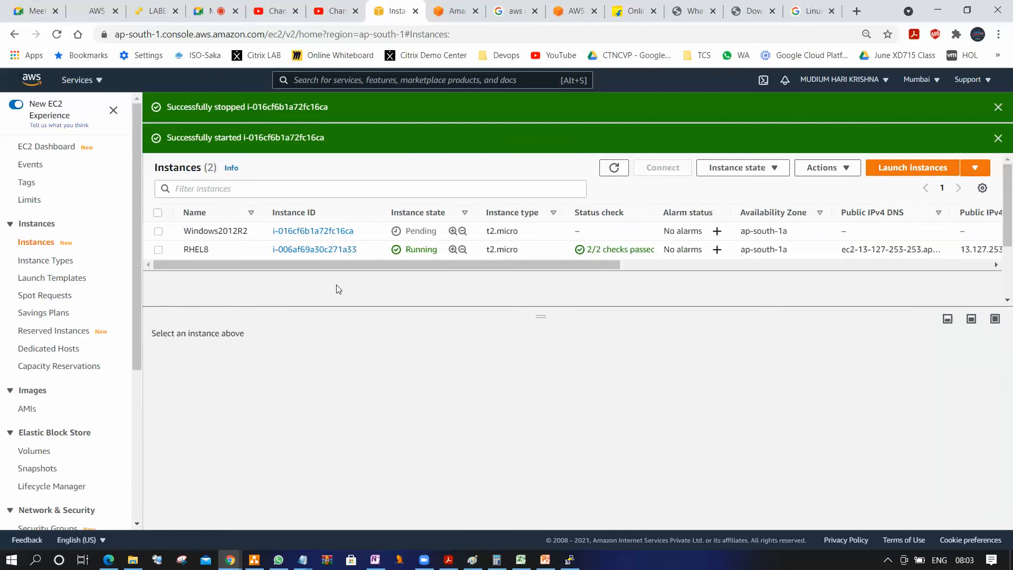
{"action": "left_click", "coordinate": [161, 232]}
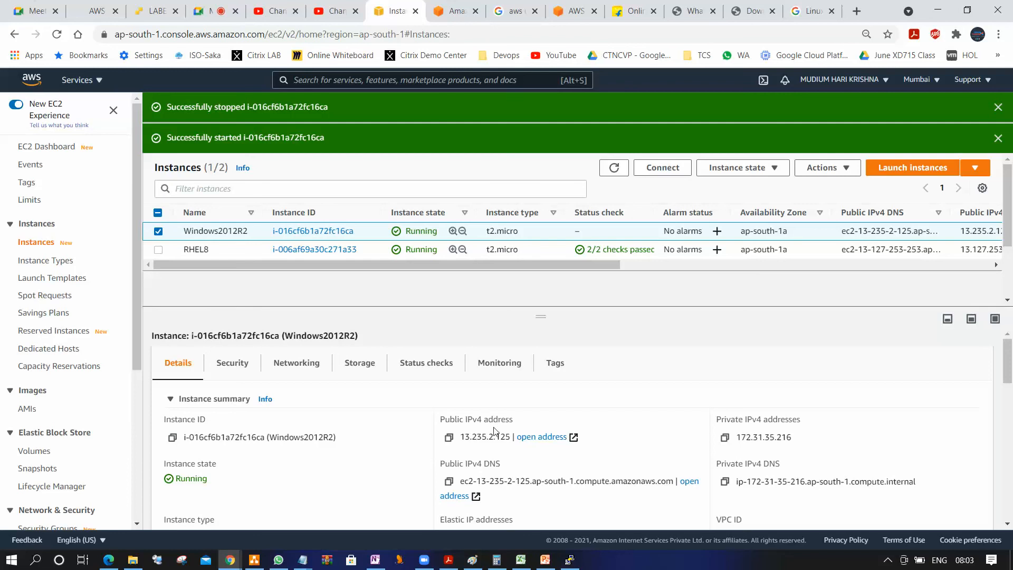
{"action": "left_click", "coordinate": [449, 437]}
{"action": "mouse_move", "coordinate": [305, 559]}
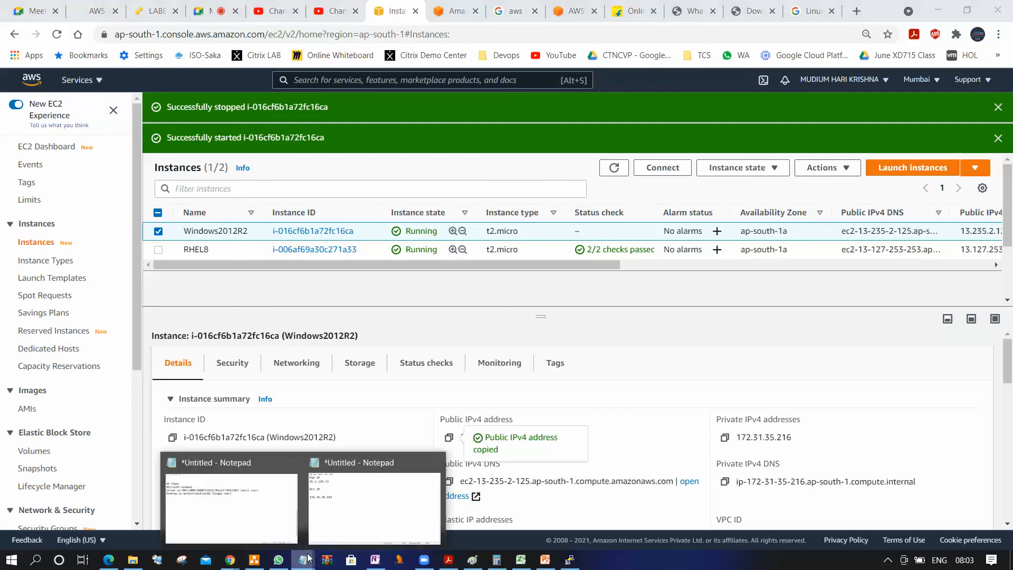
{"action": "left_click", "coordinate": [345, 523]}
{"action": "left_click", "coordinate": [422, 63]}
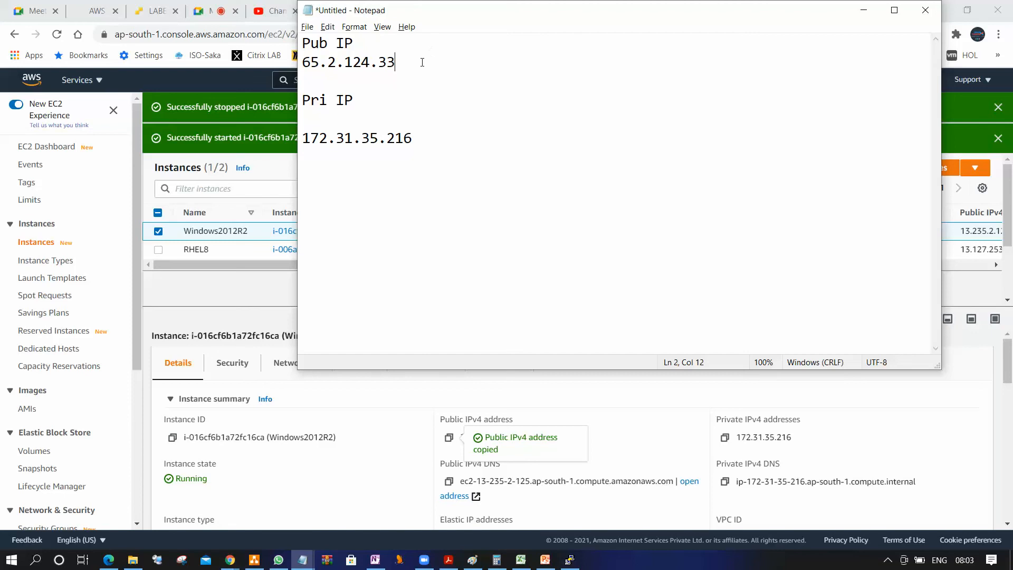
{"action": "key", "text": "Return"}
{"action": "key", "text": "ctrl+v"}
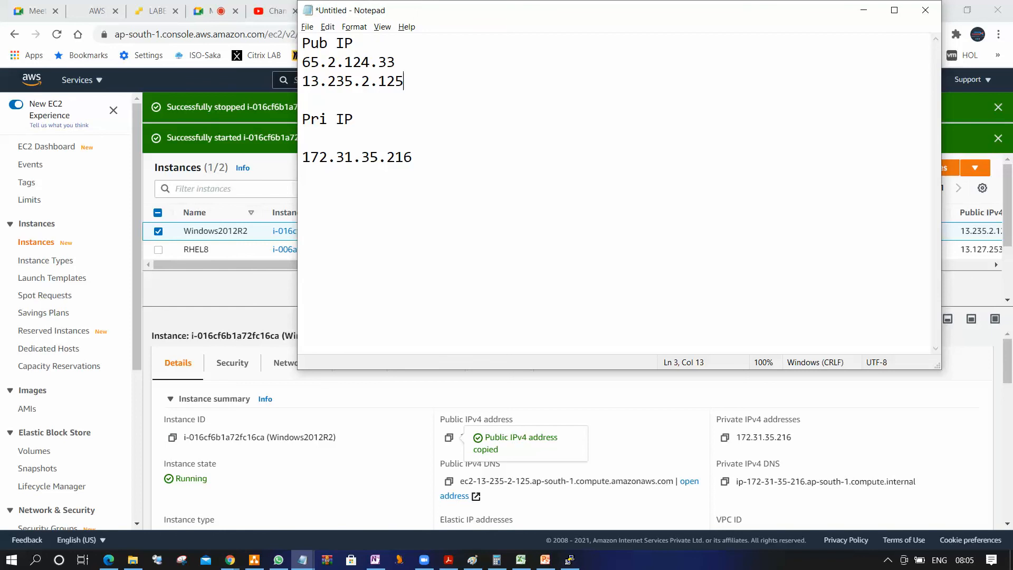
Return to the EC2 instances list, refresh it and reboot the Windows2012R2 instance
{"action": "left_click", "coordinate": [863, 10]}
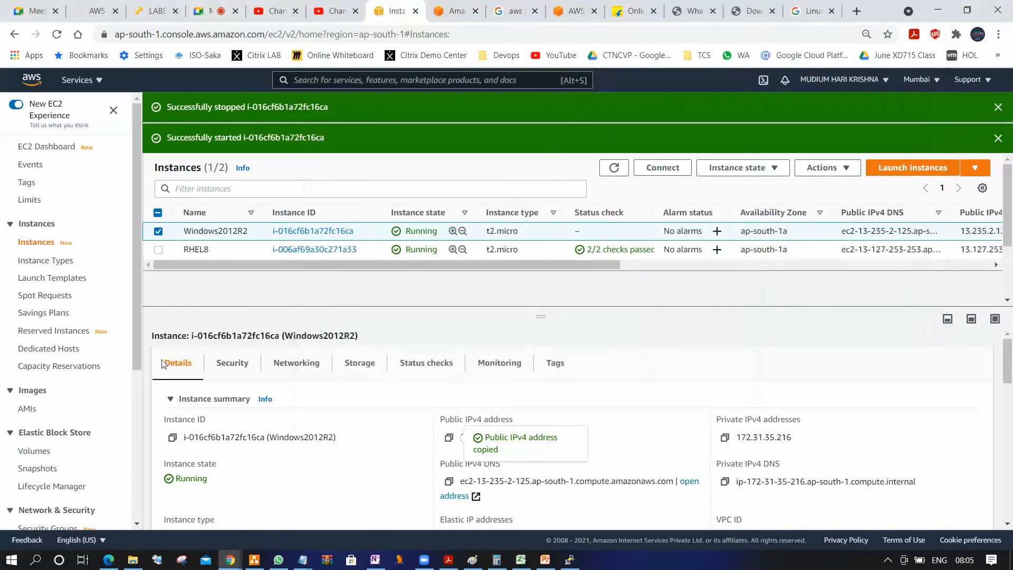
{"action": "left_click", "coordinate": [614, 168]}
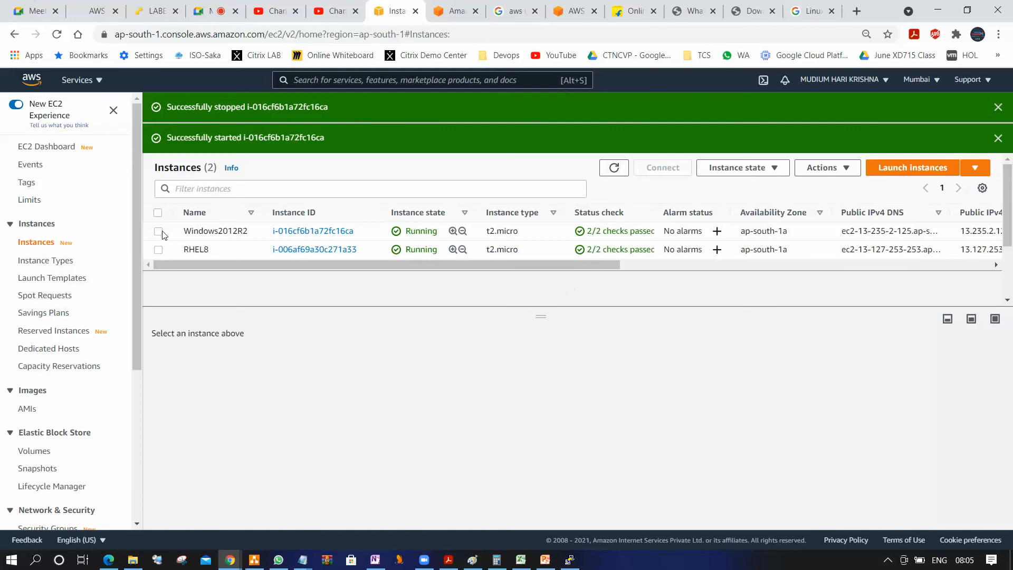
{"action": "left_click", "coordinate": [164, 233]}
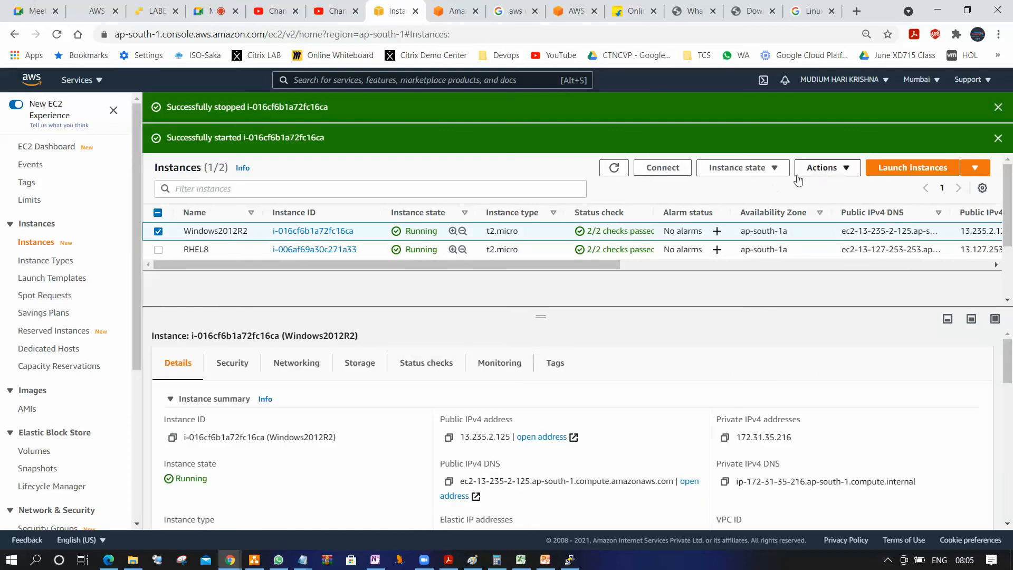
{"action": "left_click", "coordinate": [761, 170]}
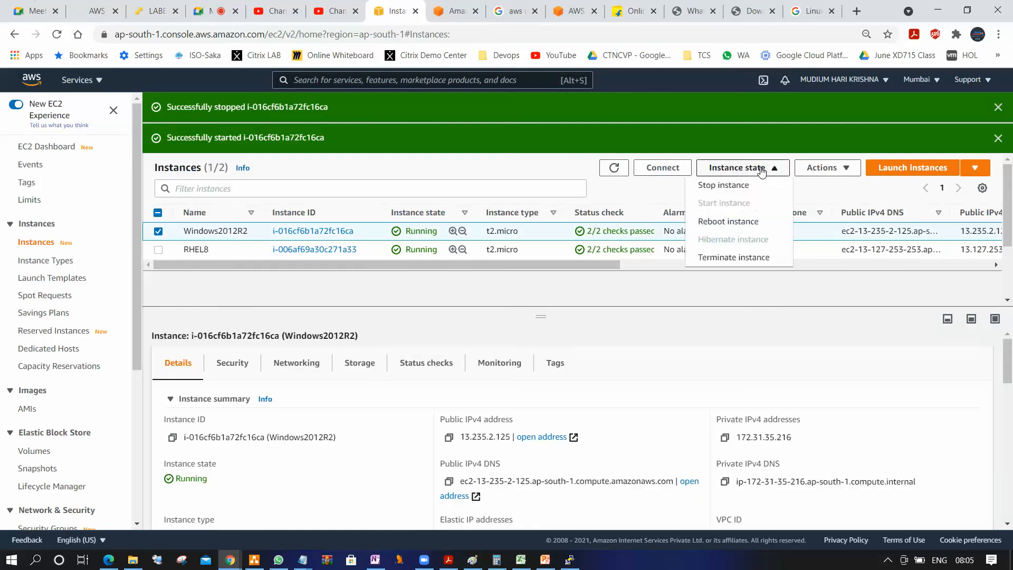
{"action": "left_click", "coordinate": [750, 222]}
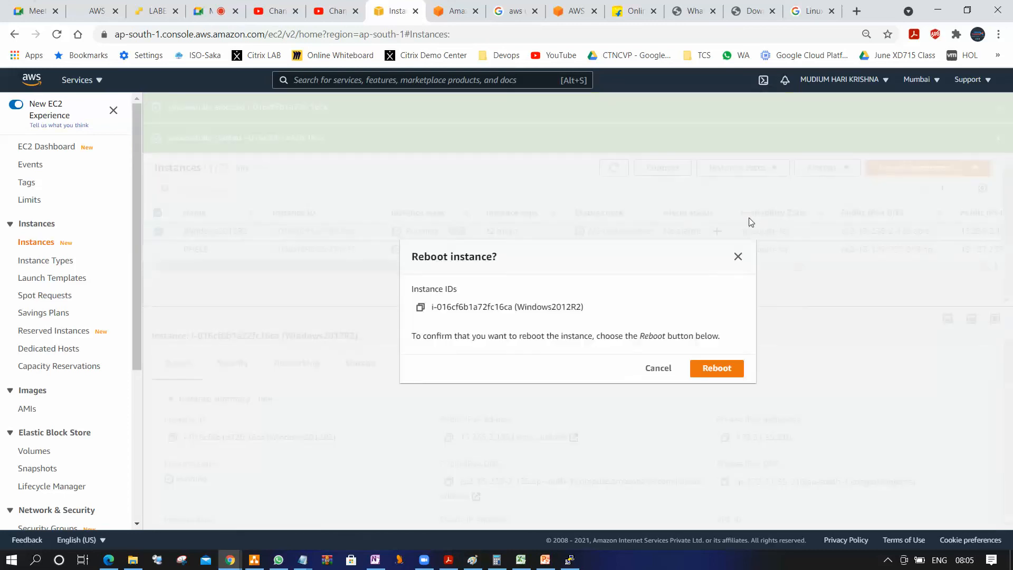
{"action": "left_click", "coordinate": [733, 368]}
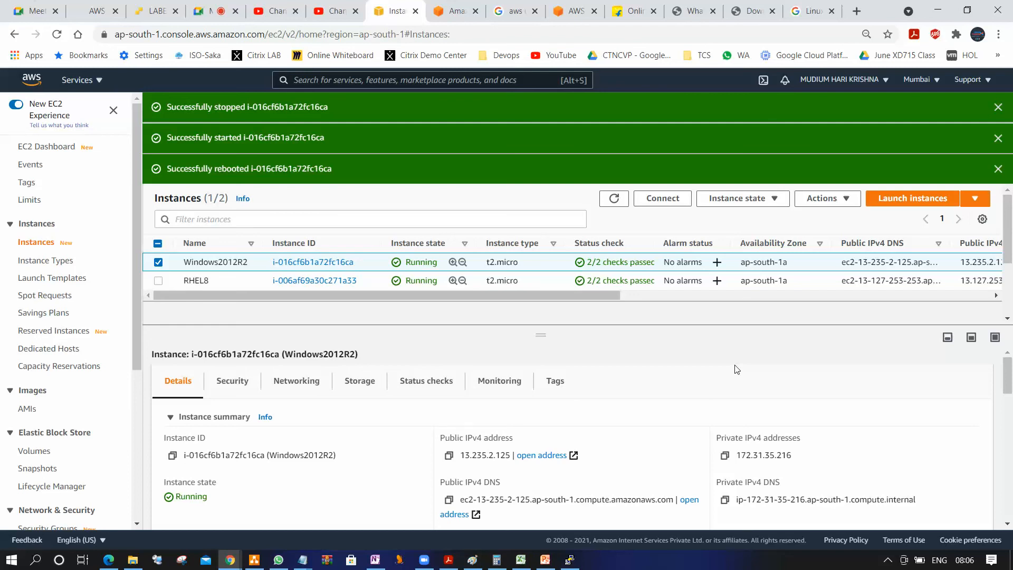
Dismiss the success notifications, then refresh the instances list and reselect Windows2012R2 to check its IP addresses after the reboot
{"action": "left_click", "coordinate": [998, 108]}
{"action": "left_click", "coordinate": [998, 108]}
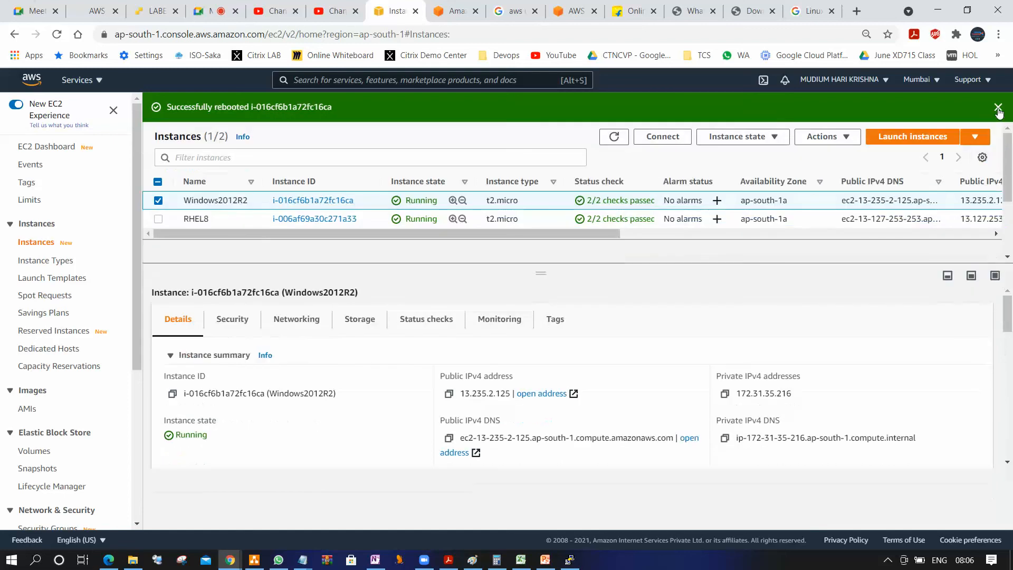
{"action": "left_click", "coordinate": [997, 107]}
{"action": "left_click", "coordinate": [614, 107]}
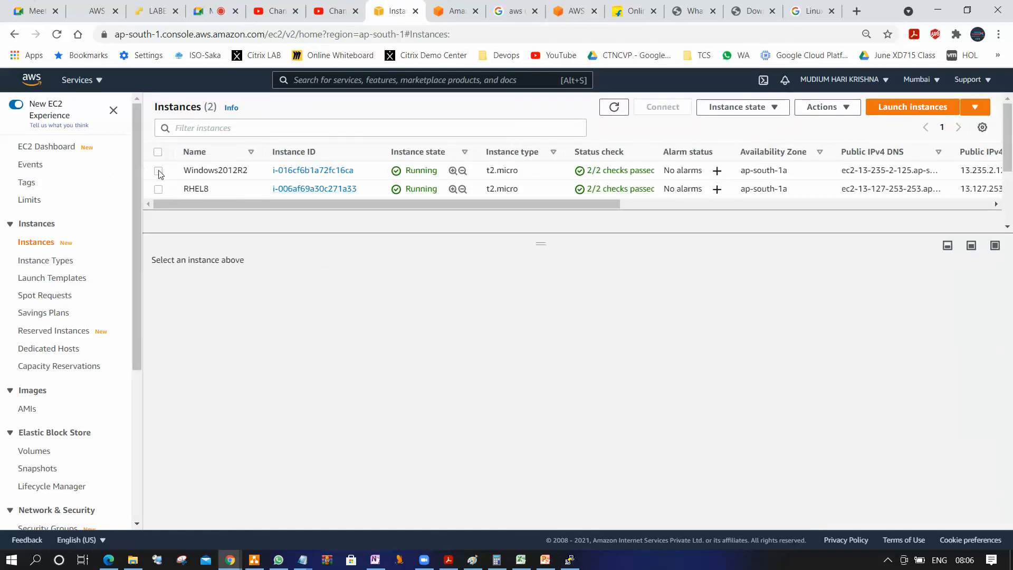
{"action": "left_click", "coordinate": [624, 164]}
{"action": "left_click", "coordinate": [614, 107]}
{"action": "left_click", "coordinate": [158, 171]}
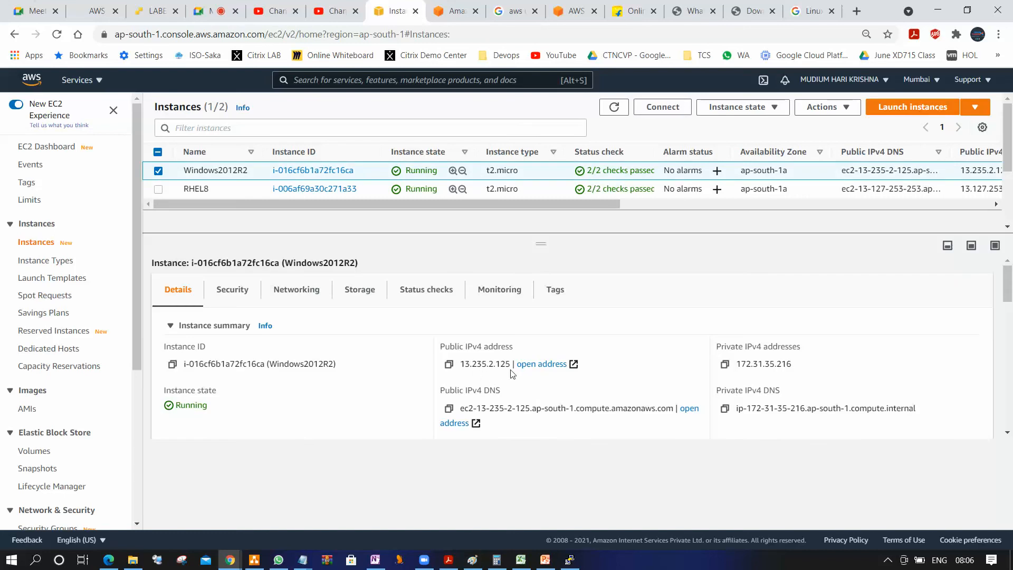
Compare the instance's public IP address with the two addresses recorded under Pub IP in the note
{"action": "key", "text": "alt+Tab"}
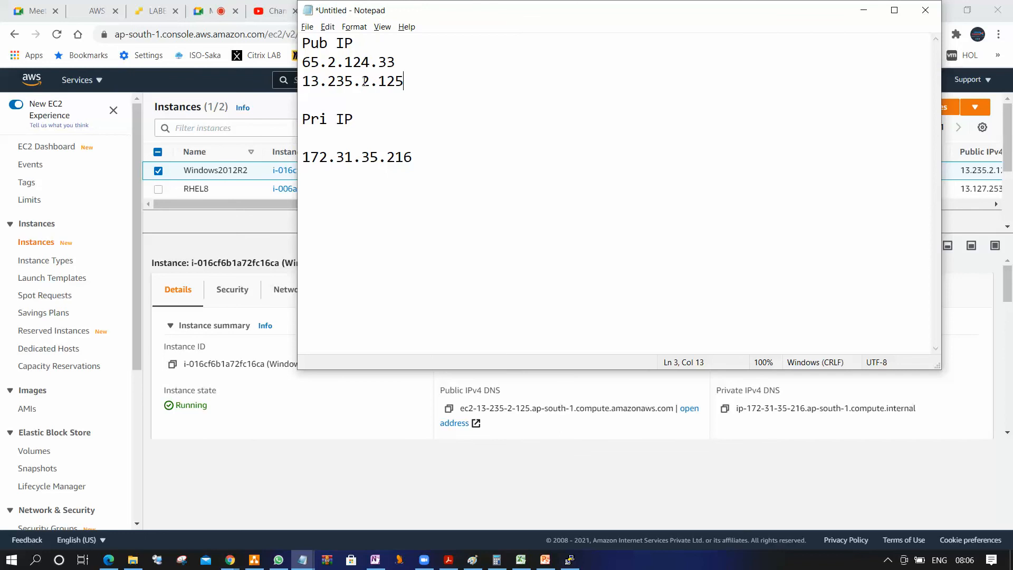
{"action": "left_click_drag", "start_coordinate": [414, 84], "coordinate": [305, 62]}
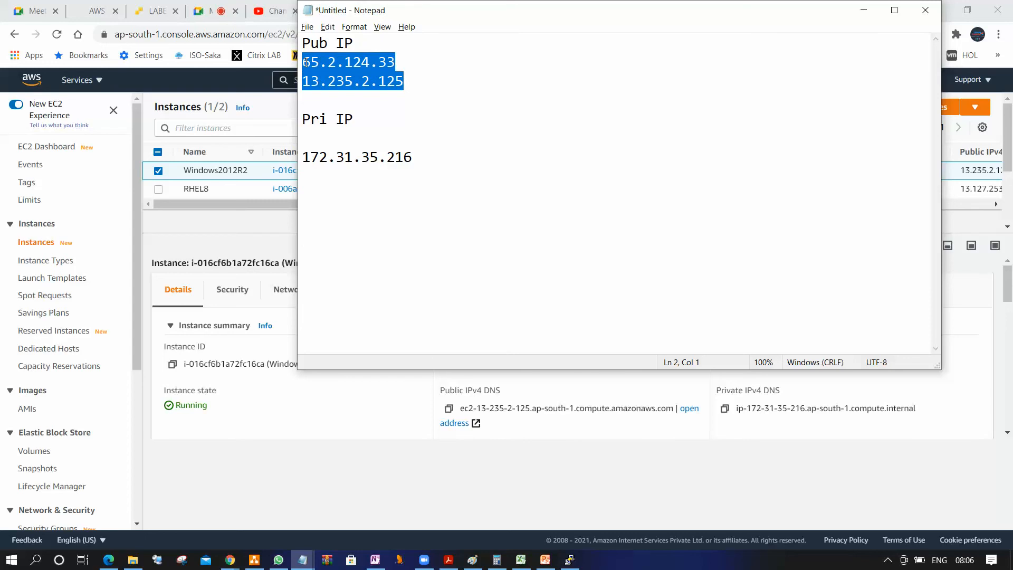
{"action": "left_click", "coordinate": [866, 11]}
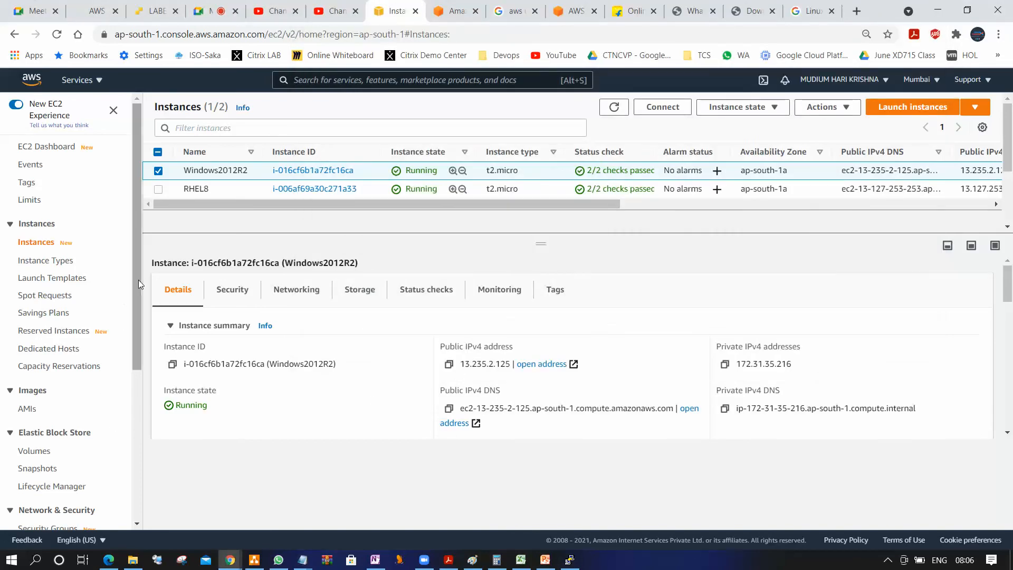
Allocate a new Elastic IP address from Amazon's pool of IPv4 addresses
{"action": "left_click_drag", "start_coordinate": [137, 280], "coordinate": [133, 397]}
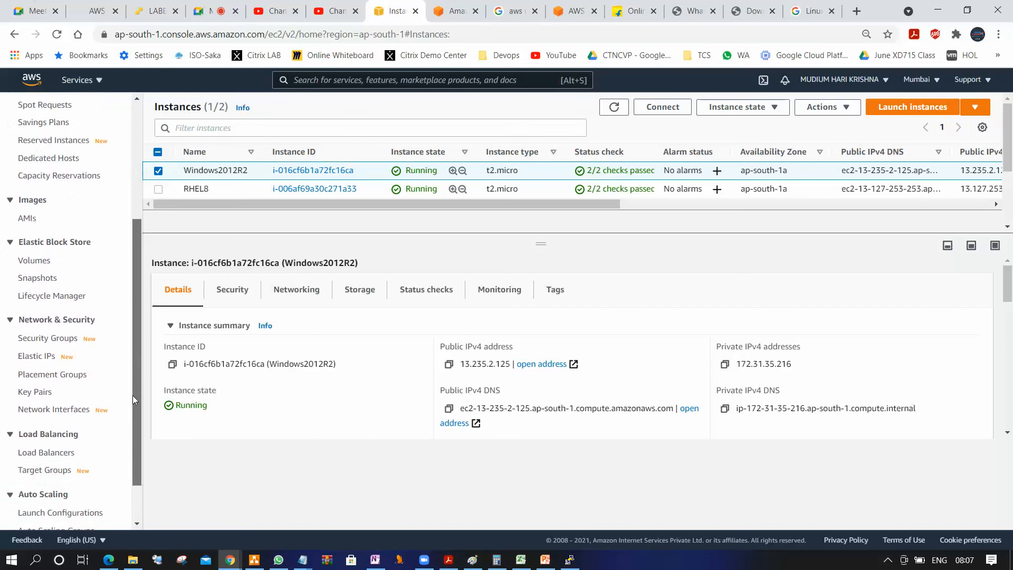
{"action": "left_click", "coordinate": [34, 363]}
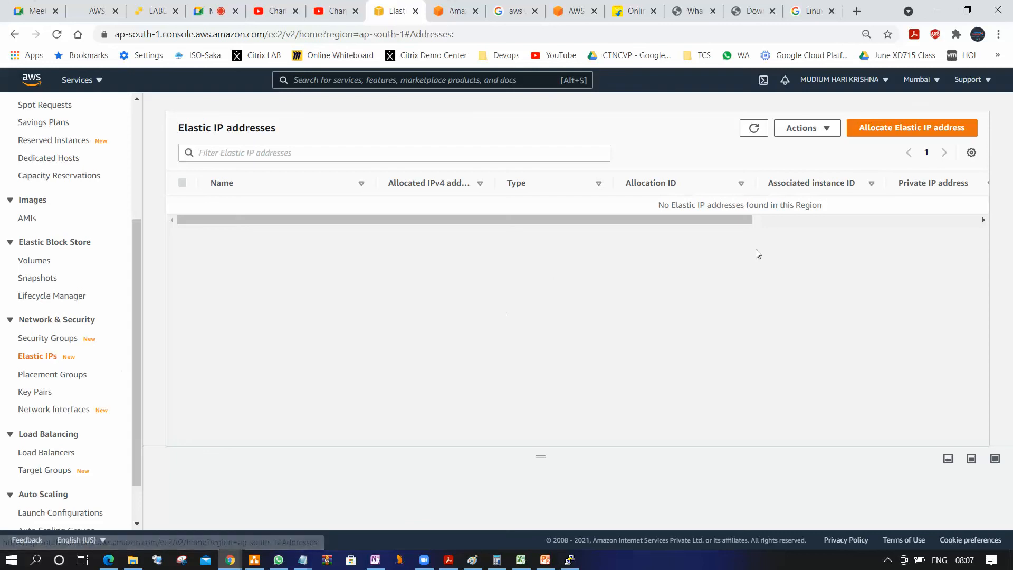
{"action": "left_click", "coordinate": [922, 131]}
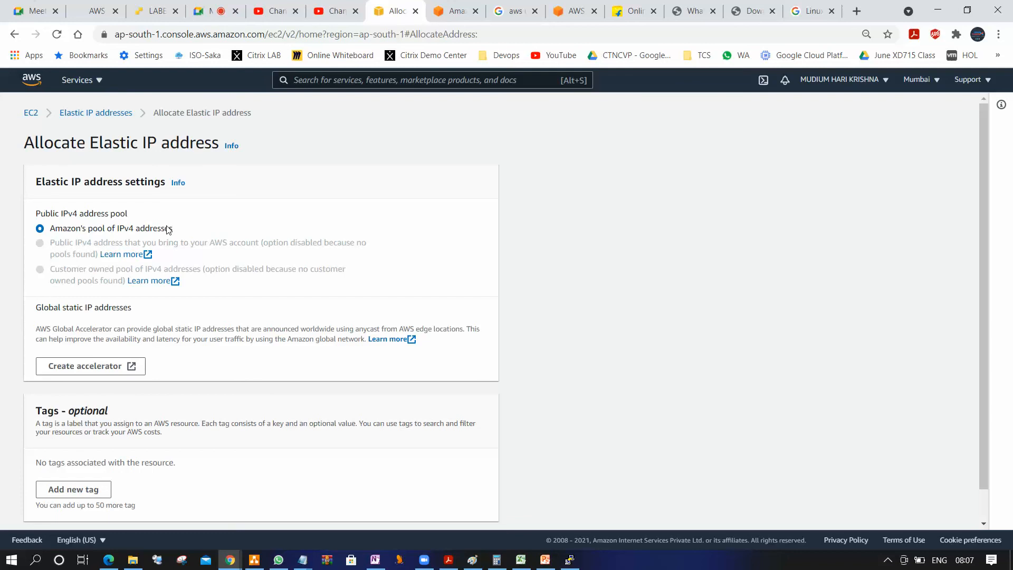
{"action": "scroll", "coordinate": [154, 309], "scroll_direction": "down", "scroll_amount": 1}
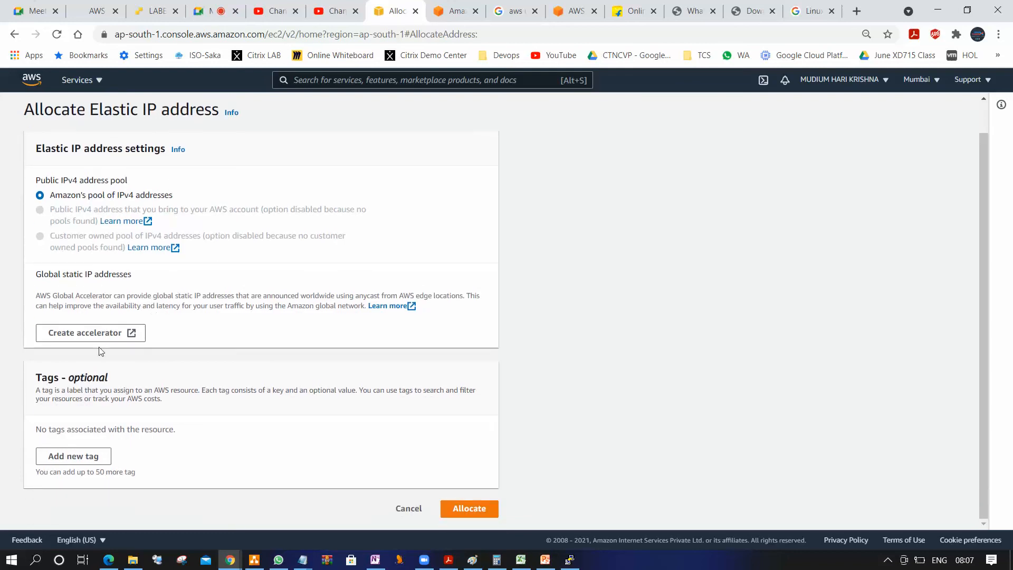
{"action": "left_click", "coordinate": [471, 513]}
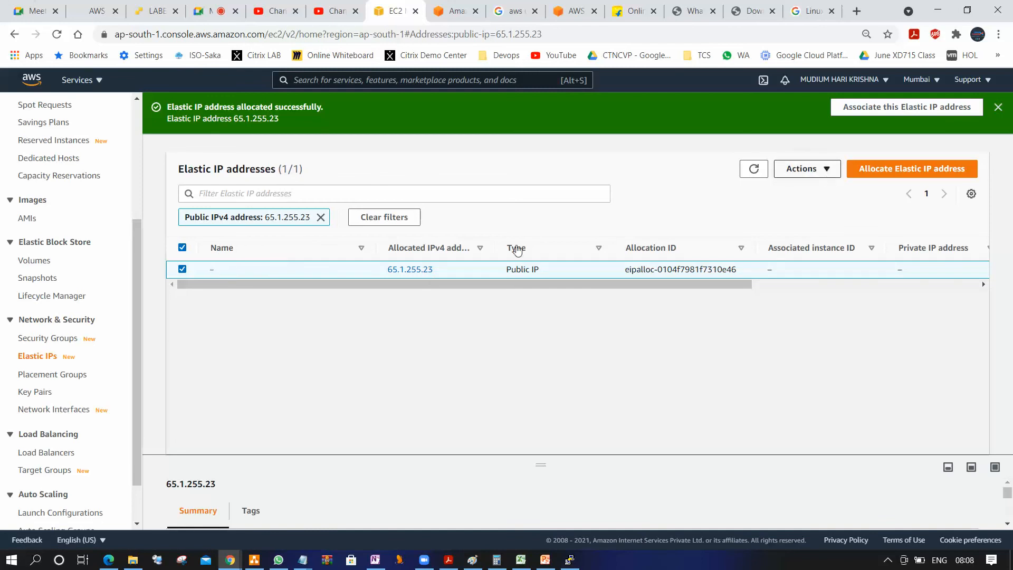
Associate the newly allocated Elastic IP address with the Windows2012R2 instance, using Instance as the resource type
{"action": "left_click", "coordinate": [818, 169]}
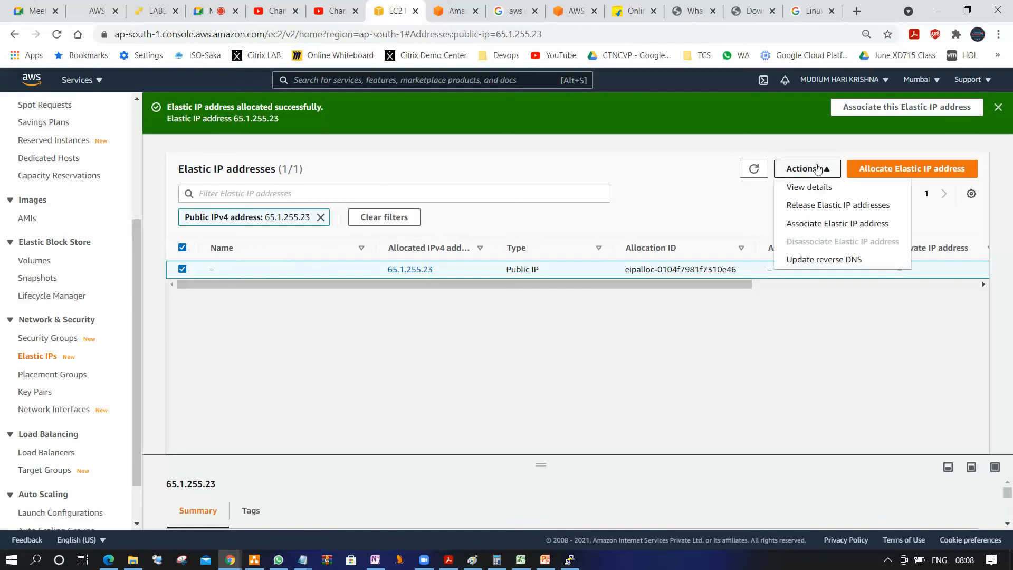
{"action": "left_click", "coordinate": [855, 230]}
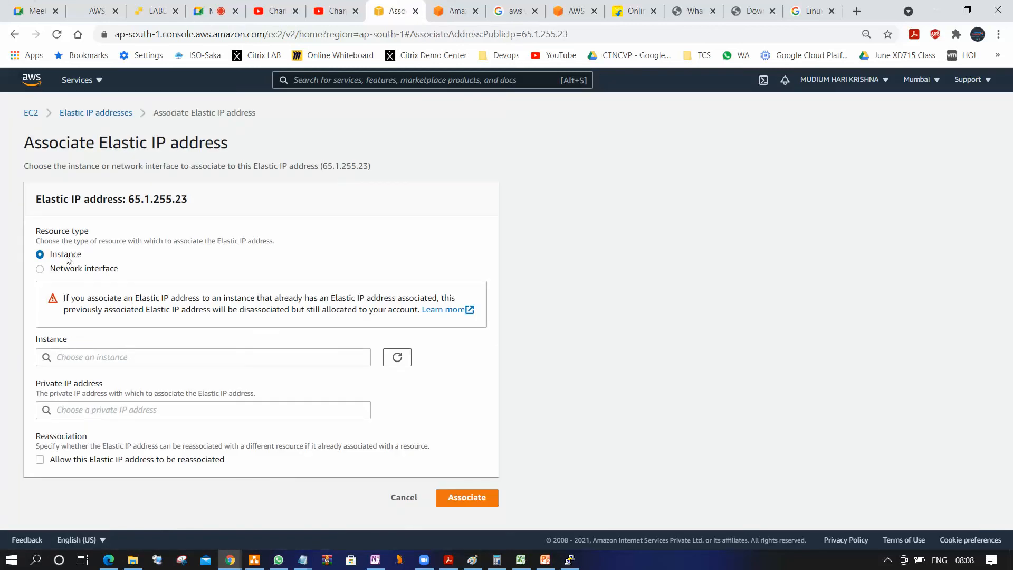
{"action": "left_click", "coordinate": [106, 356]}
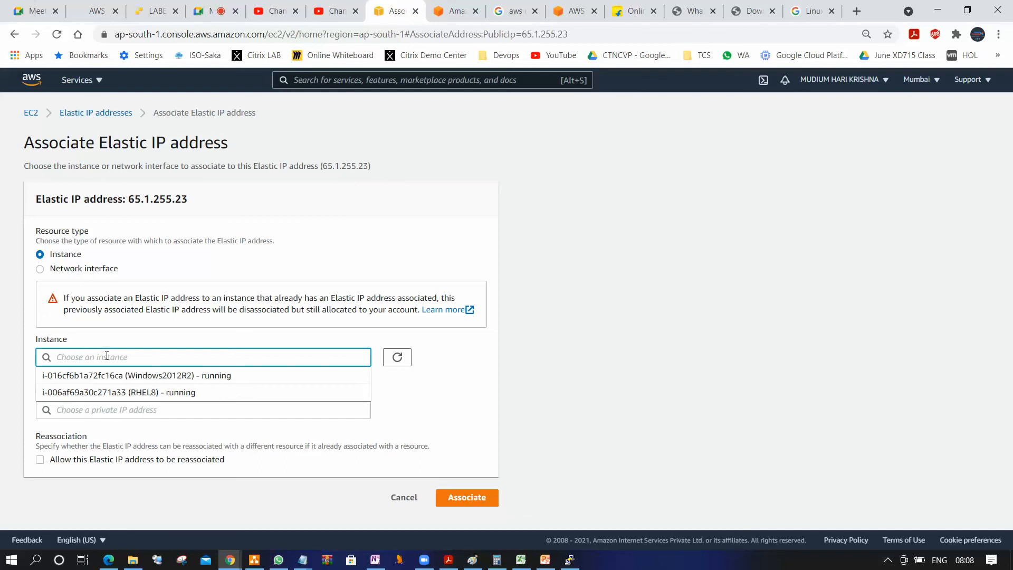
{"action": "left_click", "coordinate": [160, 379]}
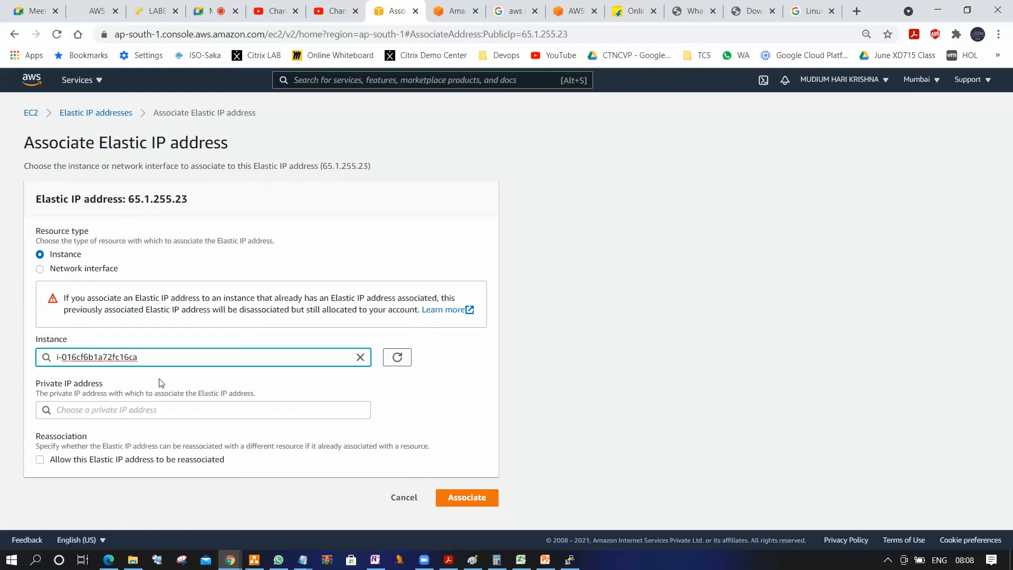
{"action": "left_click", "coordinate": [471, 497]}
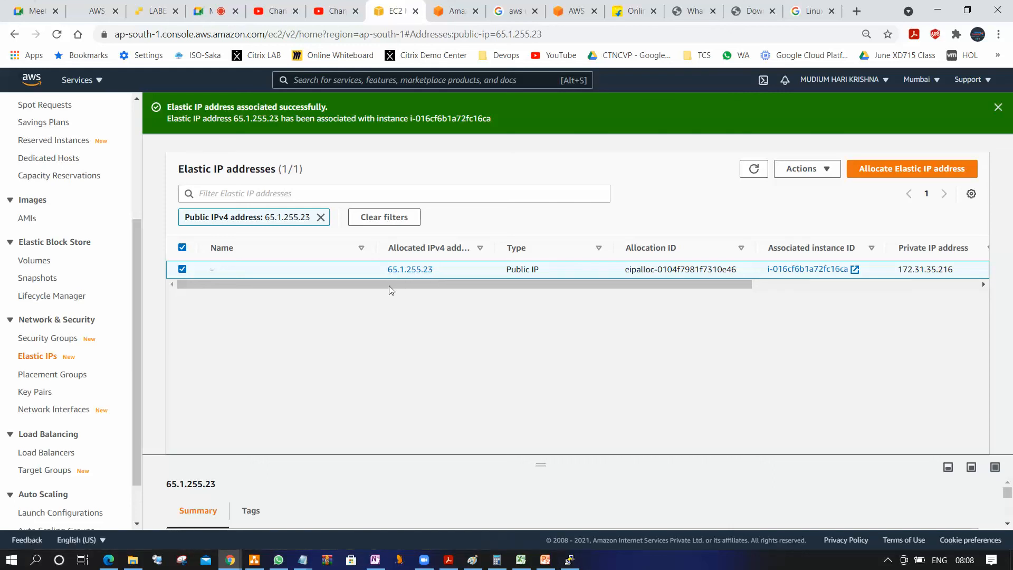
Return to the EC2 instances list, refresh it and select Windows2012R2 to check its public and Elastic IP addresses
{"action": "left_click_drag", "start_coordinate": [140, 282], "coordinate": [108, 202]}
{"action": "left_click", "coordinate": [36, 241]}
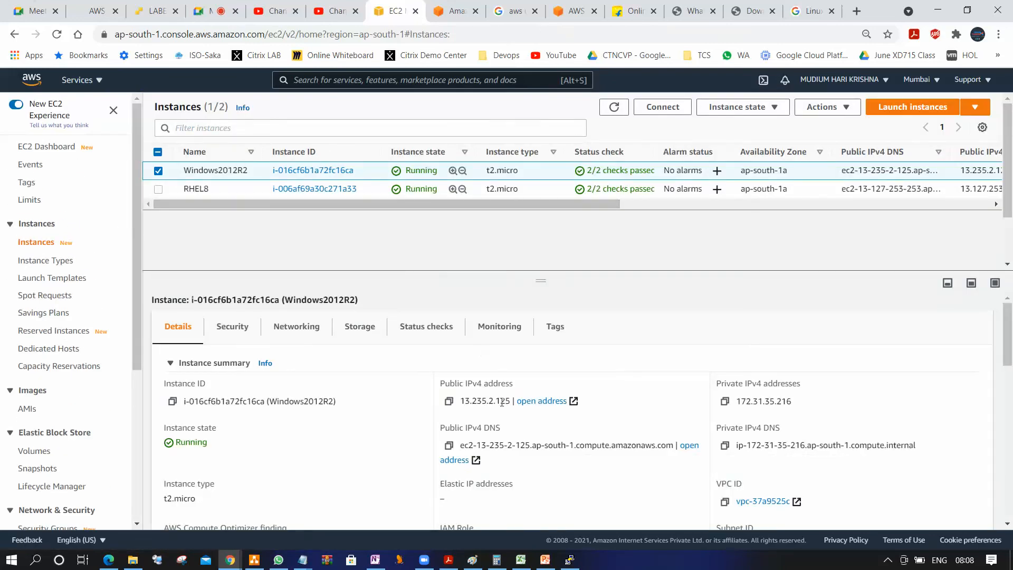
{"action": "left_click", "coordinate": [614, 108]}
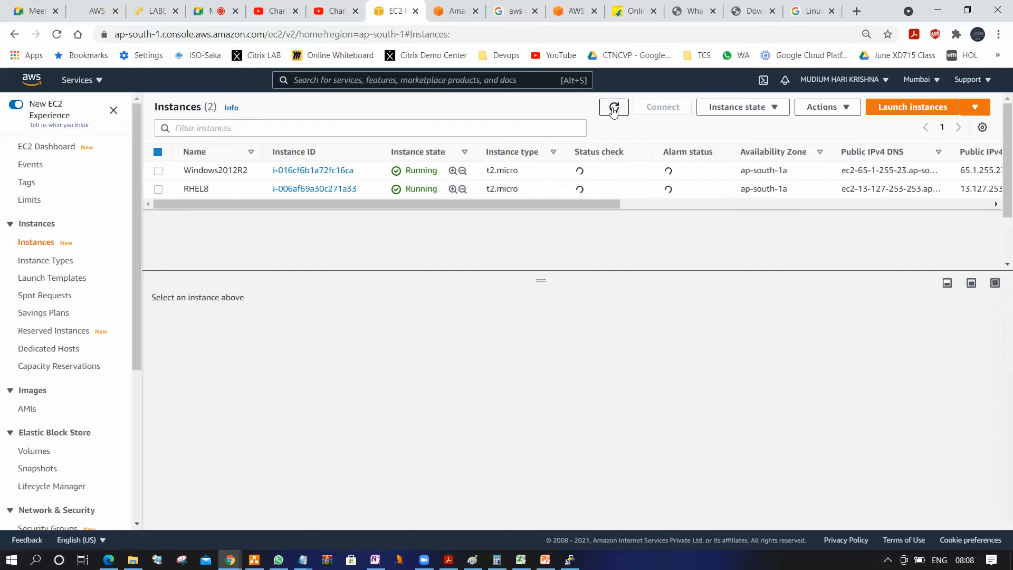
{"action": "left_click", "coordinate": [158, 170]}
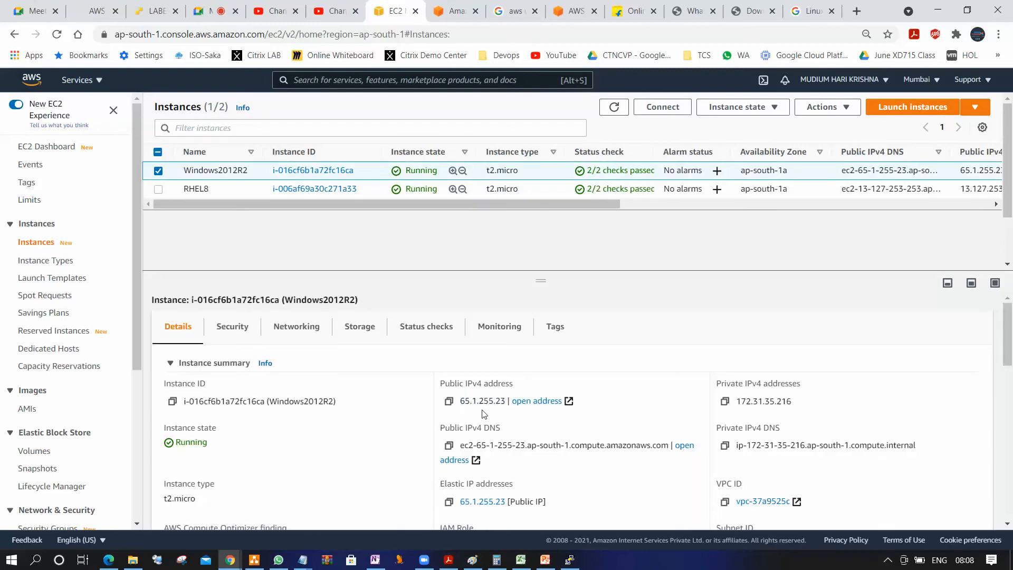
Stop the Windows2012R2 instance and confirm the stop
{"action": "left_click", "coordinate": [769, 107]}
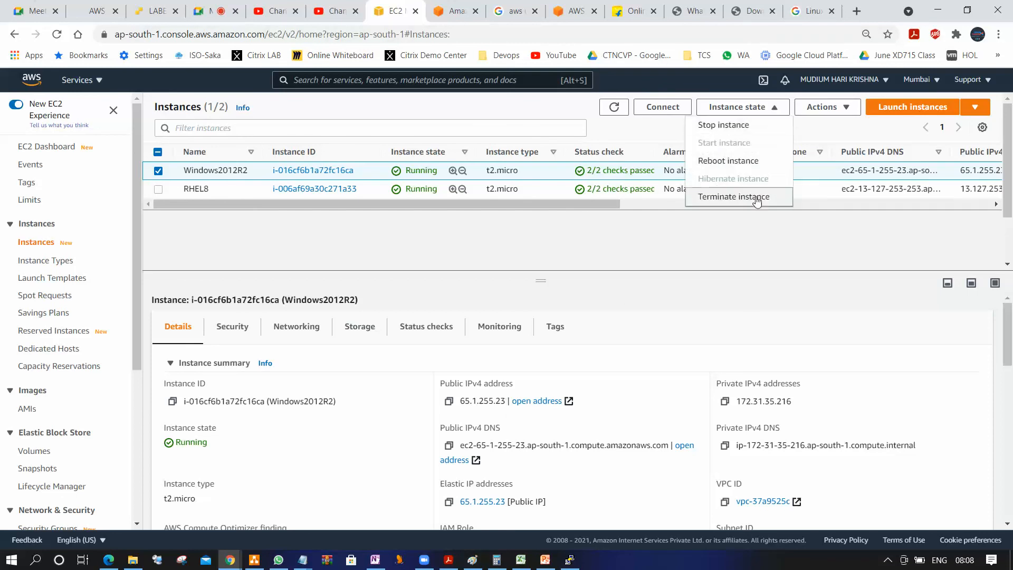
{"action": "left_click", "coordinate": [744, 125]}
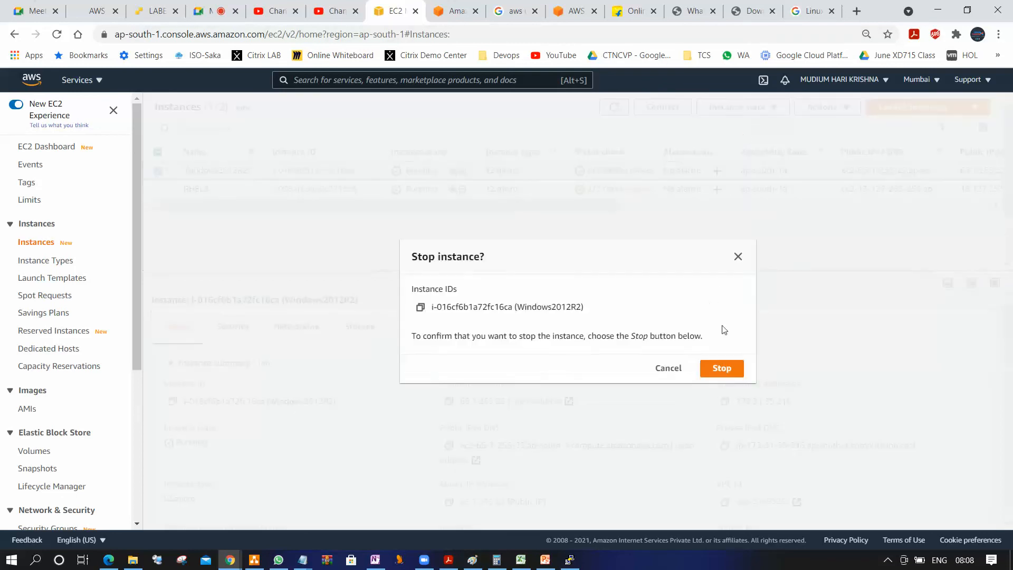
{"action": "left_click", "coordinate": [723, 371]}
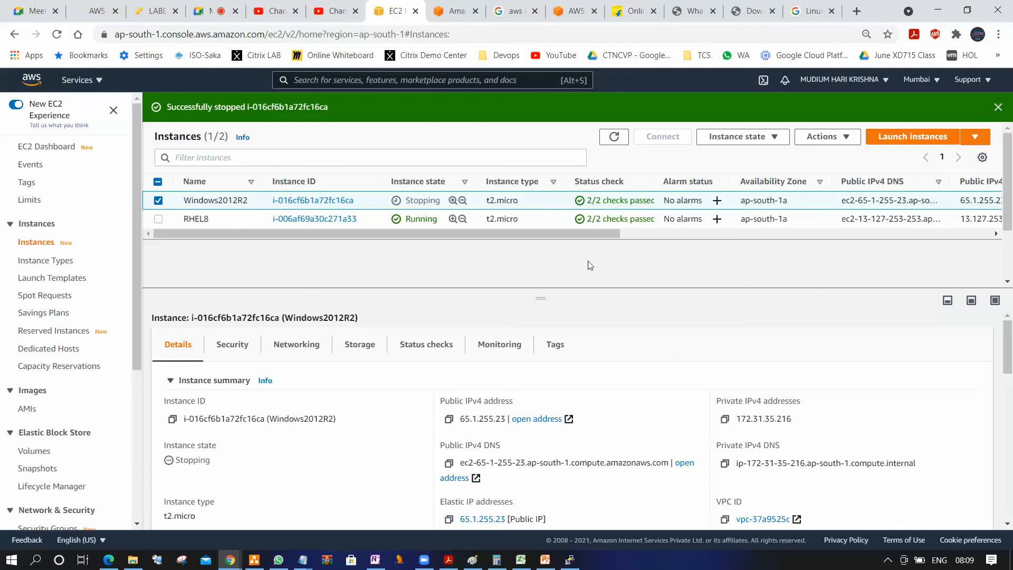
Refresh the instances list repeatedly and reselect Windows2012R2 to check its state and public IP address during the shutdown
{"action": "left_click", "coordinate": [613, 141]}
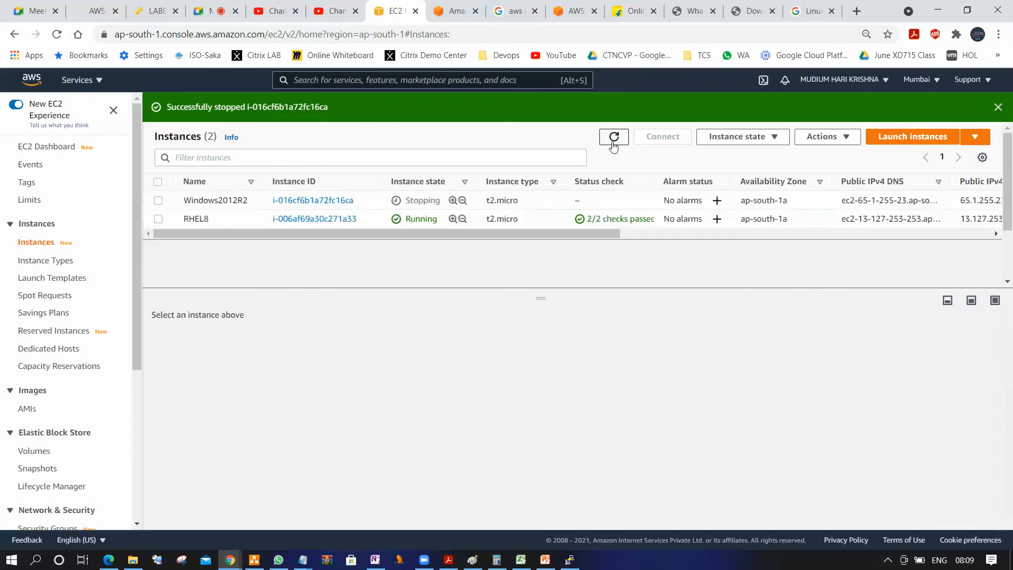
{"action": "left_click", "coordinate": [157, 201]}
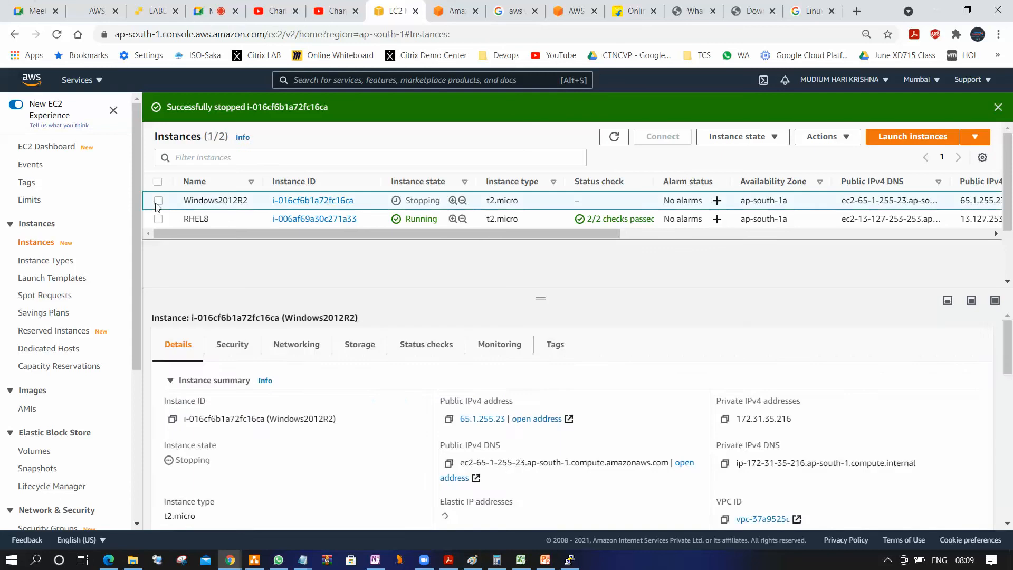
{"action": "left_click", "coordinate": [158, 201]}
{"action": "left_click", "coordinate": [157, 201]}
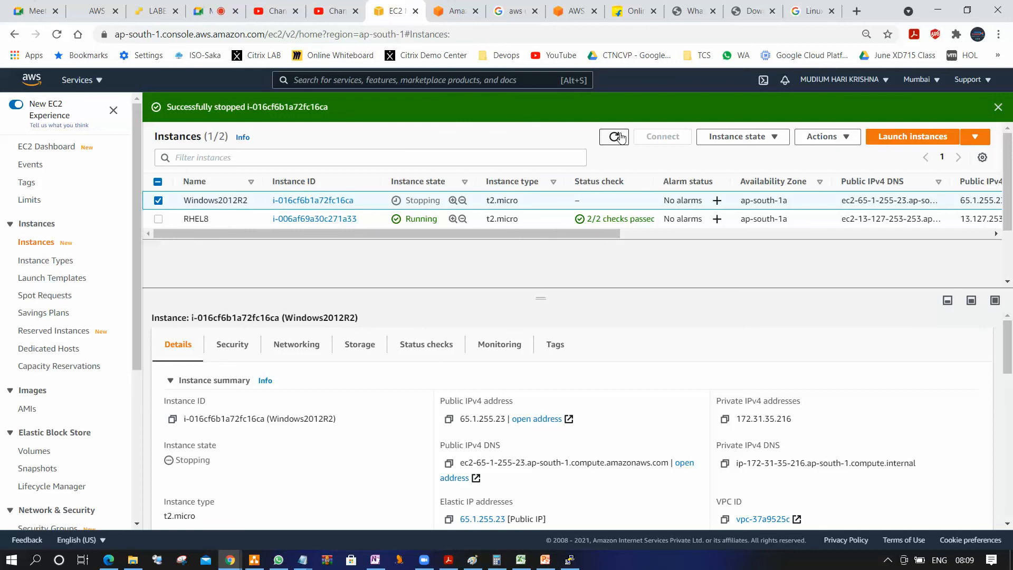
{"action": "left_click", "coordinate": [615, 137]}
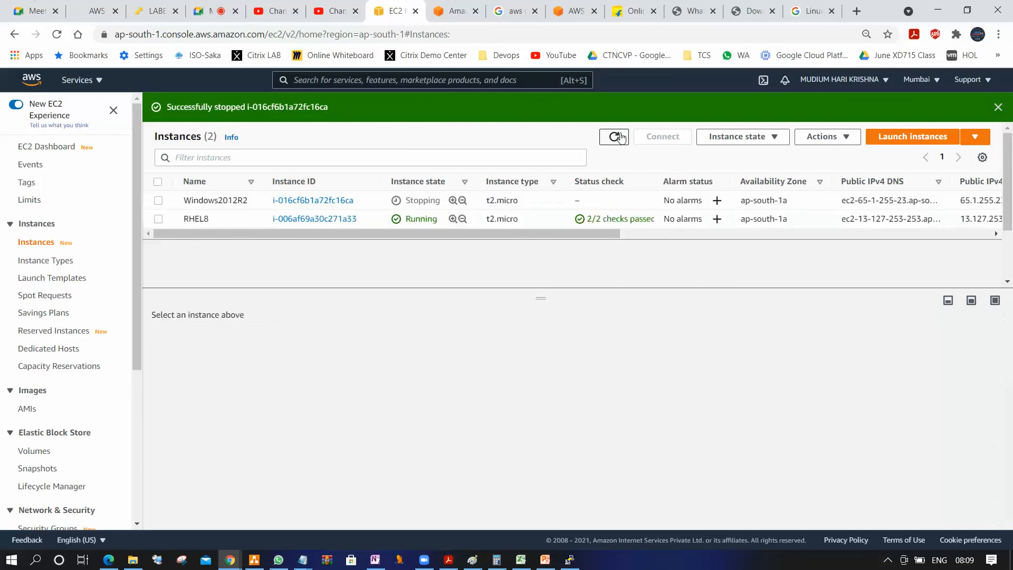
{"action": "left_click", "coordinate": [158, 200]}
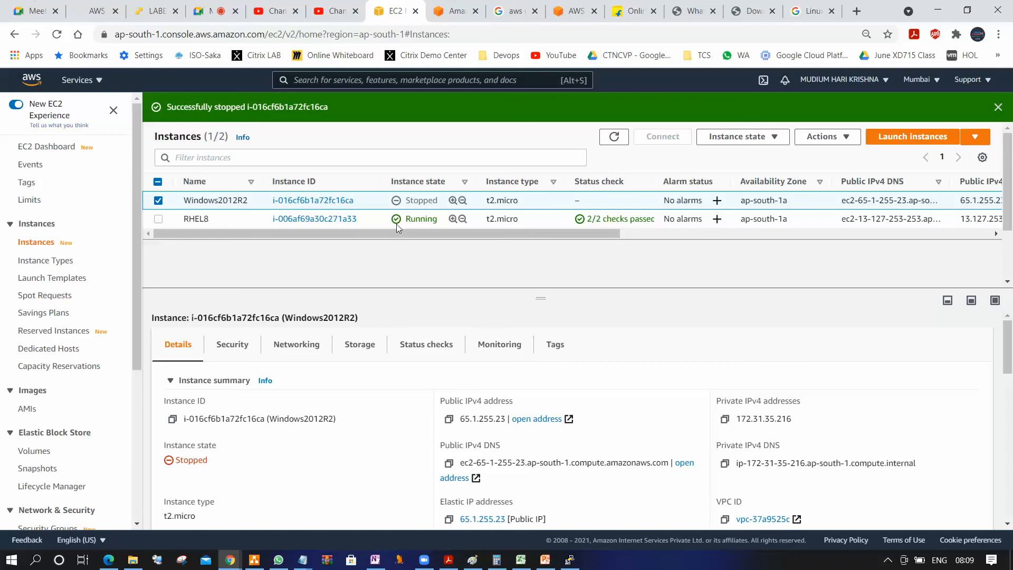
{"action": "left_click", "coordinate": [623, 141]}
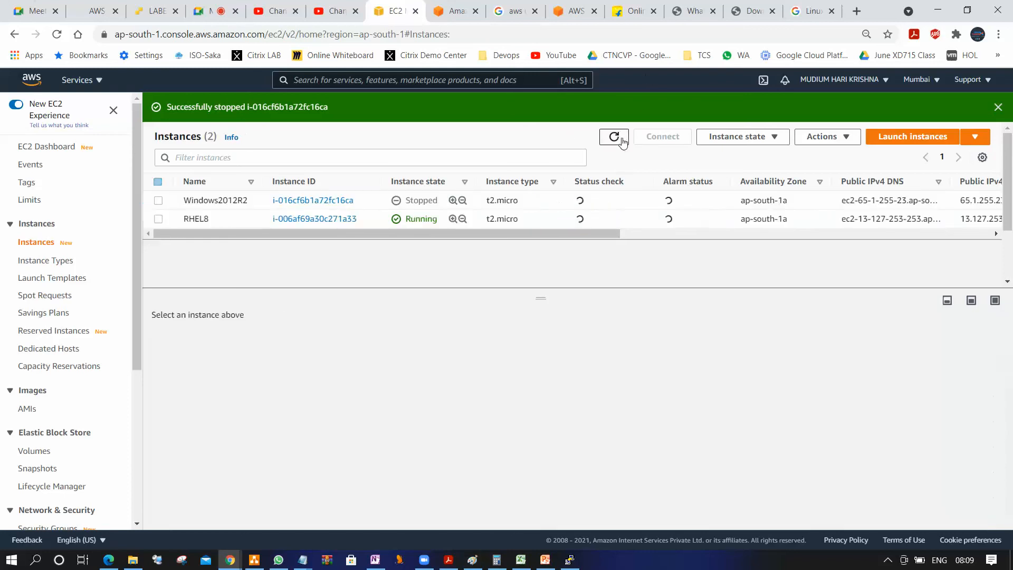
{"action": "left_click", "coordinate": [159, 201]}
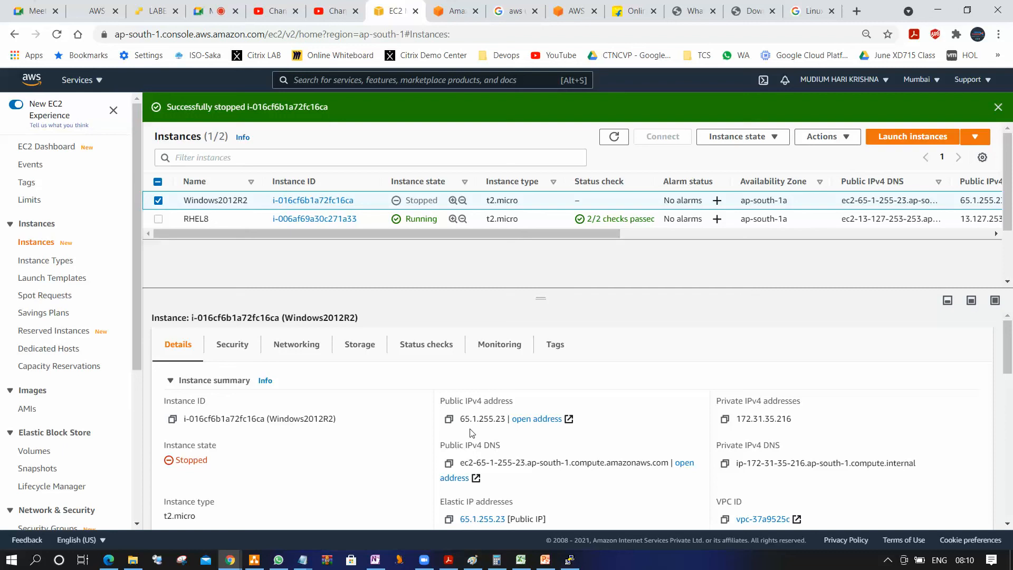
Start the Windows2012R2 instance again, then refresh the list and reselect it to check its public IP address
{"action": "left_click", "coordinate": [746, 137]}
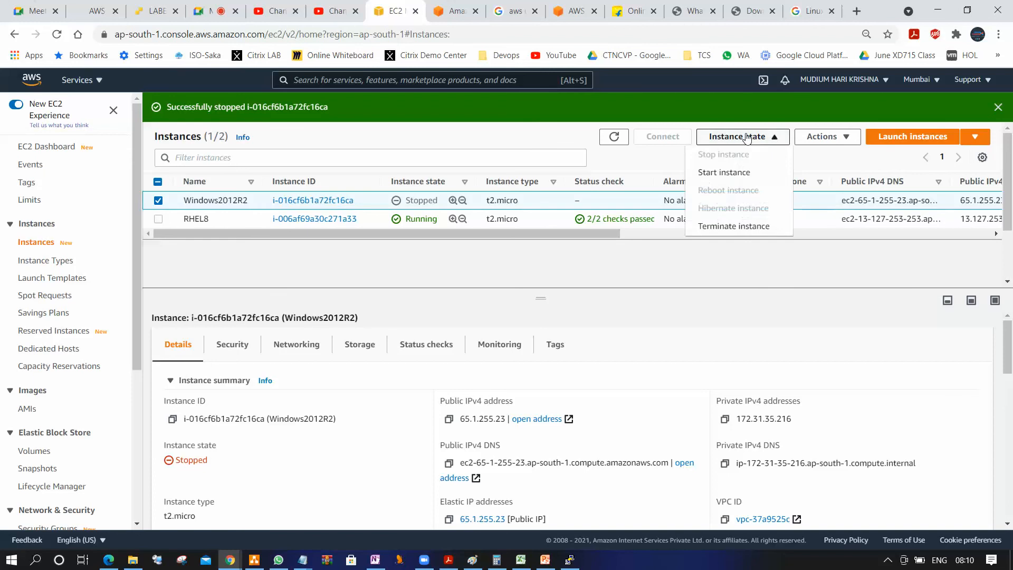
{"action": "left_click", "coordinate": [737, 173]}
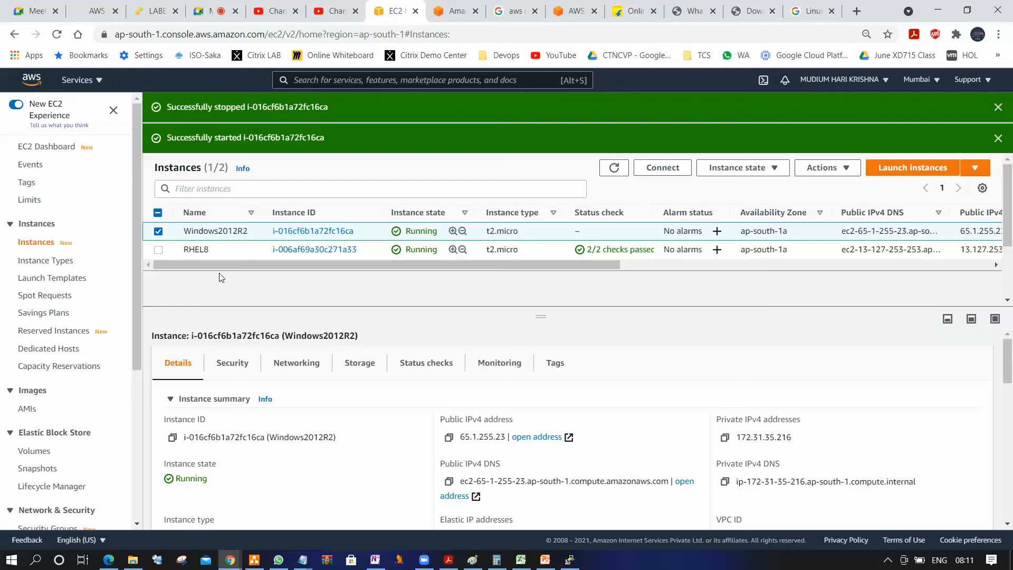
{"action": "left_click", "coordinate": [614, 169]}
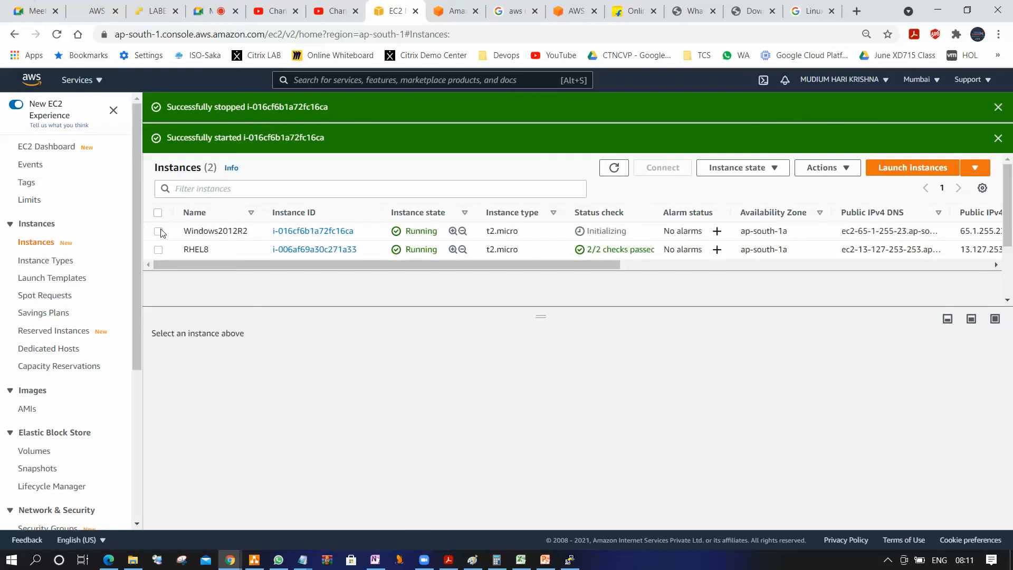
{"action": "left_click", "coordinate": [160, 232]}
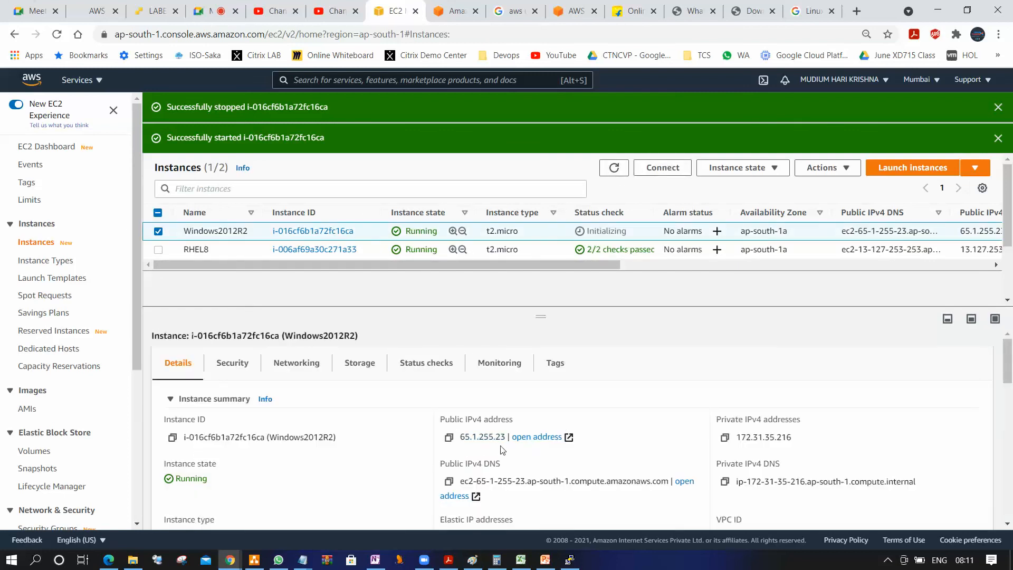
Open the Elastic IP addresses list and disassociate the Elastic IP address from the Windows2012R2 instance
{"action": "left_click_drag", "start_coordinate": [138, 289], "coordinate": [153, 403]}
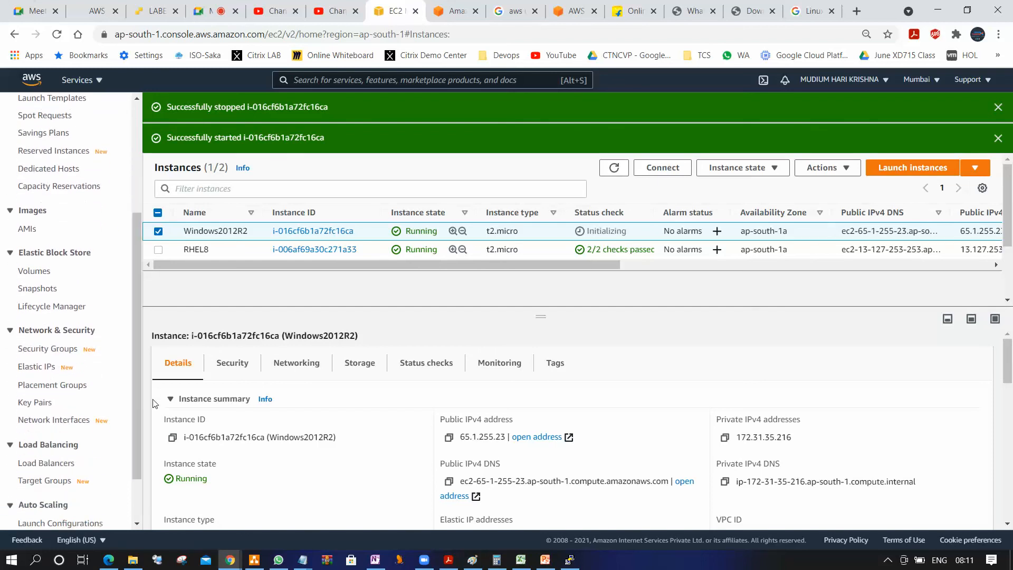
{"action": "left_click", "coordinate": [53, 366]}
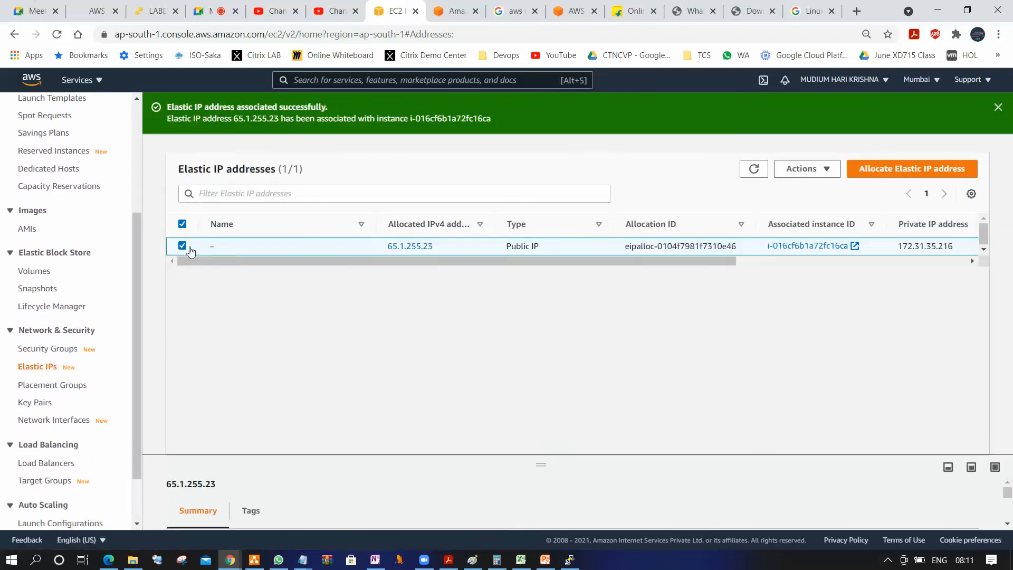
{"action": "left_click", "coordinate": [829, 172]}
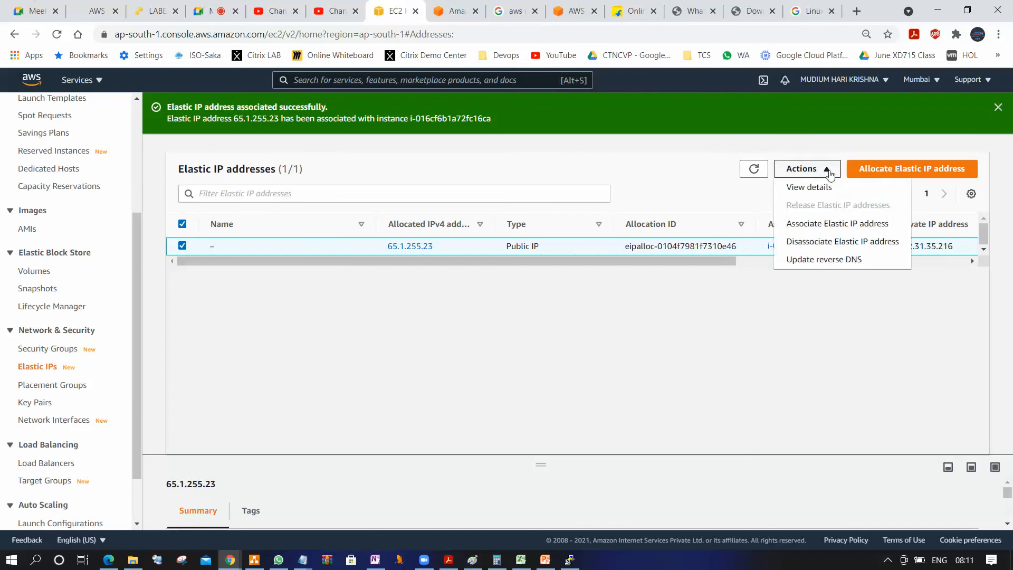
{"action": "left_click", "coordinate": [842, 243]}
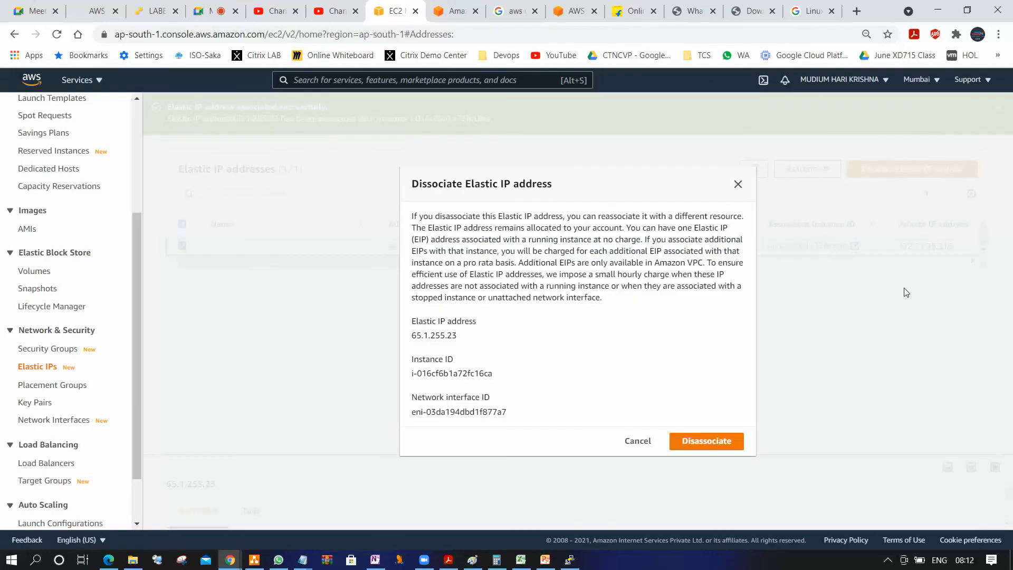
{"action": "left_click", "coordinate": [698, 442]}
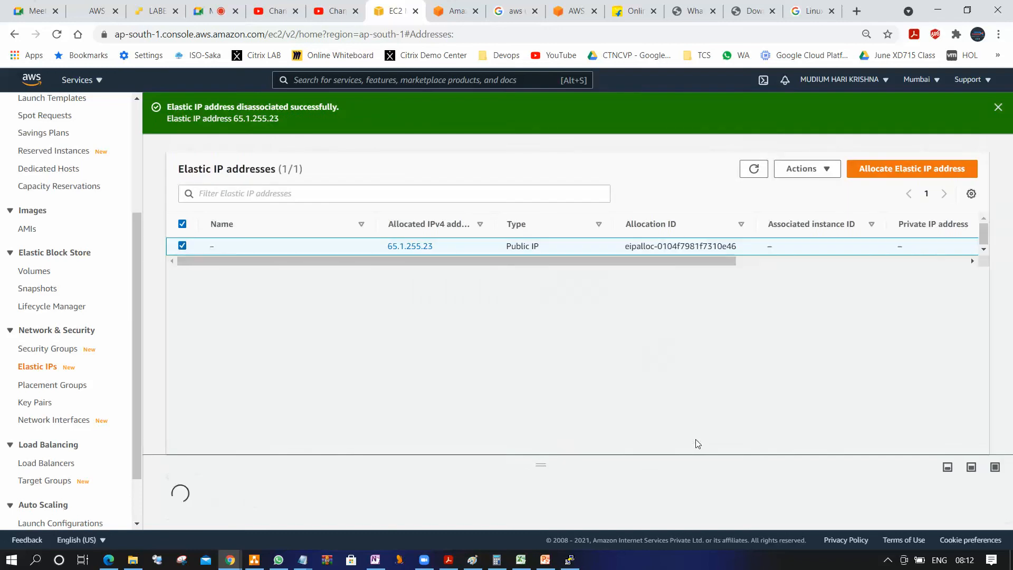
Go back to the instances list and refresh it to check the Windows2012R2 public IP address without the Elastic IP
{"action": "left_click_drag", "start_coordinate": [134, 278], "coordinate": [133, 202]}
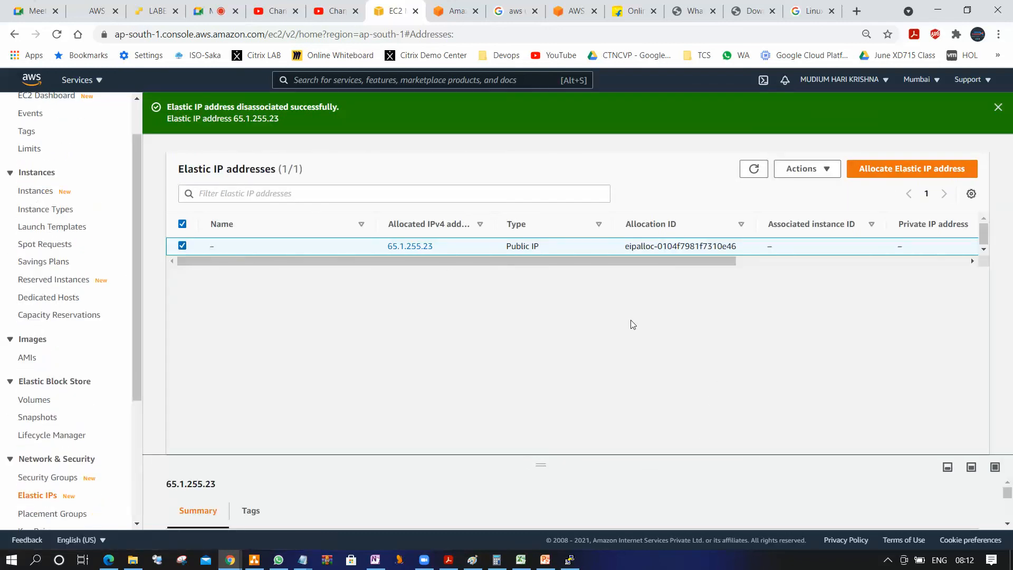
{"action": "left_click", "coordinate": [45, 195]}
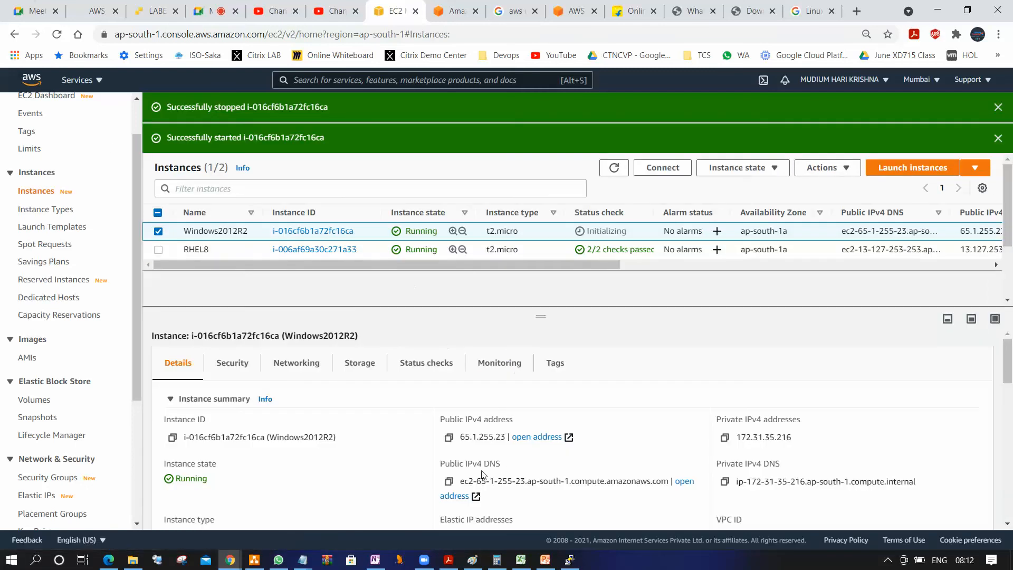
{"action": "left_click", "coordinate": [614, 166]}
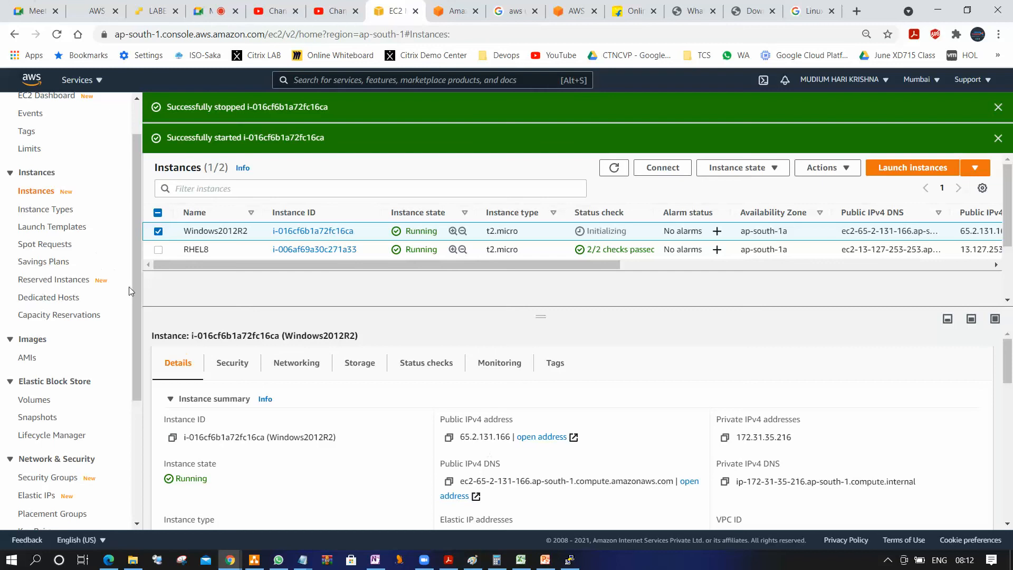
Release the disassociated Elastic IP address from the account and refresh the Elastic IP addresses list
{"action": "scroll", "coordinate": [134, 300], "scroll_direction": "down", "scroll_amount": 3}
{"action": "left_click", "coordinate": [47, 302]}
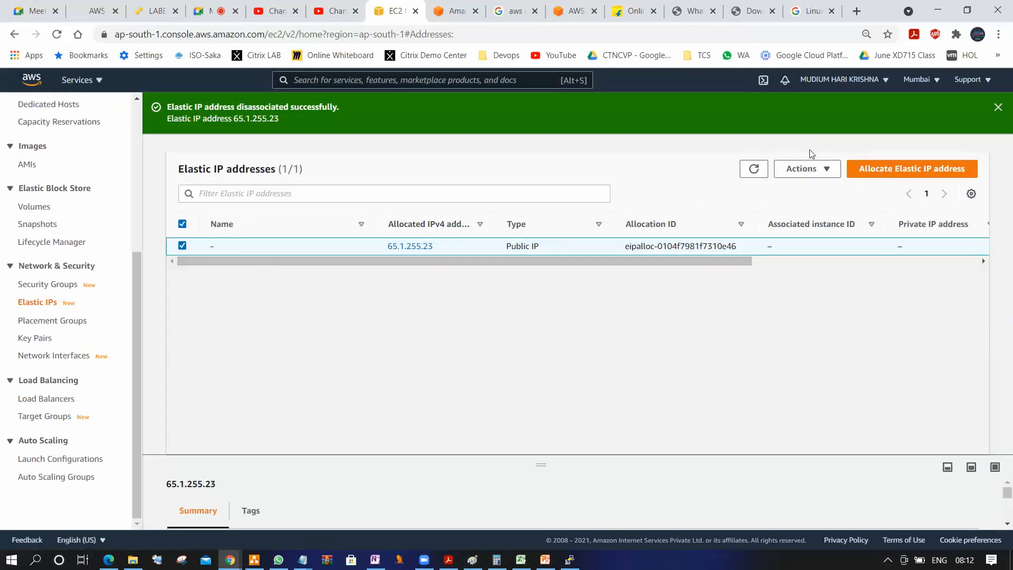
{"action": "left_click", "coordinate": [805, 170]}
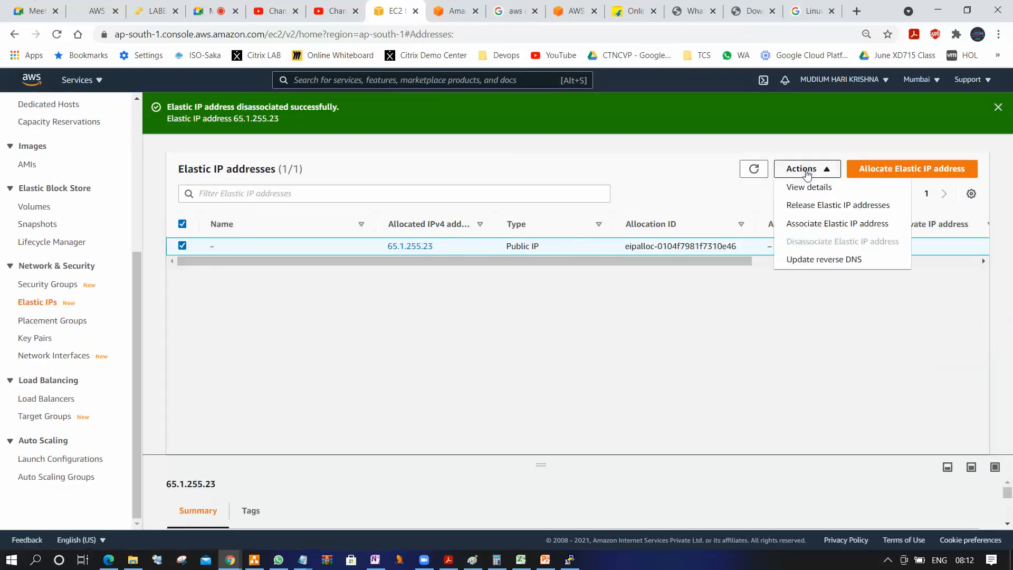
{"action": "left_click", "coordinate": [832, 208]}
{"action": "left_click", "coordinate": [718, 369]}
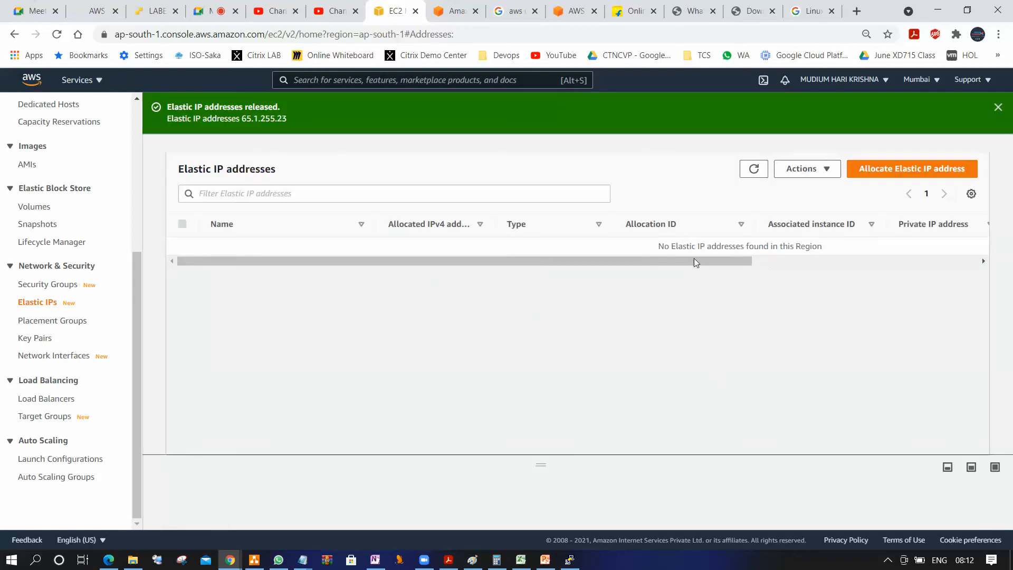
{"action": "left_click", "coordinate": [757, 170]}
{"action": "left_click", "coordinate": [749, 173]}
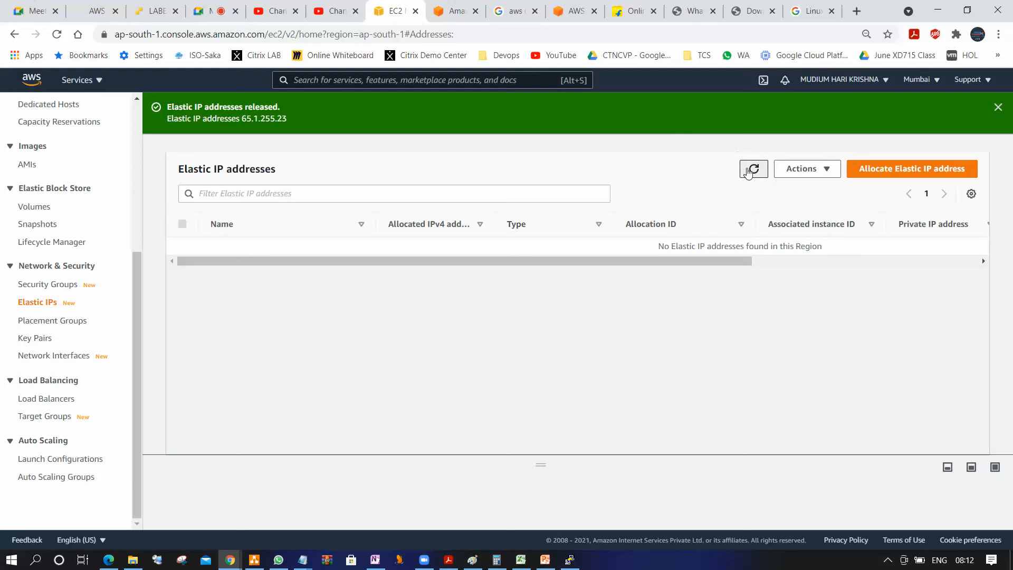